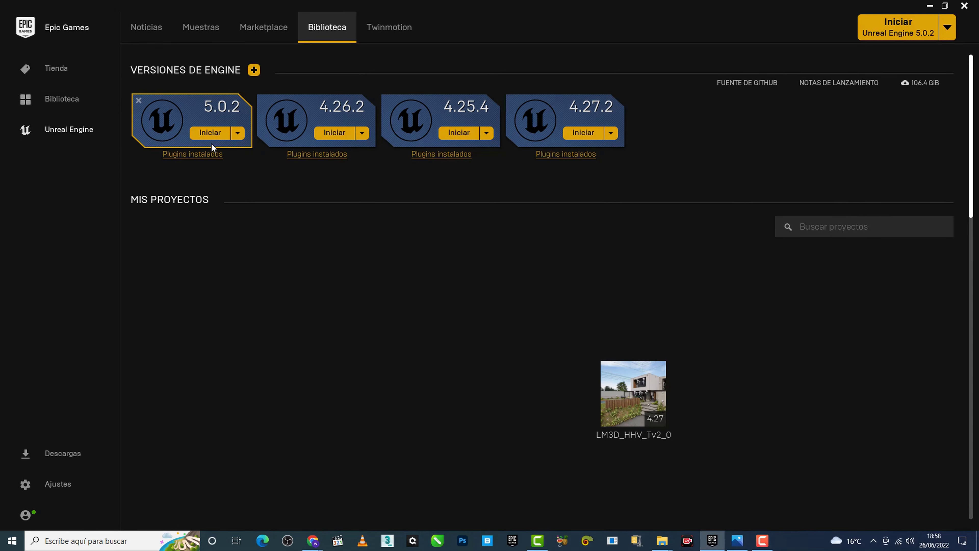
# Launch Unreal Engine 5.0.2 from the Epic Games Launcher library
pyautogui.click(210, 133)
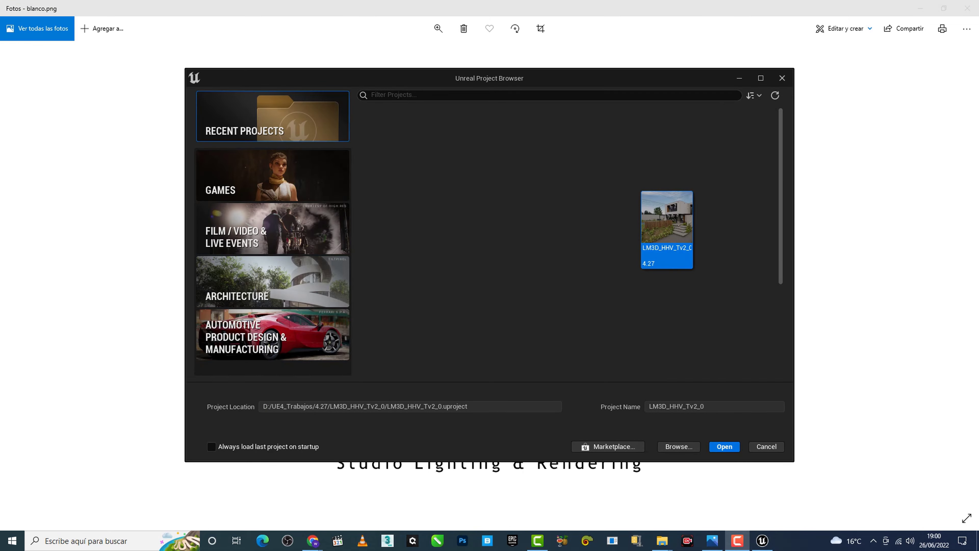
# Open a converted copy of LM3D_HHV_Tv2_0 with the missing StaticMeshEditorExtension plugin disabled
pyautogui.click(724, 449)
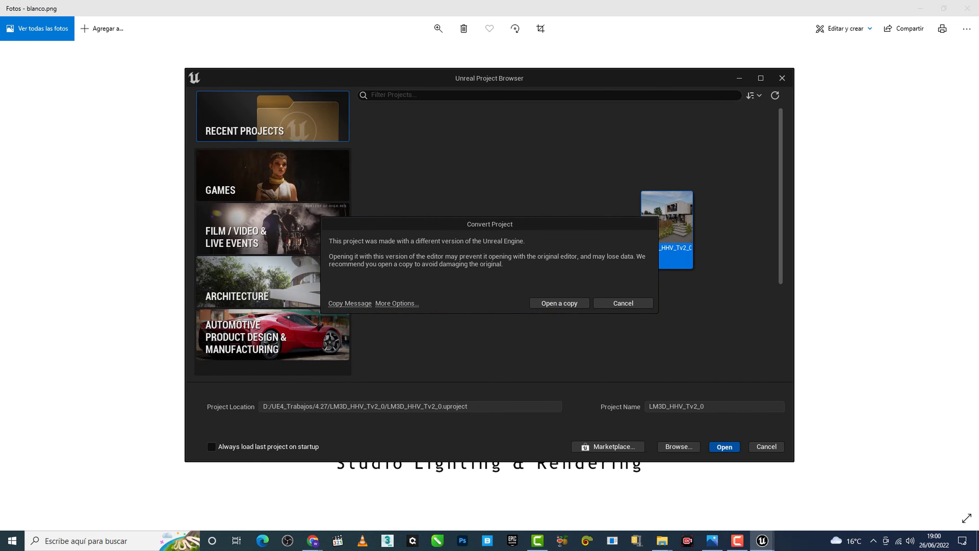
pyautogui.click(569, 305)
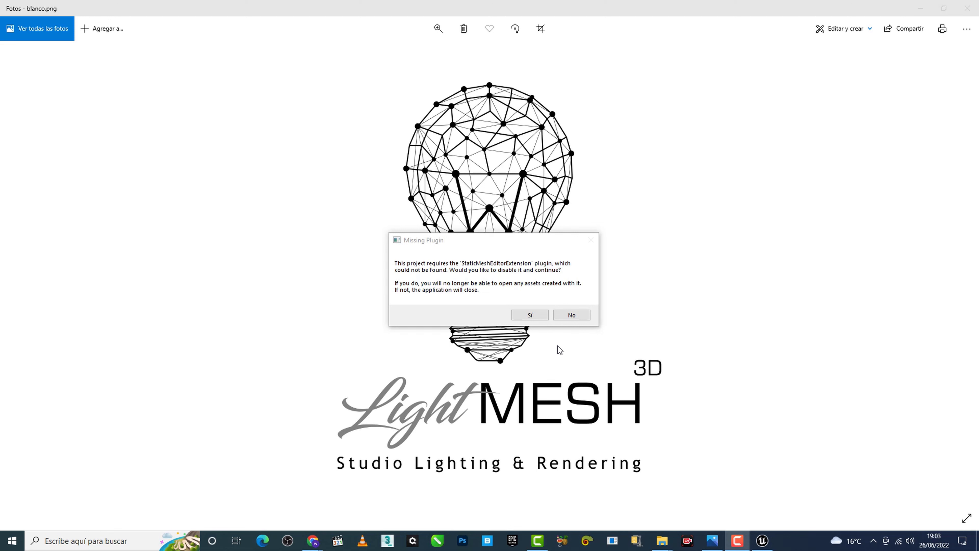
pyautogui.click(525, 316)
pyautogui.click(525, 316)
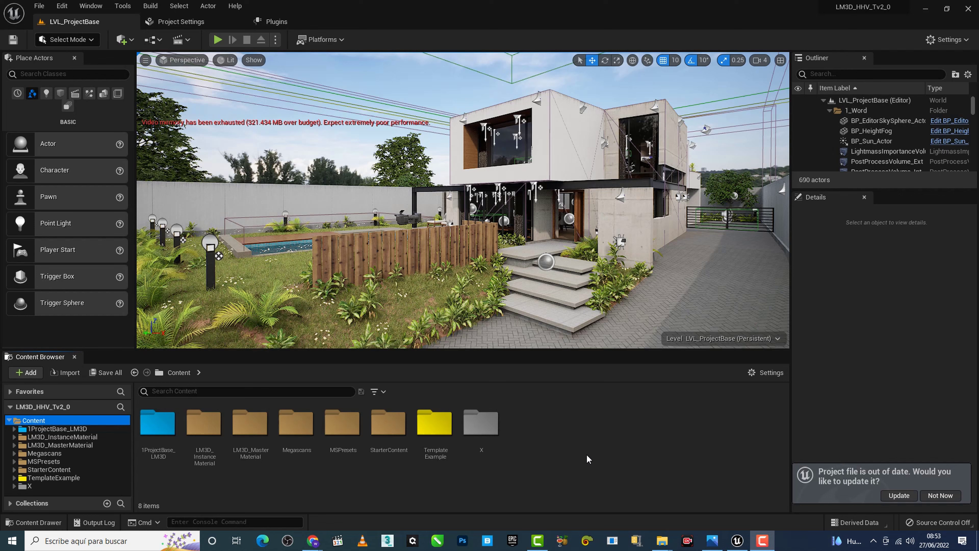
# Update the out-of-date LM3D_HHV_Tv2_0.uproject file from the bottom-right notification
pyautogui.click(835, 454)
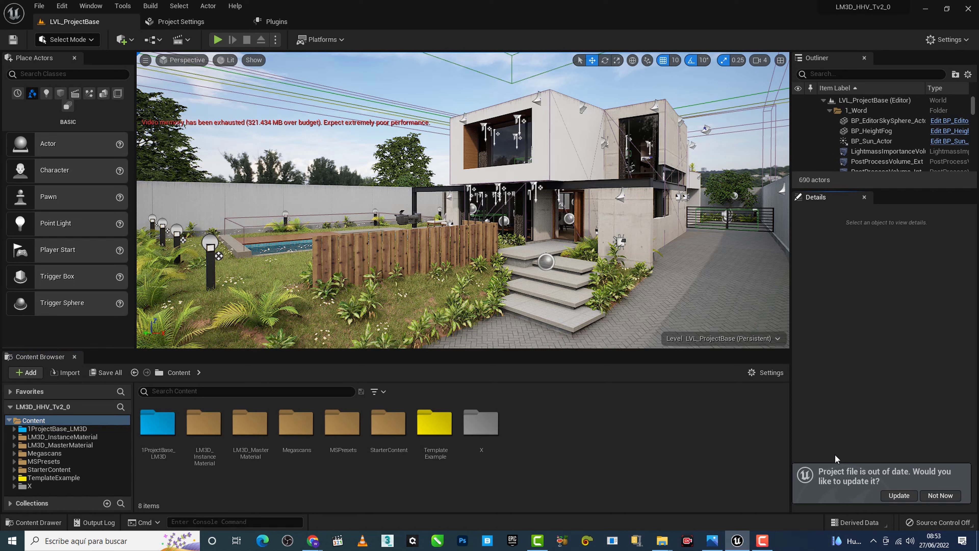
pyautogui.click(898, 496)
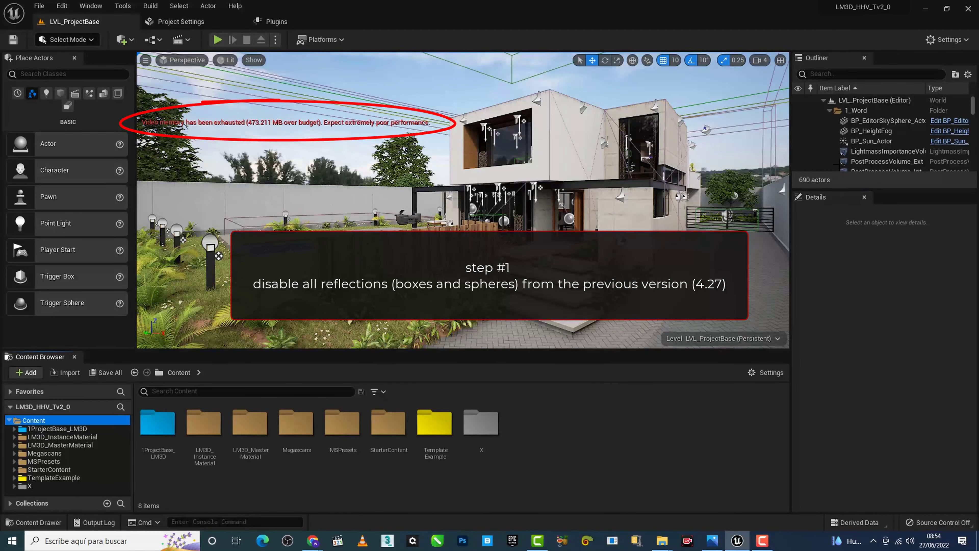
# Enlarge the Outliner, collapse every folder from 1_Word to VideoSequencer, then reopen Reflection
pyautogui.click(829, 191)
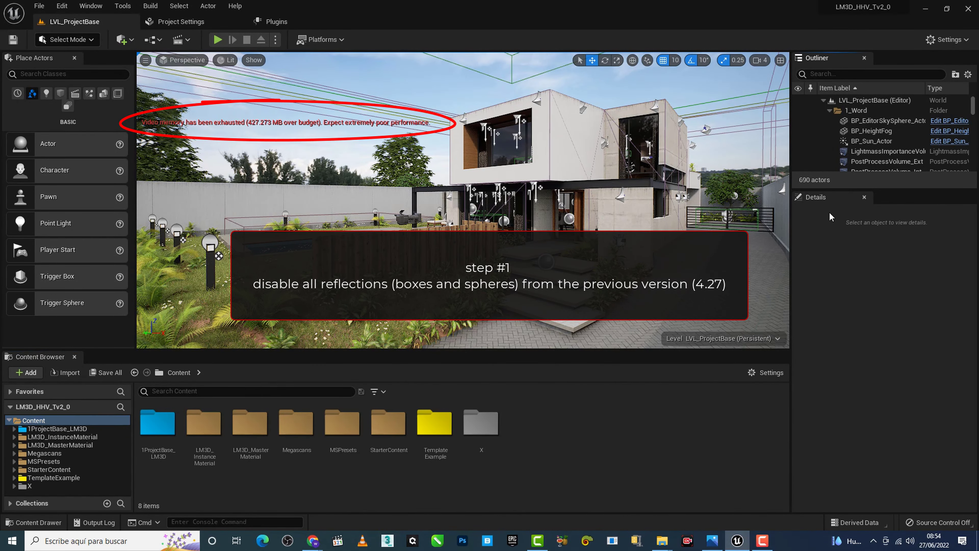
pyautogui.moveTo(831, 190); pyautogui.dragTo(831, 230)
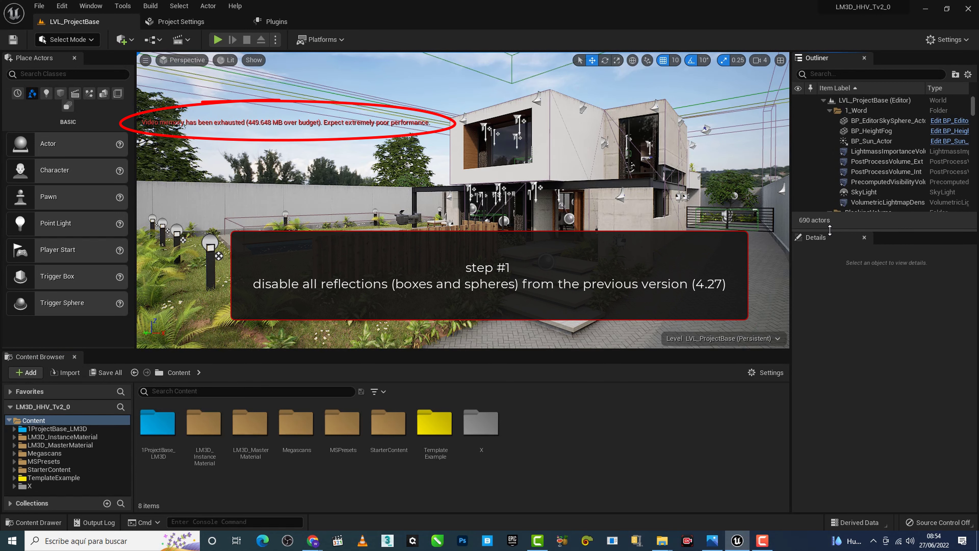
pyautogui.click(829, 110)
pyautogui.click(829, 121)
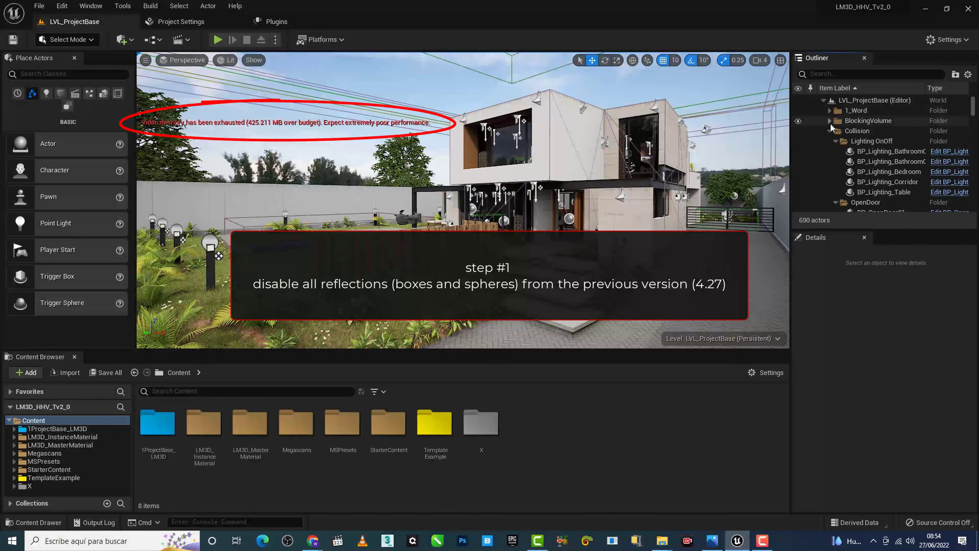
pyautogui.click(830, 131)
pyautogui.click(830, 140)
pyautogui.click(829, 151)
pyautogui.click(831, 162)
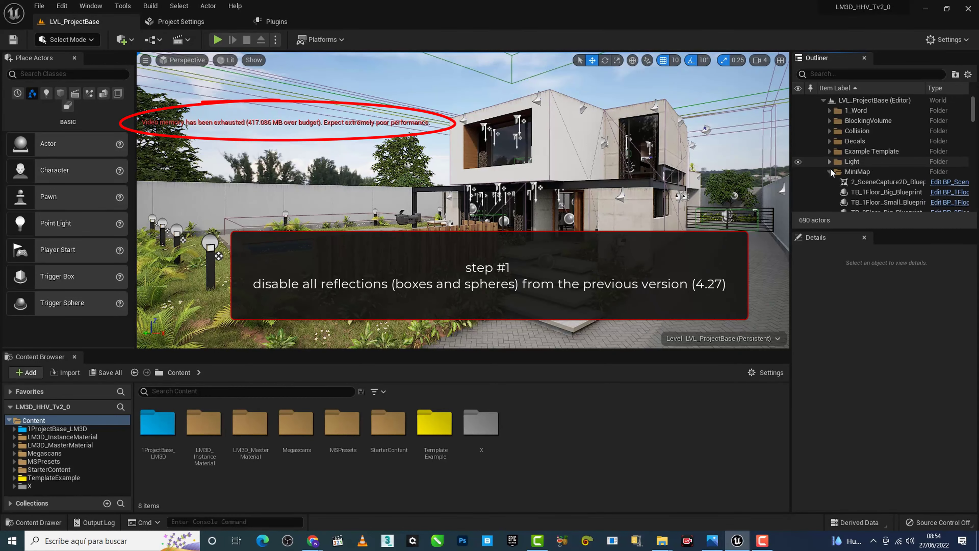
pyautogui.click(830, 172)
pyautogui.click(830, 181)
pyautogui.click(830, 160)
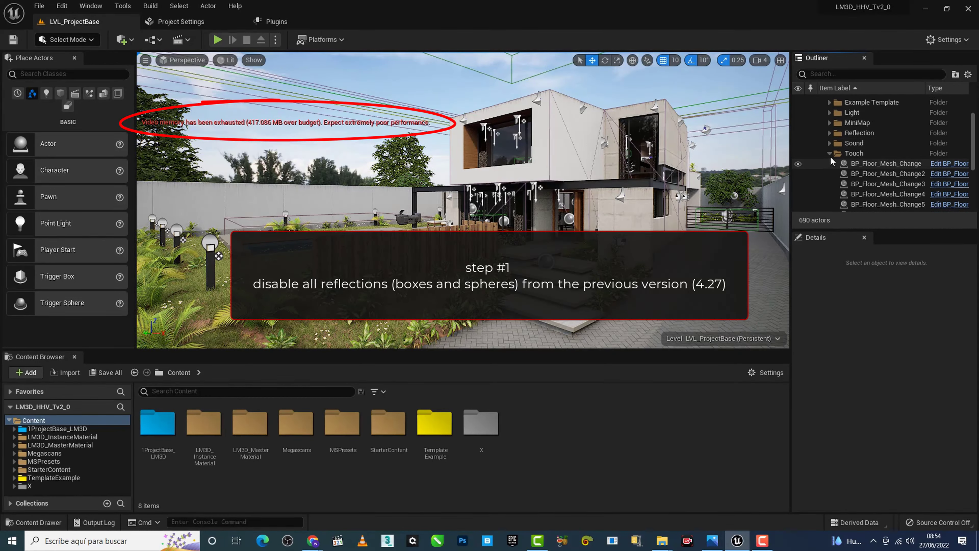
pyautogui.click(830, 153)
pyautogui.click(831, 164)
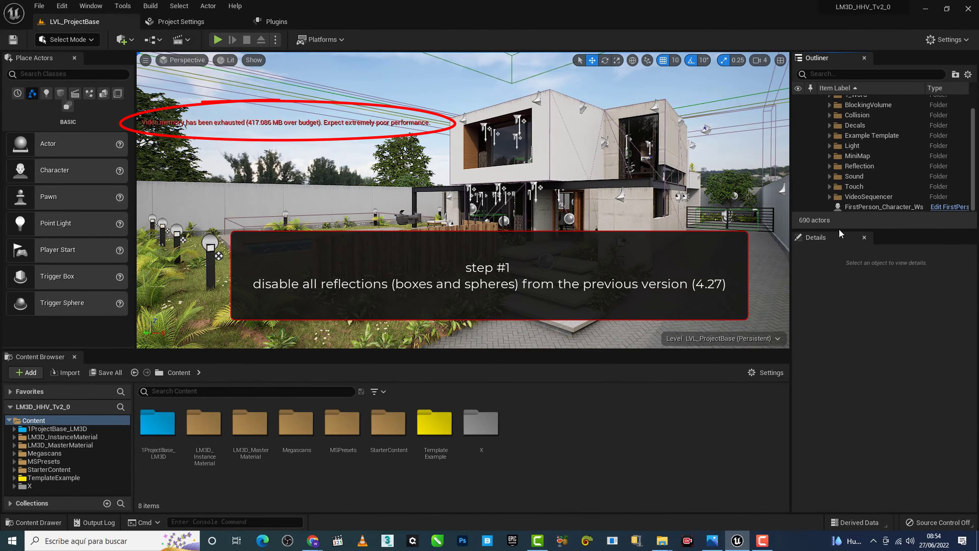
pyautogui.moveTo(838, 229)
pyautogui.mouseDown()
pyautogui.moveTo(839, 270)
pyautogui.moveTo(844, 250)
pyautogui.mouseUp()
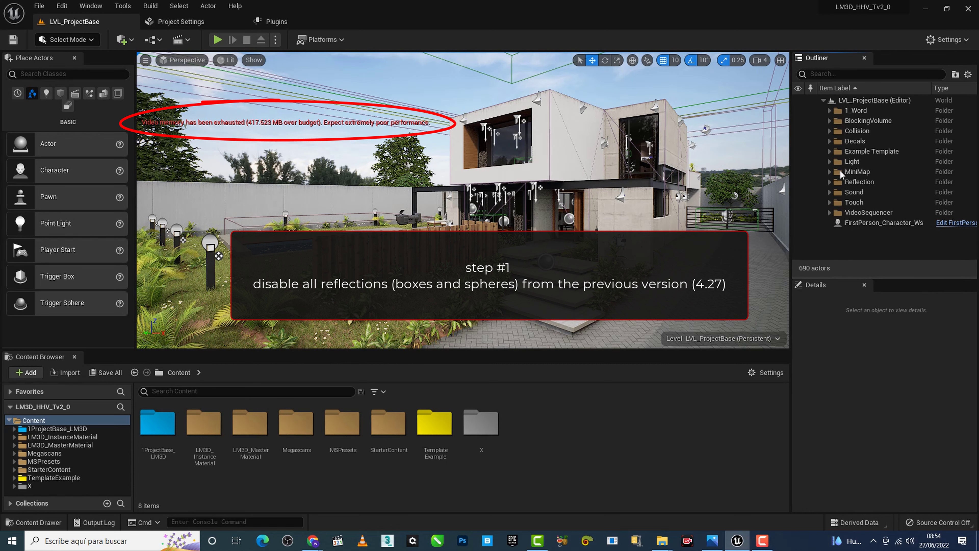
pyautogui.click(831, 182)
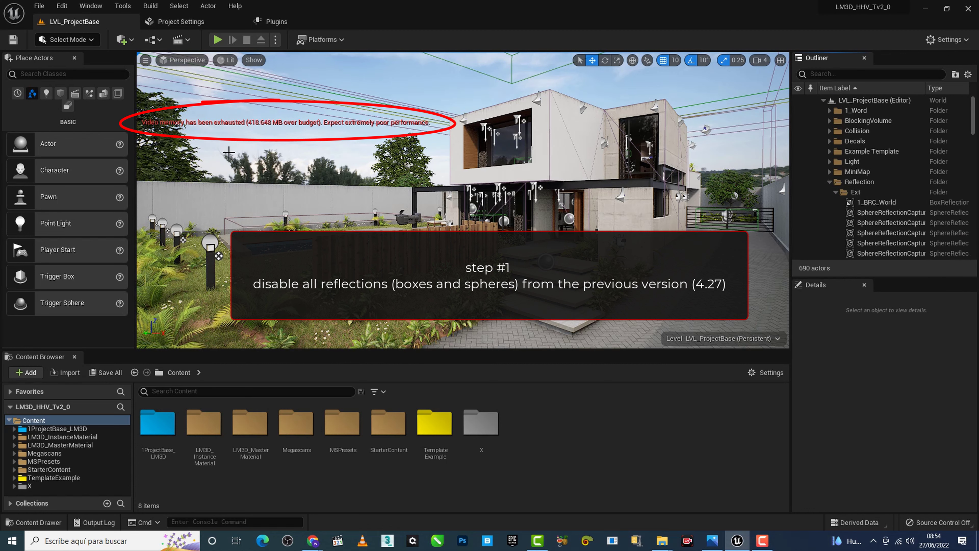
# In Ext, turn off 1_BRC_World's visibility and hide the eight sphere captures in editor and game
pyautogui.click(859, 200)
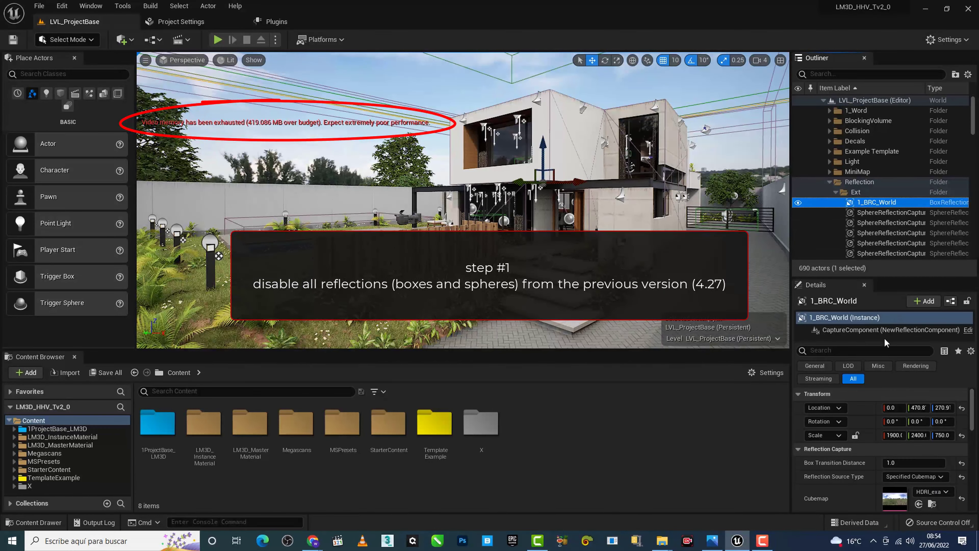
pyautogui.scroll(-5, 896, 421)
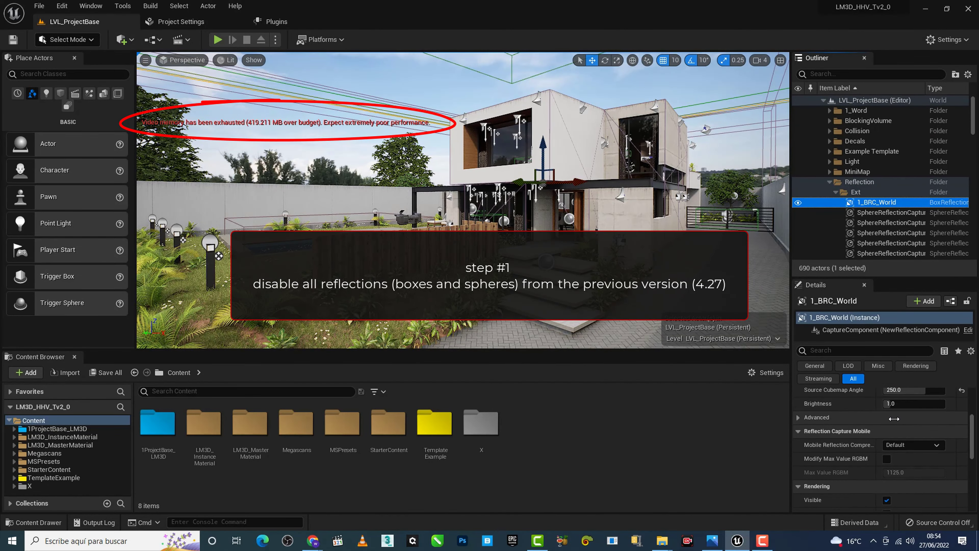
pyautogui.click(887, 435)
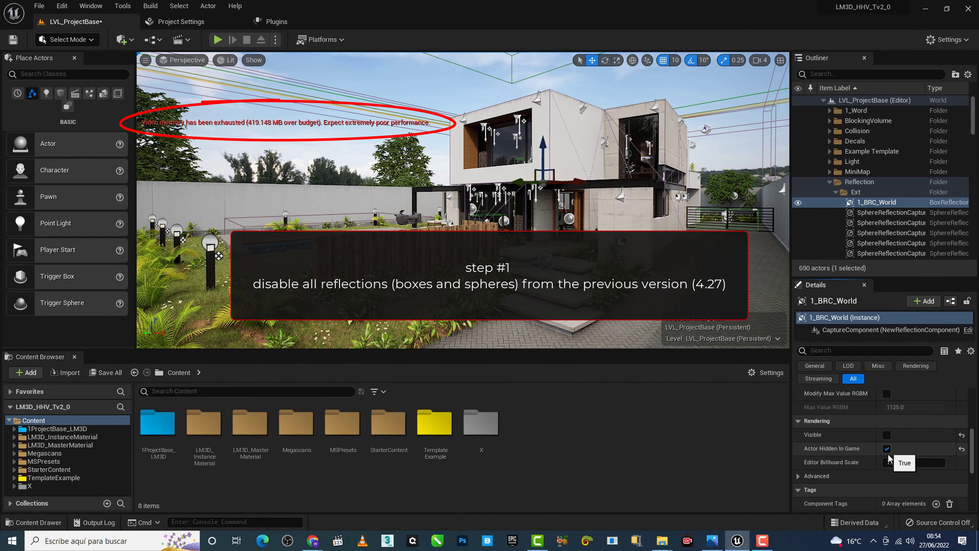
pyautogui.click(870, 212)
pyautogui.scroll(-3, 869, 211)
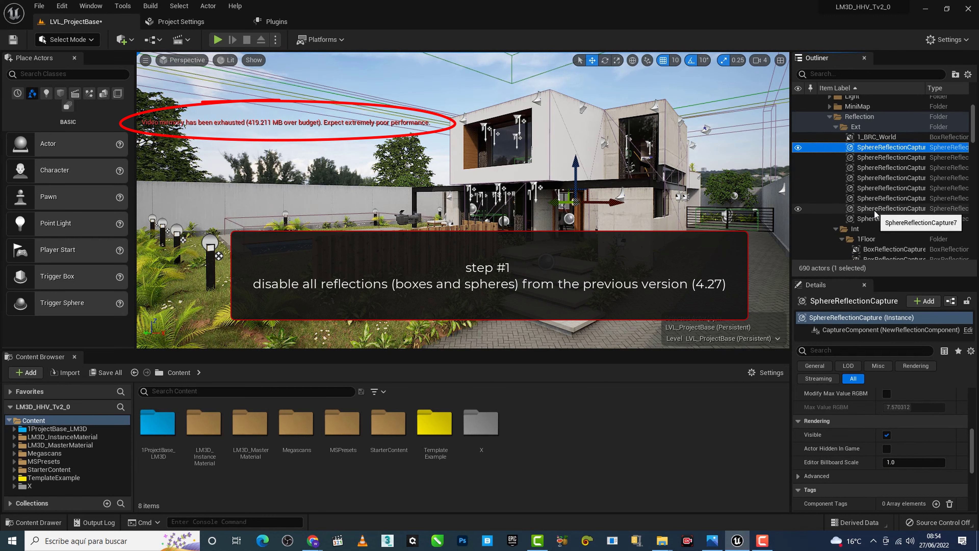
pyautogui.keyDown('shift'); pyautogui.click(874, 218); pyautogui.keyUp('shift')
pyautogui.click(886, 398)
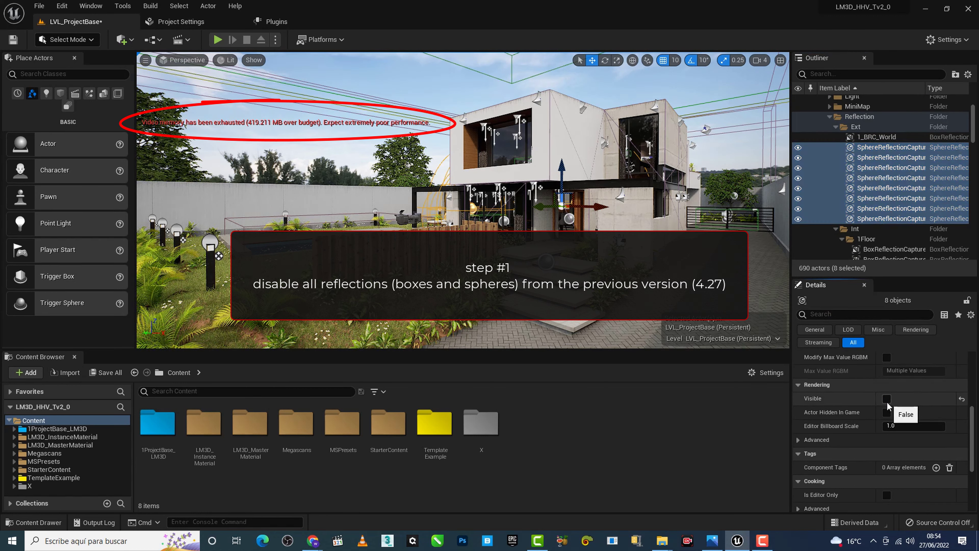
pyautogui.click(887, 412)
# Hide the six 1Floor box reflection captures in editor and game
pyautogui.scroll(-4, 868, 202)
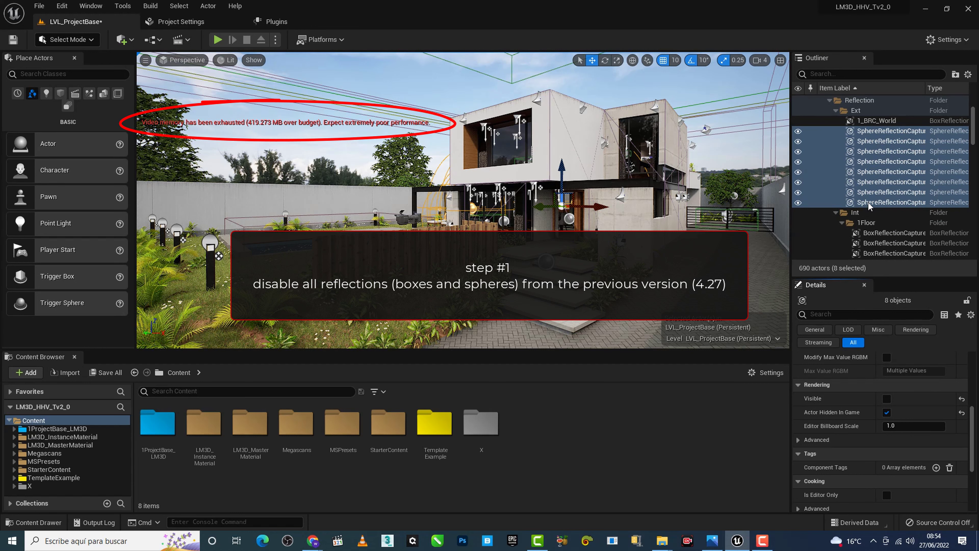
pyautogui.click(869, 167)
pyautogui.keyDown('shift'); pyautogui.click(875, 219); pyautogui.keyUp('shift')
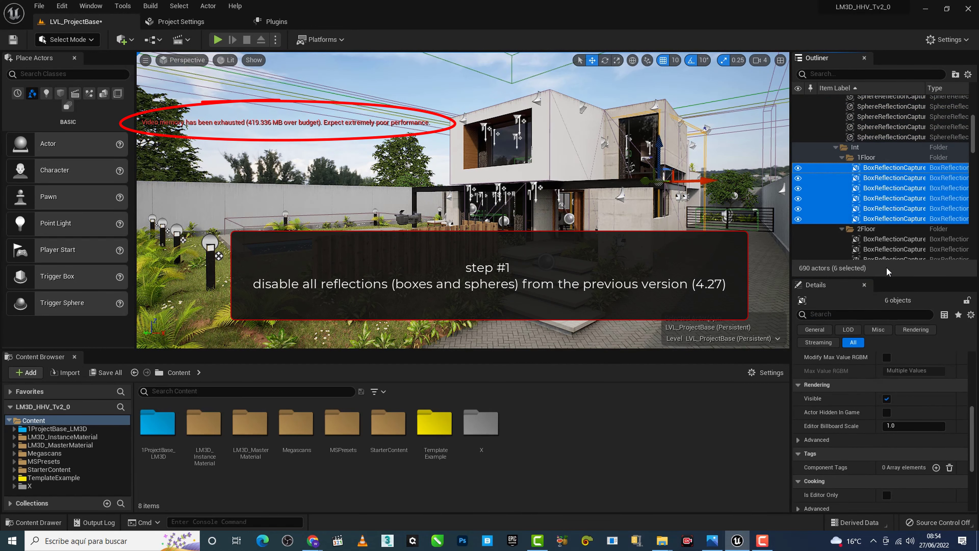
pyautogui.click(887, 398)
pyautogui.click(887, 412)
# Hide the nine 2Floor box reflection captures in editor and game
pyautogui.scroll(-3, 868, 190)
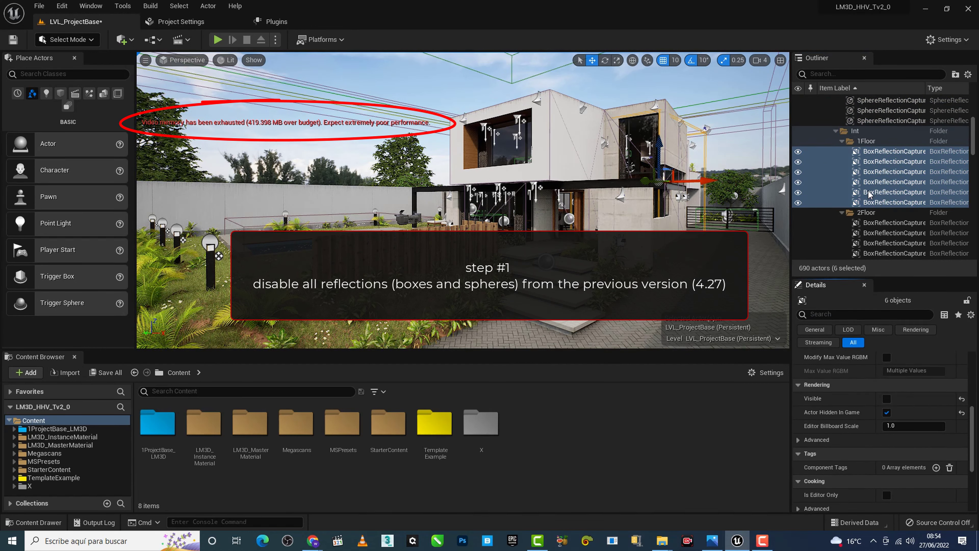
pyautogui.click(868, 190)
pyautogui.scroll(-3, 873, 198)
pyautogui.keyDown('shift'); pyautogui.click(877, 222); pyautogui.keyUp('shift')
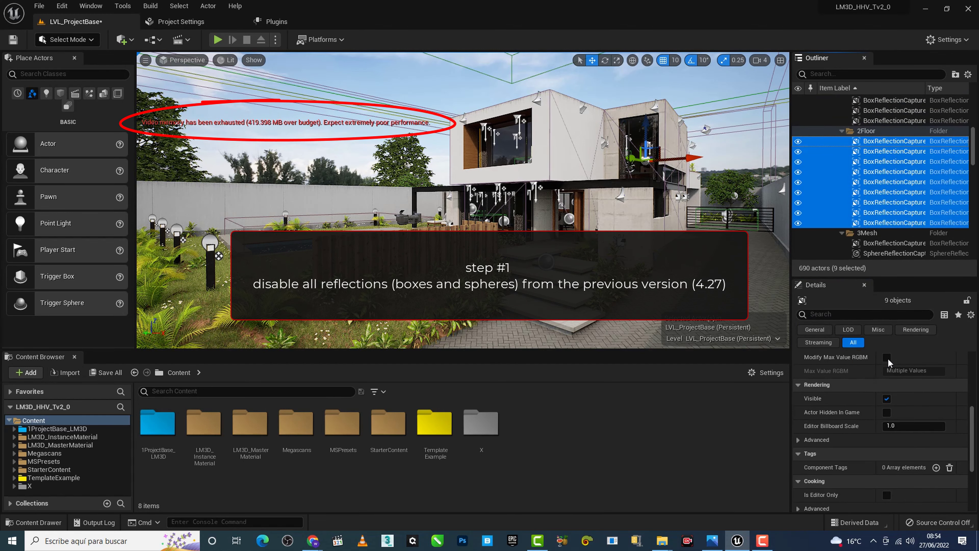
pyautogui.click(886, 399)
pyautogui.click(887, 412)
# Hide 3Mesh's BoxReflectionCapture16 and its 60 sphere captures in editor and game
pyautogui.scroll(-3, 877, 238)
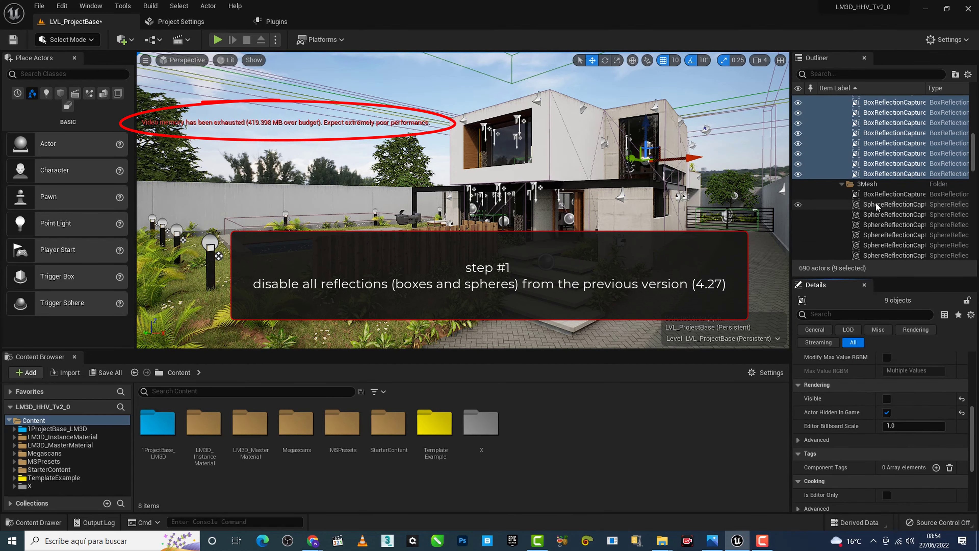
pyautogui.click(876, 194)
pyautogui.click(887, 435)
pyautogui.click(886, 449)
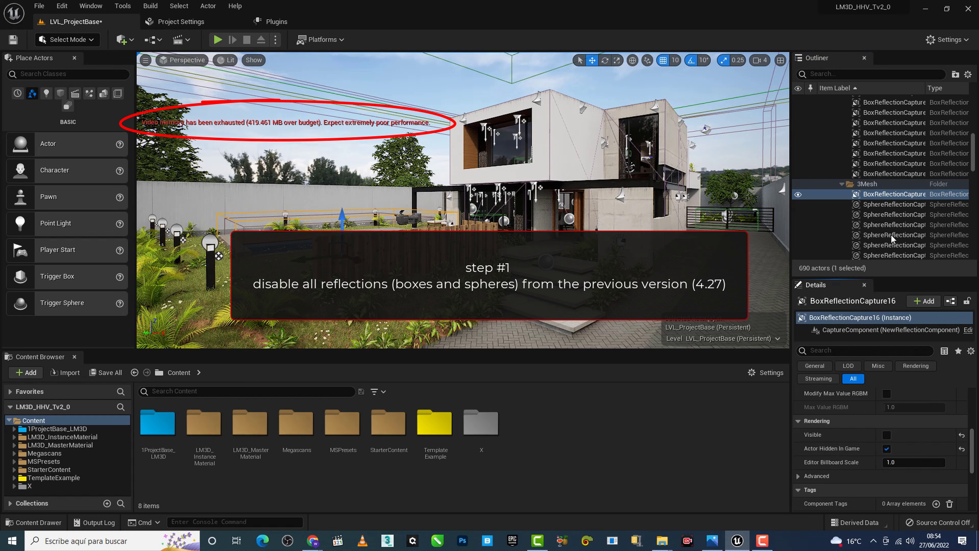
pyautogui.scroll(-4, 883, 173)
pyautogui.click(882, 151)
pyautogui.scroll(-3, 882, 160)
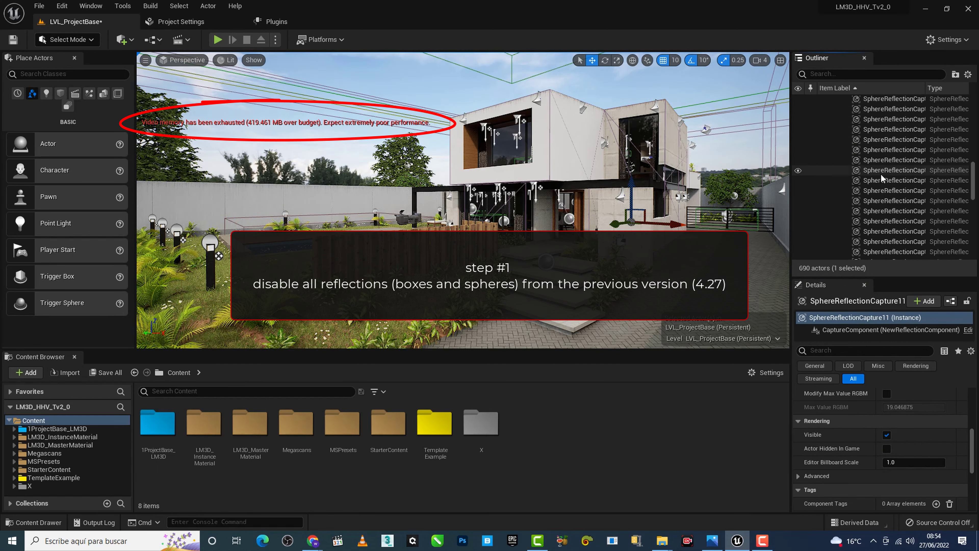
pyautogui.scroll(-3, 880, 173)
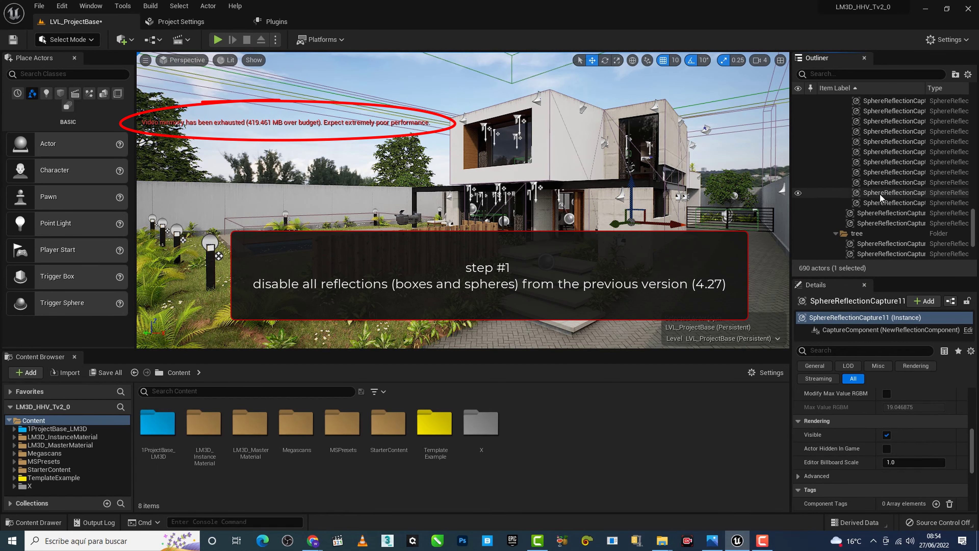
pyautogui.keyDown('shift'); pyautogui.click(880, 201); pyautogui.keyUp('shift')
pyautogui.click(887, 398)
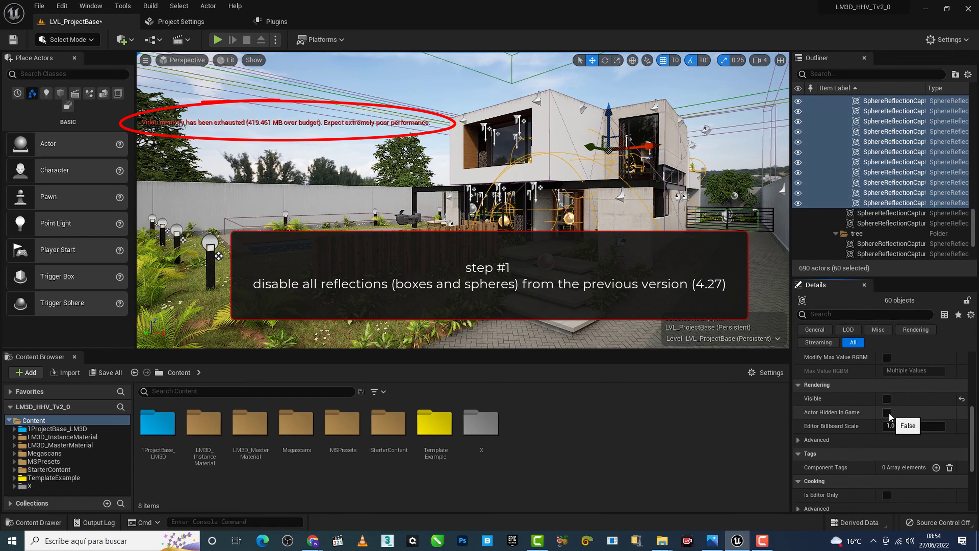
pyautogui.click(886, 412)
# Hide the last two remaining sphere reflection captures in editor and game
pyautogui.scroll(-1, 889, 213)
pyautogui.click(873, 182)
pyautogui.keyDown('shift'); pyautogui.click(873, 191); pyautogui.keyUp('shift')
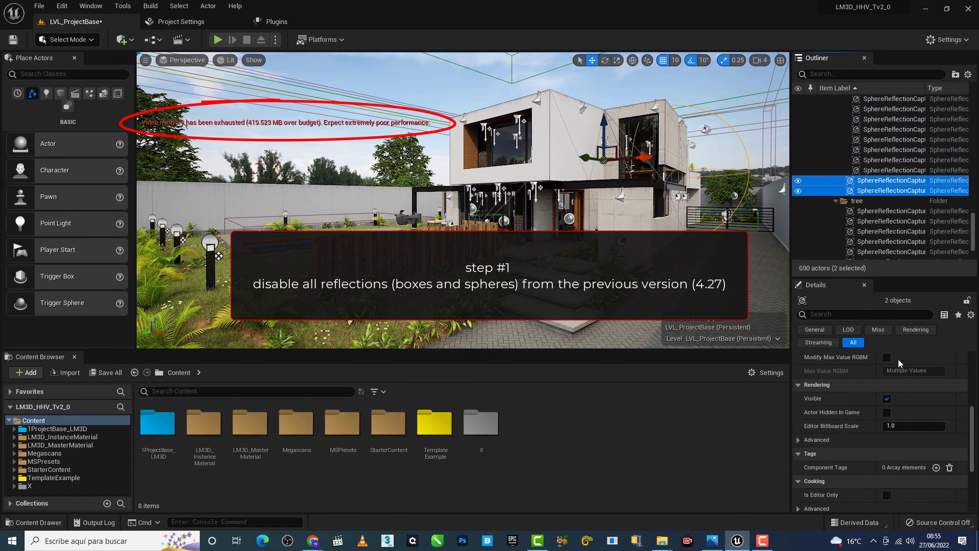
pyautogui.click(887, 398)
pyautogui.click(887, 412)
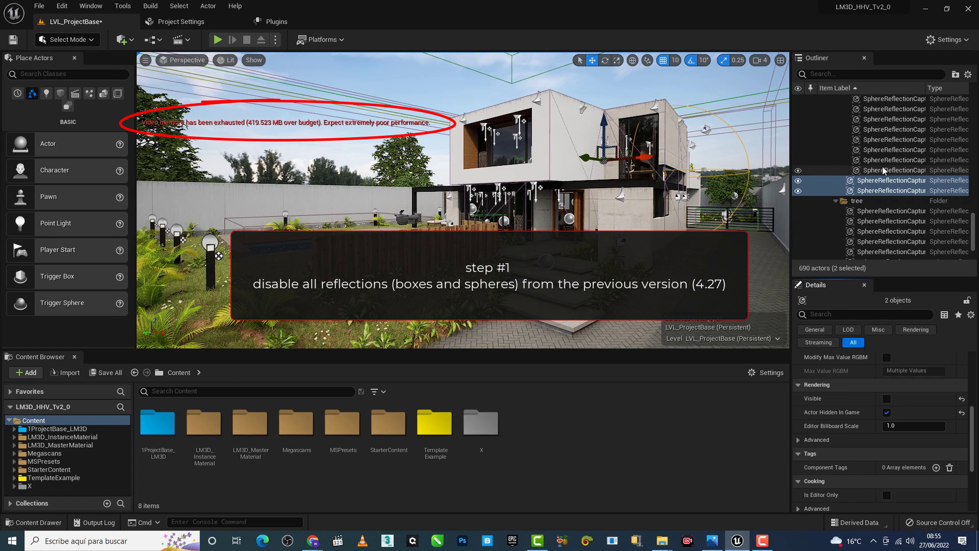
# Hide the six sphere reflection captures in the tree folder in editor and game
pyautogui.scroll(-1, 882, 165)
pyautogui.click(874, 179)
pyautogui.keyDown('shift'); pyautogui.click(874, 230); pyautogui.keyUp('shift')
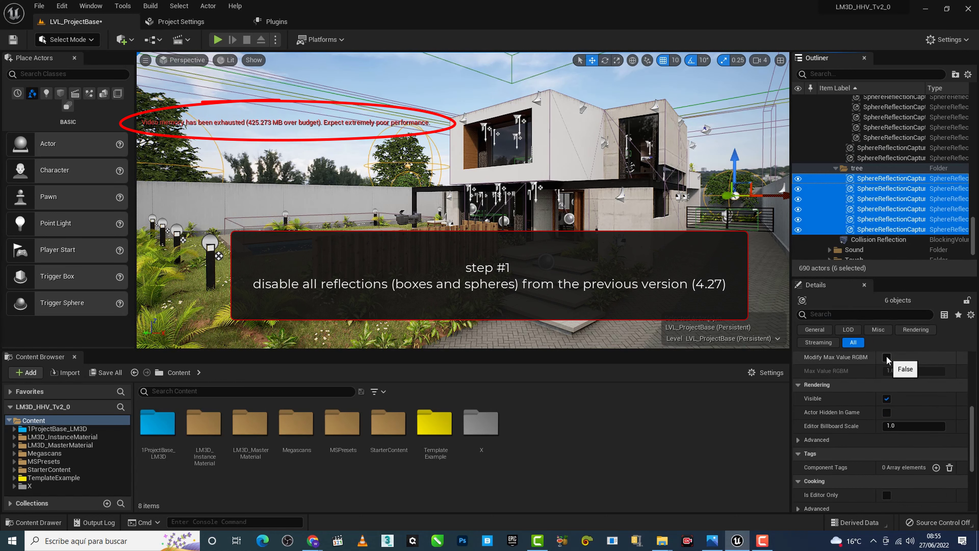
pyautogui.click(887, 399)
pyautogui.click(886, 412)
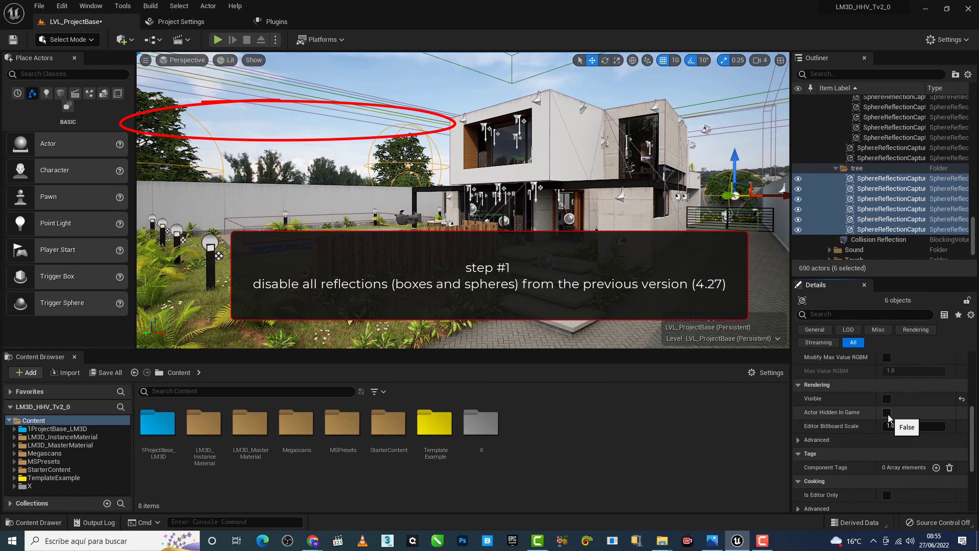
# Clear the selection and collapse the 3Mesh, 2Floor, Ext and remaining reflection subfolders
pyautogui.scroll(2, 882, 174)
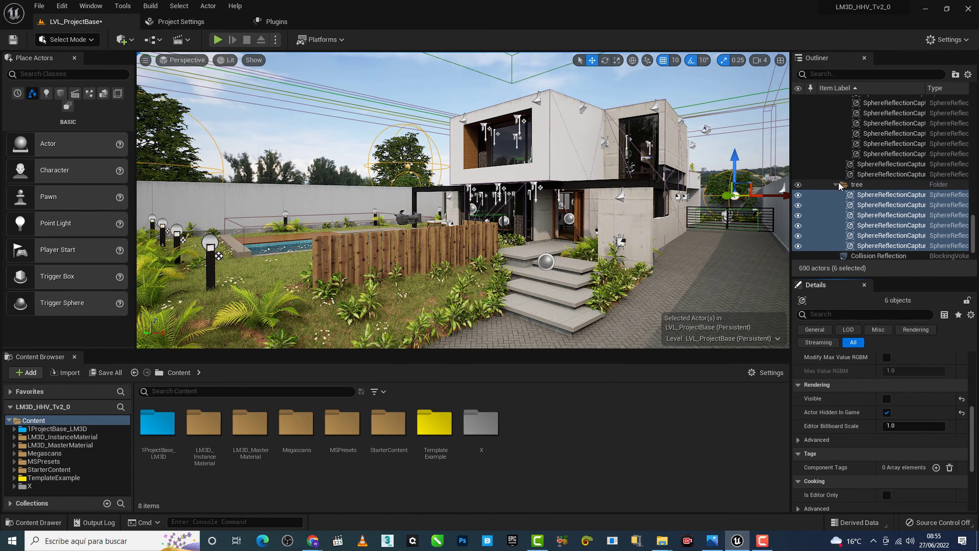
pyautogui.click(838, 184)
pyautogui.scroll(5, 849, 190)
pyautogui.scroll(5, 848, 190)
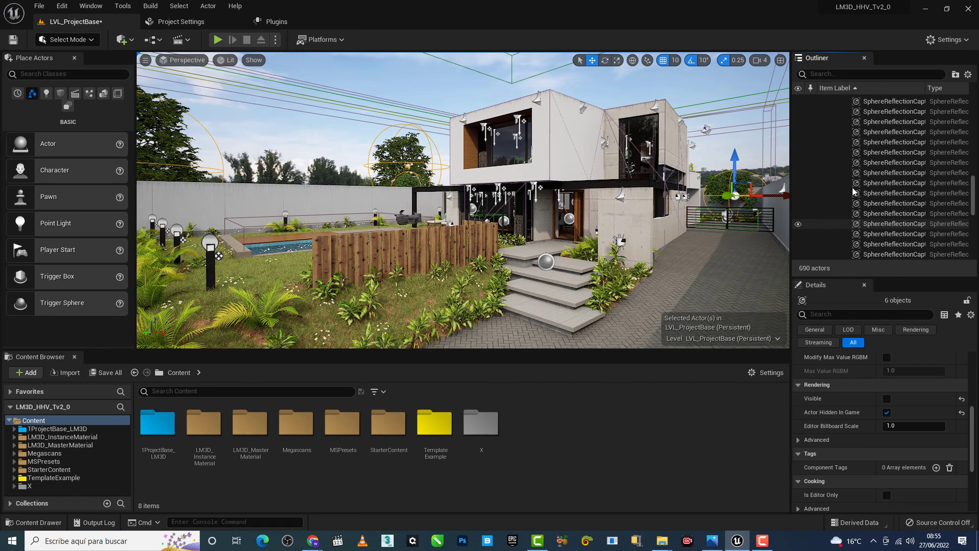
pyautogui.scroll(3, 852, 184)
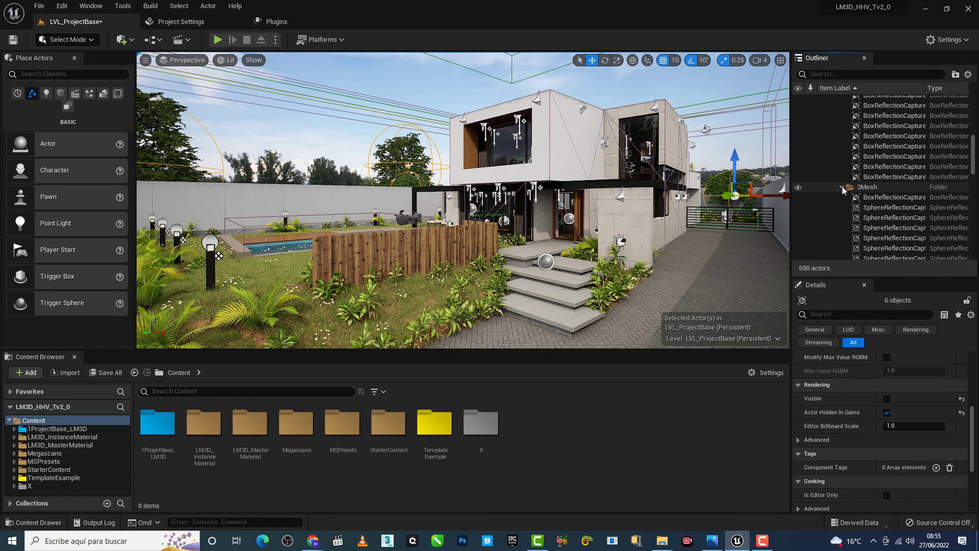
pyautogui.click(842, 187)
pyautogui.click(843, 166)
pyautogui.scroll(3, 843, 166)
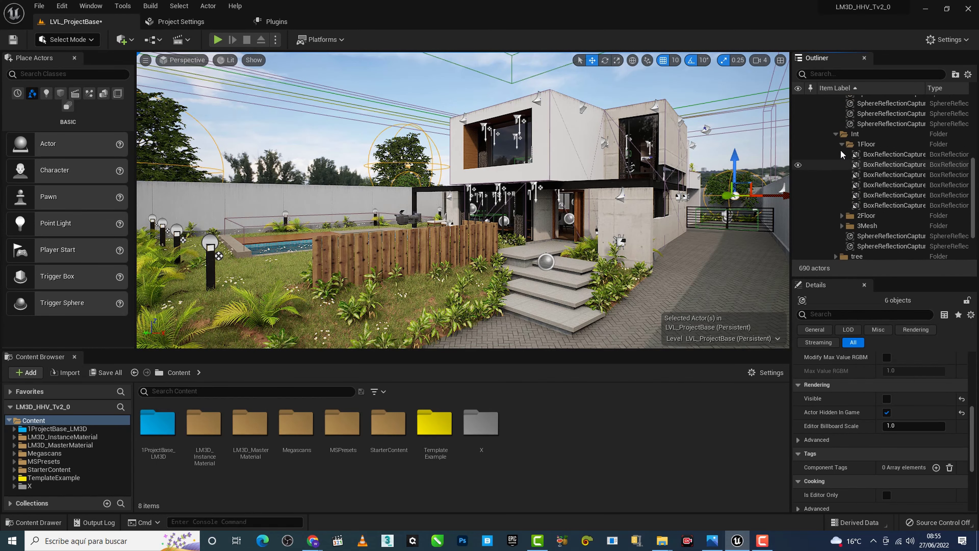
pyautogui.scroll(3, 840, 143)
pyautogui.scroll(3, 848, 174)
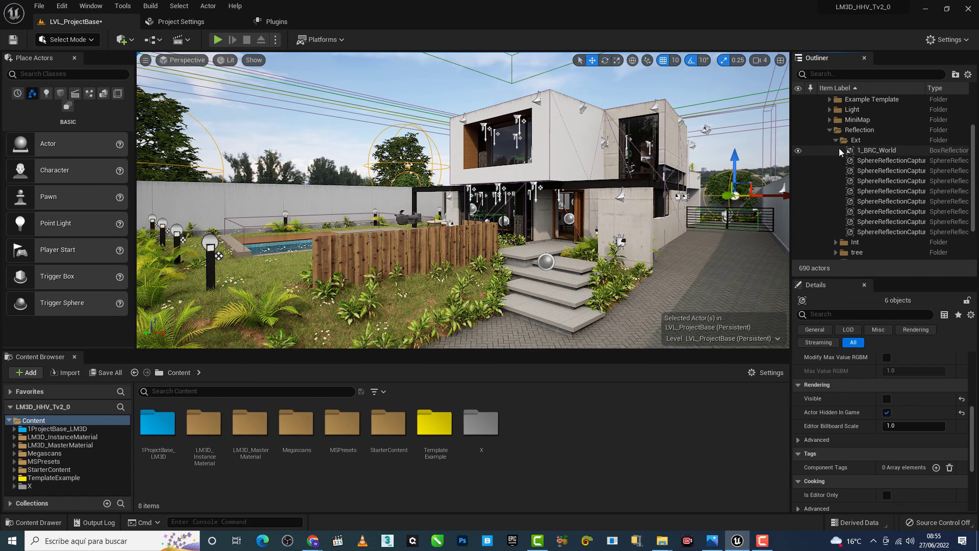
pyautogui.click(836, 141)
pyautogui.click(838, 172)
# In the Level Blueprint, delete the reflection capture and Set Visibility nodes, rewiring Set Collision Enabled to Execute Console Command
pyautogui.click(832, 172)
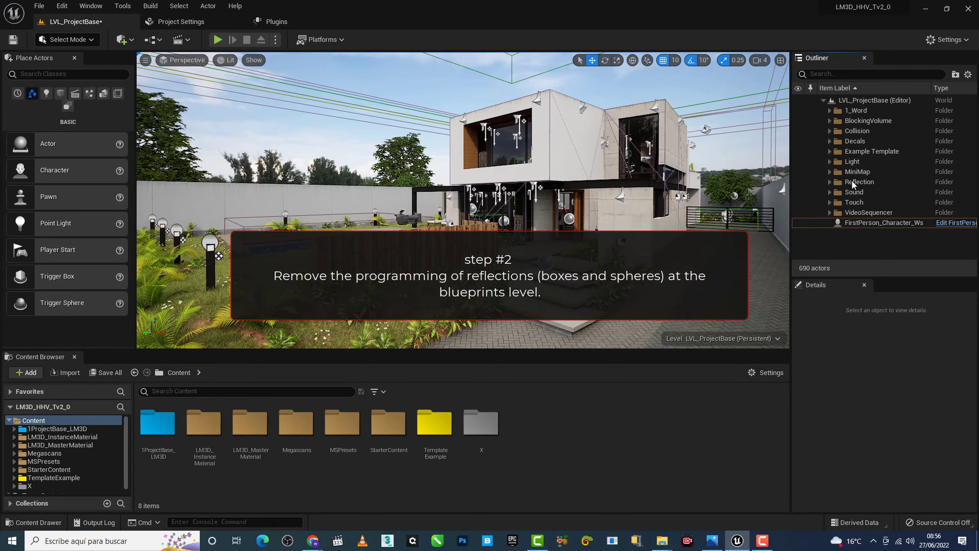
pyautogui.click(848, 183)
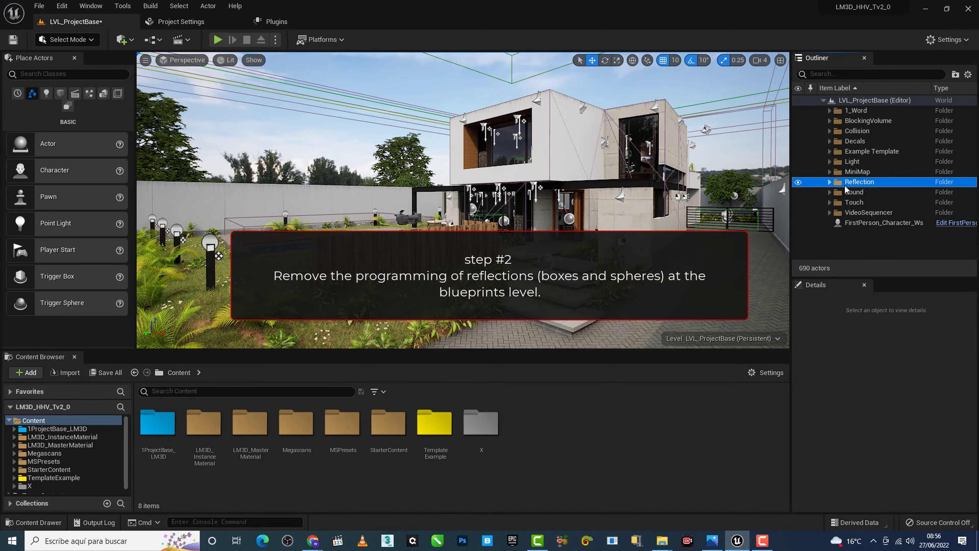
pyautogui.click(153, 41)
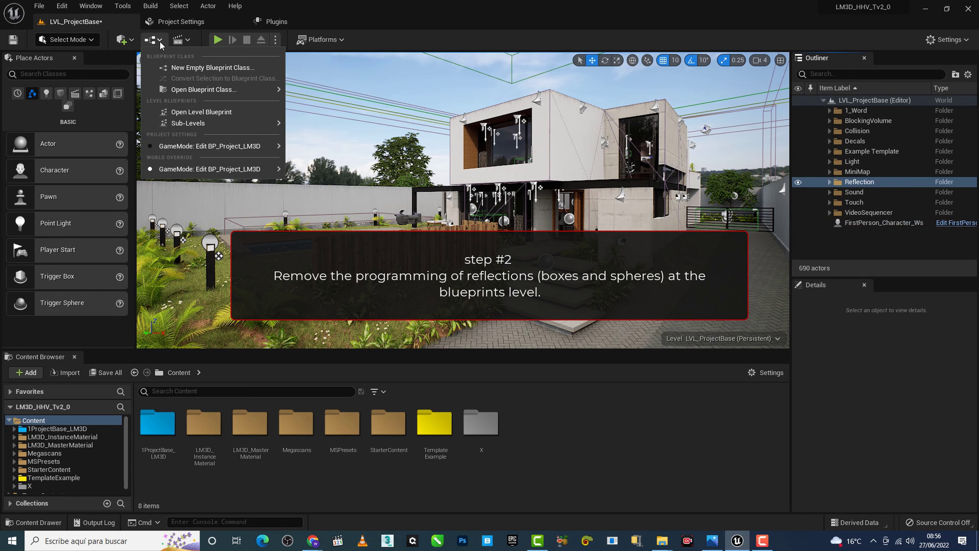
pyautogui.click(194, 113)
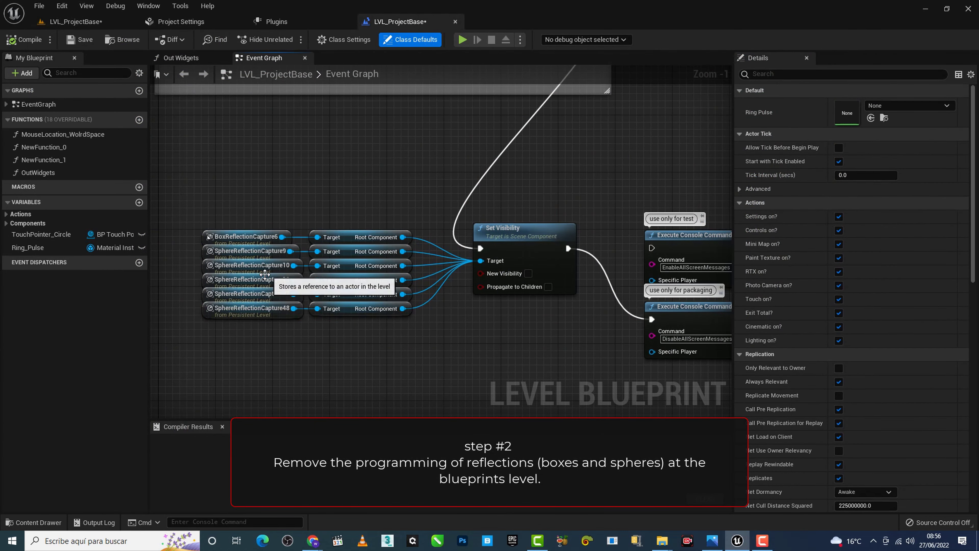
pyautogui.scroll(-3, 243, 276)
pyautogui.moveTo(333, 264); pyautogui.dragTo(430, 319)
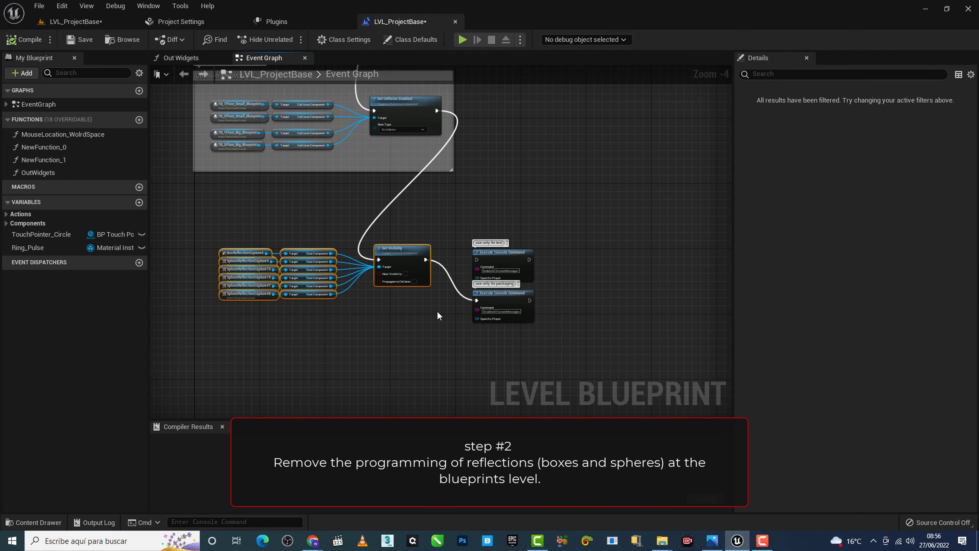
pyautogui.press('Delete')
pyautogui.scroll(1, 441, 125)
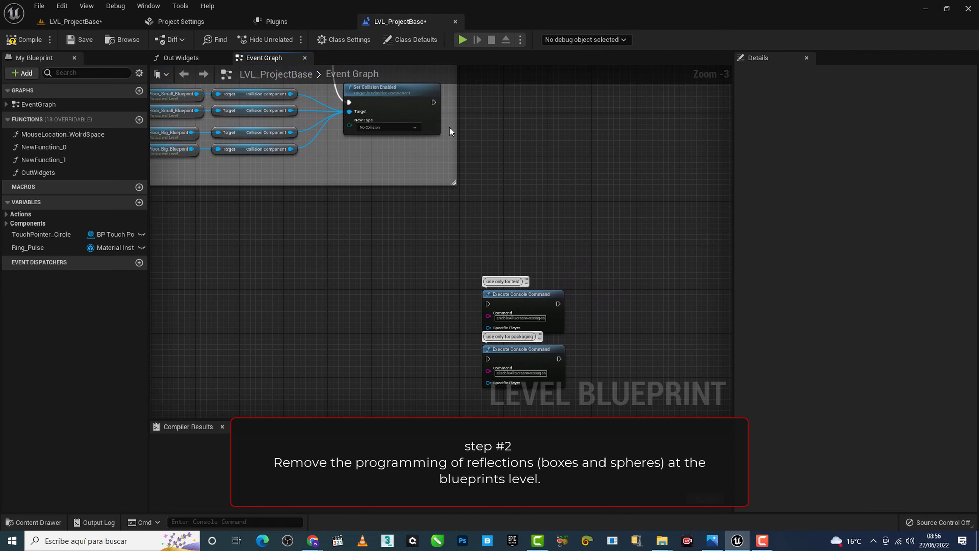
pyautogui.moveTo(433, 101); pyautogui.dragTo(488, 303)
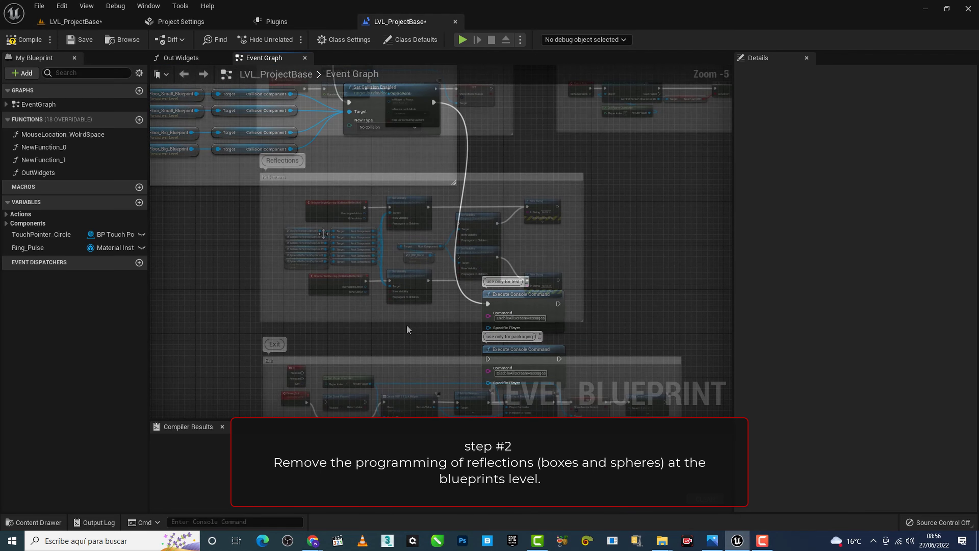
# Break the OnActorBeginOverlap and OnActorEndOverlap links, compile, and return to the level editor
pyautogui.moveTo(346, 237); pyautogui.dragTo(305, 223, button='right')
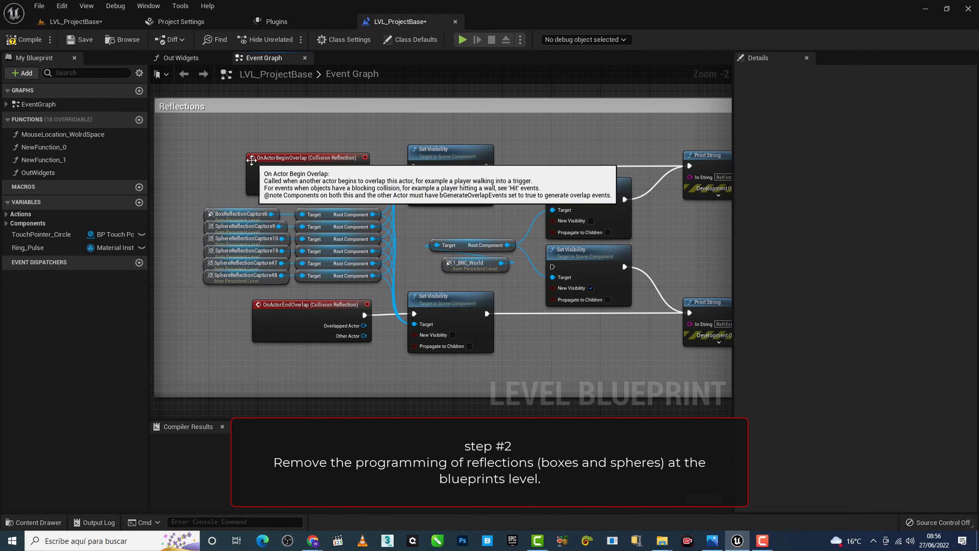
pyautogui.click(280, 169)
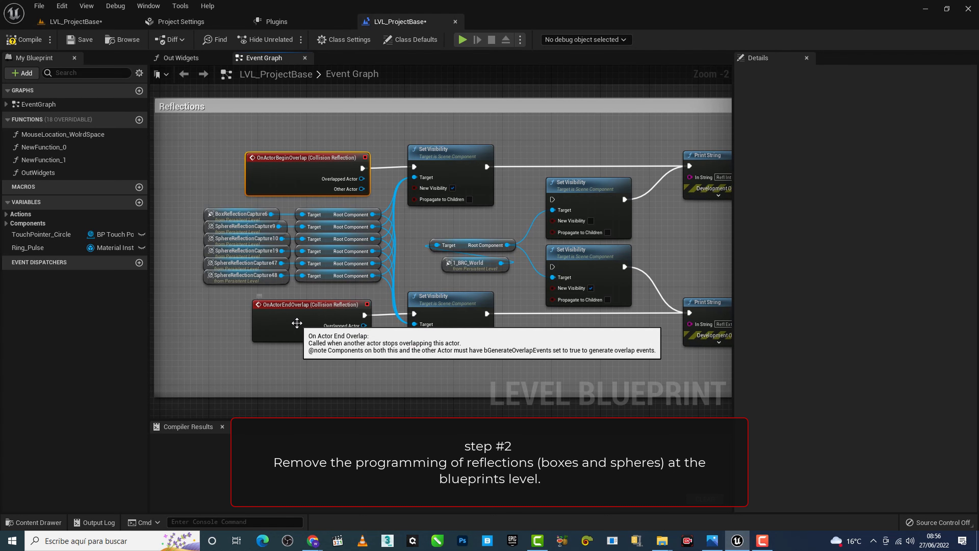
pyautogui.keyDown('ctrl'); pyautogui.click(296, 322); pyautogui.keyUp('ctrl')
pyautogui.rightClick(297, 323)
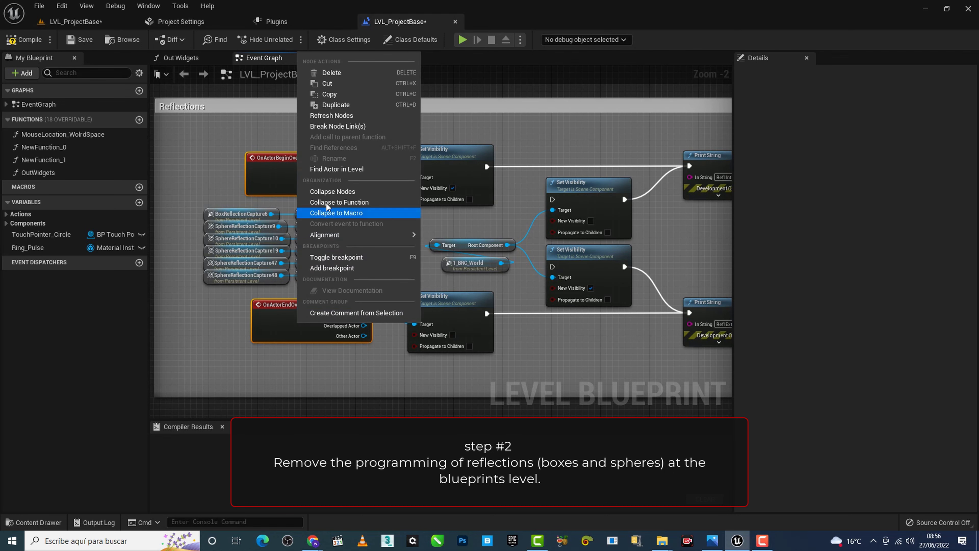
pyautogui.click(320, 127)
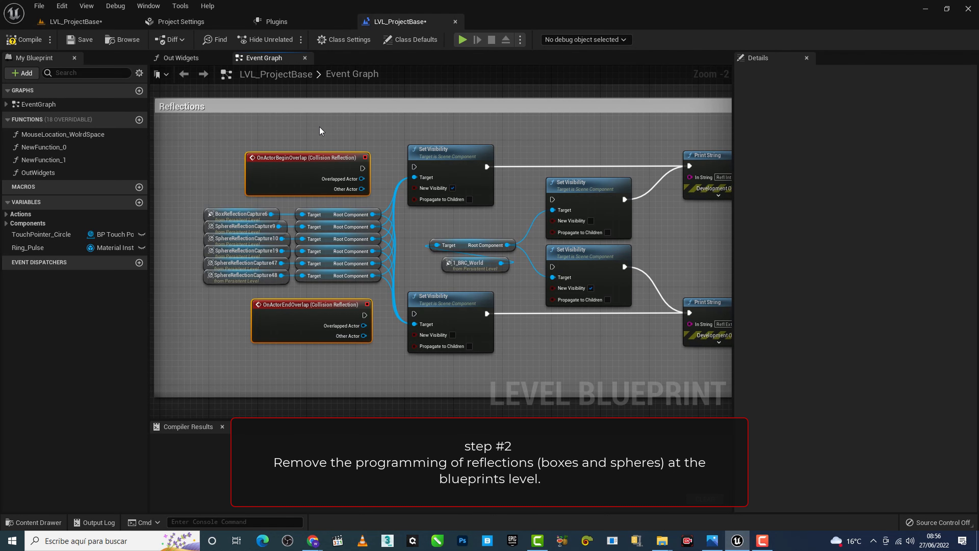
pyautogui.click(23, 40)
pyautogui.moveTo(355, 135); pyautogui.dragTo(531, 156, button='right')
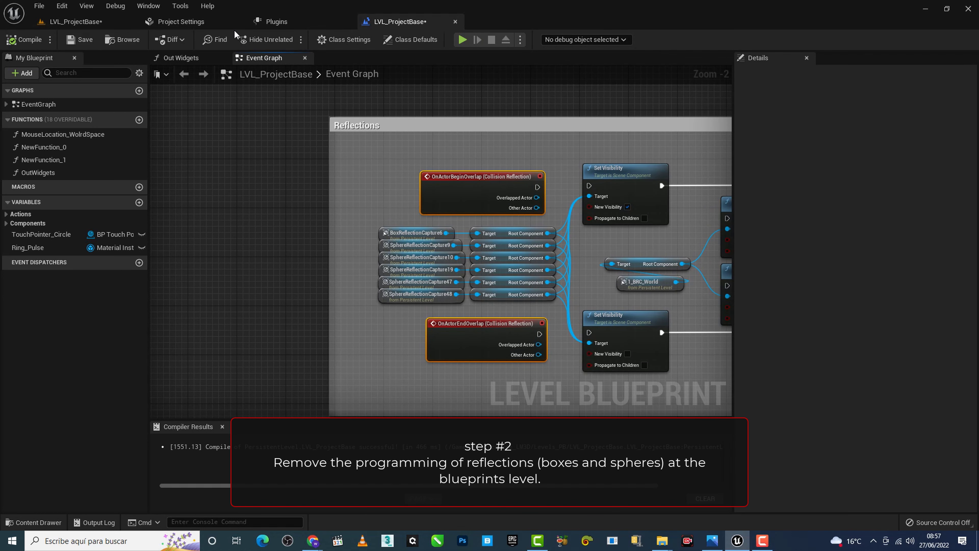
pyautogui.click(78, 22)
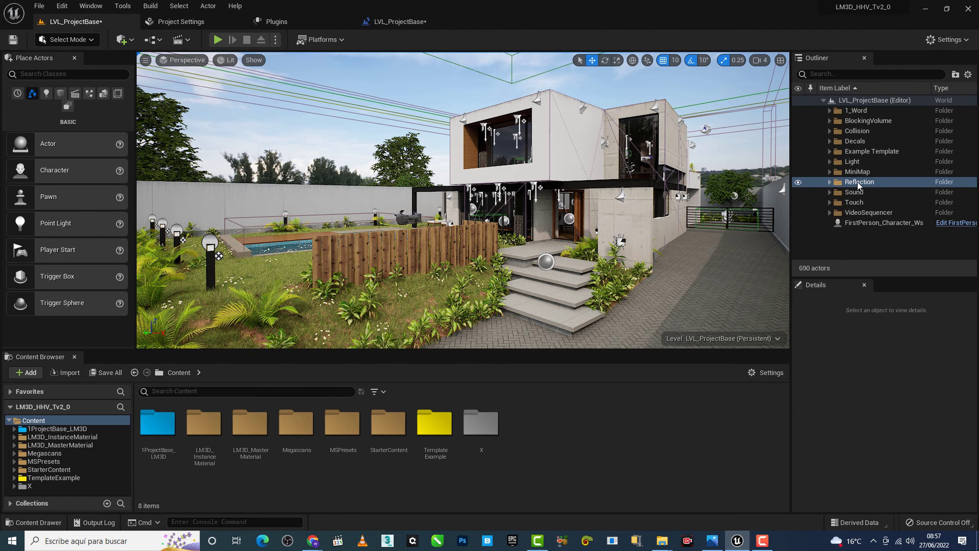
# Uncheck Visible on BP_EditorSkySphere_Actor in the 1_Word folder
pyautogui.click(847, 235)
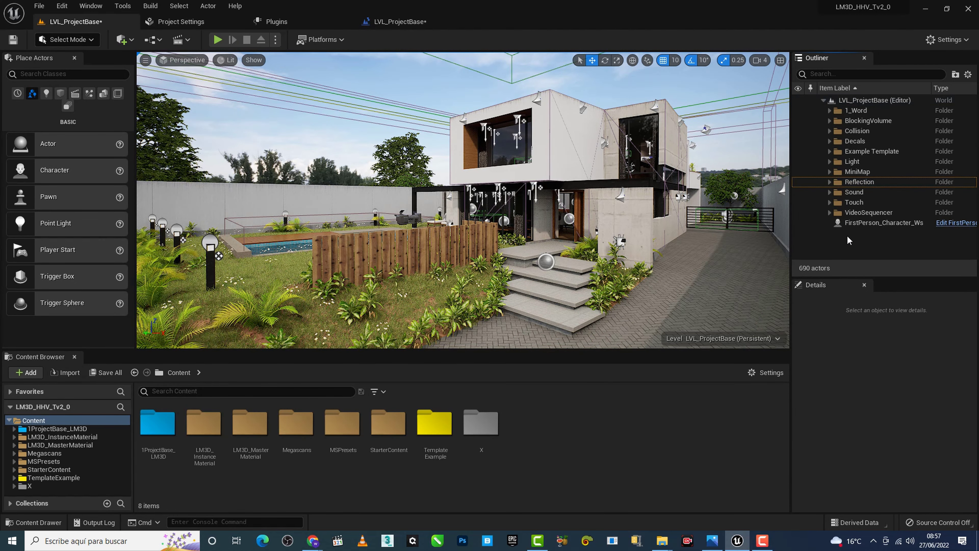
pyautogui.click(830, 110)
pyautogui.click(867, 125)
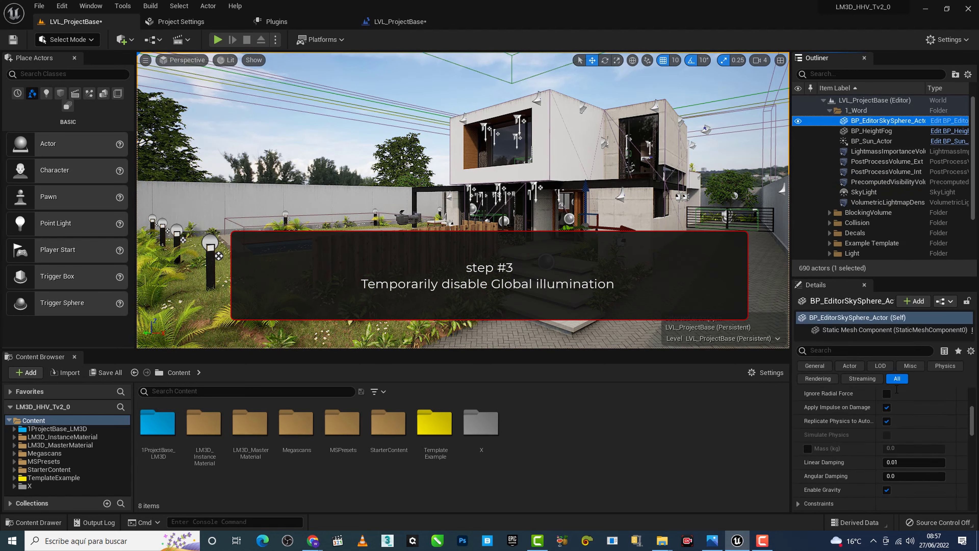
pyautogui.moveTo(852, 278); pyautogui.dragTo(847, 217)
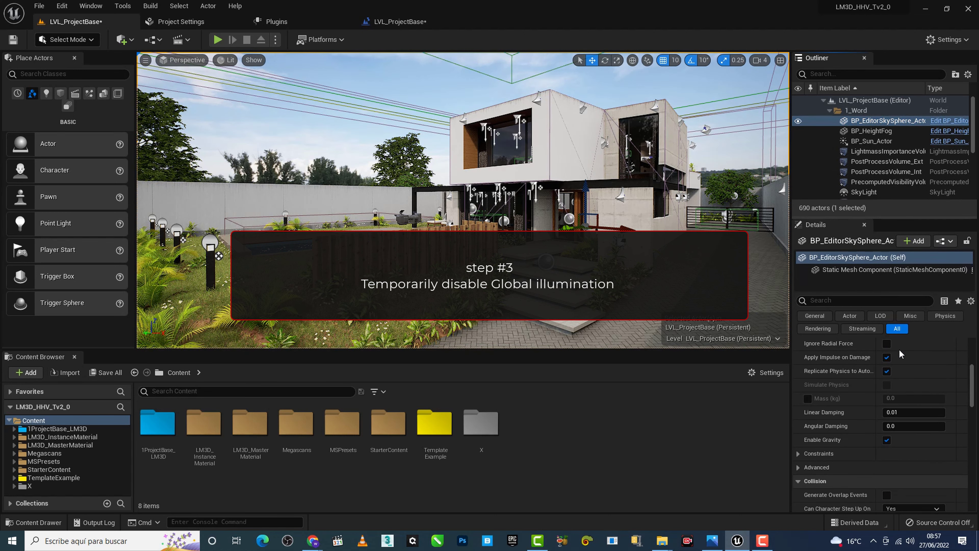
pyautogui.moveTo(971, 391)
pyautogui.mouseDown()
pyautogui.moveTo(971, 376)
pyautogui.moveTo(968, 413)
pyautogui.mouseUp()
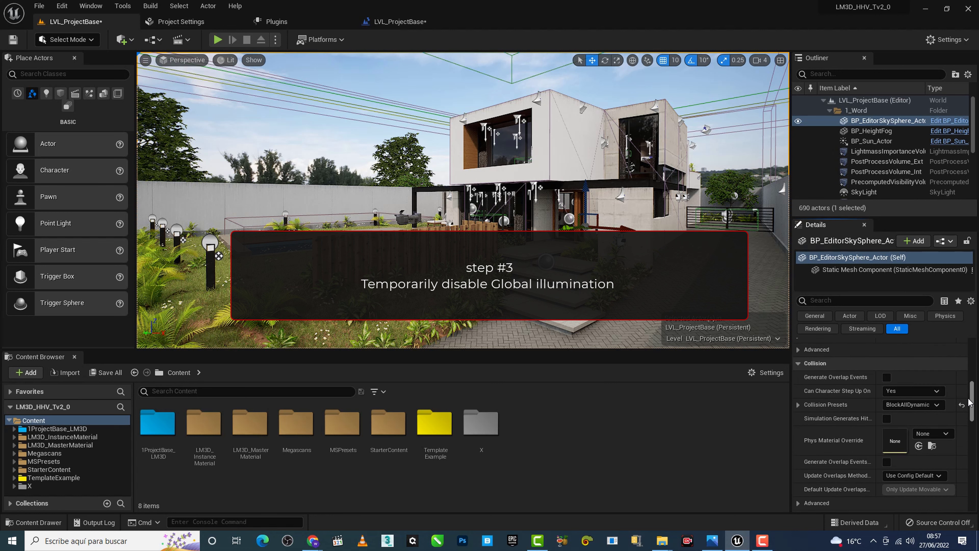
pyautogui.moveTo(967, 414); pyautogui.dragTo(967, 427)
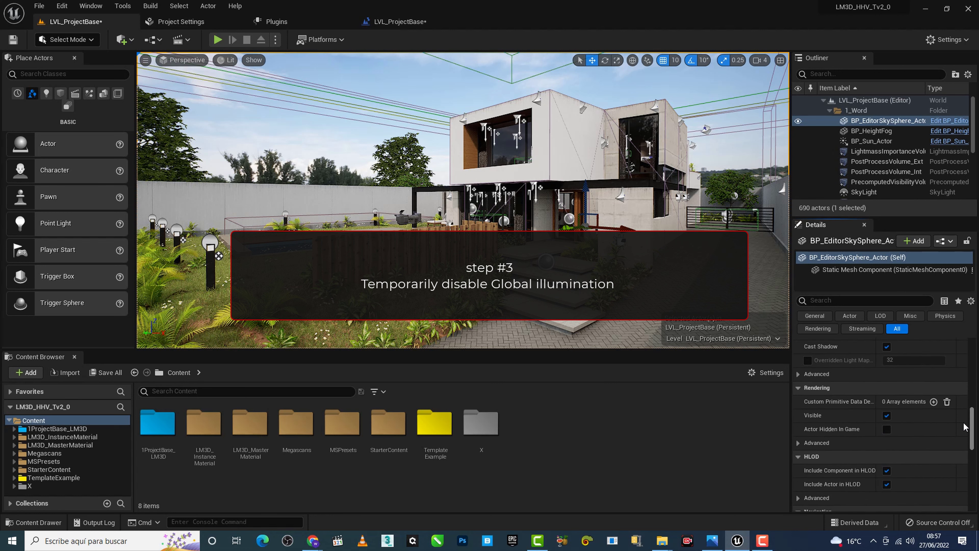
pyautogui.click(886, 416)
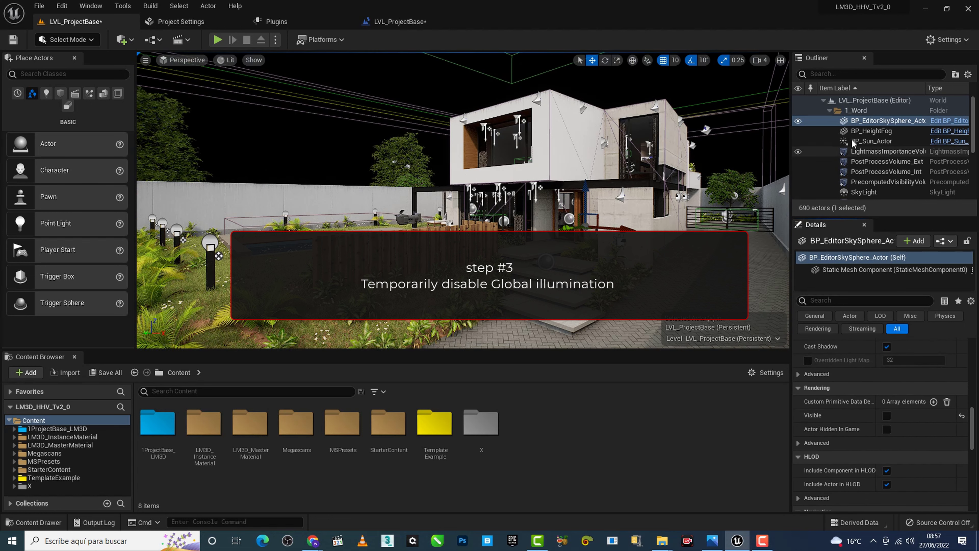
# Turn off Visible on BP_Sun_Actor
pyautogui.click(873, 141)
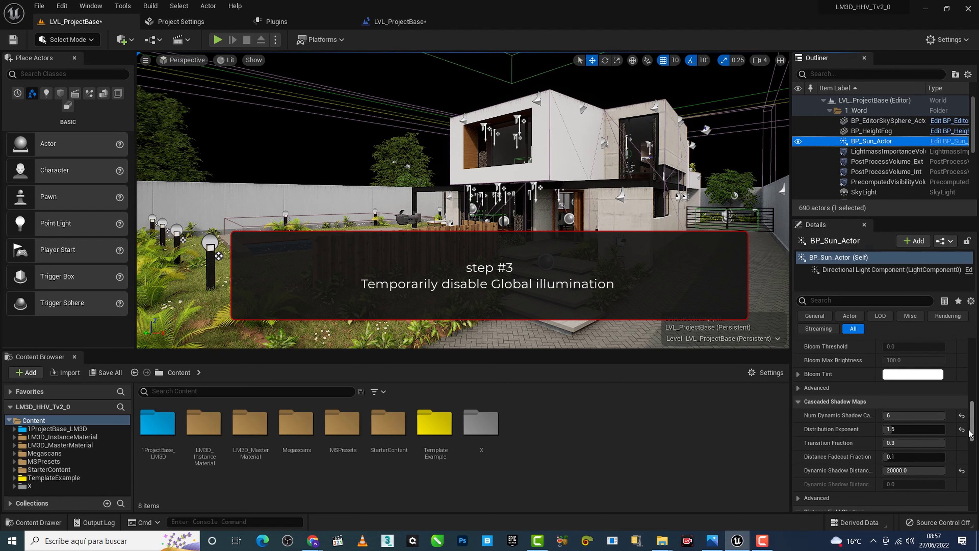
pyautogui.moveTo(973, 424); pyautogui.dragTo(971, 392)
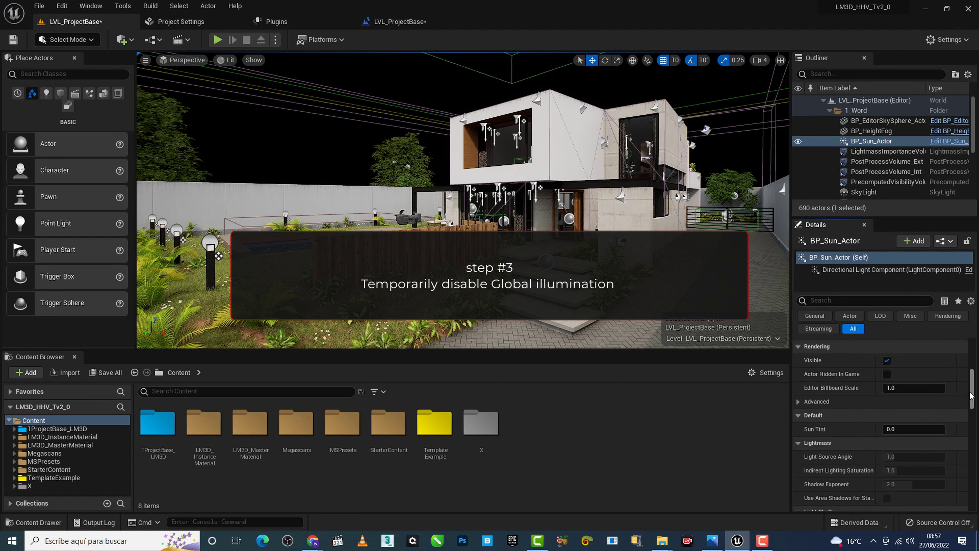
pyautogui.click(887, 392)
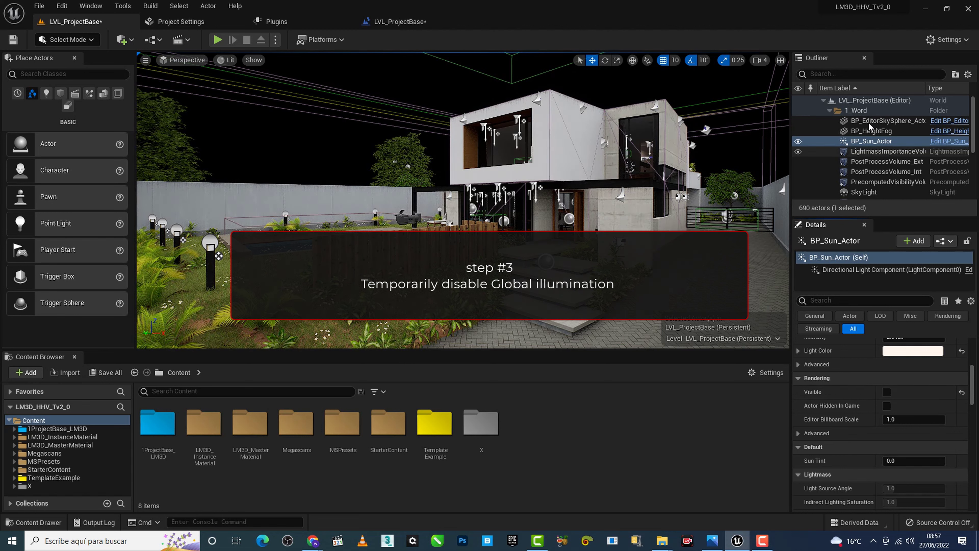
pyautogui.scroll(5, 960, 377)
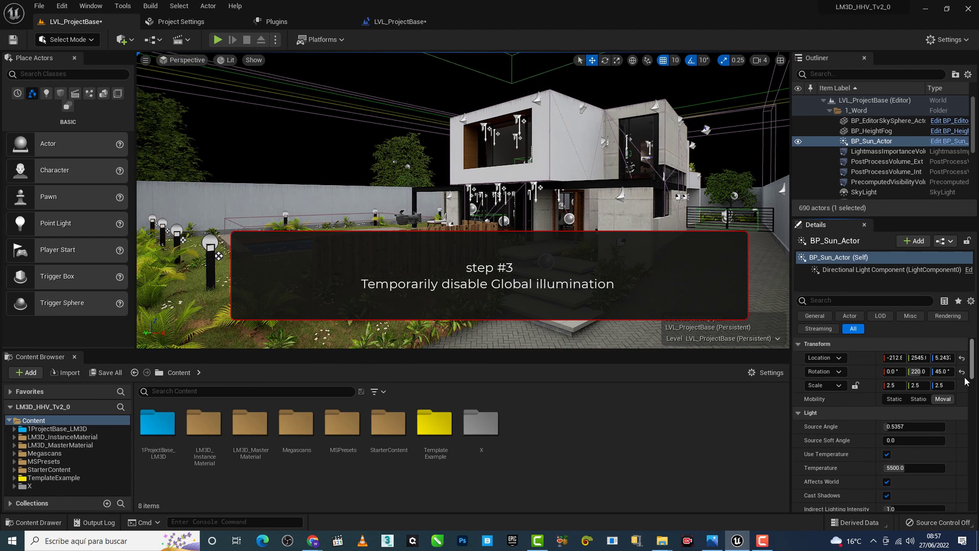
pyautogui.click(883, 121)
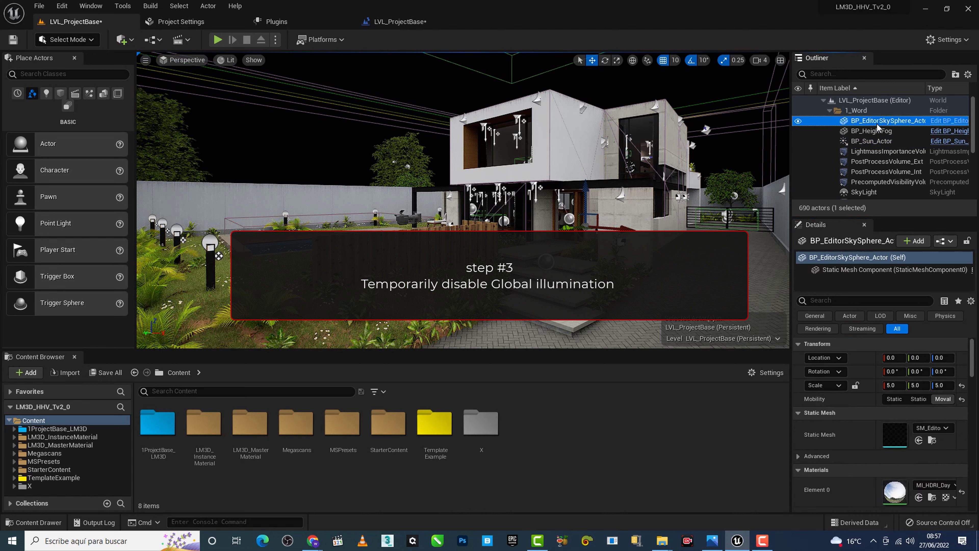
# Set the SkyLight's Mobility to Movable and disable Affects World
pyautogui.click(863, 192)
pyautogui.scroll(-2, 845, 174)
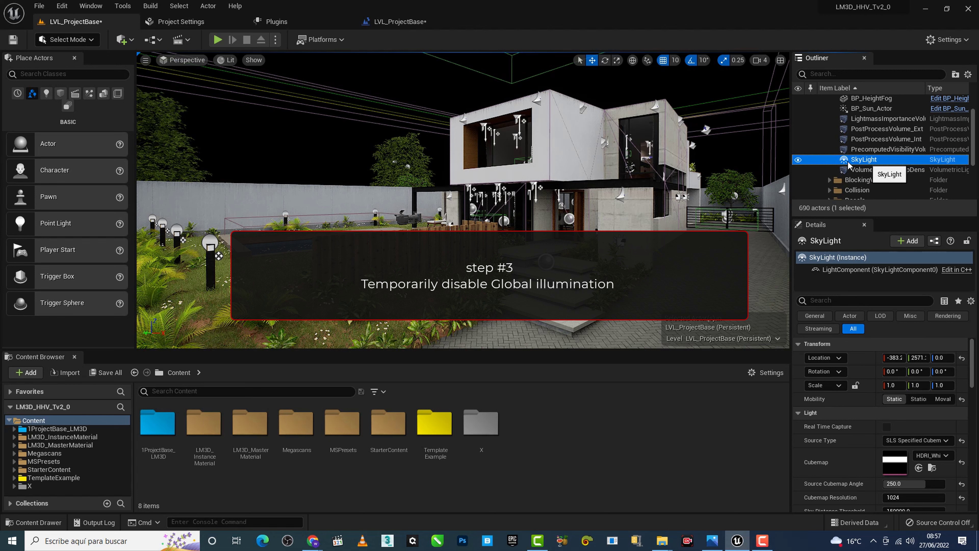
pyautogui.click(943, 399)
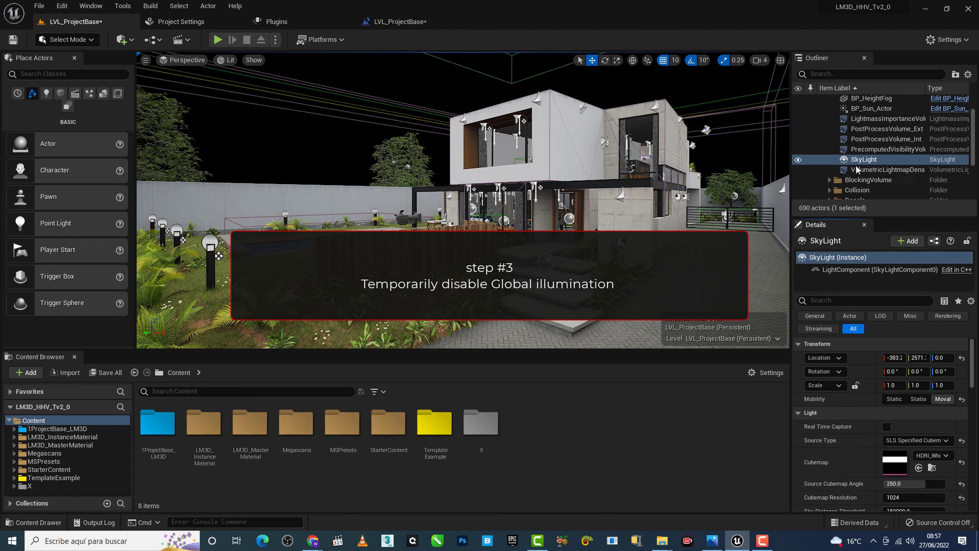
pyautogui.scroll(-5, 849, 408)
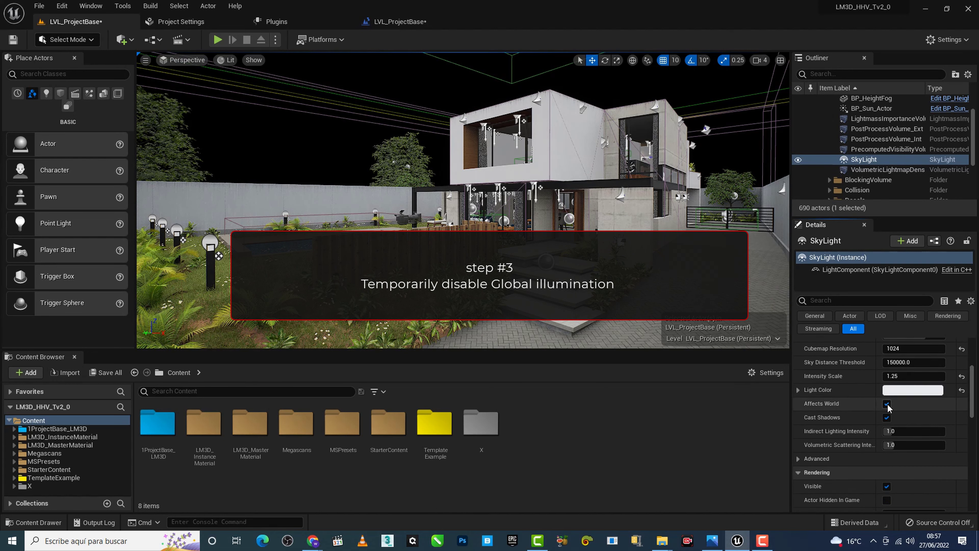
pyautogui.click(887, 404)
pyautogui.moveTo(973, 414)
pyautogui.mouseDown()
pyautogui.moveTo(968, 494)
pyautogui.moveTo(963, 429)
pyautogui.mouseUp()
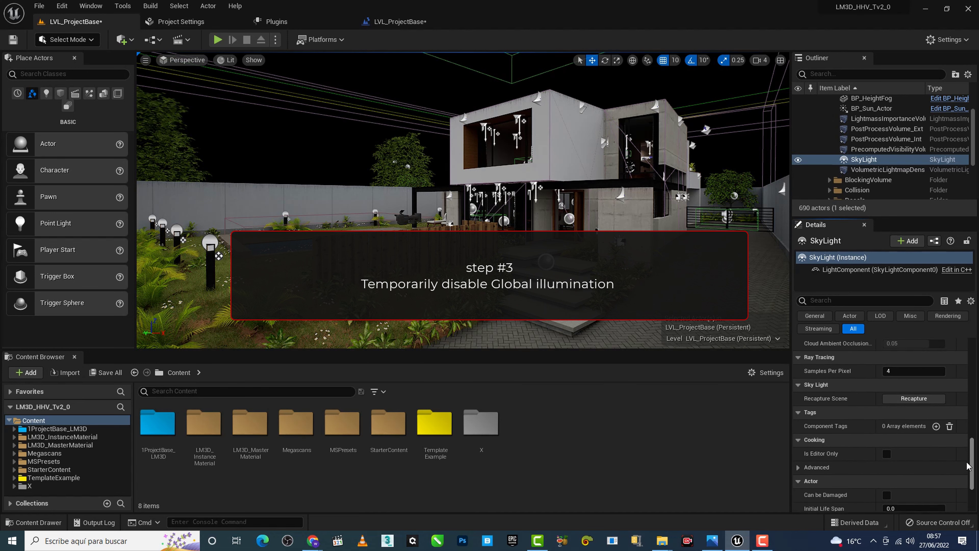
# Turn off the SkyLight's Visible, enable Actor Hidden In Game, and hide it in the editor
pyautogui.scroll(3, 963, 428)
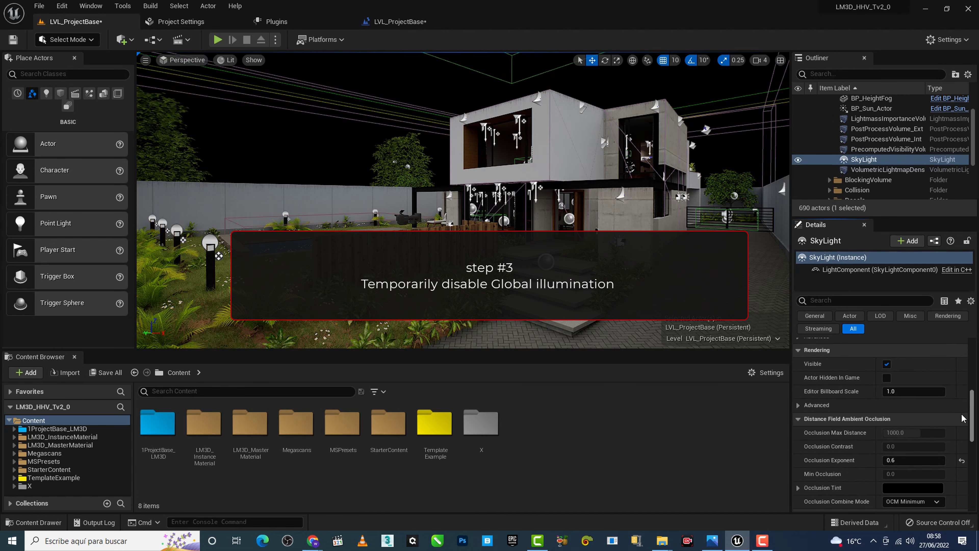
pyautogui.click(887, 374)
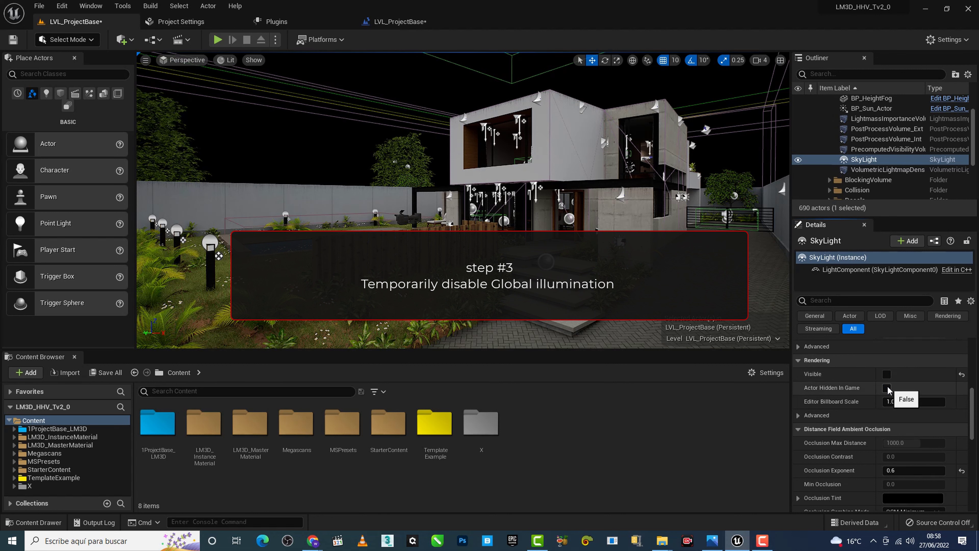
pyautogui.click(886, 388)
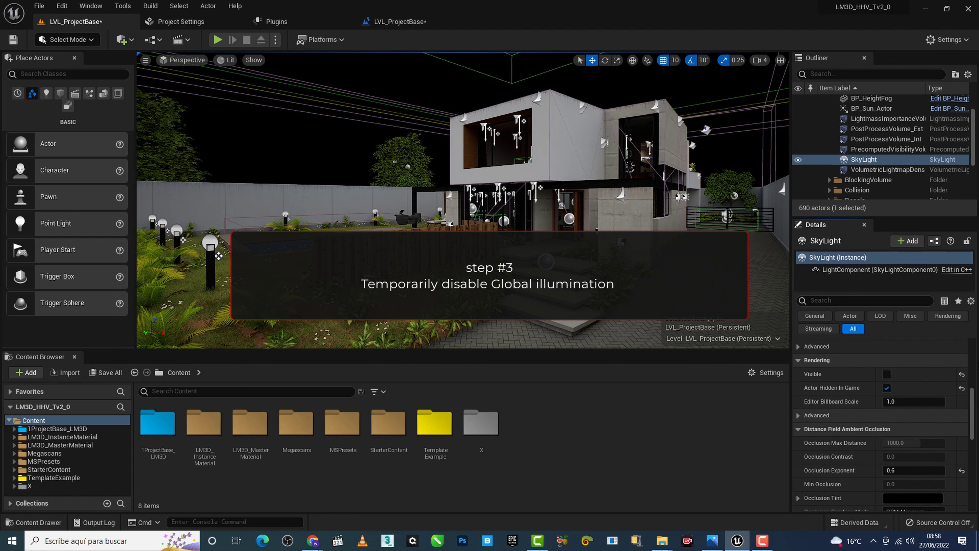
pyautogui.click(799, 162)
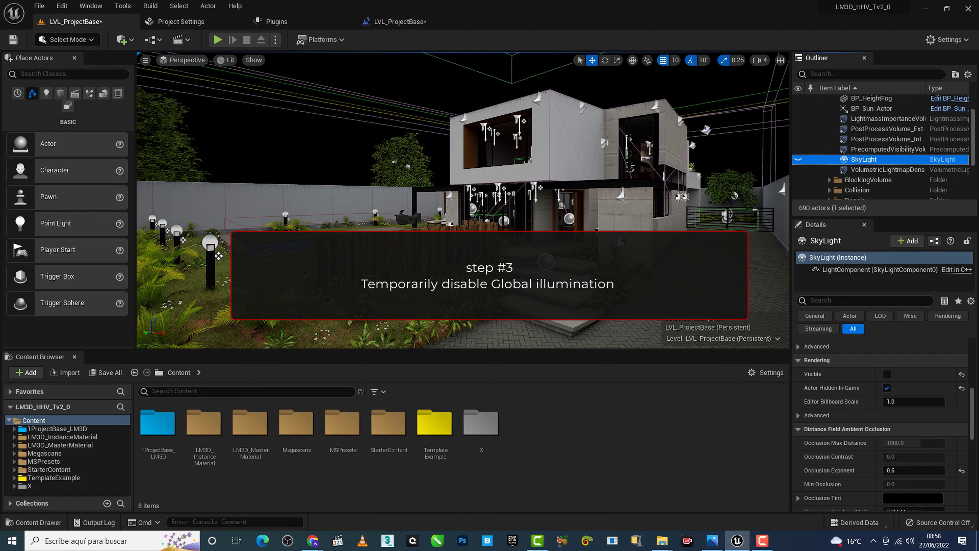
pyautogui.press('F10')
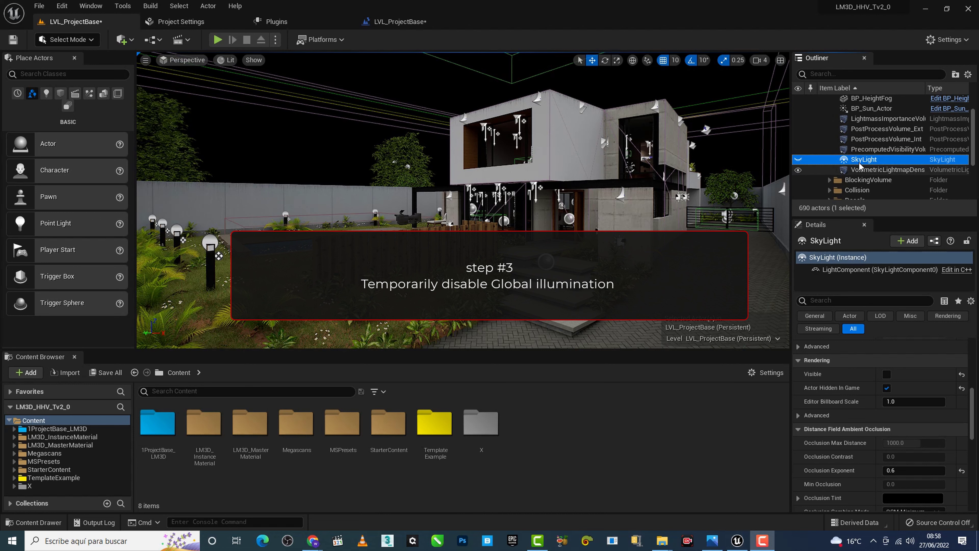
pyautogui.scroll(2, 853, 123)
pyautogui.scroll(1, 853, 123)
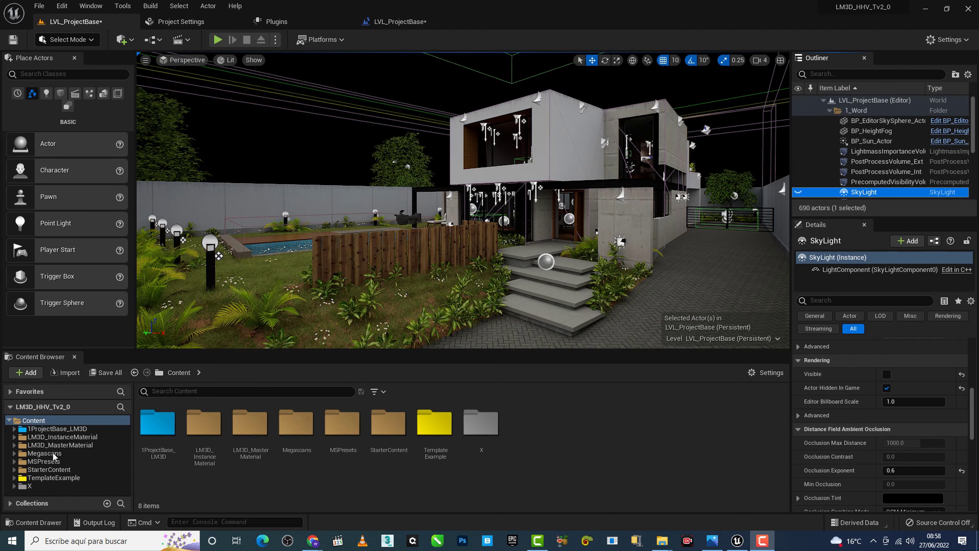
# Open 1ProjectBase_LM3D > Levels_PB and enlarge the Content Browser asset area
pyautogui.click(37, 431)
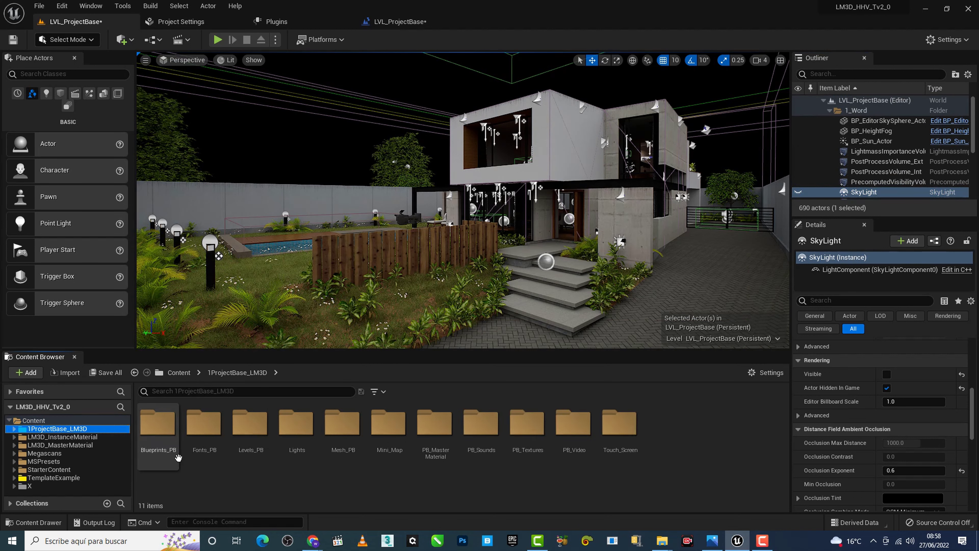
pyautogui.doubleClick(251, 428)
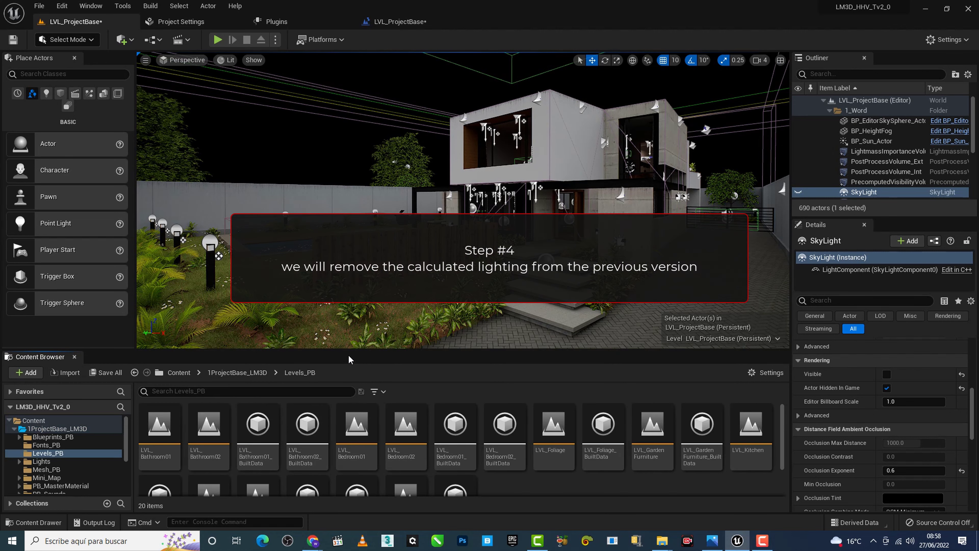
pyautogui.moveTo(350, 351); pyautogui.dragTo(355, 285)
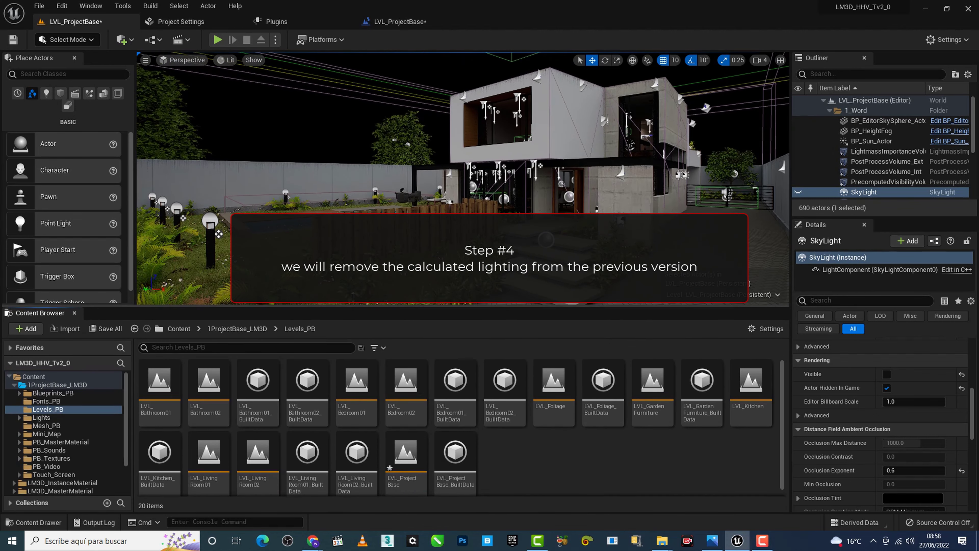
# Multi-select all ten *_BuiltData assets, from Bathroom01 through Project Base
pyautogui.click(250, 363)
pyautogui.keyDown('ctrl'); pyautogui.click(297, 363); pyautogui.keyUp('ctrl')
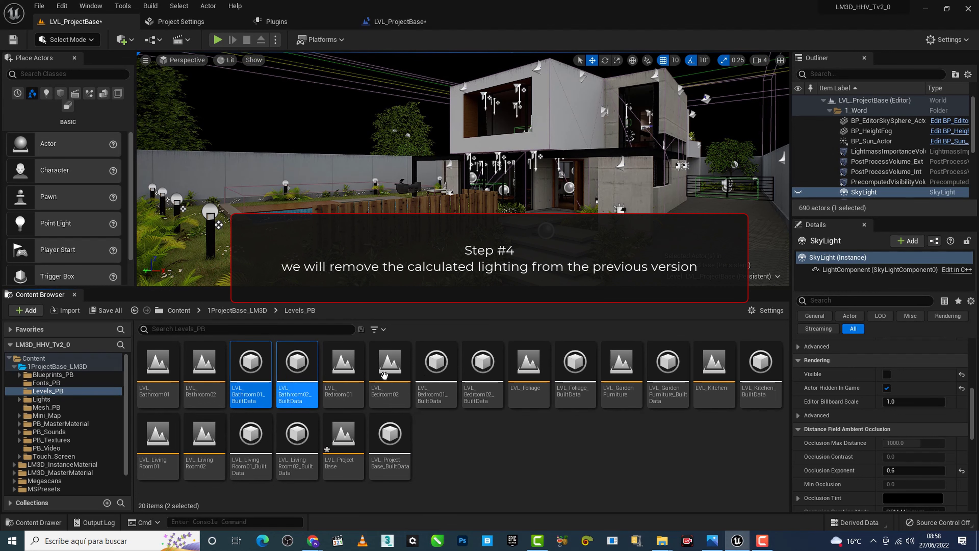
pyautogui.keyDown('ctrl'); pyautogui.click(440, 369); pyautogui.keyUp('ctrl')
pyautogui.keyDown('ctrl'); pyautogui.click(483, 362); pyautogui.keyUp('ctrl')
pyautogui.keyDown('ctrl'); pyautogui.click(575, 362); pyautogui.keyUp('ctrl')
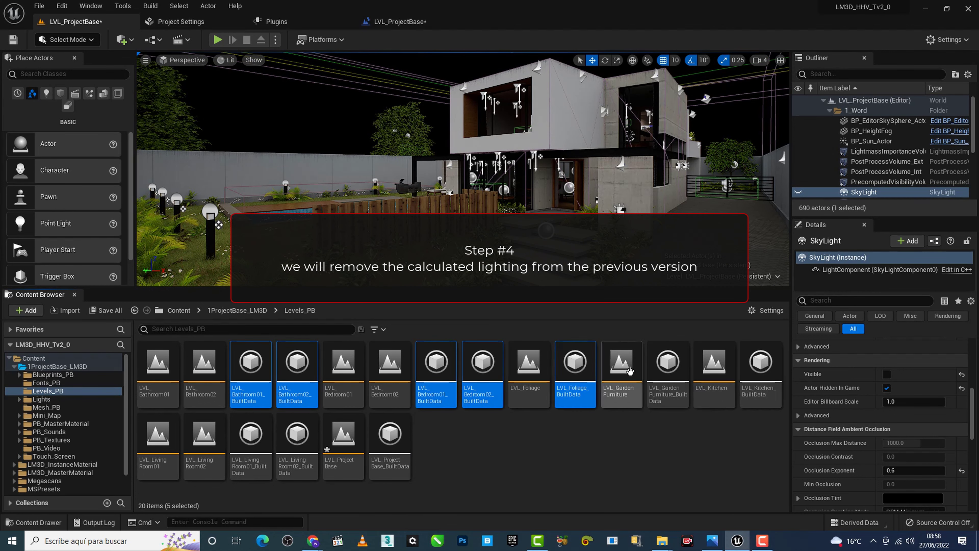
pyautogui.keyDown('ctrl'); pyautogui.click(668, 362); pyautogui.keyUp('ctrl')
pyautogui.keyDown('ctrl'); pyautogui.click(761, 362); pyautogui.keyUp('ctrl')
pyautogui.keyDown('ctrl'); pyautogui.click(251, 434); pyautogui.keyUp('ctrl')
pyautogui.keyDown('ctrl'); pyautogui.click(297, 434); pyautogui.keyUp('ctrl')
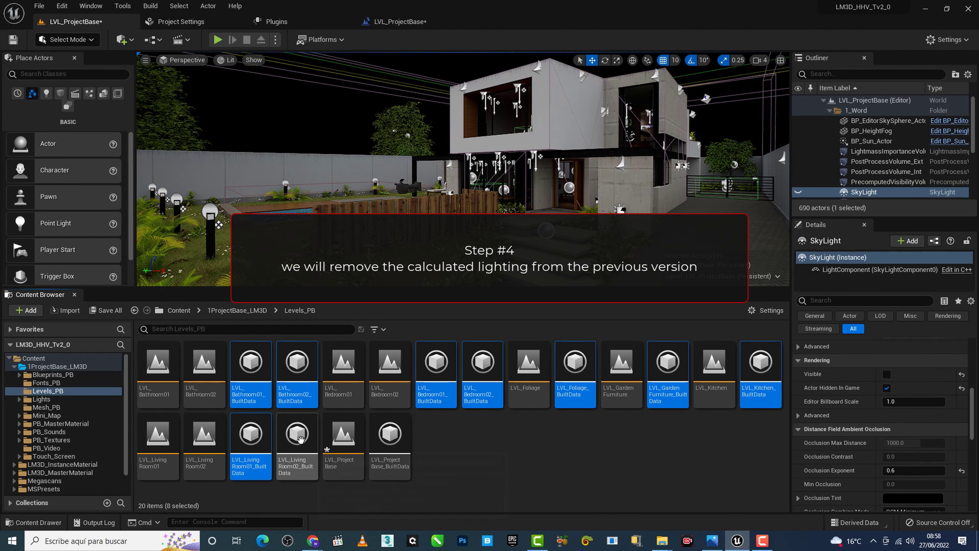
pyautogui.keyDown('ctrl'); pyautogui.click(377, 450); pyautogui.keyUp('ctrl')
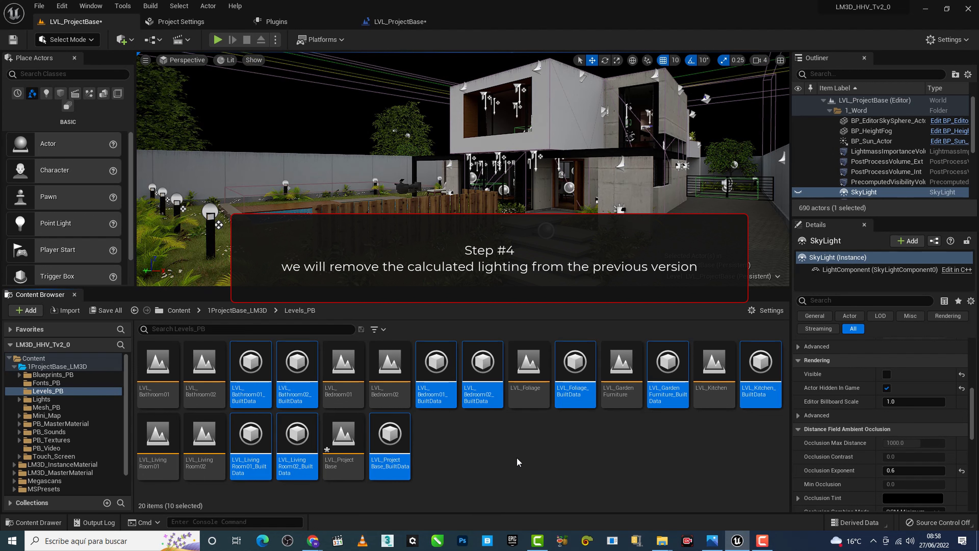
# Force-delete the ten BuiltData assets and enlarge the viewport to see the unlit scene
pyautogui.press('Delete')
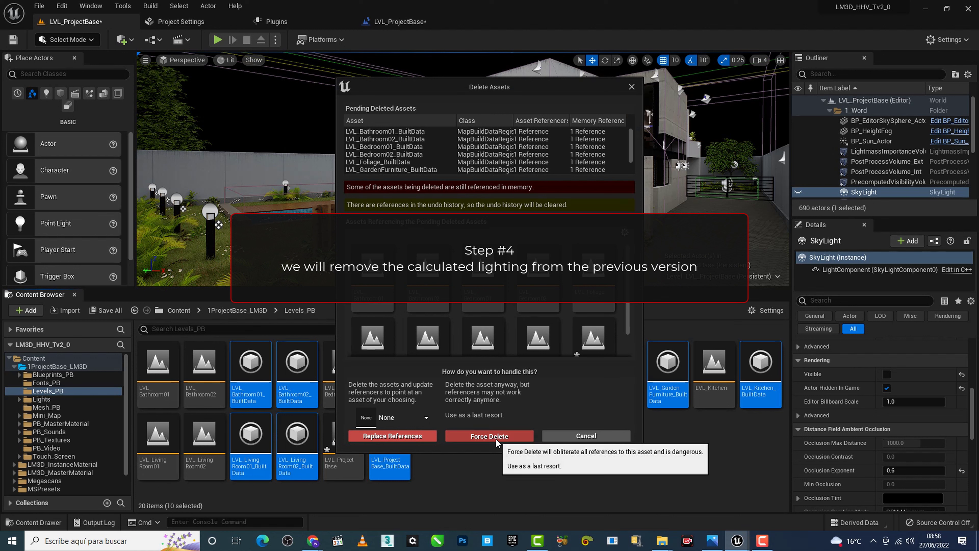
pyautogui.click(496, 438)
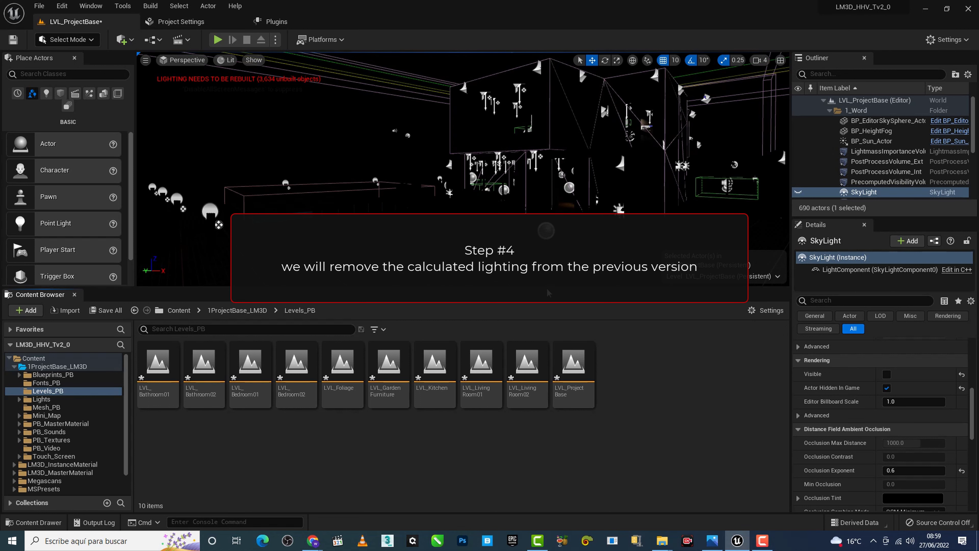
pyautogui.moveTo(547, 287); pyautogui.dragTo(548, 362)
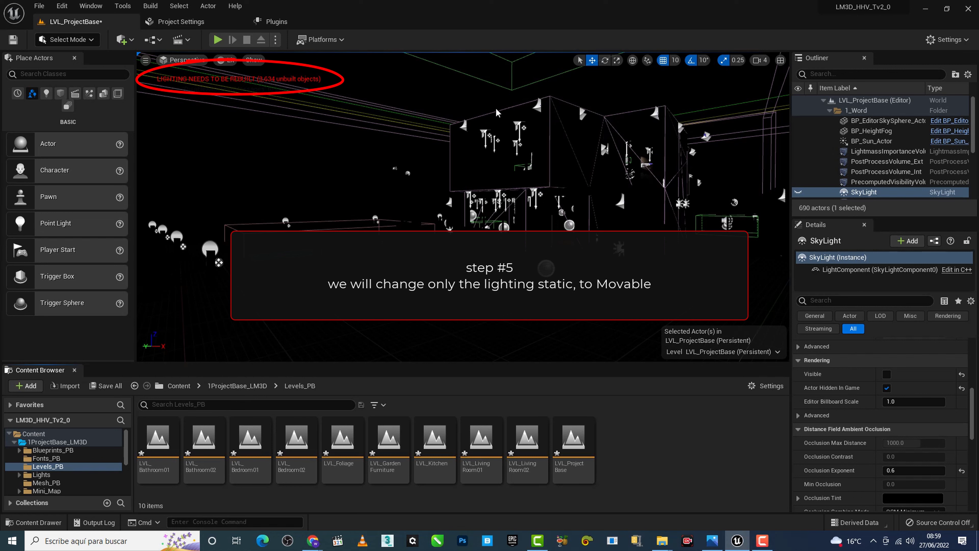
# Collapse 1_Word, expand the Light folder and collapse the 01Garden_01, 02Portico and 04LivingRoom_01 groups
pyautogui.click(830, 110)
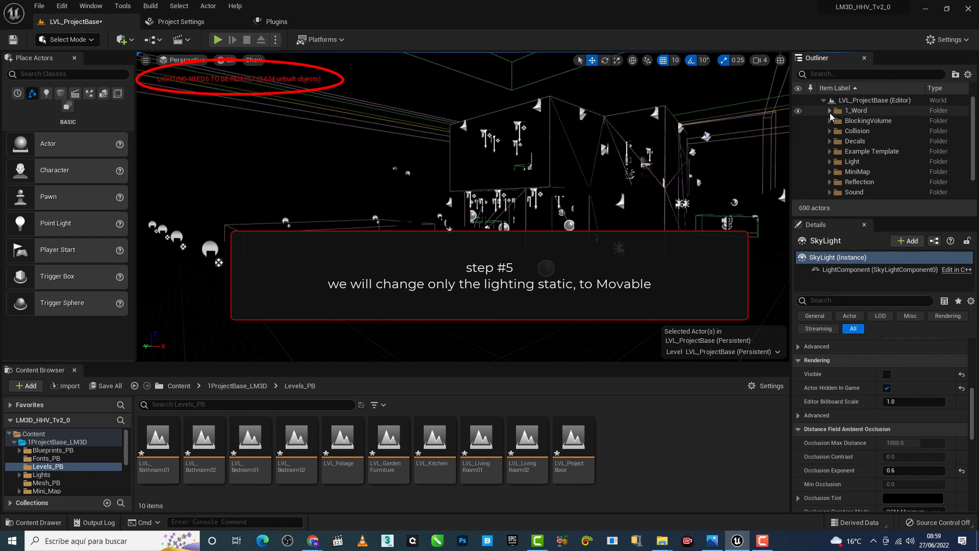
pyautogui.click(830, 161)
pyautogui.scroll(-2, 835, 167)
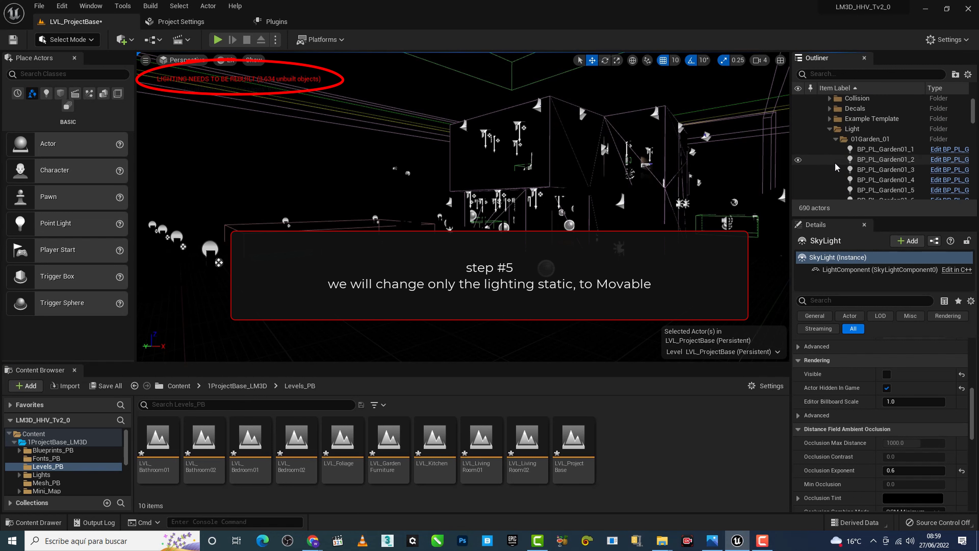
pyautogui.scroll(-2, 835, 160)
pyautogui.click(836, 124)
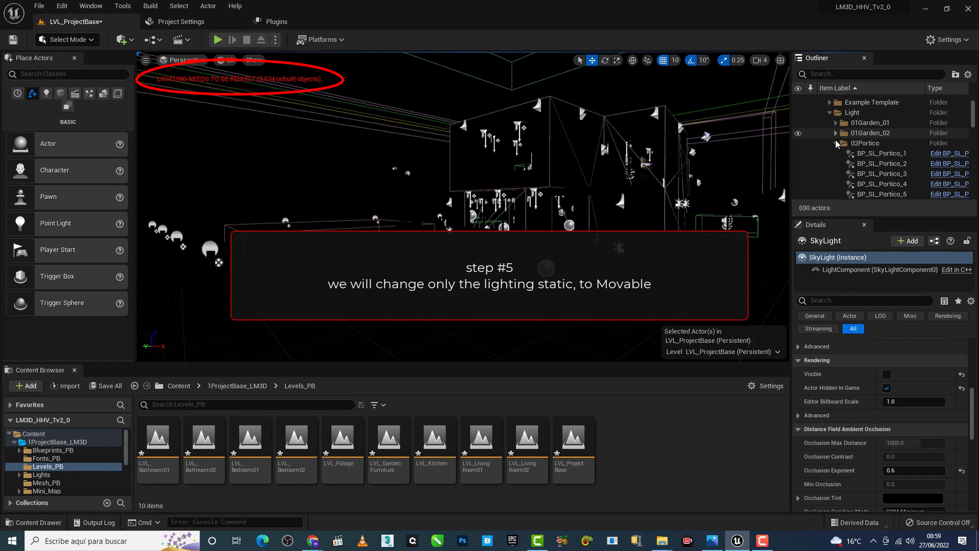
pyautogui.click(836, 143)
pyautogui.click(836, 163)
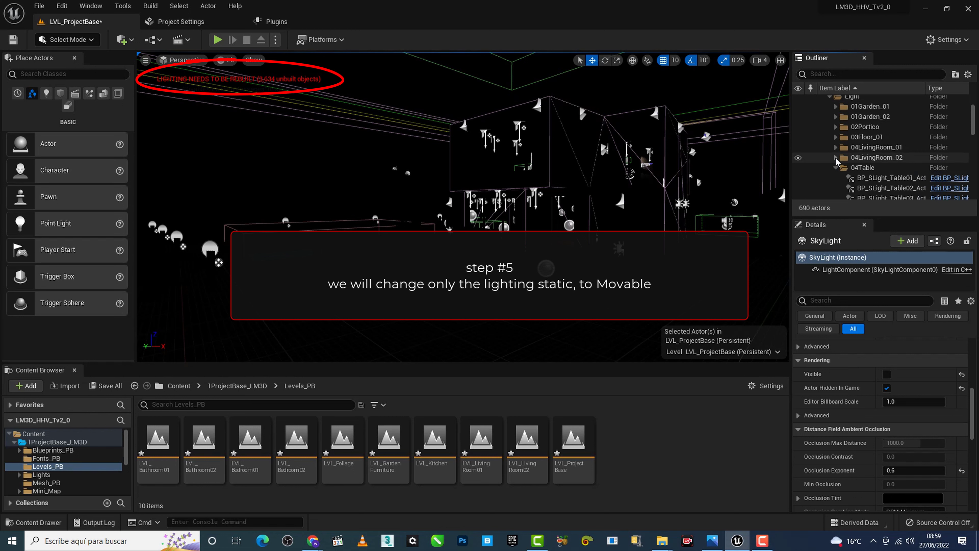
# Collapse the 05Kitchen, 07Corridor, 08Bedroom_01, 09Bathroom and 10BedRoom_02 light groups
pyautogui.scroll(-2, 836, 159)
pyautogui.click(836, 162)
pyautogui.scroll(-2, 836, 169)
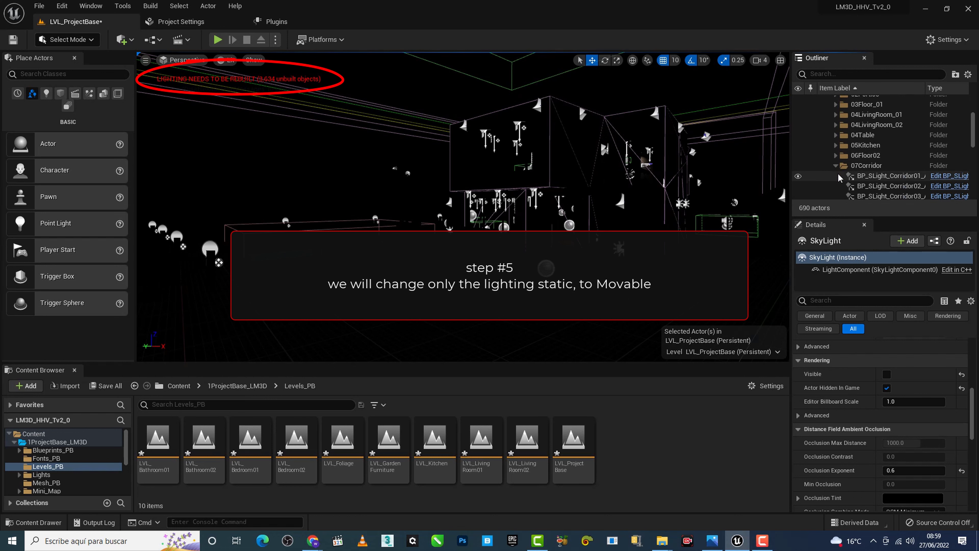
pyautogui.click(837, 166)
pyautogui.scroll(-2, 835, 158)
pyautogui.click(836, 143)
pyautogui.click(836, 154)
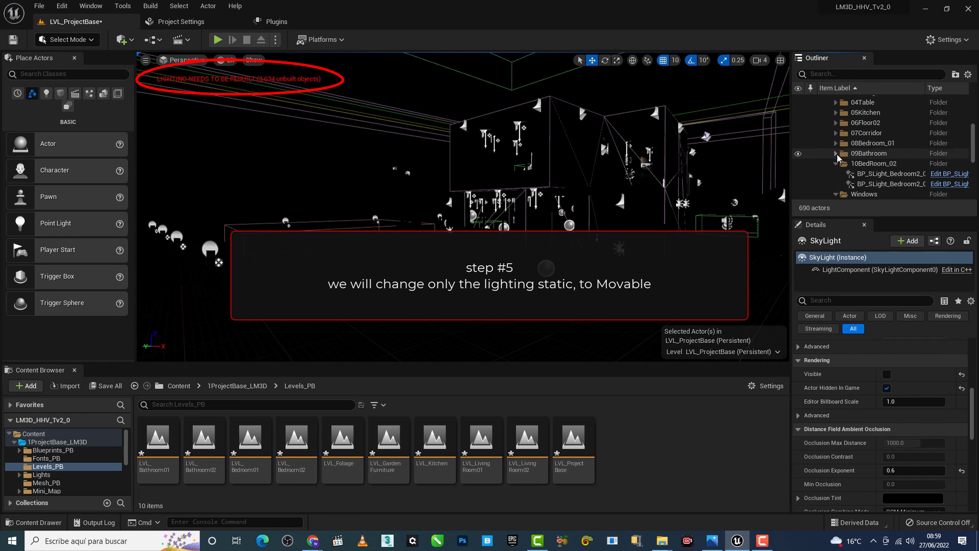
pyautogui.click(836, 163)
# Make the Outliner taller and select the 03Floor_01 light folder
pyautogui.scroll(-1, 842, 189)
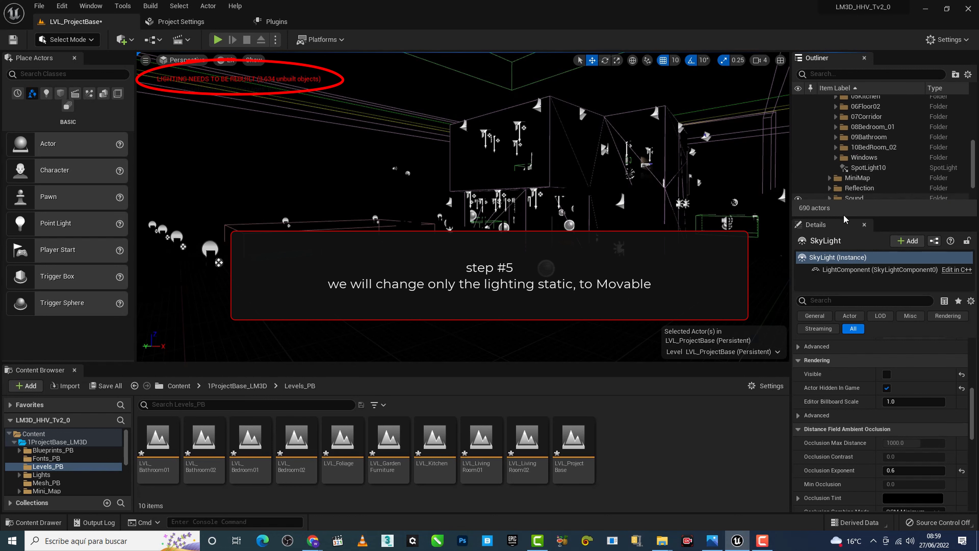
pyautogui.moveTo(844, 217); pyautogui.dragTo(843, 247)
pyautogui.scroll(3, 864, 209)
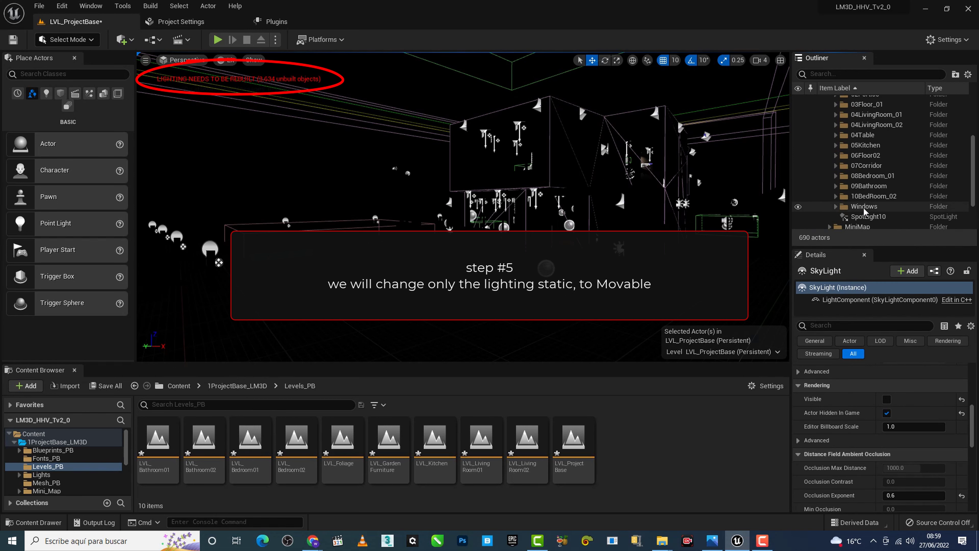
pyautogui.scroll(2, 863, 207)
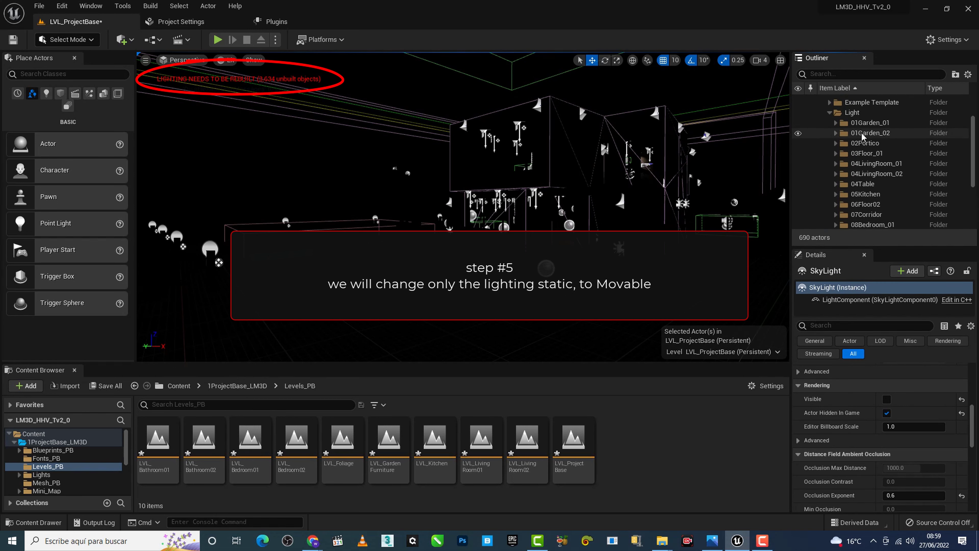
pyautogui.click(867, 154)
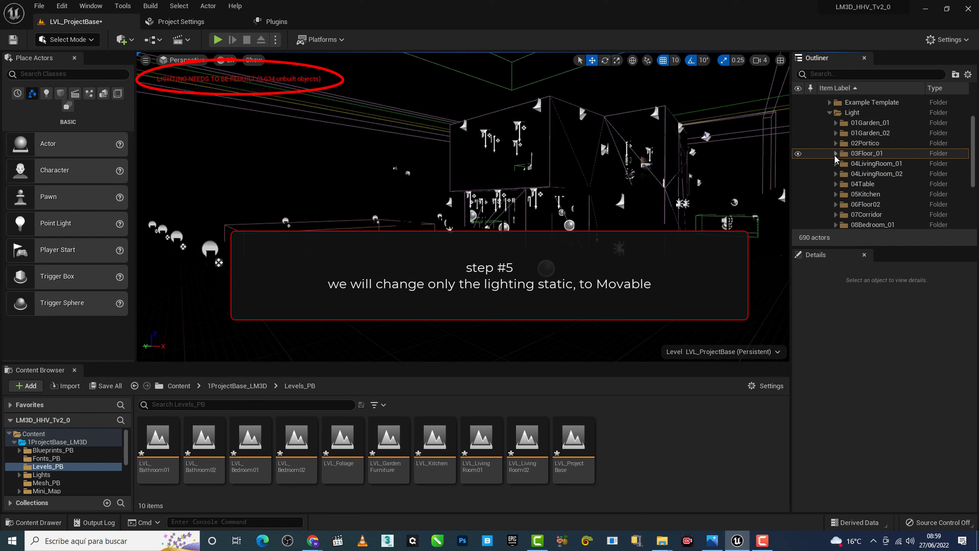
# Set the five 03Floor_01 spot lights to Movable mobility
pyautogui.click(836, 154)
pyautogui.click(857, 162)
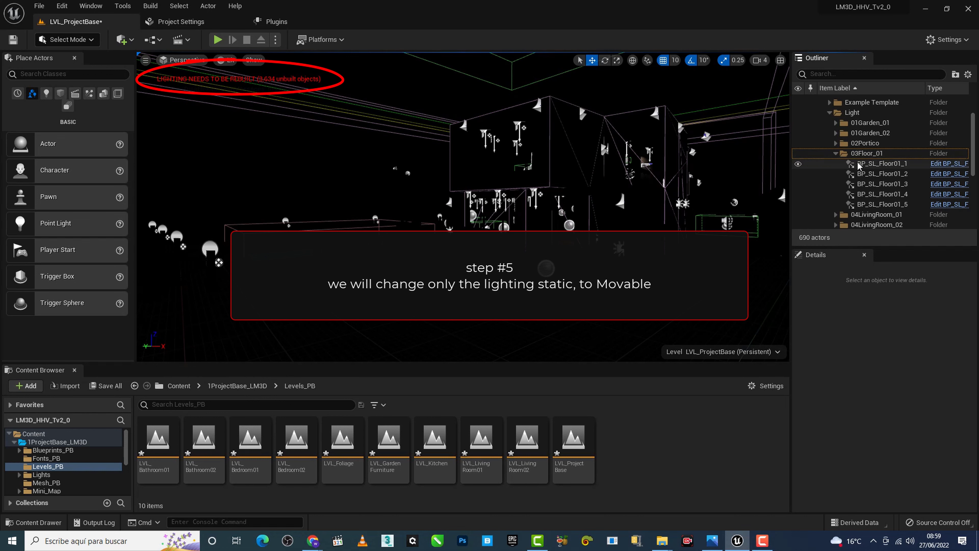
pyautogui.keyDown('shift'); pyautogui.click(864, 205); pyautogui.keyUp('shift')
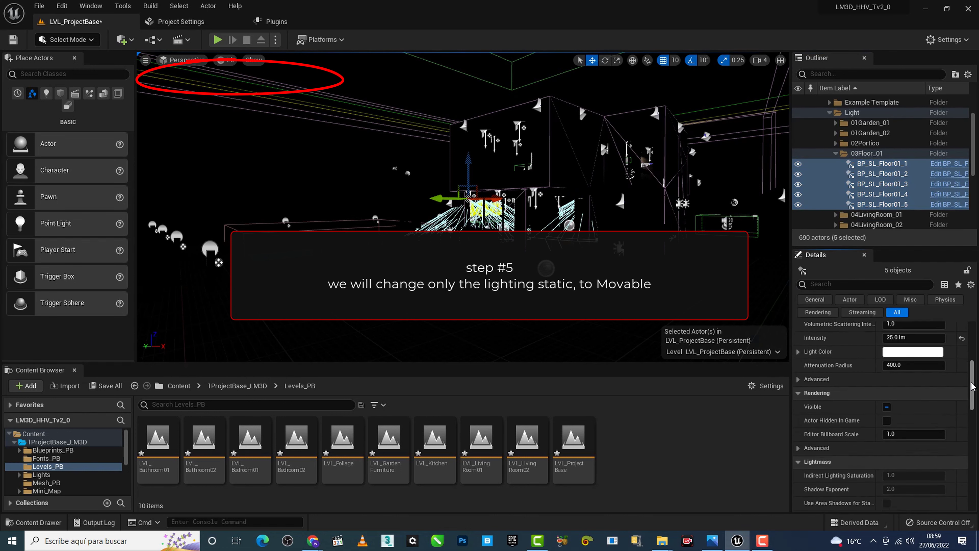
pyautogui.moveTo(971, 332); pyautogui.dragTo(971, 338)
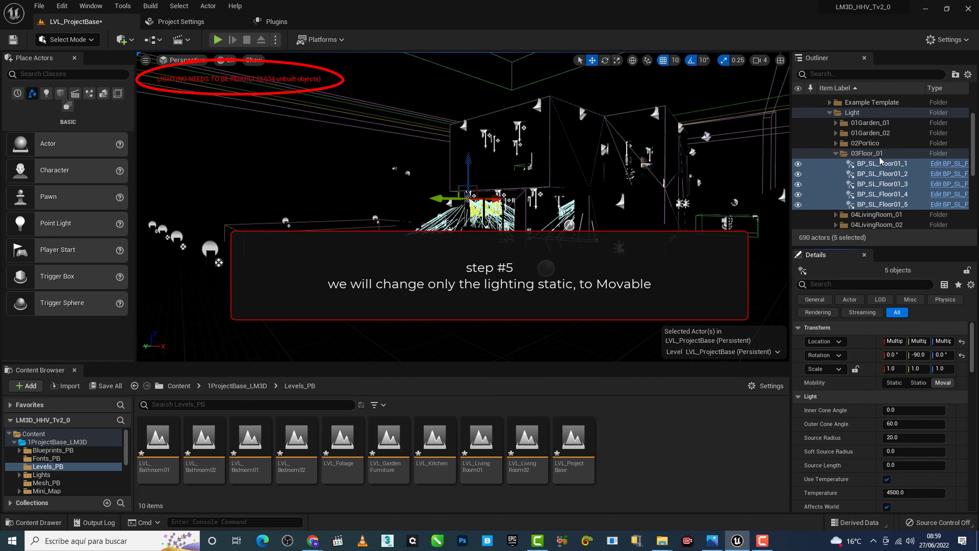
pyautogui.click(864, 154)
pyautogui.click(835, 154)
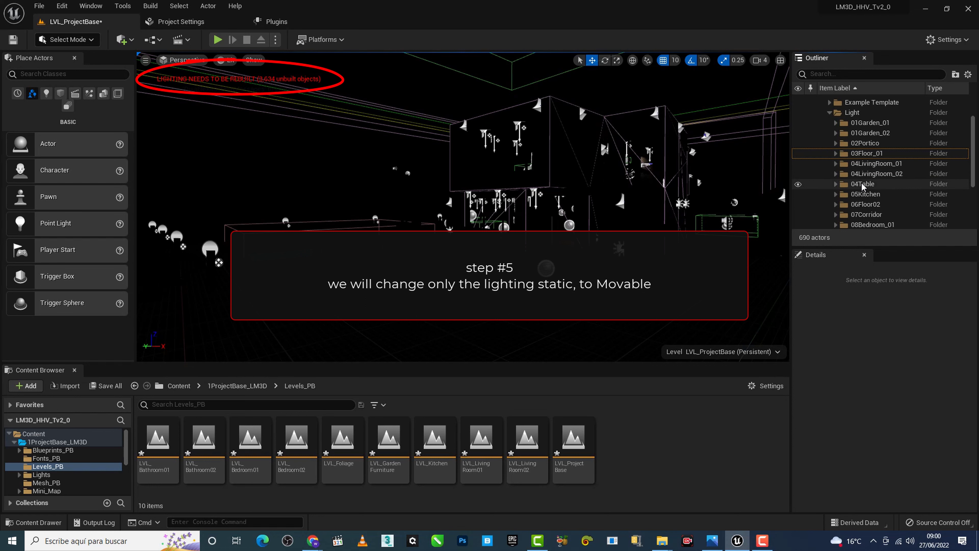
# Set the first three 05Kitchen spot lights to Movable mobility
pyautogui.click(858, 194)
pyautogui.click(836, 194)
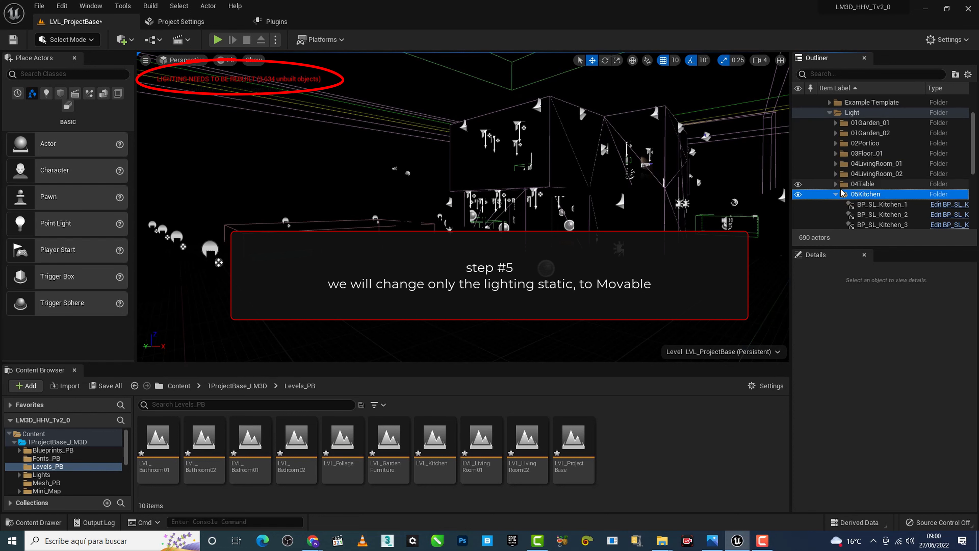
pyautogui.scroll(-3, 841, 193)
pyautogui.click(881, 139)
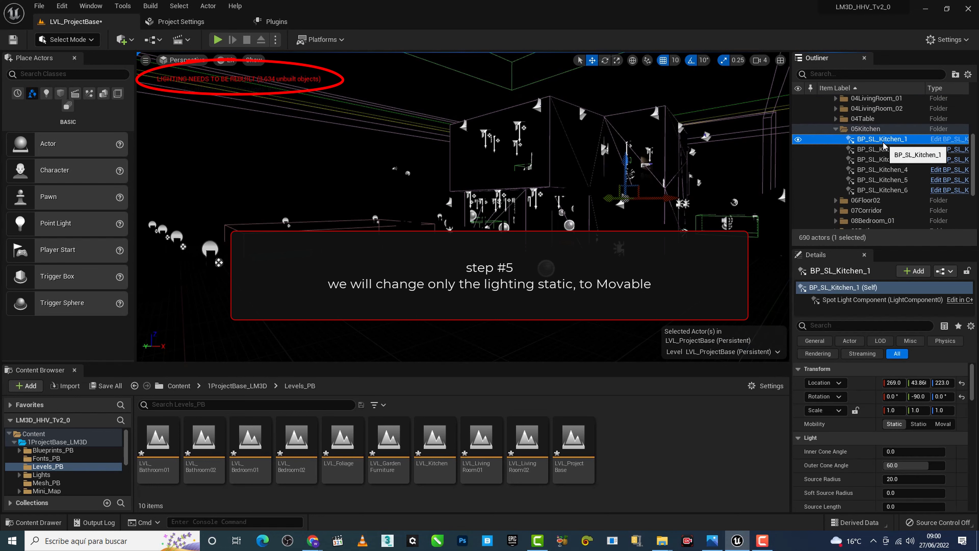
pyautogui.keyDown('shift'); pyautogui.click(891, 160); pyautogui.keyUp('shift')
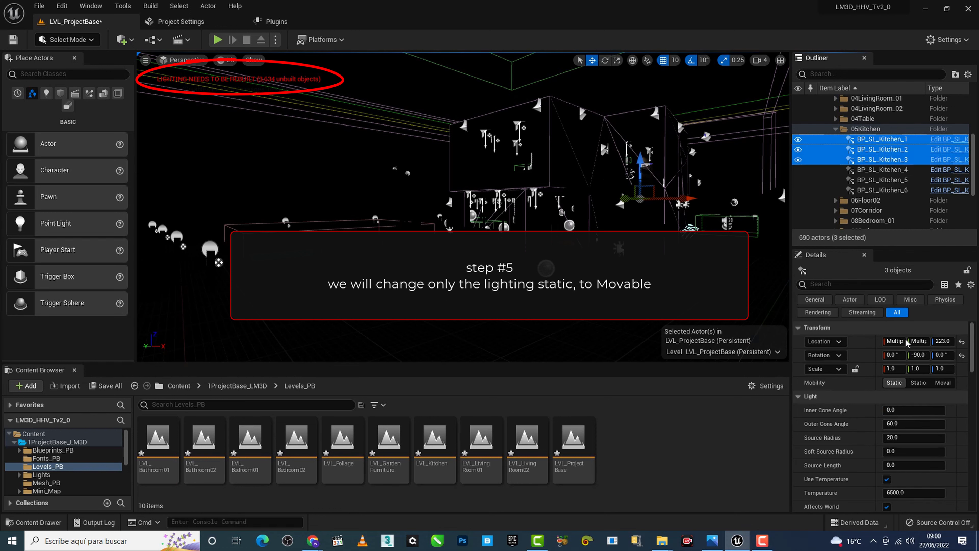
pyautogui.click(942, 383)
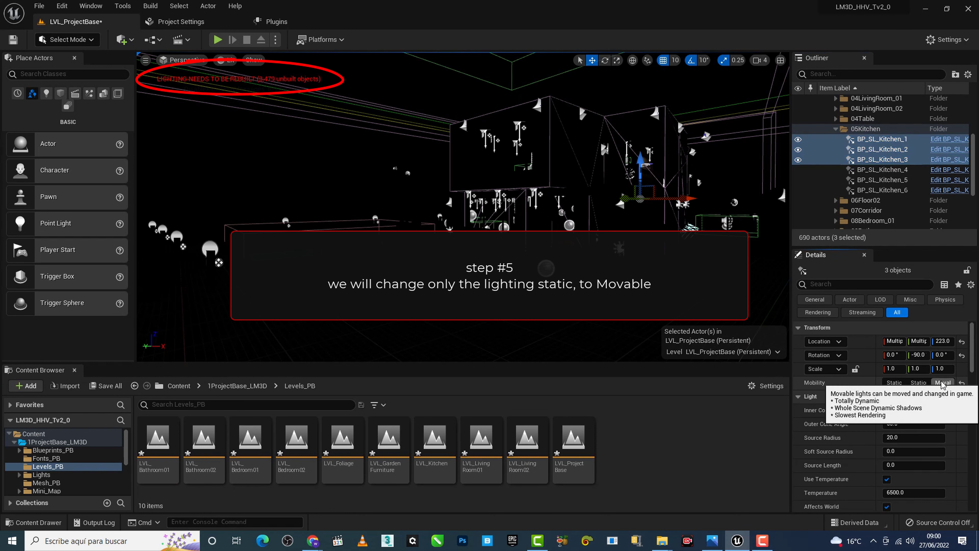
pyautogui.click(856, 128)
pyautogui.click(835, 129)
# Set all seven 06Floor02 spot lights to Movable mobility
pyautogui.click(837, 139)
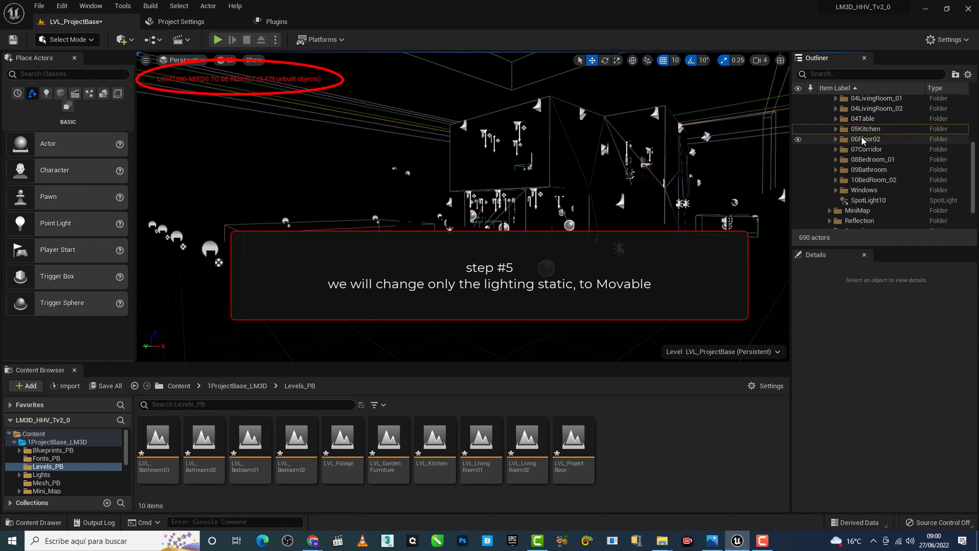
pyautogui.click(836, 139)
pyautogui.click(882, 149)
pyautogui.keyDown('shift'); pyautogui.click(882, 210); pyautogui.keyUp('shift')
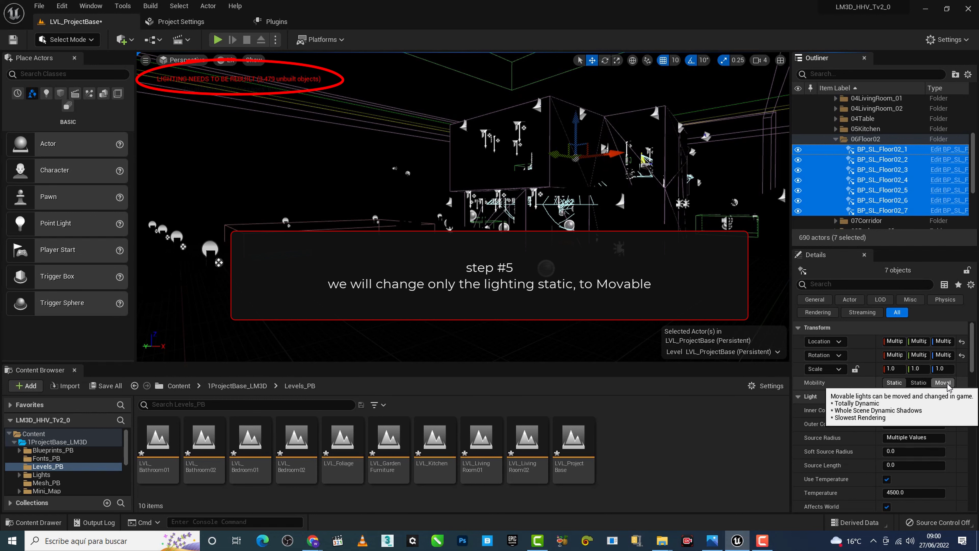
pyautogui.click(947, 384)
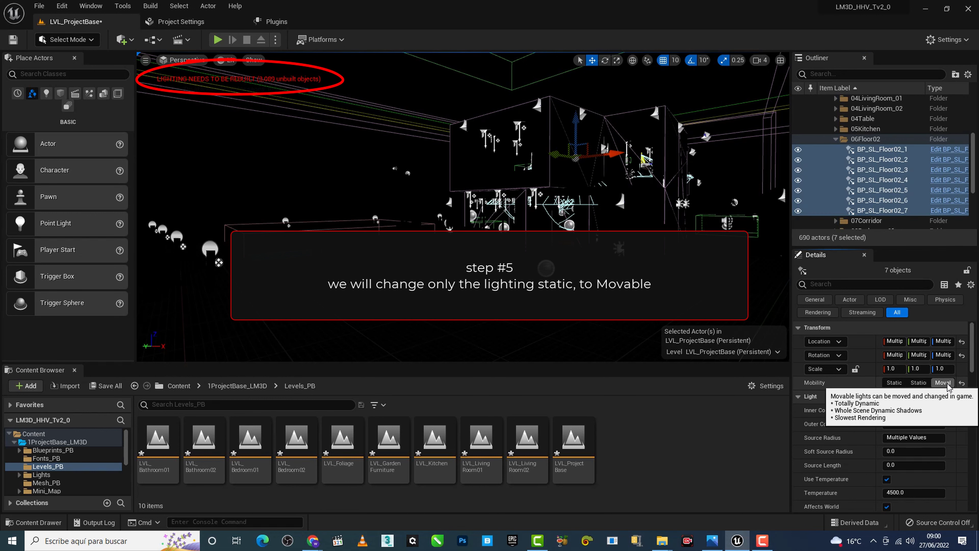
pyautogui.click(866, 139)
pyautogui.click(835, 139)
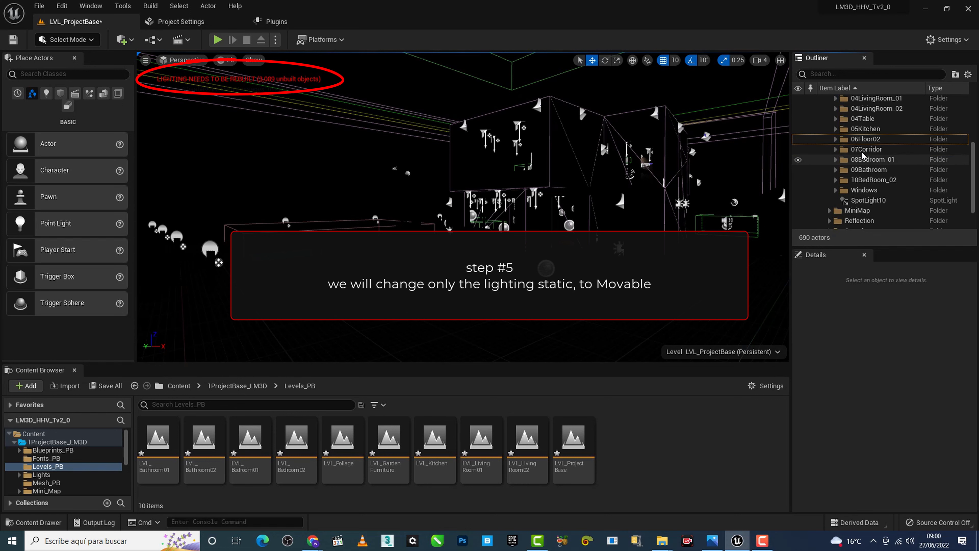
# Expand the Windows folder and select RectLight through RectLight10
pyautogui.doubleClick(864, 190)
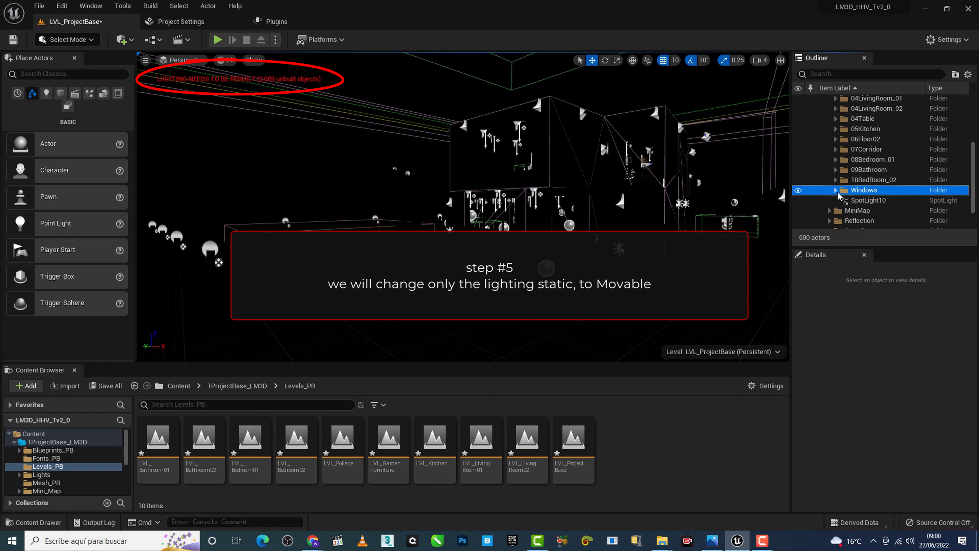
pyautogui.scroll(-1, 864, 185)
pyautogui.click(872, 168)
pyautogui.scroll(-2, 875, 181)
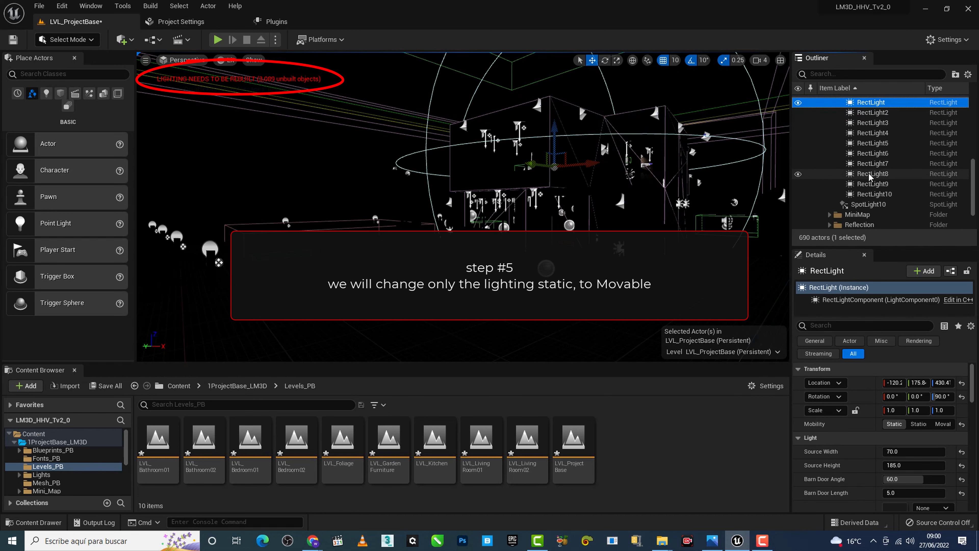
pyautogui.scroll(-1, 877, 187)
pyautogui.keyDown('shift'); pyautogui.click(876, 179); pyautogui.keyUp('shift')
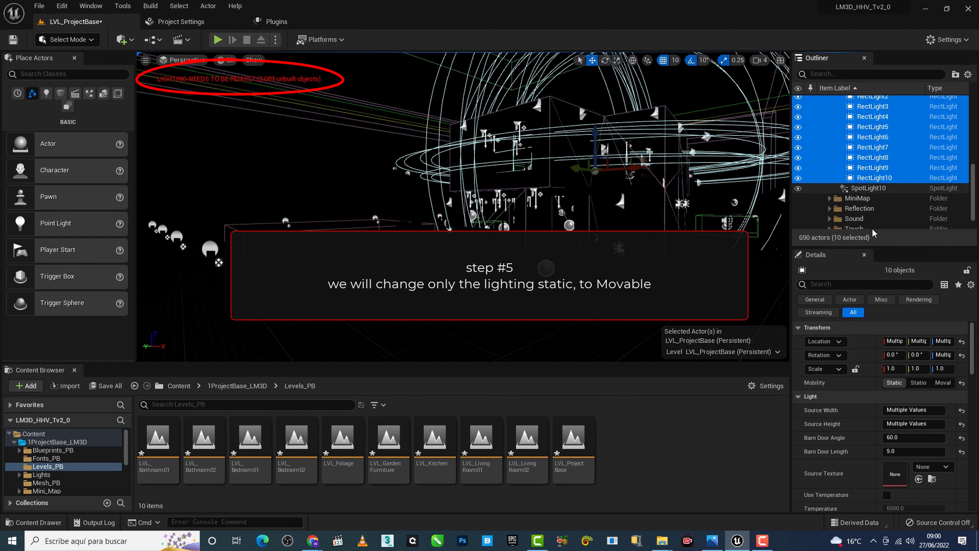
# Frame the ten RectLights in the viewport, briefly in Unlit view, then back in Lit
pyautogui.click(225, 61)
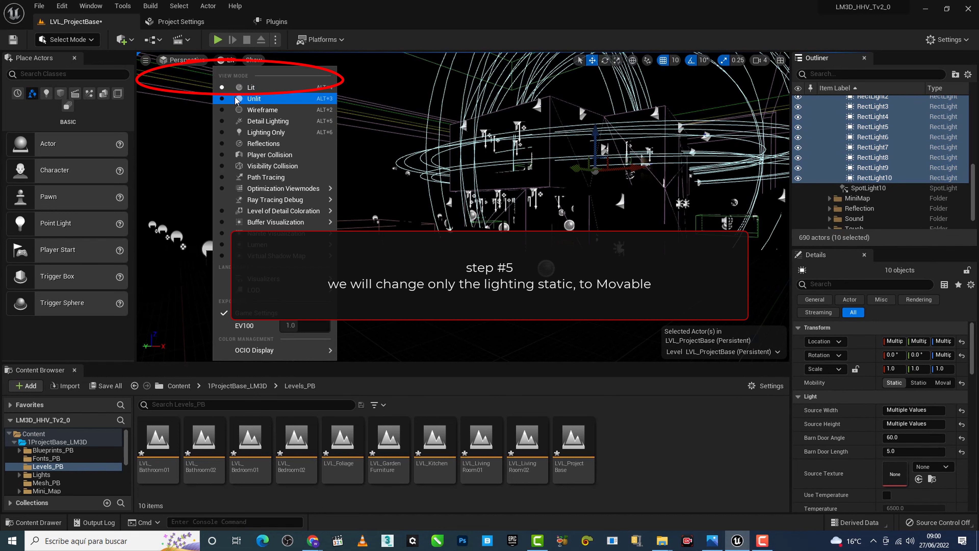
pyautogui.click(239, 96)
pyautogui.press('f')
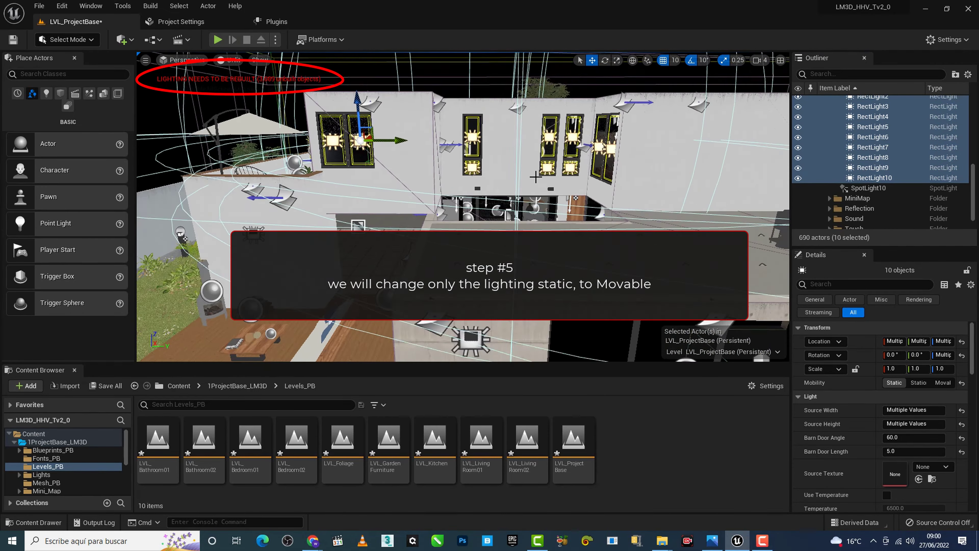
pyautogui.moveTo(295, 127); pyautogui.dragTo(295, 126)
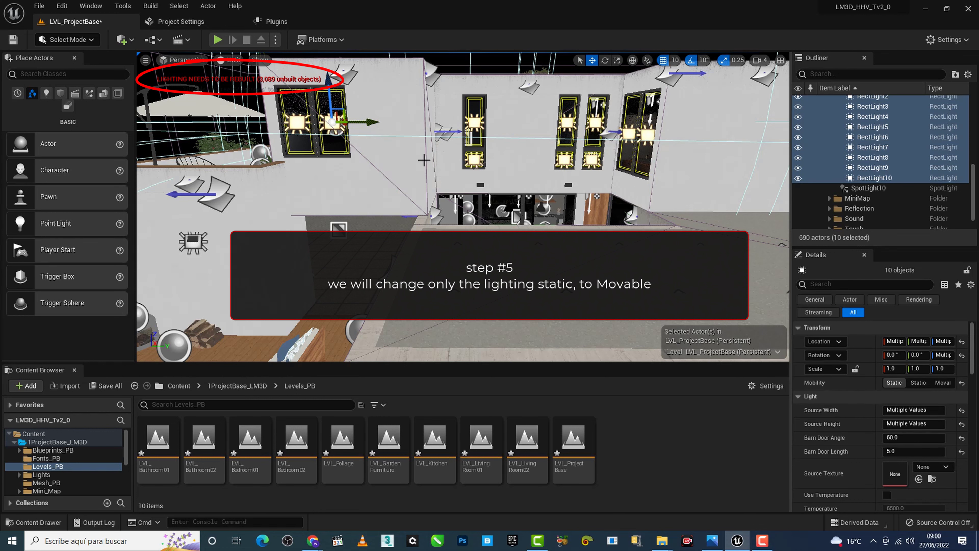
pyautogui.click(232, 64)
pyautogui.click(234, 87)
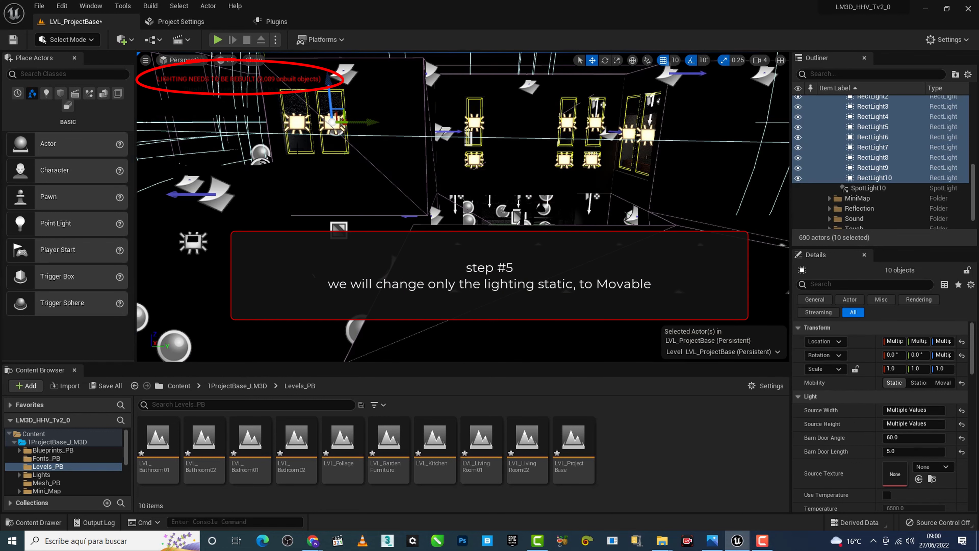
pyautogui.press('f')
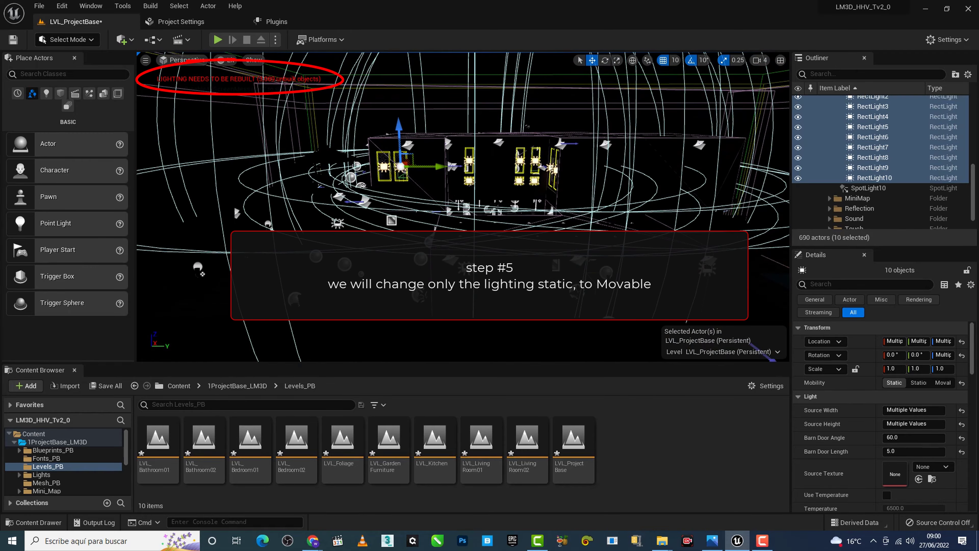
pyautogui.moveTo(424, 66)
pyautogui.mouseDown()
pyautogui.moveTo(153, 294)
pyautogui.moveTo(545, 249)
pyautogui.moveTo(216, 111)
pyautogui.mouseUp()
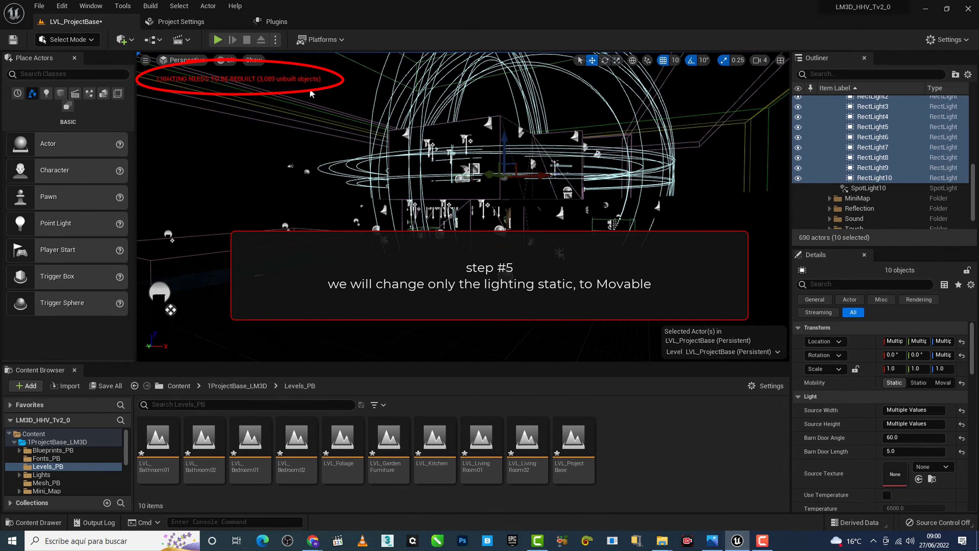
# Make the ten RectLights Movable with Affects World, Cast Shadows and Visible off, then collapse Windows
pyautogui.click(944, 383)
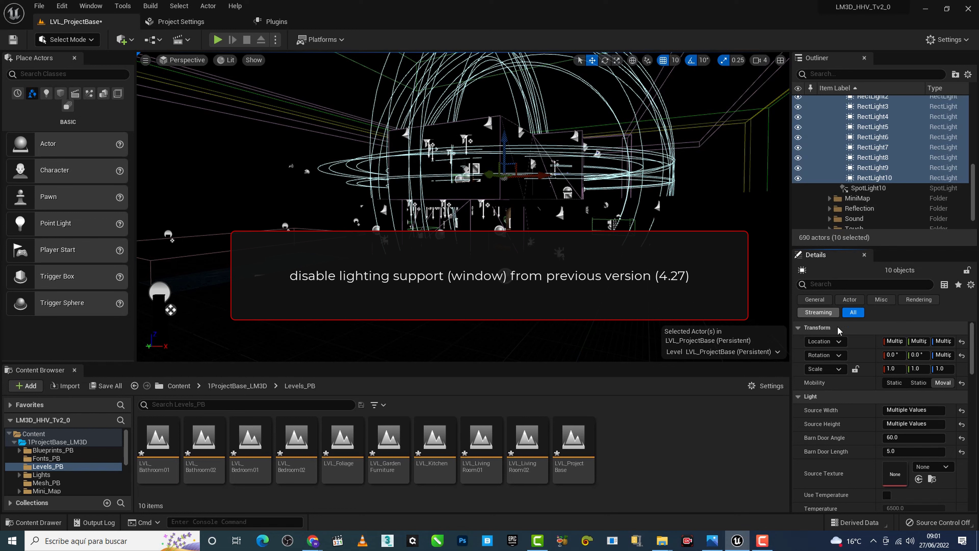
pyautogui.scroll(-5, 927, 467)
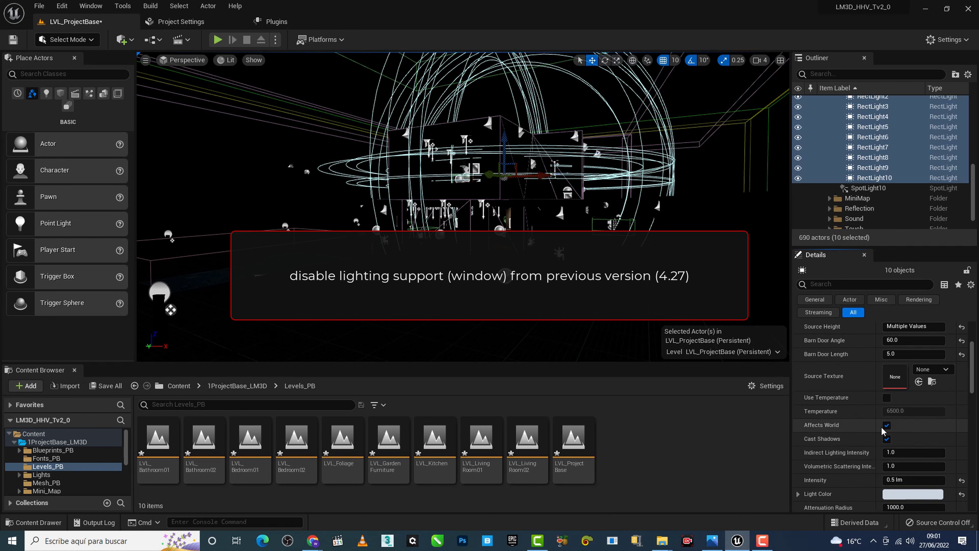
pyautogui.scroll(-3, 887, 424)
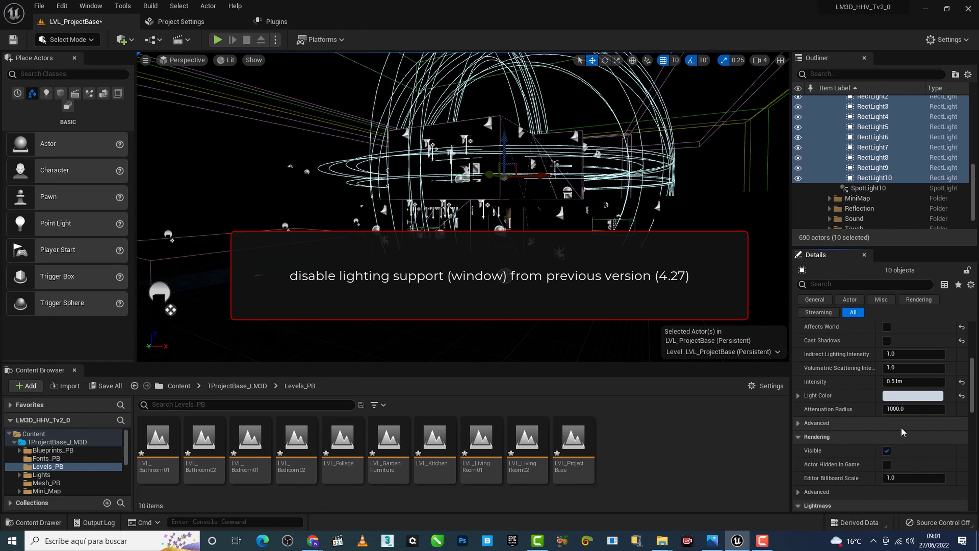
pyautogui.scroll(-4, 887, 409)
pyautogui.scroll(-1, 887, 393)
pyautogui.click(887, 387)
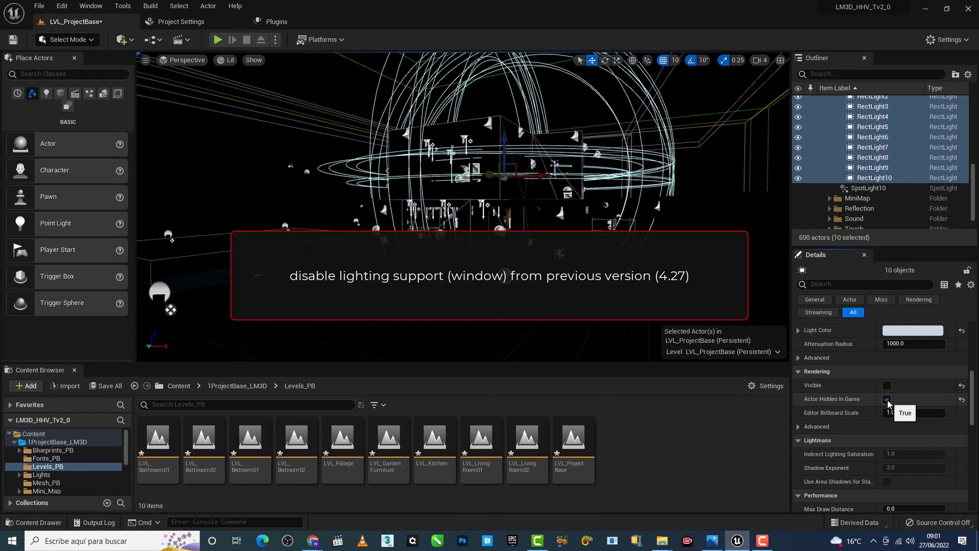
pyautogui.scroll(2, 887, 401)
pyautogui.scroll(5, 887, 402)
pyautogui.scroll(5, 887, 401)
pyautogui.scroll(3, 891, 189)
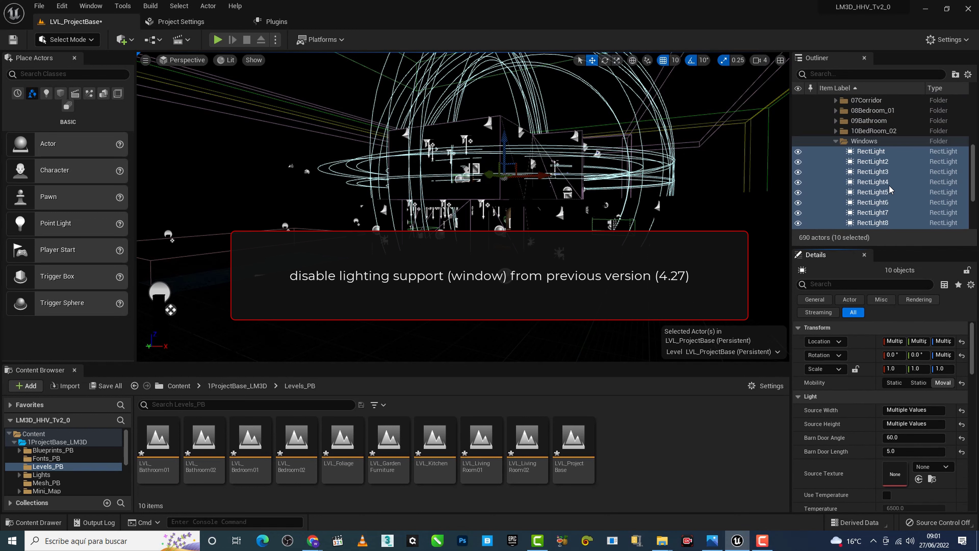
pyautogui.click(864, 142)
pyautogui.click(836, 142)
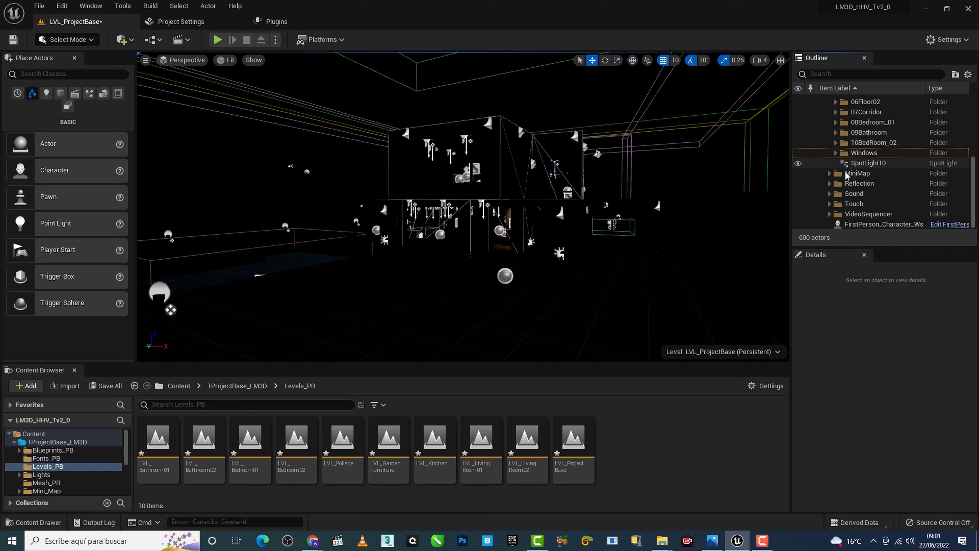
# Select SpotLight10, fly into the room and switch the viewport to Unlit
pyautogui.click(848, 163)
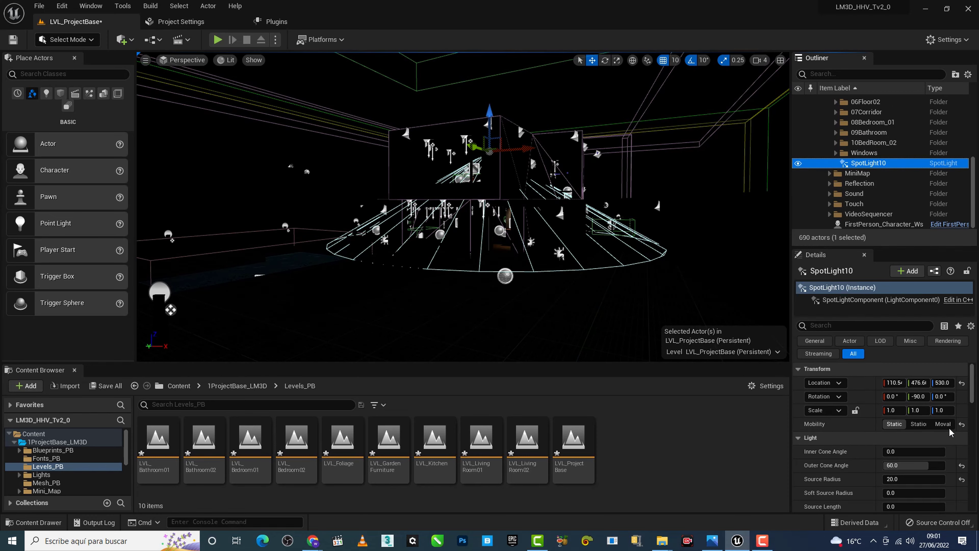
pyautogui.moveTo(686, 249); pyautogui.dragTo(686, 249, button='right')
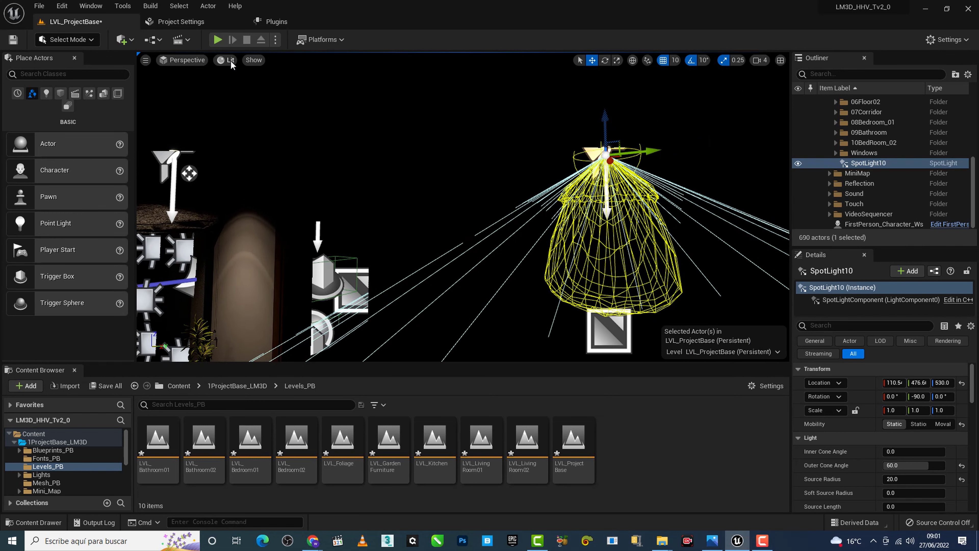
pyautogui.click(231, 62)
pyautogui.click(251, 104)
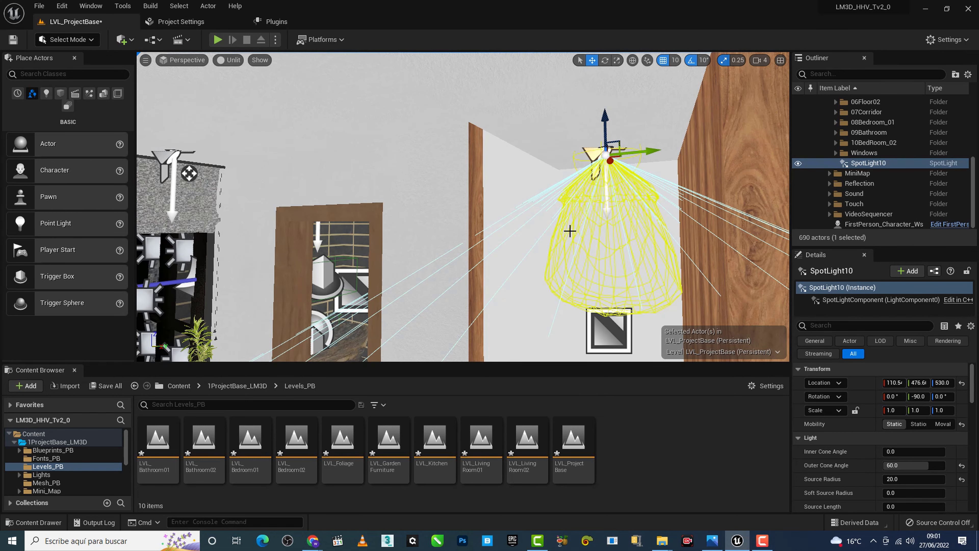
# Set SpotLight10 to Movable, untick Affects World and tick Actor Hidden In Game
pyautogui.click(943, 424)
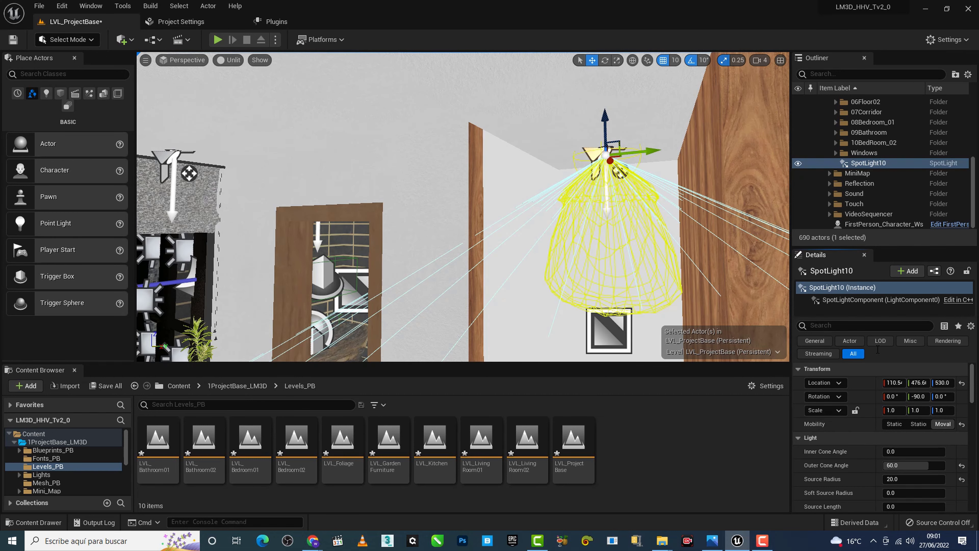
pyautogui.scroll(-5, 885, 471)
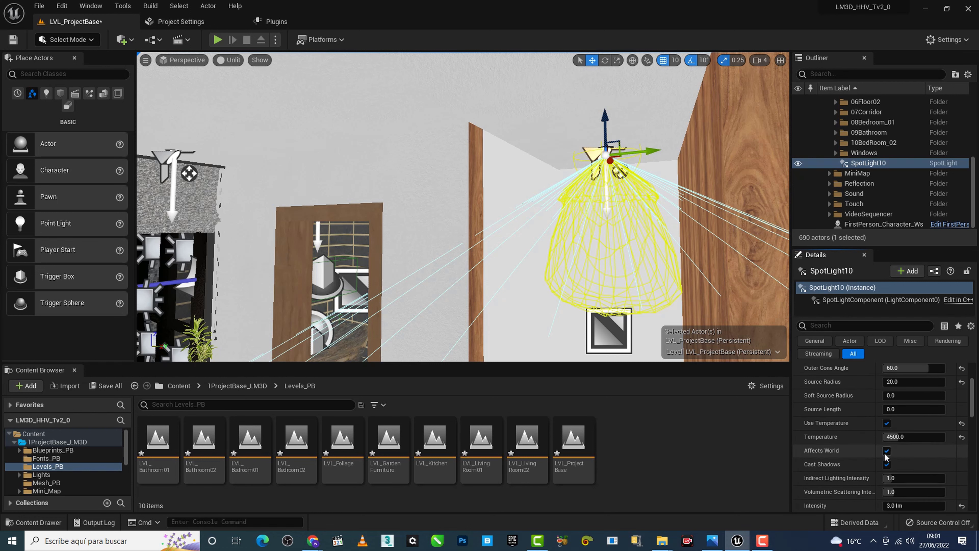
pyautogui.click(886, 450)
pyautogui.scroll(-8, 893, 472)
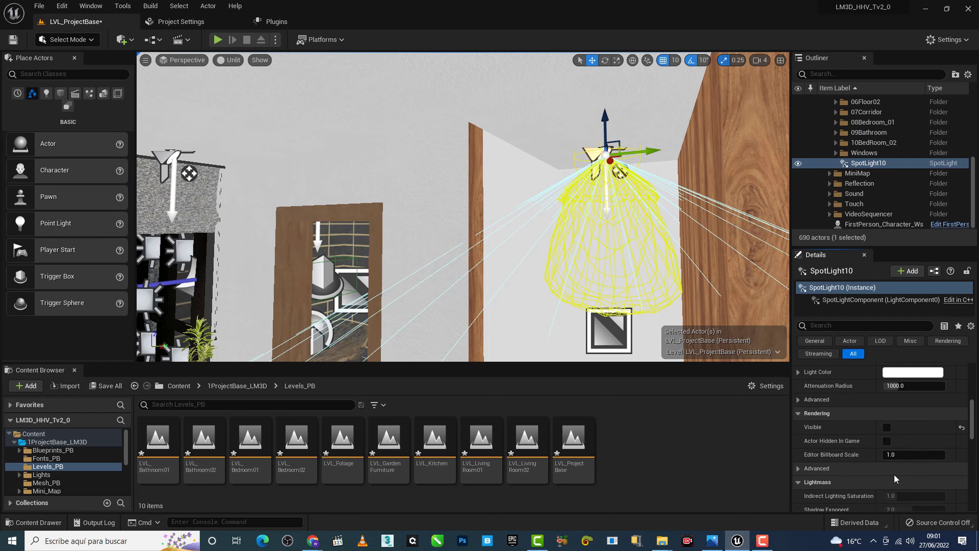
pyautogui.click(887, 441)
# Return to Lit view, hide SpotLight10 in the editor and select SM_Spot_Light012
pyautogui.moveTo(610, 219); pyautogui.dragTo(640, 219, button='middle')
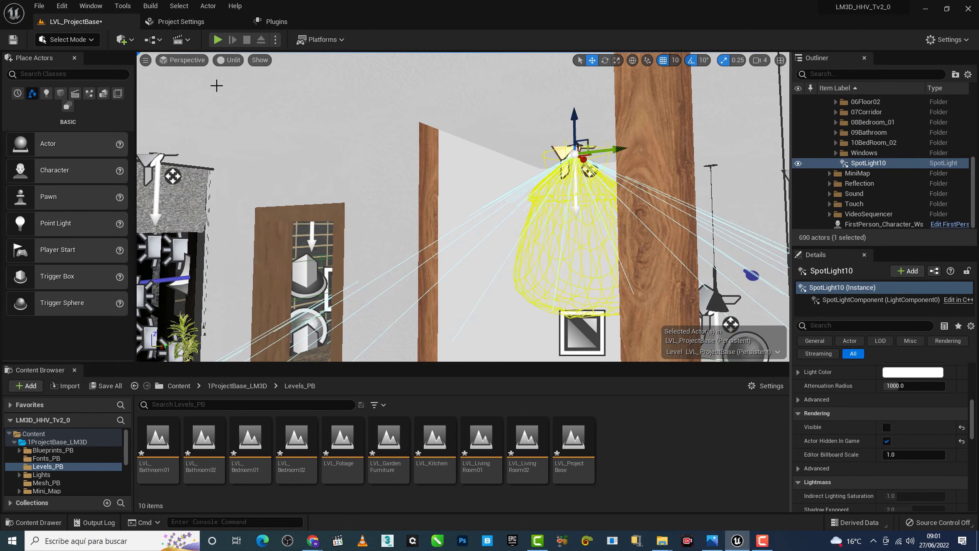
pyautogui.click(228, 59)
pyautogui.click(232, 86)
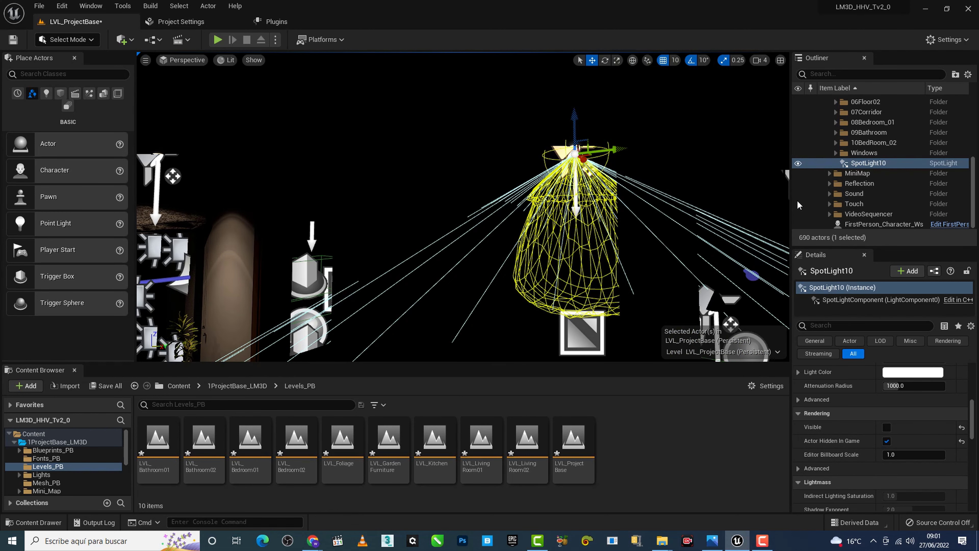
pyautogui.click(798, 163)
pyautogui.click(572, 145)
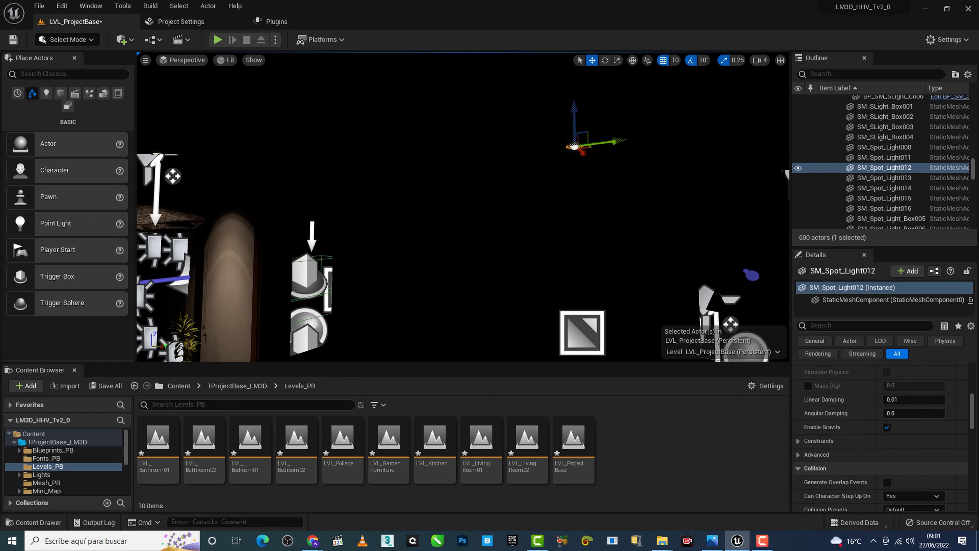
pyautogui.scroll(3, 581, 152)
pyautogui.moveTo(581, 153); pyautogui.dragTo(462, 209, button='right')
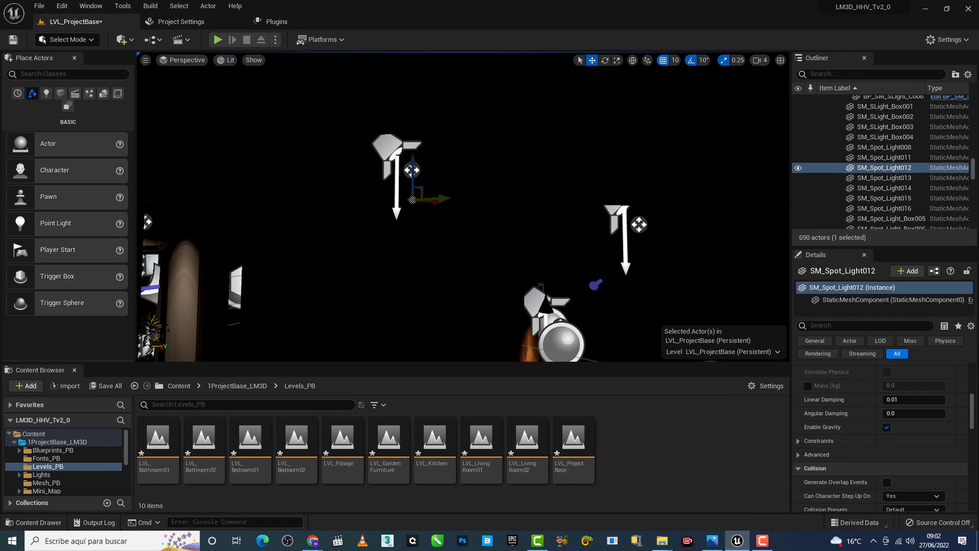
pyautogui.click(226, 60)
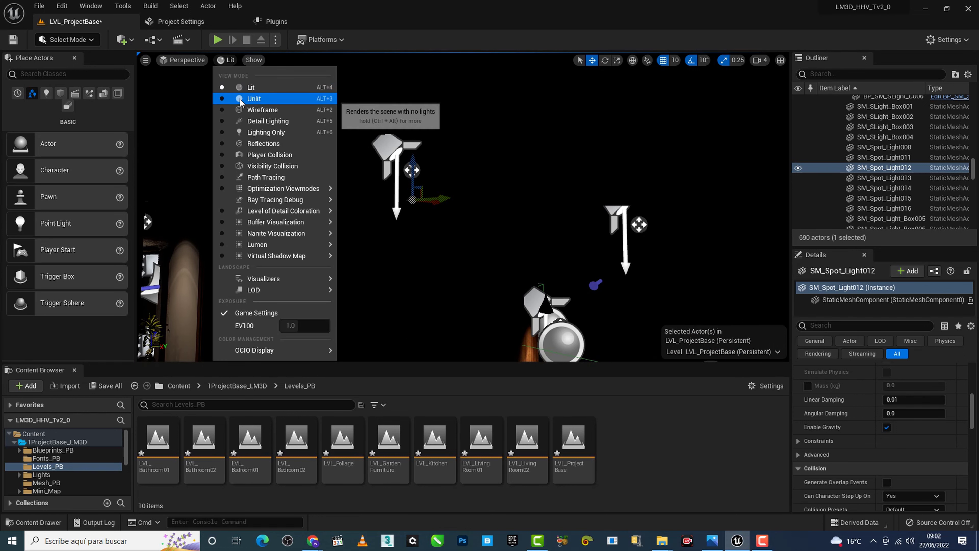
# In Unlit view, select BP_SM_Spot_Light010 and browse to the MS_Bulb material in the Content Browser
pyautogui.click(250, 99)
pyautogui.click(401, 135)
pyautogui.scroll(-5, 937, 454)
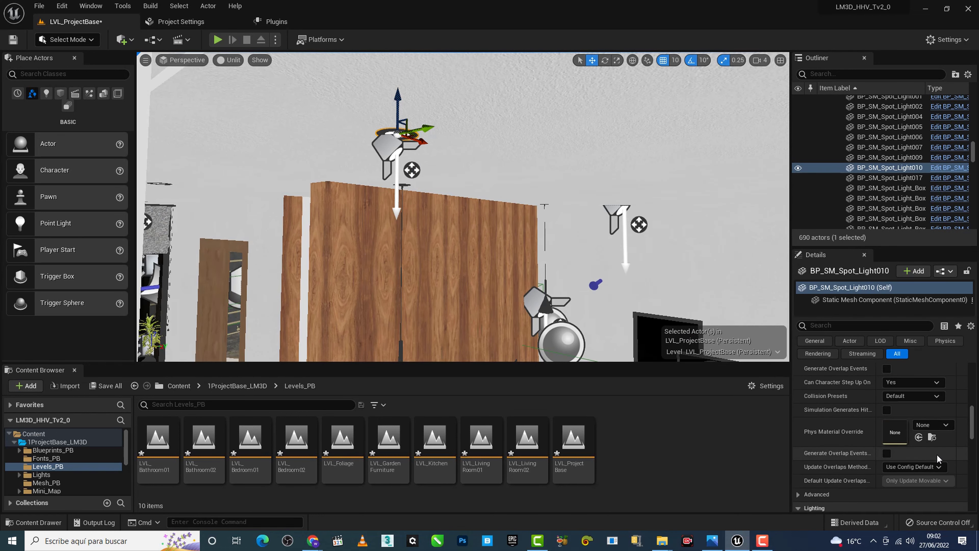
pyautogui.scroll(-5, 937, 454)
pyautogui.scroll(-5, 912, 442)
pyautogui.scroll(-3, 959, 463)
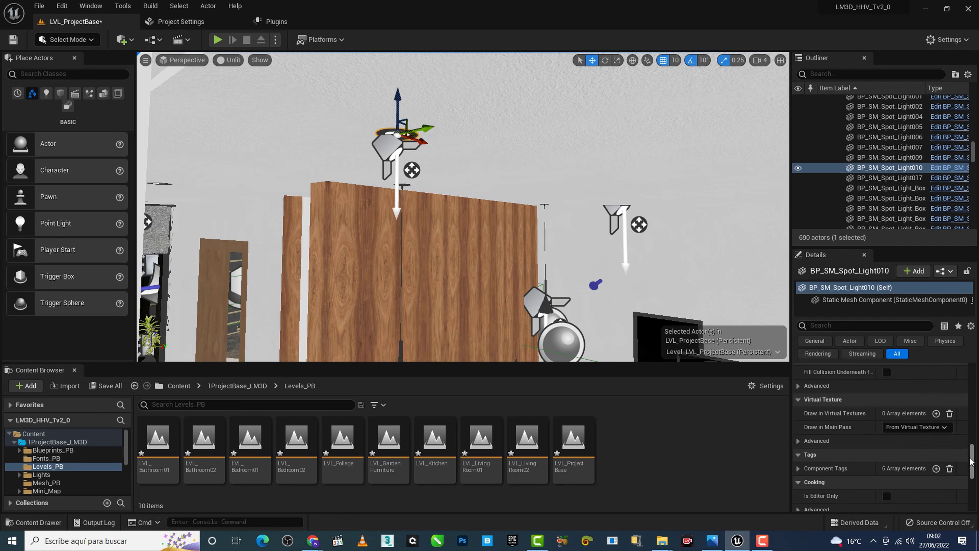
pyautogui.scroll(15, 941, 465)
pyautogui.scroll(-3, 933, 467)
pyautogui.scroll(-3, 931, 468)
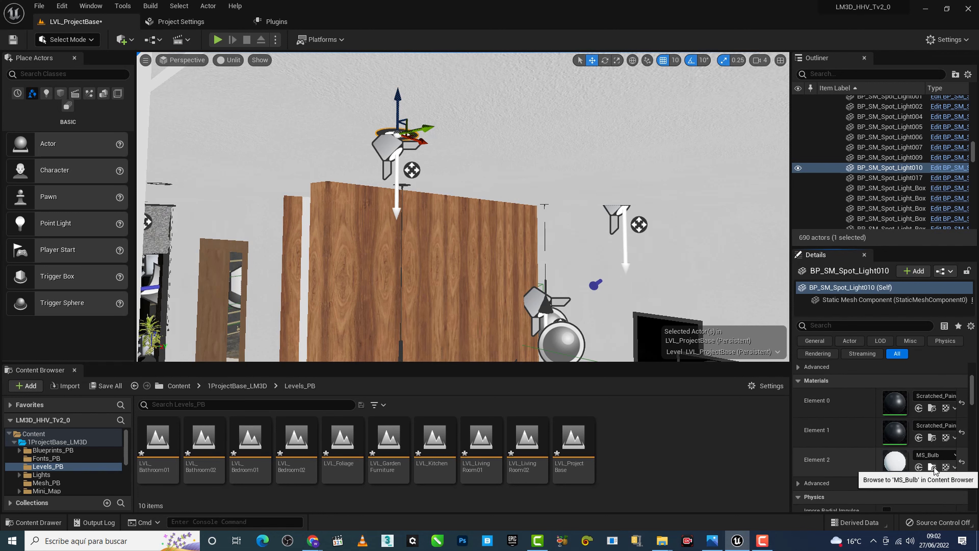
pyautogui.click(932, 467)
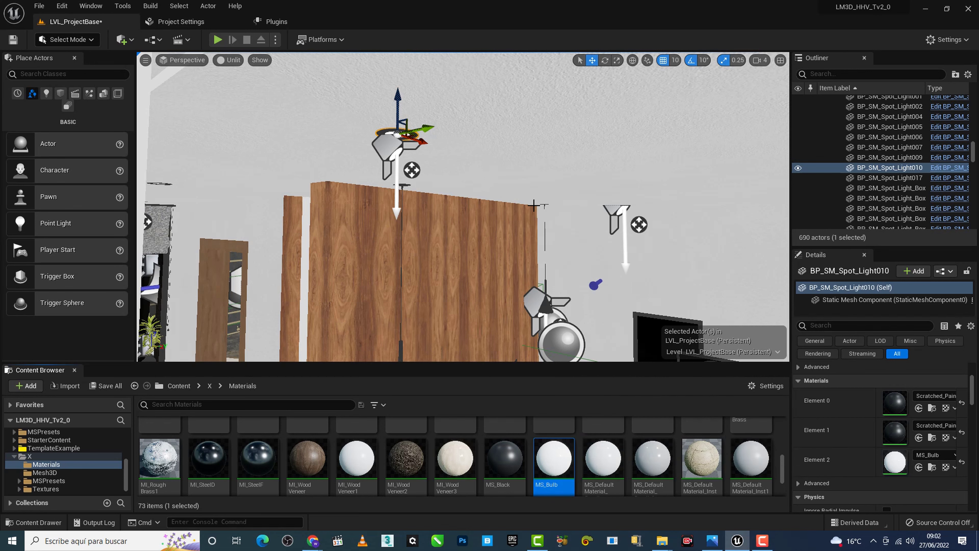
# Select ceiling light SM_Spot_Light012 and drag MS_Bulb onto its Element 2 material slot
pyautogui.moveTo(539, 194); pyautogui.dragTo(539, 194, button='right')
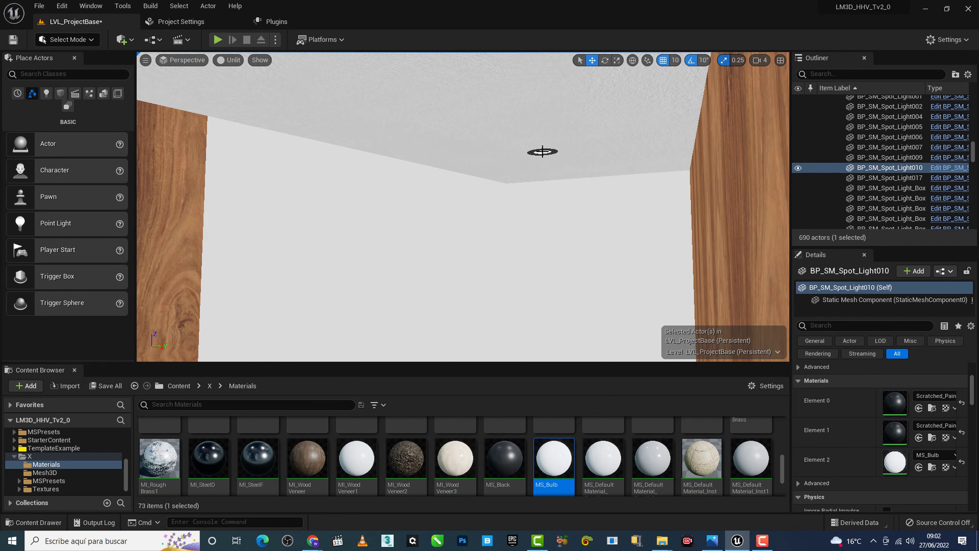
pyautogui.click(543, 151)
pyautogui.click(234, 65)
pyautogui.click(237, 84)
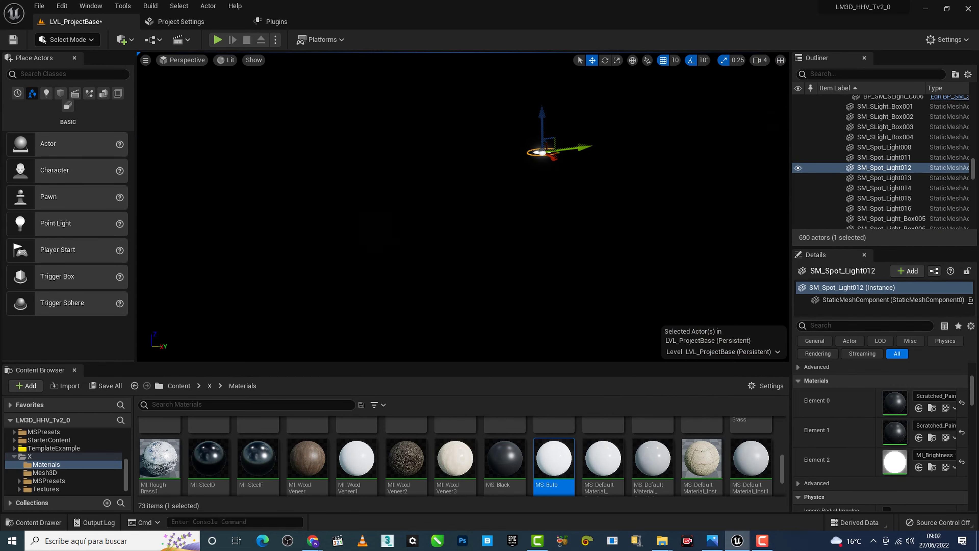
pyautogui.click(920, 467)
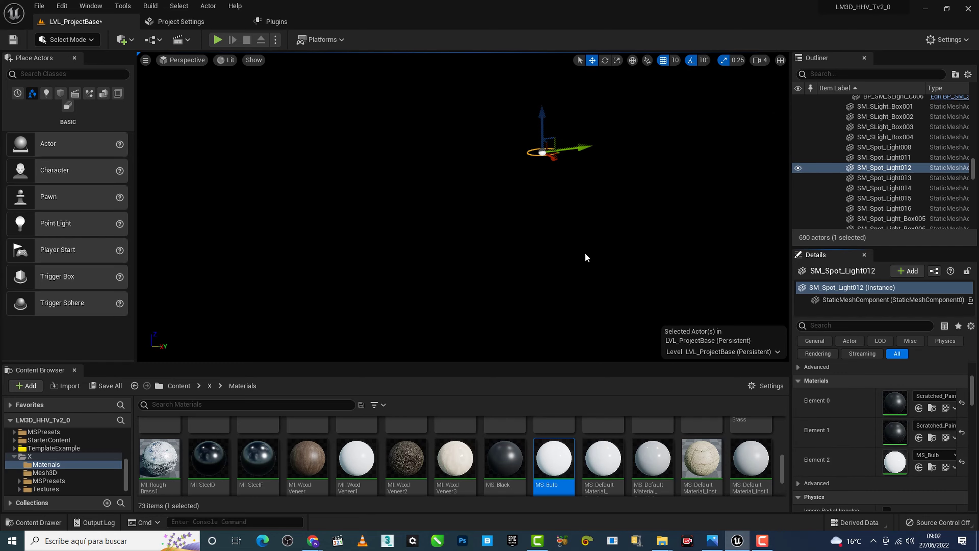
pyautogui.moveTo(587, 258); pyautogui.dragTo(587, 258, button='right')
pyautogui.click(228, 61)
# Fly out to frame the house, pool and garden, collapse Example Template, and return to Lit
pyautogui.click(236, 95)
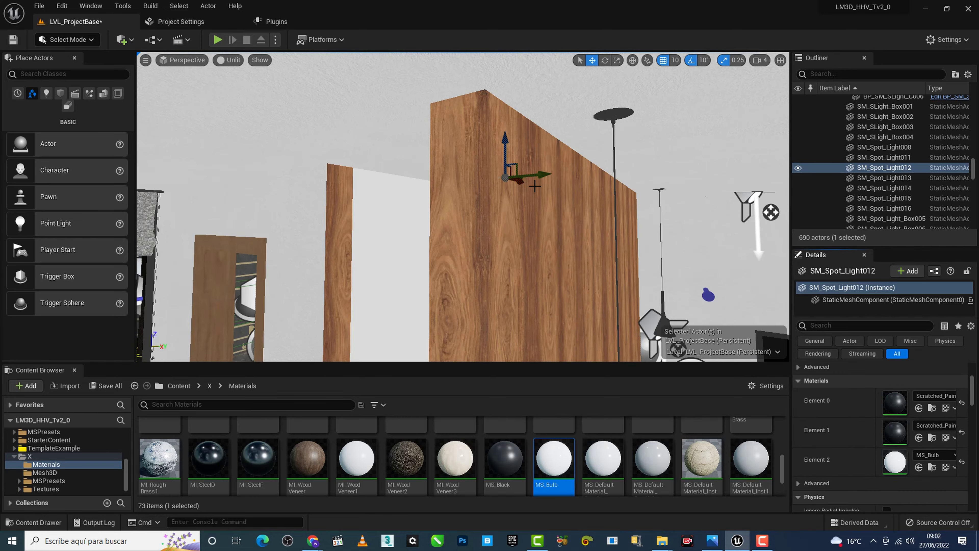
pyautogui.moveTo(236, 95); pyautogui.dragTo(237, 94, button='right')
pyautogui.moveTo(463, 208); pyautogui.dragTo(482, 208, button='right')
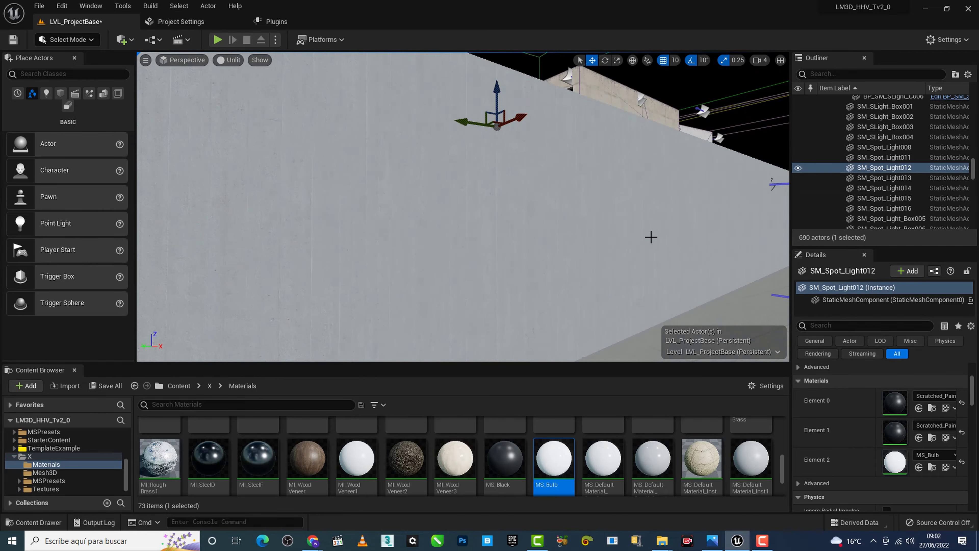
pyautogui.moveTo(650, 234)
pyautogui.mouseDown(button='right')
pyautogui.moveTo(699, 246)
pyautogui.moveTo(579, 239)
pyautogui.mouseUp(button='right')
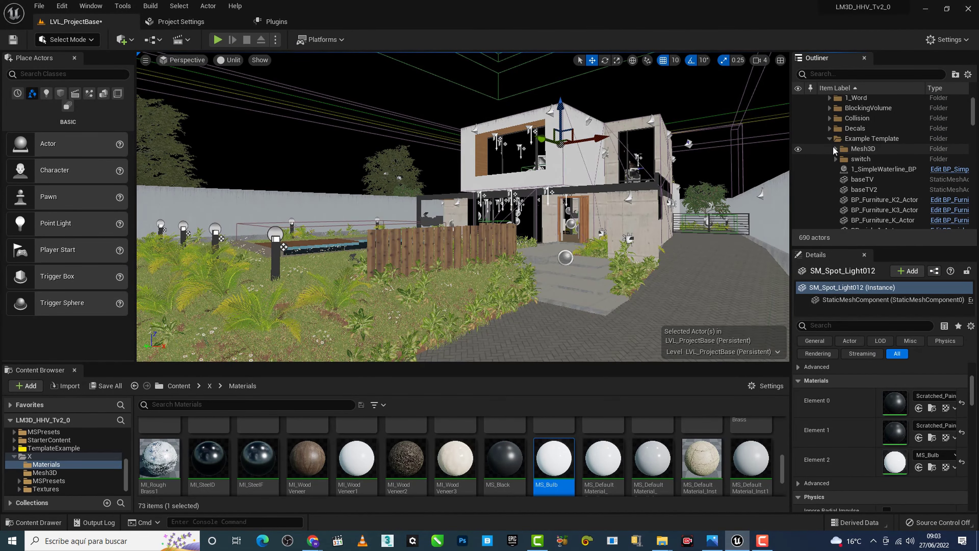
pyautogui.click(830, 139)
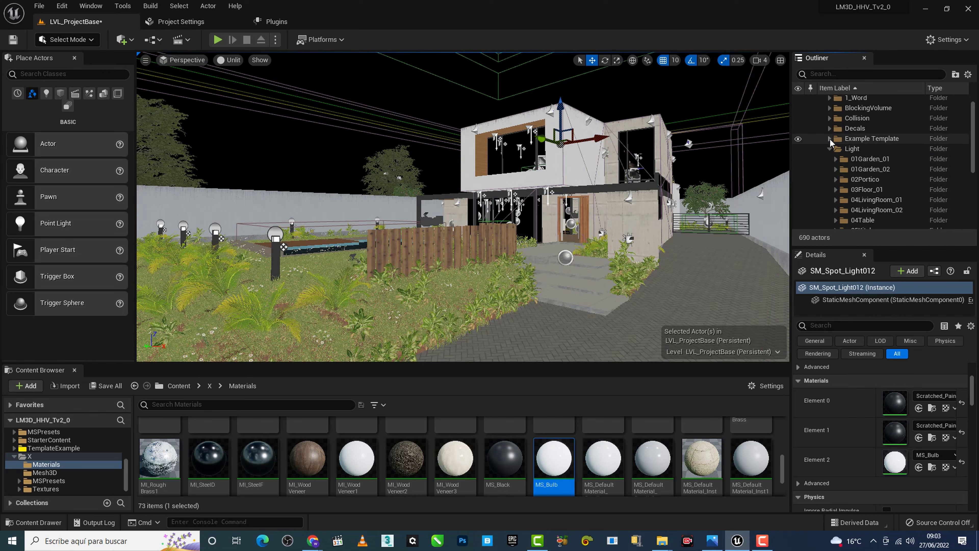
pyautogui.scroll(-2, 858, 152)
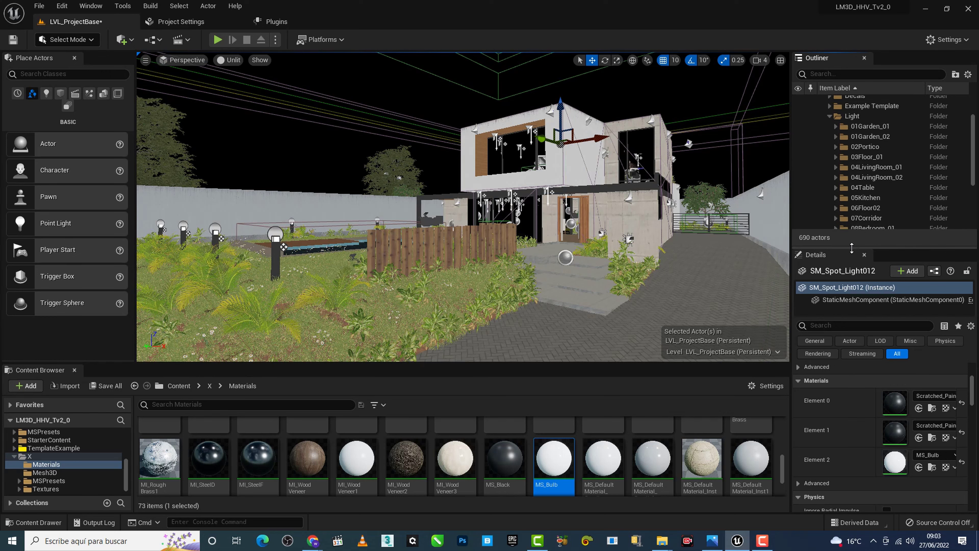
pyautogui.moveTo(851, 248); pyautogui.dragTo(852, 267)
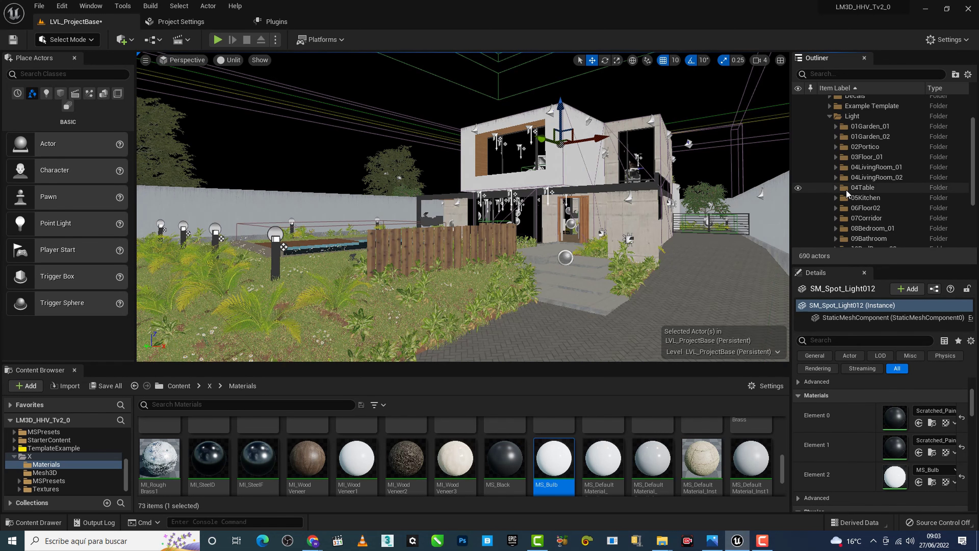
pyautogui.click(231, 60)
pyautogui.click(240, 88)
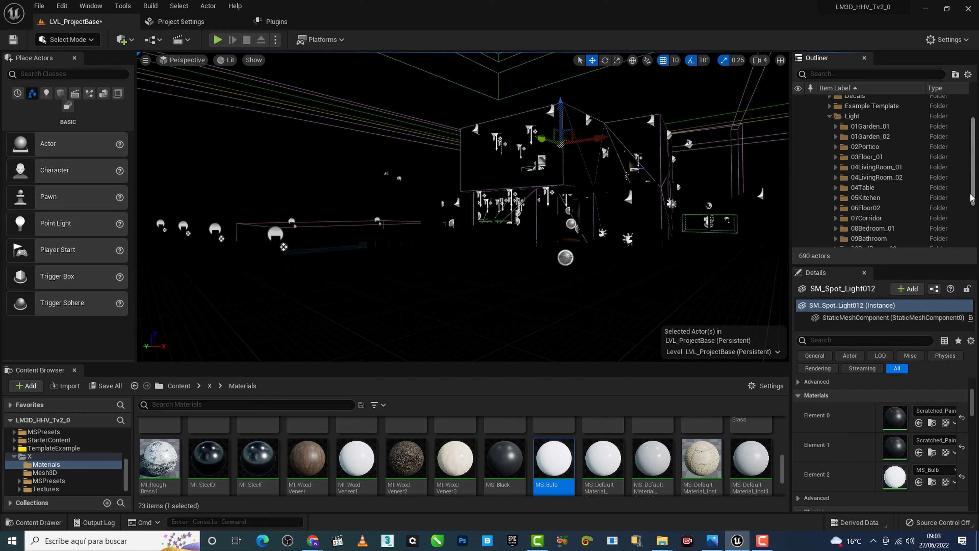
# Collapse the Light folder and expand 1_Word to list the sun, sky and fog actors
pyautogui.scroll(-3, 974, 197)
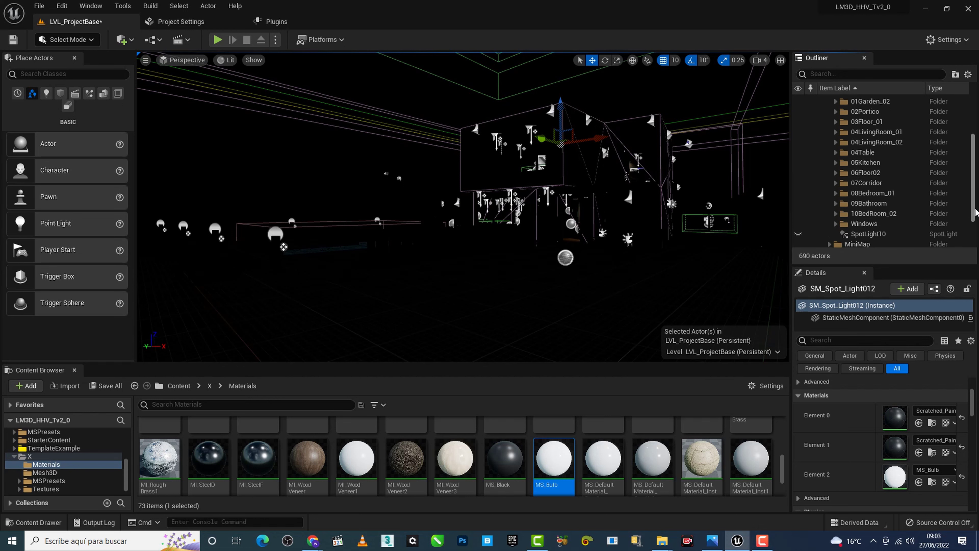
pyautogui.click(870, 233)
pyautogui.press('Escape')
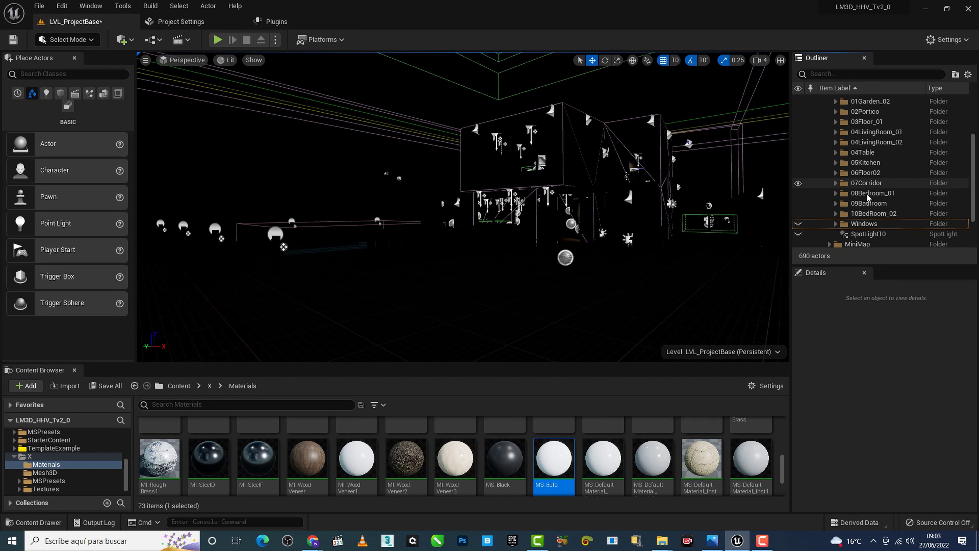
pyautogui.scroll(1, 867, 189)
pyautogui.scroll(1, 975, 188)
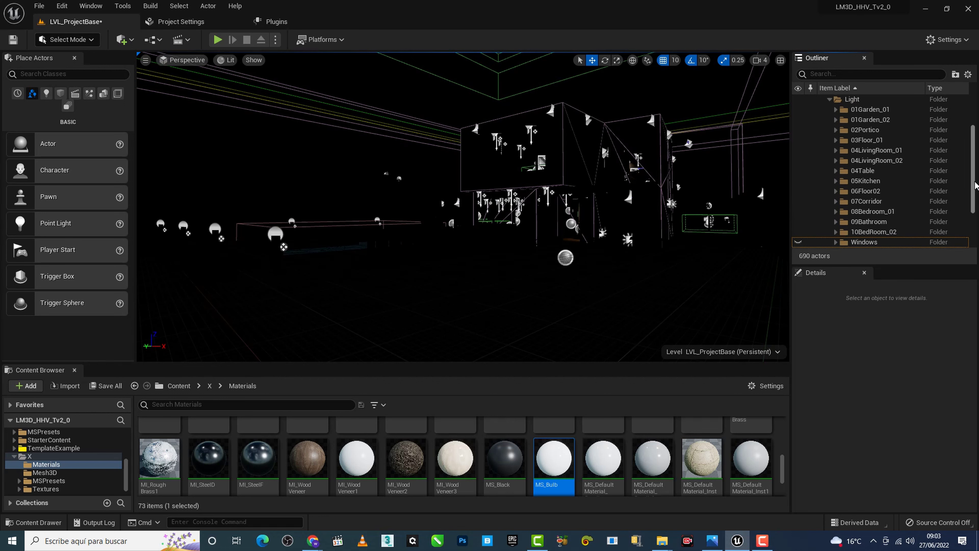
pyautogui.scroll(1, 975, 181)
pyautogui.click(829, 118)
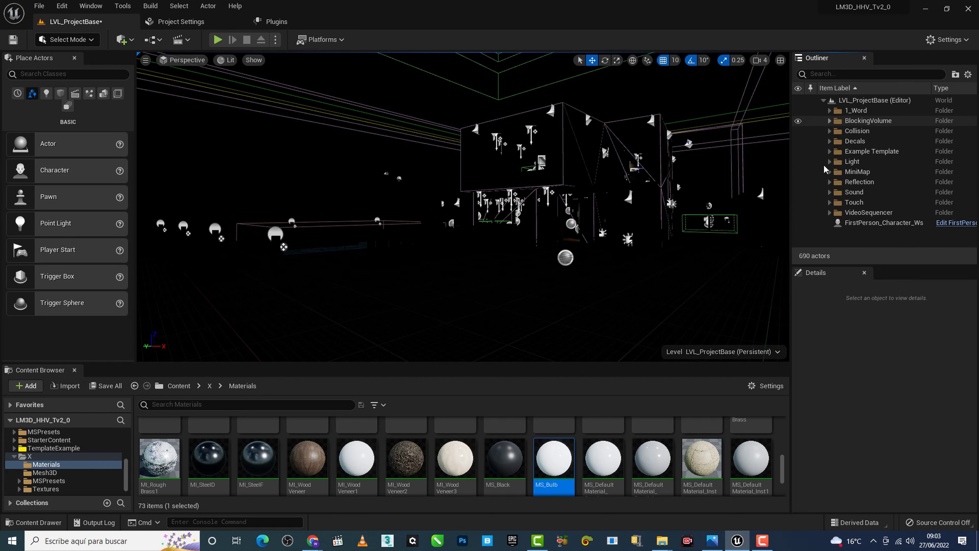
pyautogui.click(828, 110)
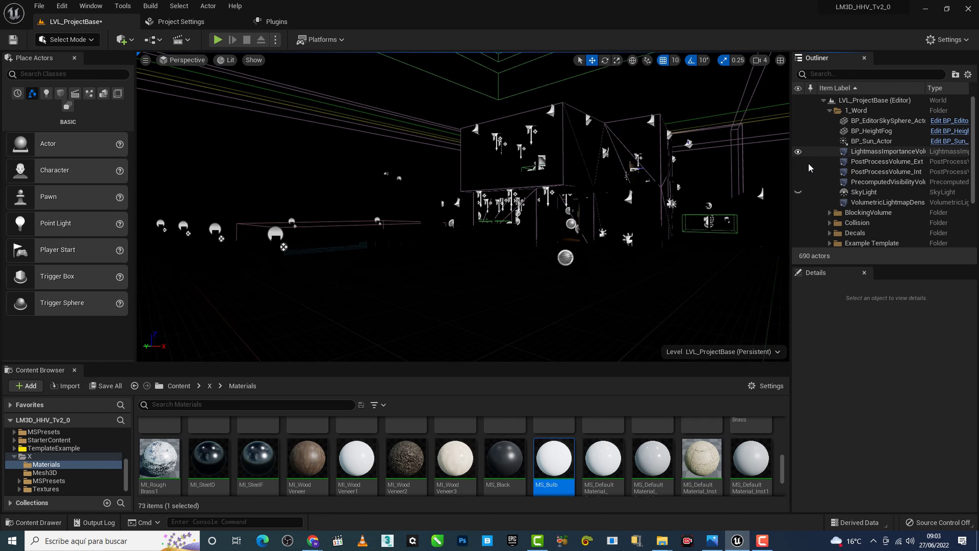
pyautogui.click(179, 21)
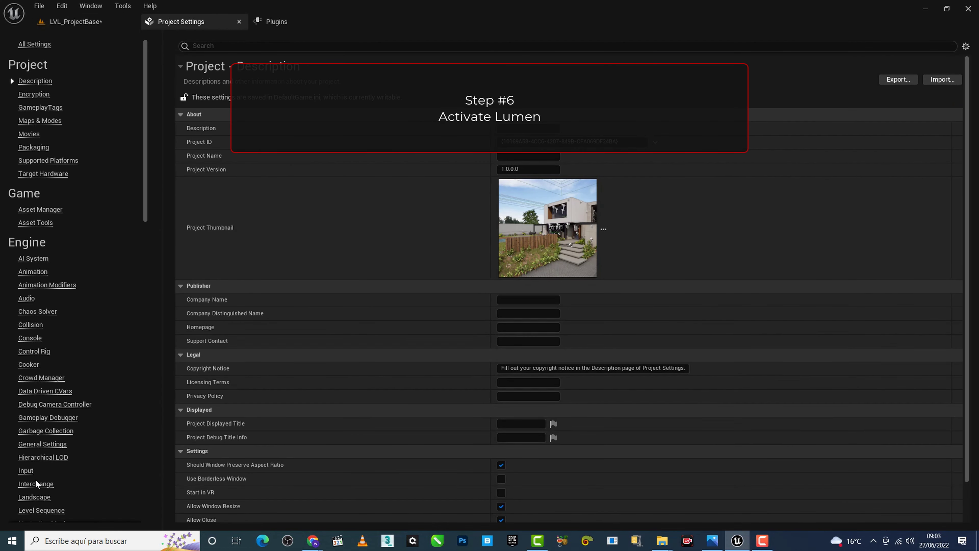
# In Engine - Rendering, set Dynamic Global Illumination Method to Lumen and accept both notices
pyautogui.scroll(-3, 37, 482)
pyautogui.scroll(-1, 38, 480)
pyautogui.click(34, 463)
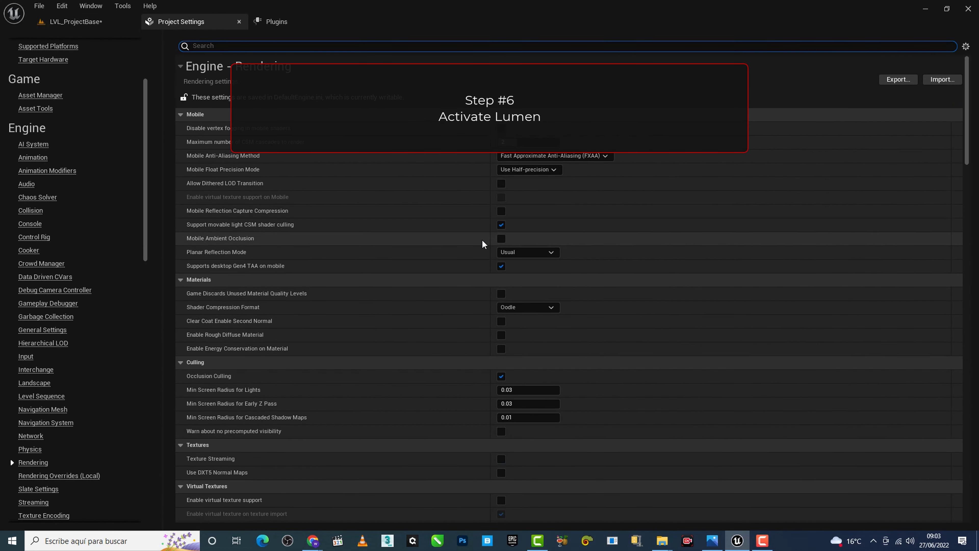
pyautogui.scroll(-3, 483, 241)
pyautogui.scroll(-2, 482, 219)
pyautogui.scroll(-2, 482, 219)
pyautogui.scroll(-2, 482, 219)
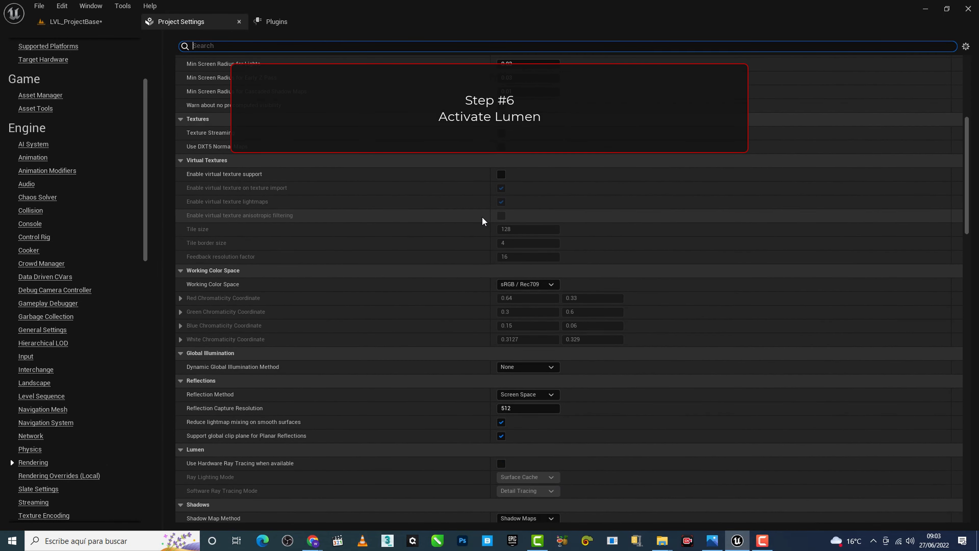
pyautogui.scroll(-1, 482, 216)
pyautogui.scroll(-3, 482, 216)
pyautogui.scroll(-2, 482, 216)
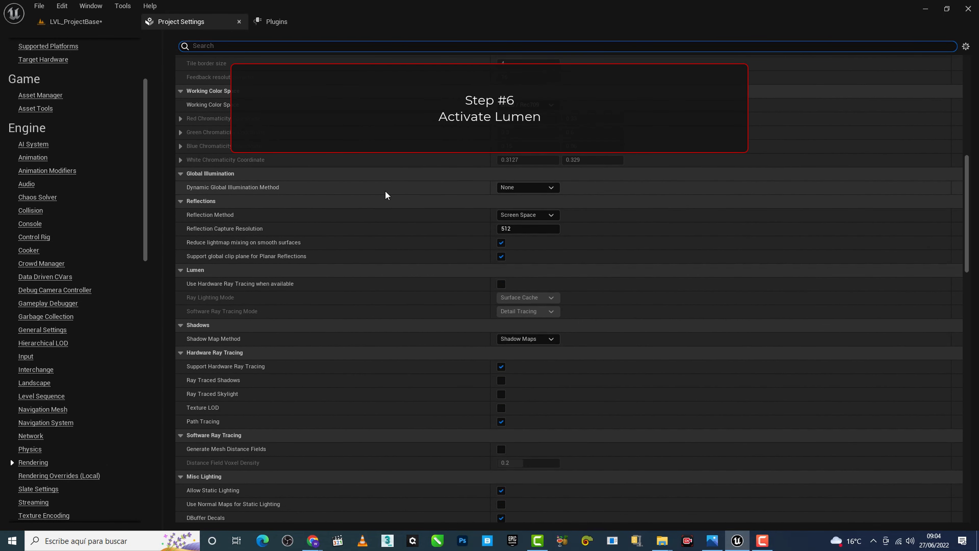
pyautogui.click(519, 187)
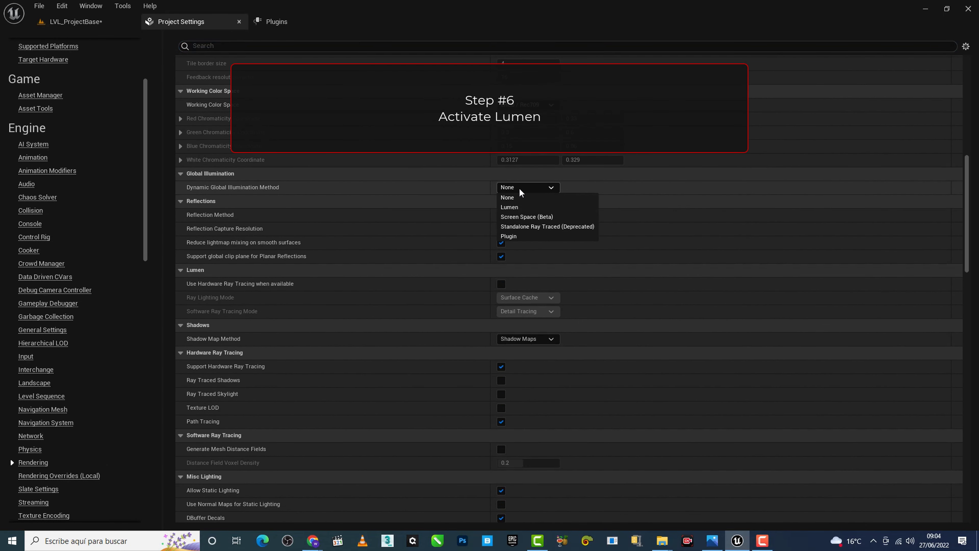
pyautogui.click(515, 208)
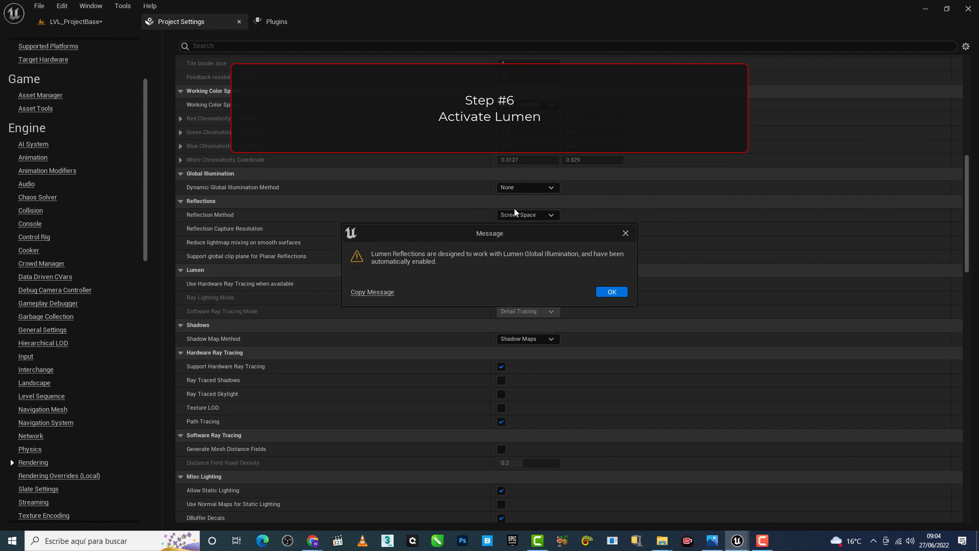
pyautogui.click(610, 293)
pyautogui.click(610, 290)
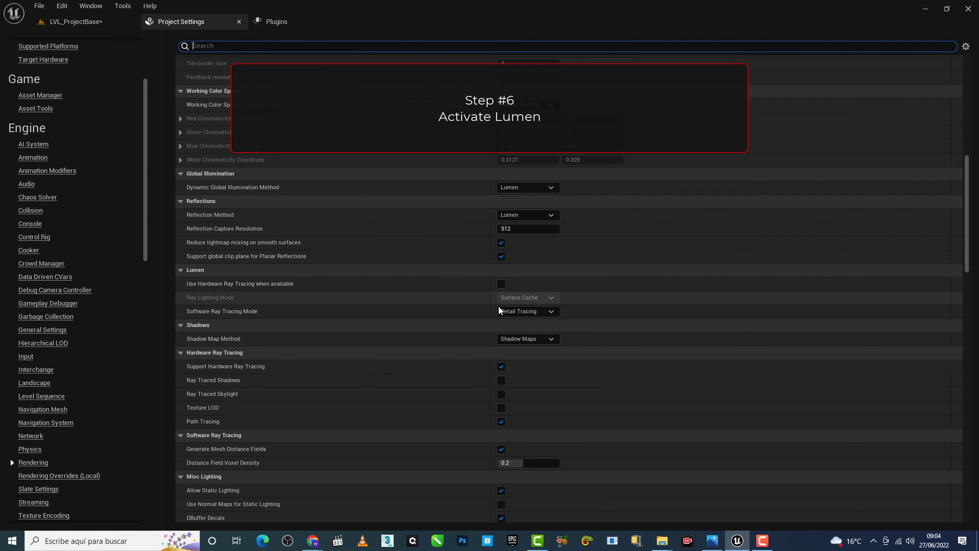
# Keep Detail Tracing, set shadows to Virtual Shadow Maps (Beta), and enable ray-traced shadows and skylight
pyautogui.click(555, 315)
pyautogui.click(511, 315)
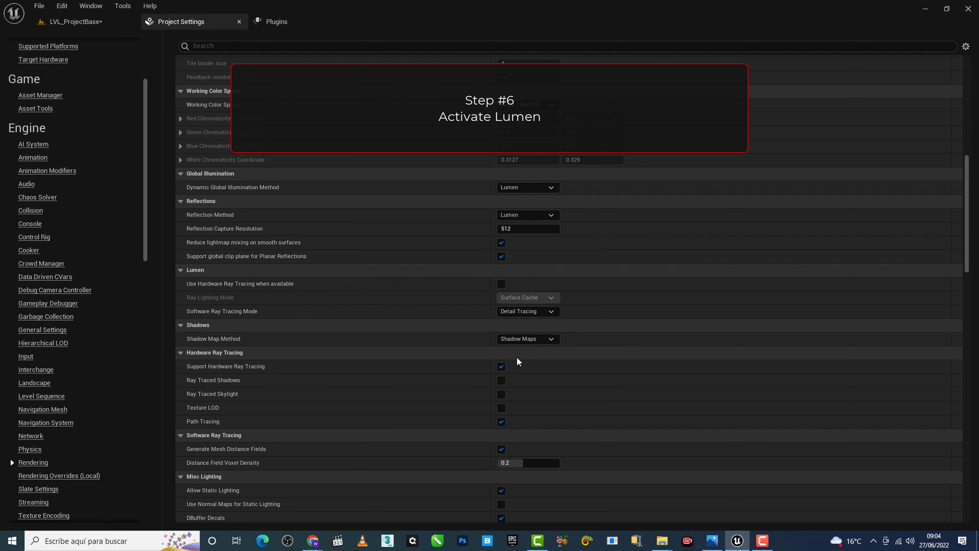
pyautogui.click(558, 338)
pyautogui.click(533, 359)
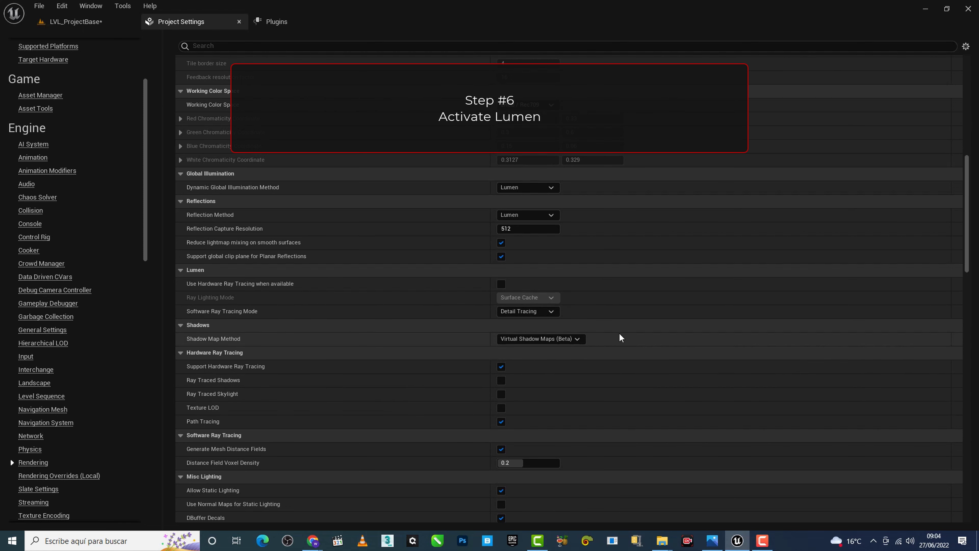
pyautogui.click(501, 380)
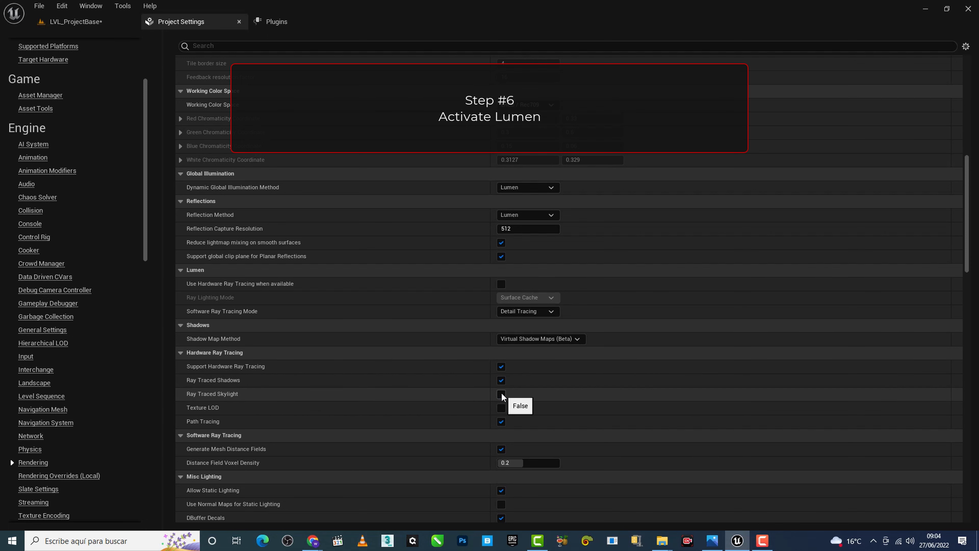
pyautogui.click(501, 394)
# Enable Lumen's Use Hardware Ray Tracing when available option
pyautogui.scroll(-1, 604, 401)
pyautogui.scroll(-1, 604, 402)
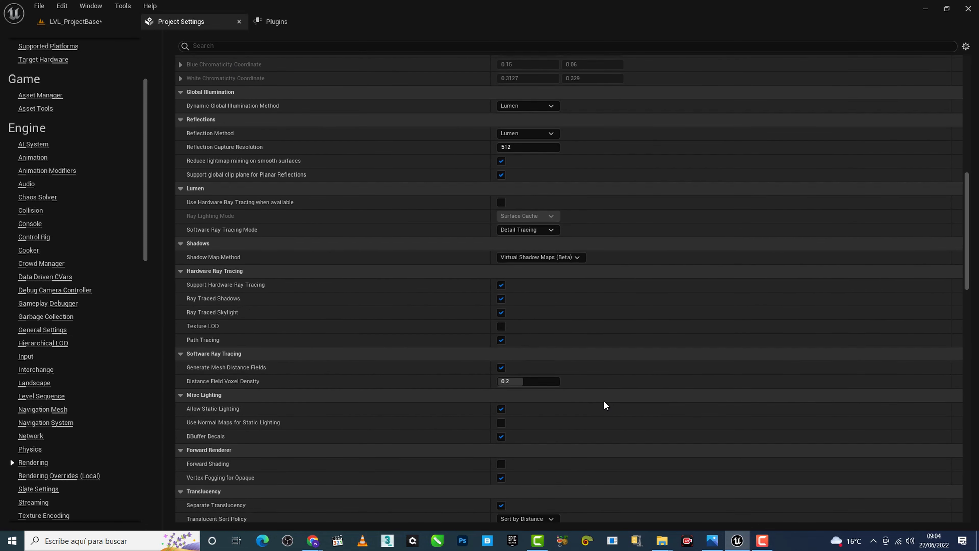
pyautogui.scroll(-1, 604, 401)
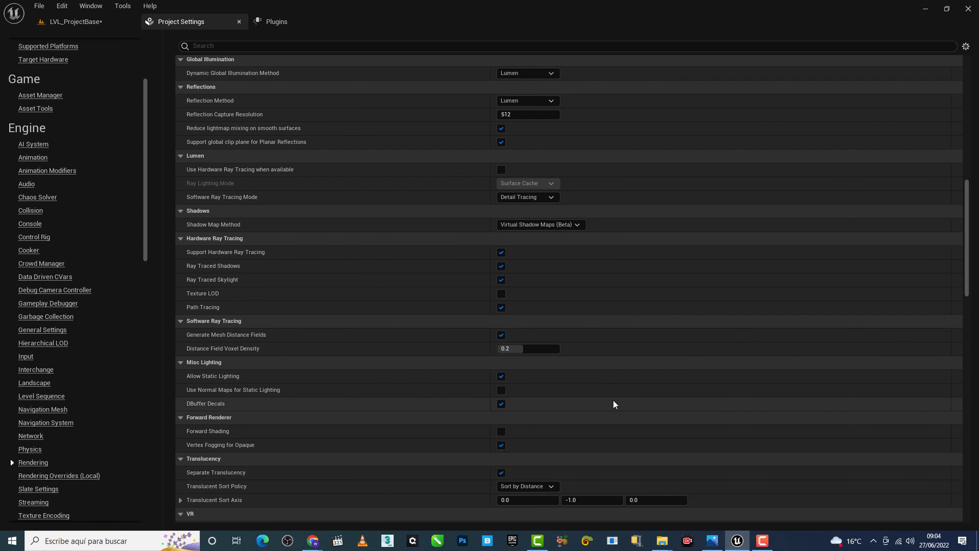
pyautogui.scroll(-1, 613, 402)
pyautogui.scroll(-1, 614, 402)
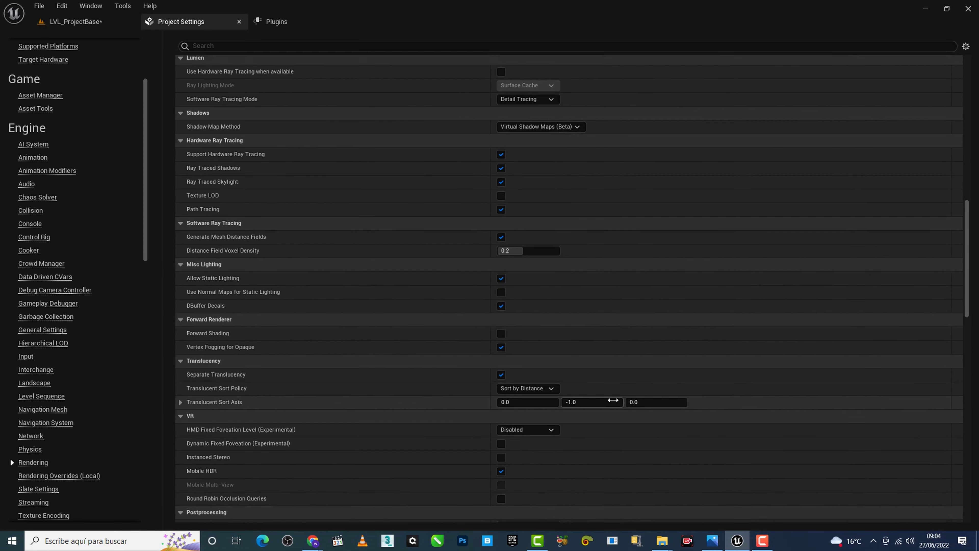
pyautogui.scroll(-1, 614, 401)
pyautogui.scroll(-1, 613, 401)
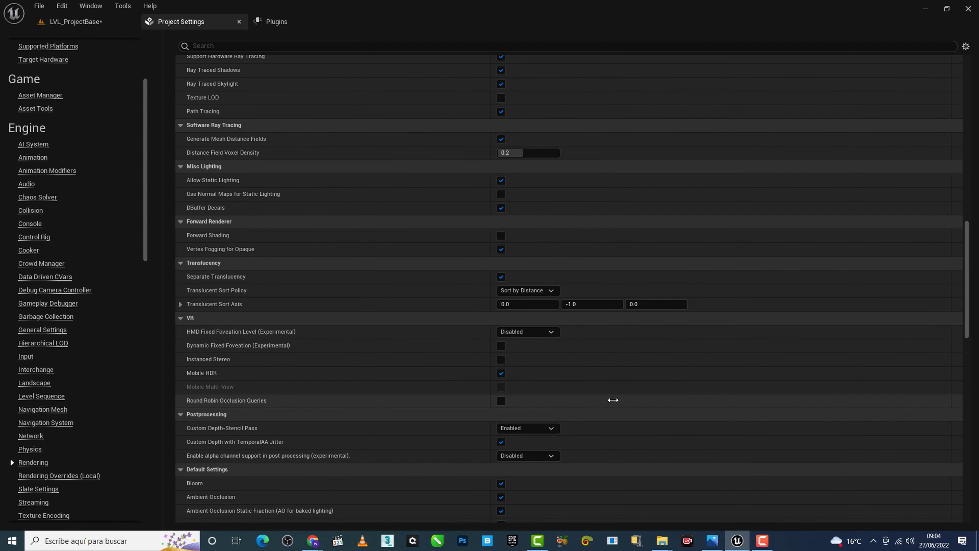
pyautogui.scroll(-2, 613, 400)
pyautogui.scroll(-2, 613, 400)
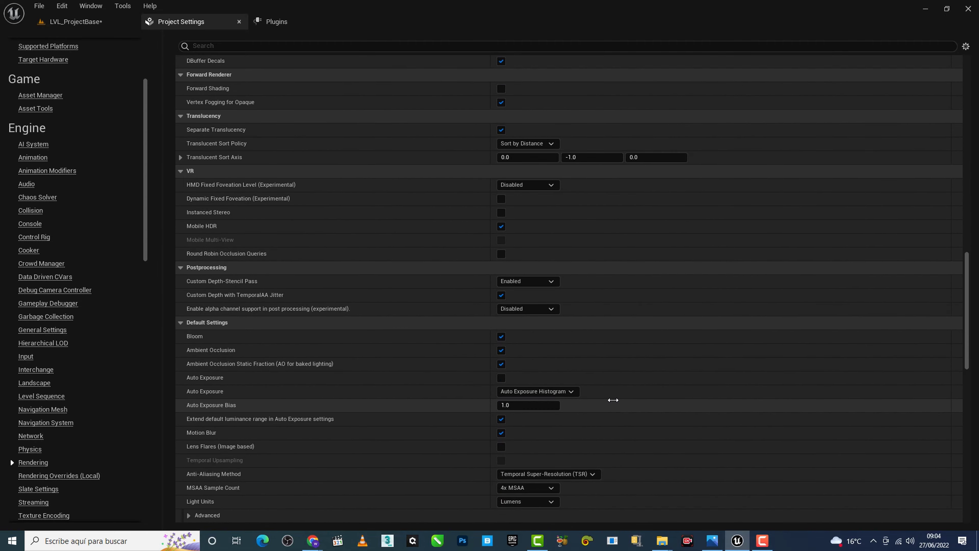
pyautogui.scroll(-3, 613, 400)
pyautogui.scroll(-2, 614, 159)
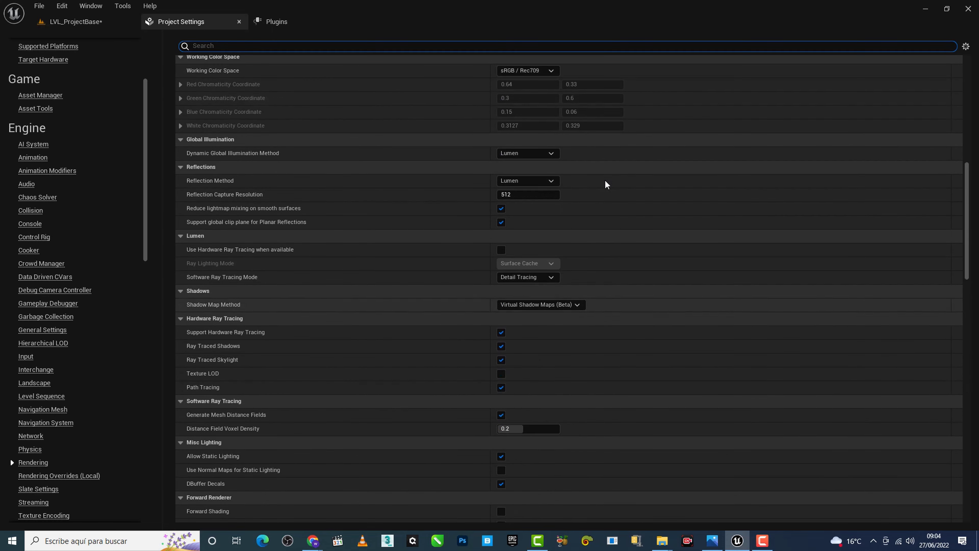
pyautogui.click(81, 24)
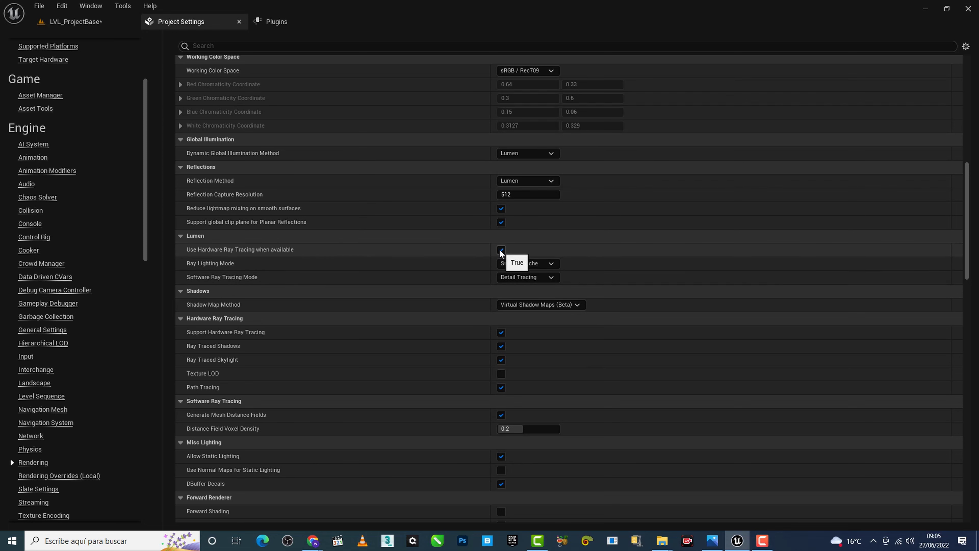
# Keep Surface Cache as the ray lighting mode and return to the LVL_ProjectBase level
pyautogui.click(549, 264)
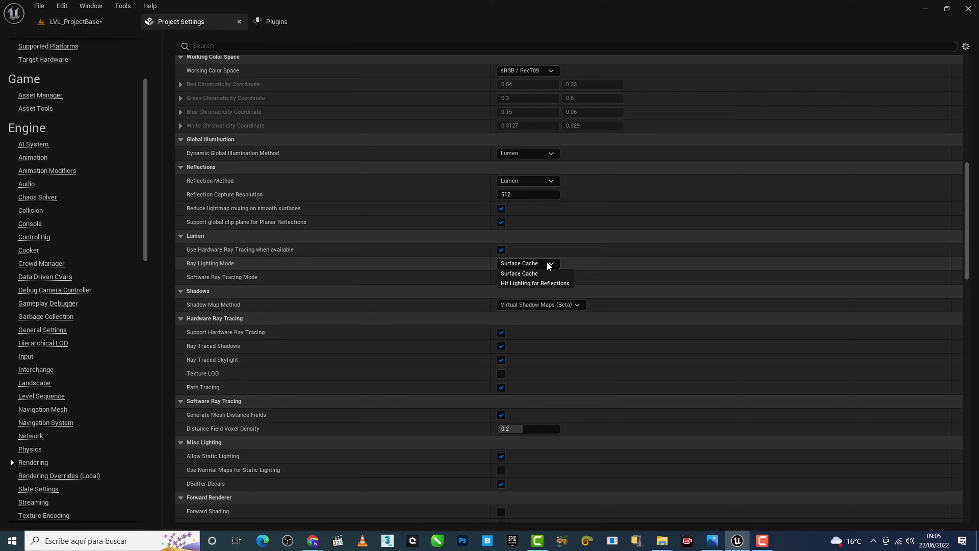
pyautogui.click(551, 277)
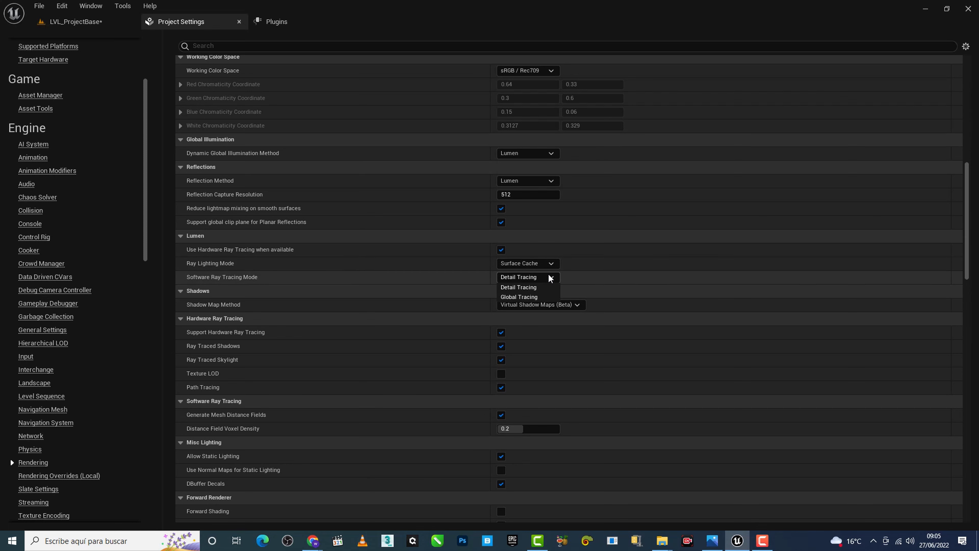
pyautogui.click(87, 26)
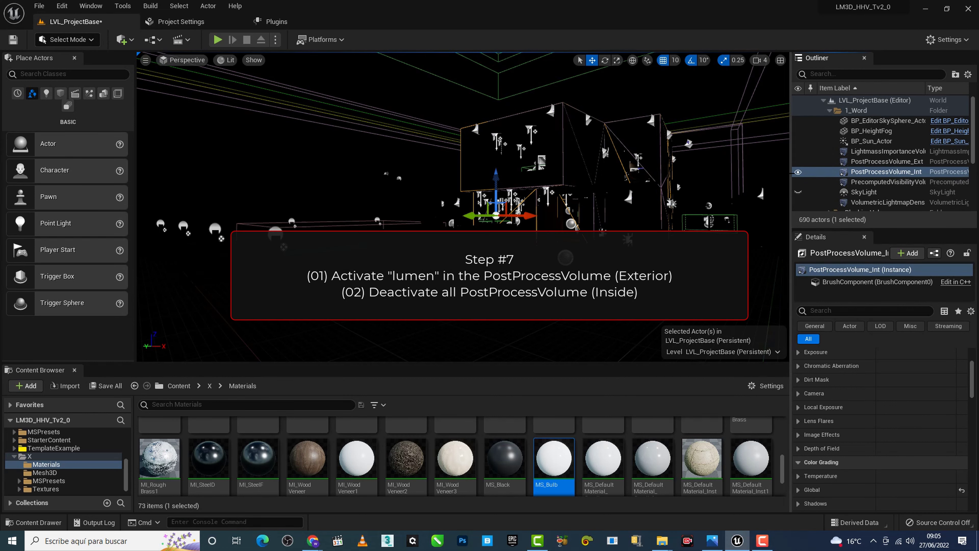
# Enlarge the Outliner and Details panels and set the Details view to show all properties
pyautogui.moveTo(788, 173); pyautogui.dragTo(751, 172)
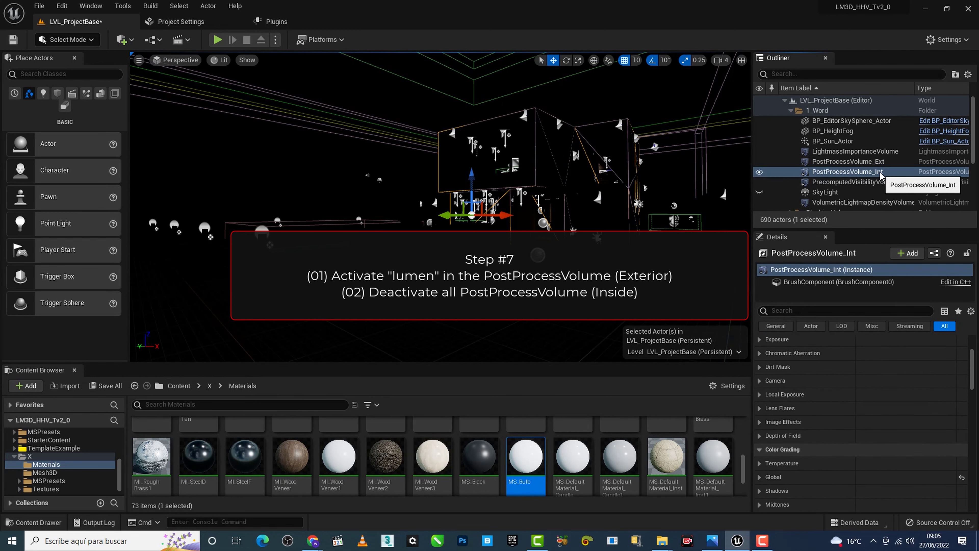
pyautogui.moveTo(866, 228); pyautogui.dragTo(864, 197)
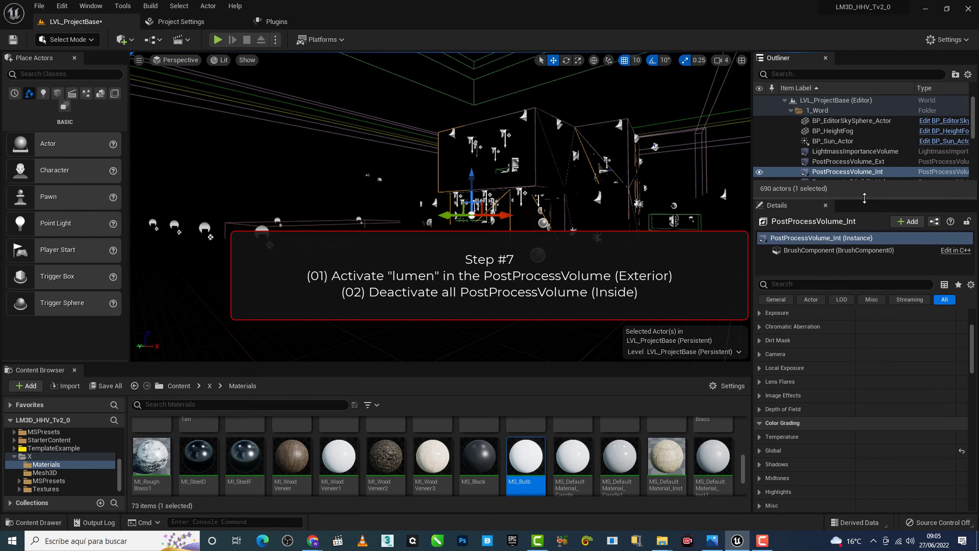
pyautogui.click(971, 285)
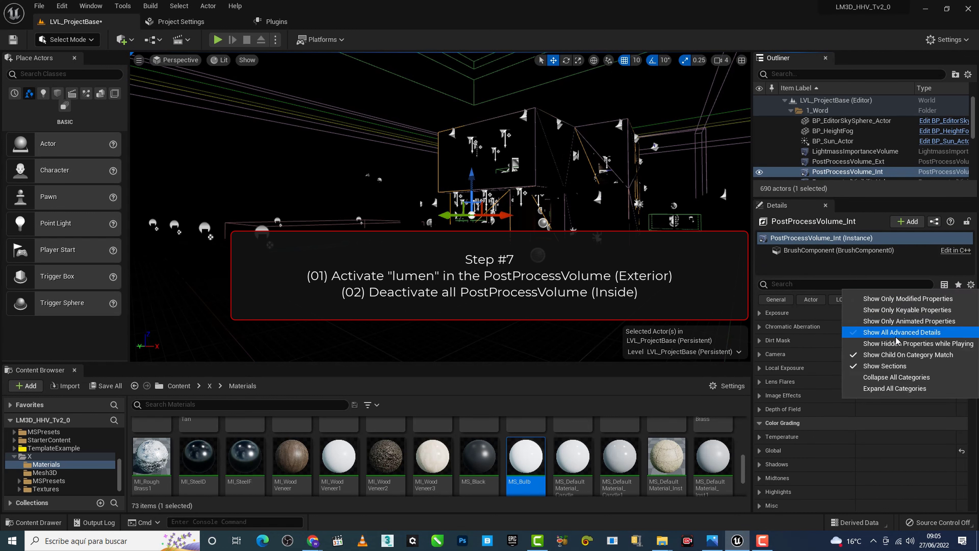
pyautogui.click(964, 290)
pyautogui.click(971, 285)
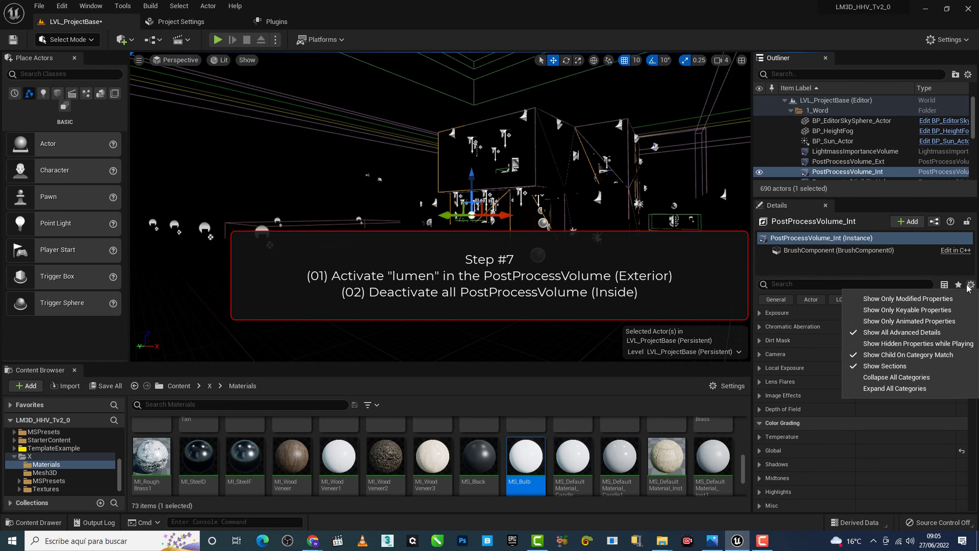
pyautogui.click(953, 298)
pyautogui.click(971, 285)
pyautogui.click(952, 299)
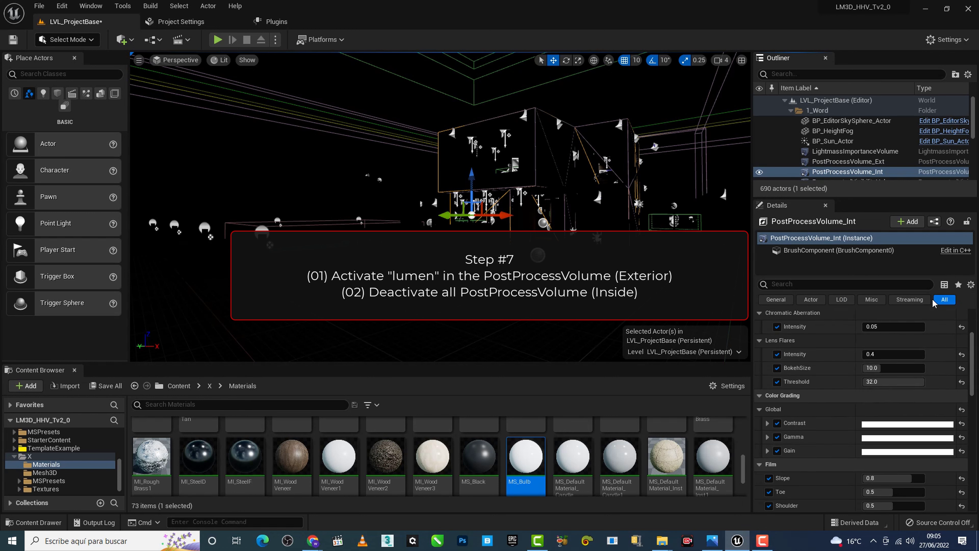
# Review PostProcessVolume_Int's settings, then hide it from the level
pyautogui.scroll(-3, 970, 349)
pyautogui.moveTo(970, 349); pyautogui.dragTo(972, 432)
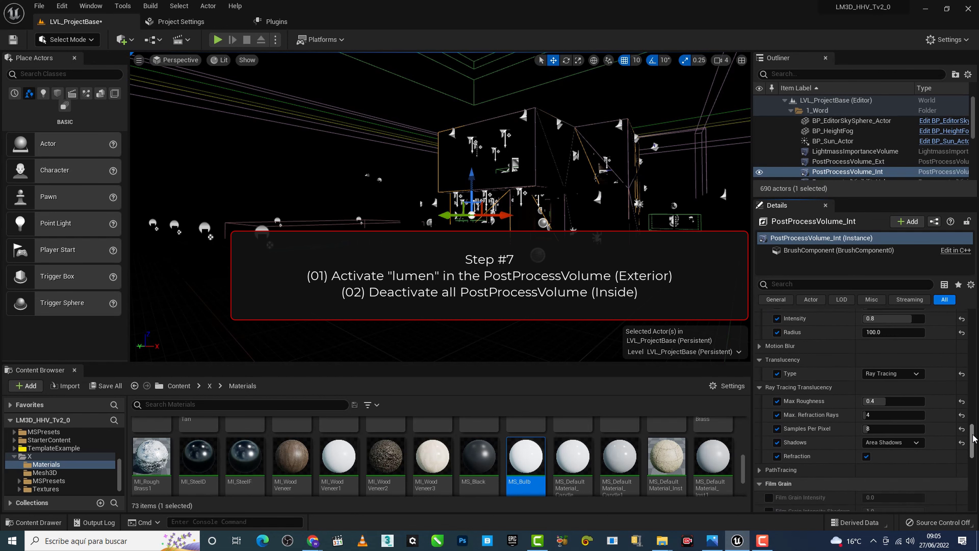
pyautogui.moveTo(972, 432); pyautogui.dragTo(972, 463)
pyautogui.scroll(2, 871, 421)
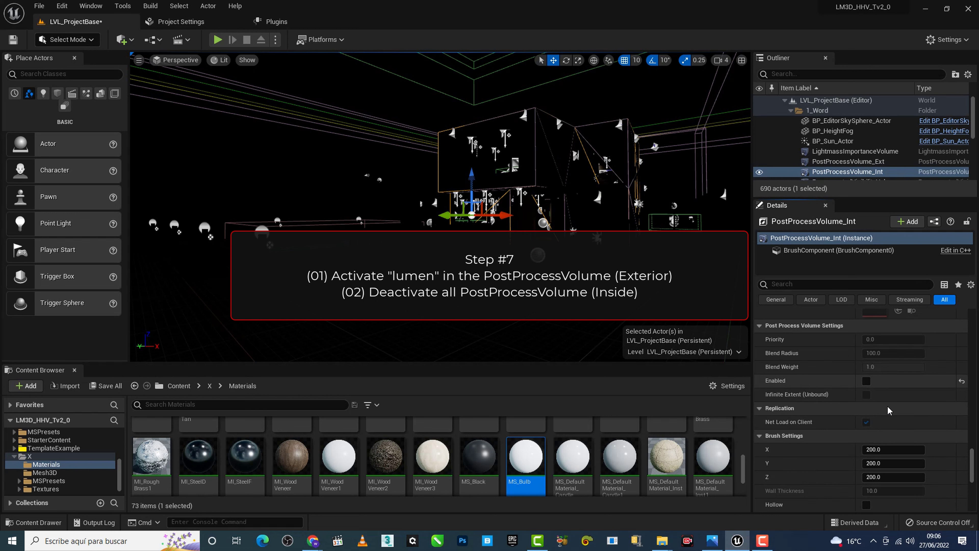
pyautogui.click(760, 172)
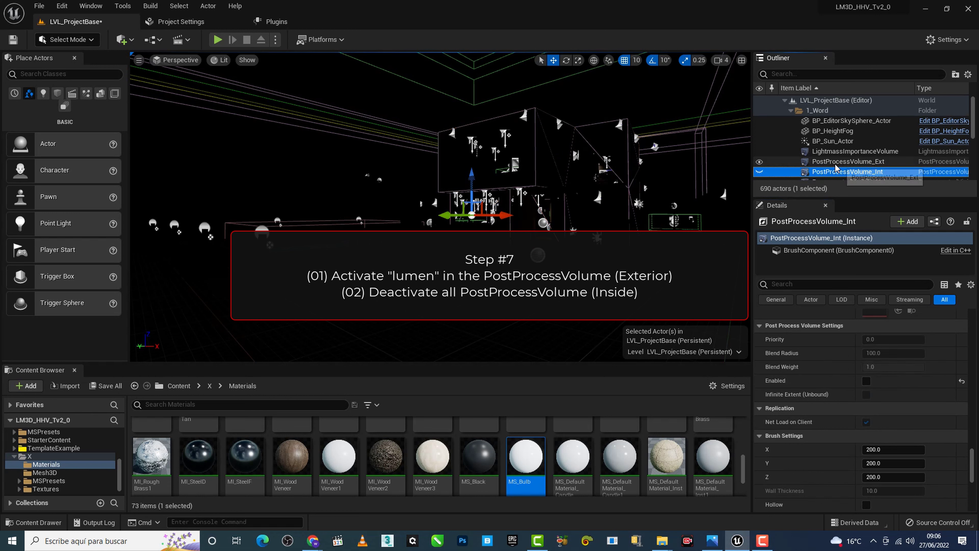
# Select PostProcessVolume_Ext and override its Global Illumination Method to Lumen
pyautogui.click(848, 161)
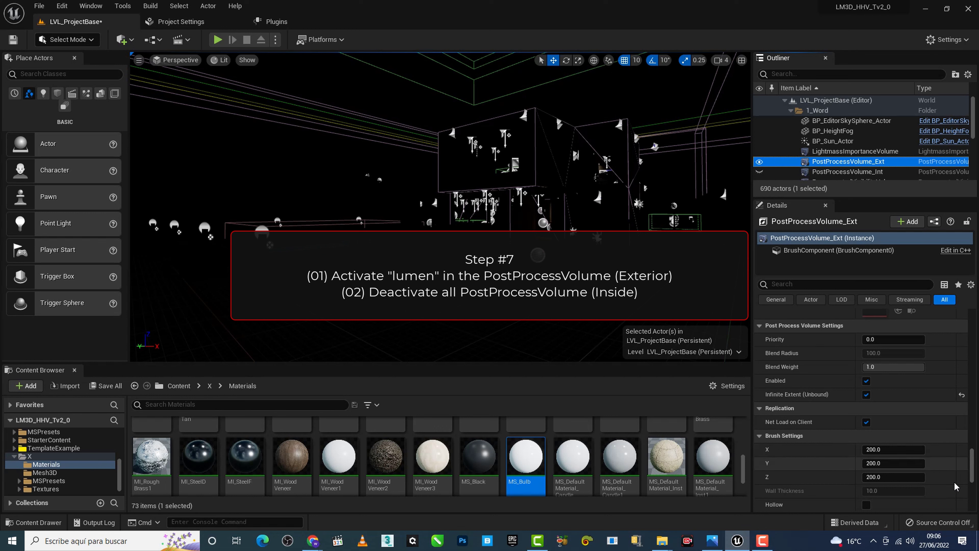
pyautogui.moveTo(972, 467); pyautogui.dragTo(969, 370)
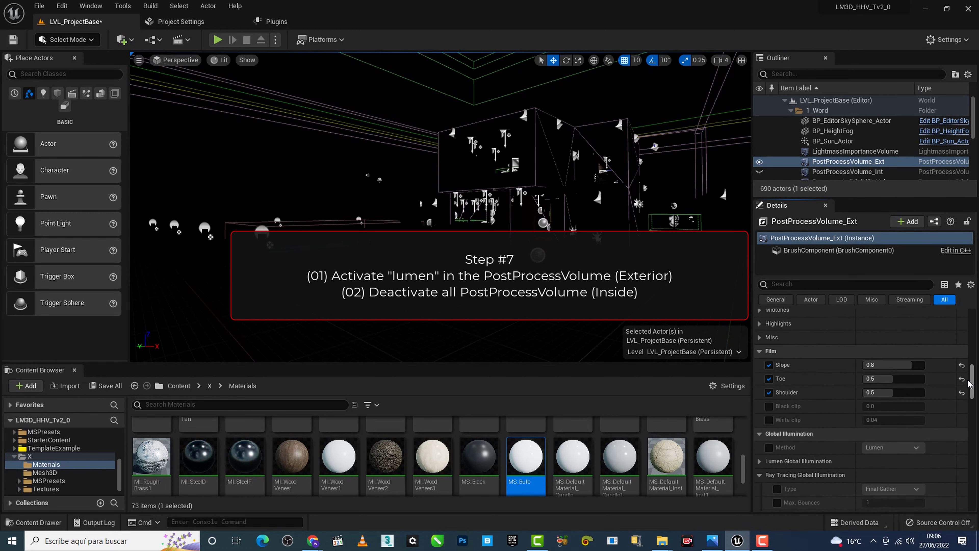
pyautogui.scroll(2, 803, 358)
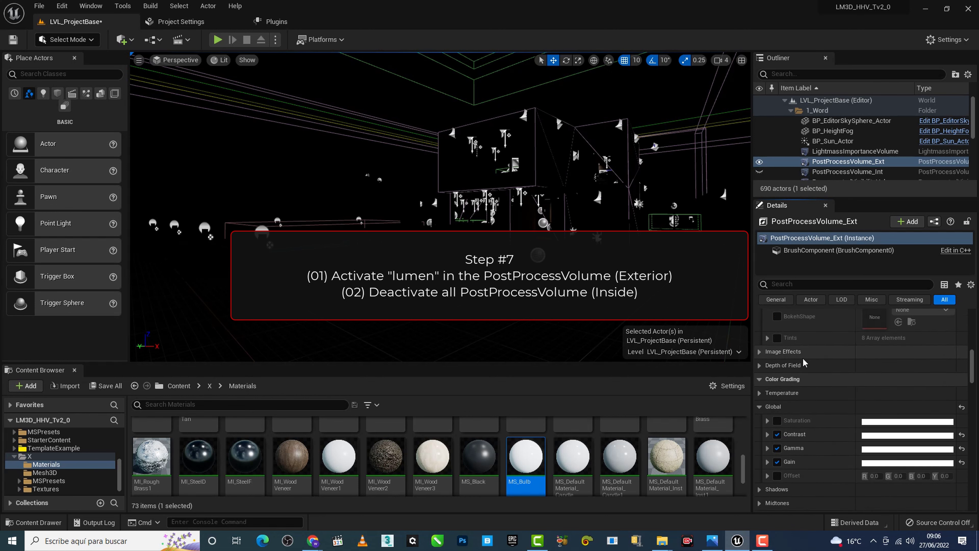
pyautogui.scroll(3, 803, 358)
pyautogui.scroll(3, 803, 358)
pyautogui.scroll(2, 803, 358)
pyautogui.scroll(-3, 803, 358)
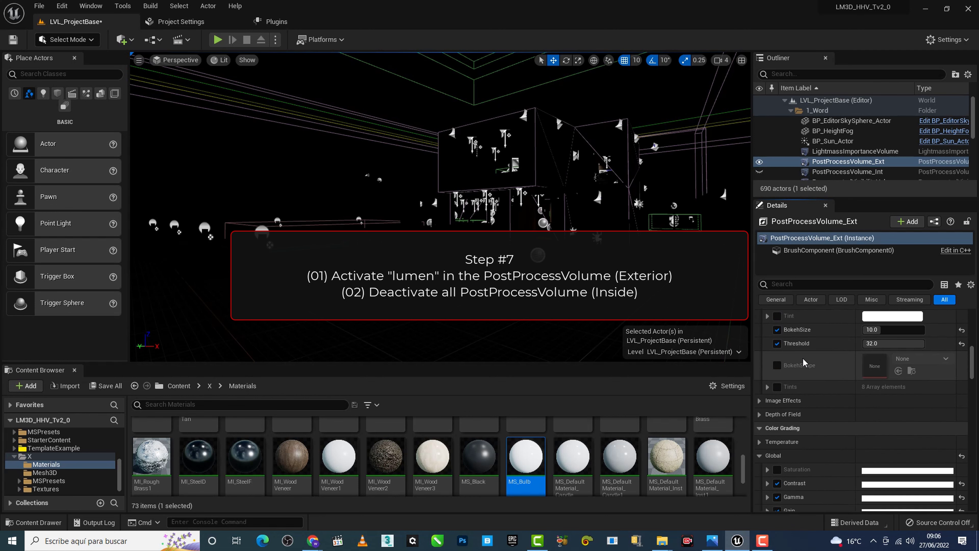
pyautogui.scroll(-3, 803, 357)
pyautogui.scroll(-3, 803, 357)
pyautogui.scroll(-3, 773, 388)
pyautogui.scroll(-3, 772, 388)
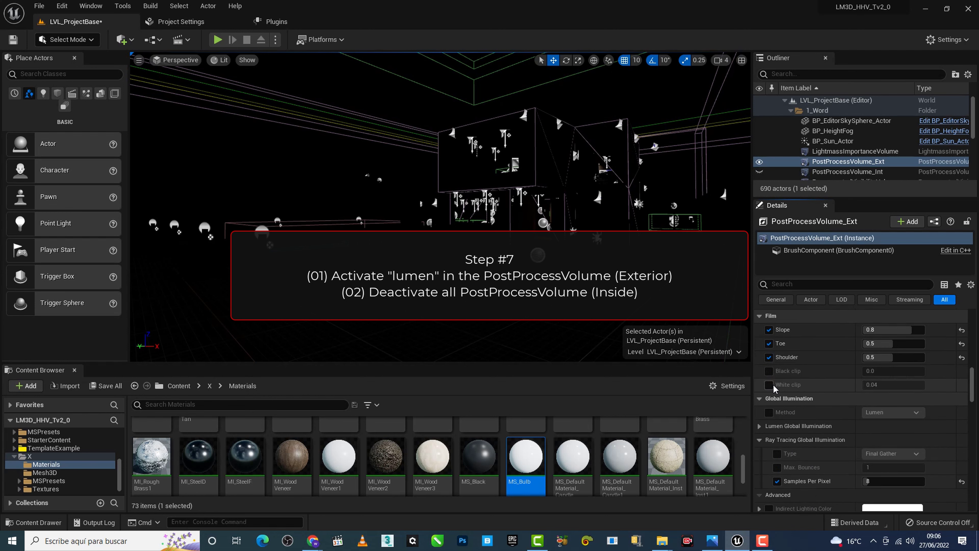
pyautogui.scroll(-2, 773, 384)
pyautogui.click(769, 379)
pyautogui.click(898, 382)
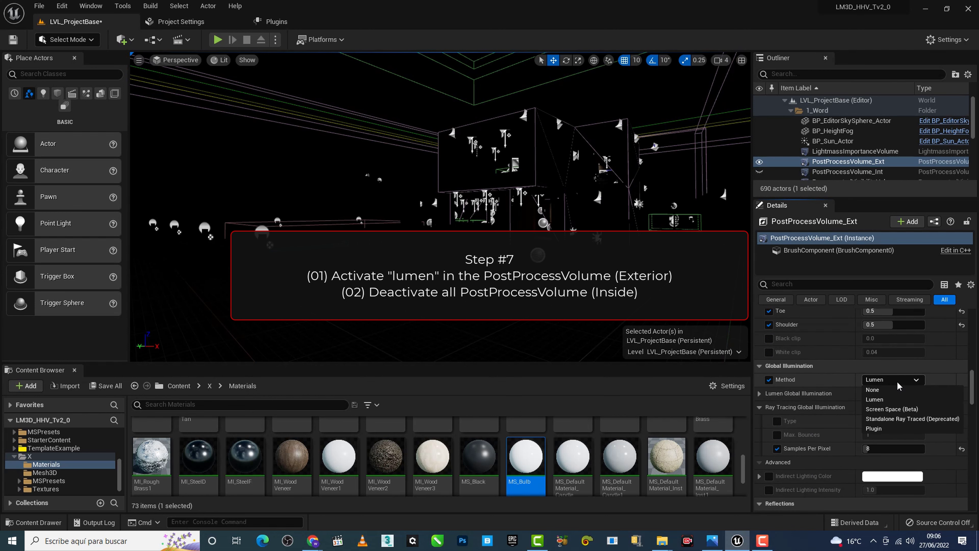
pyautogui.click(896, 401)
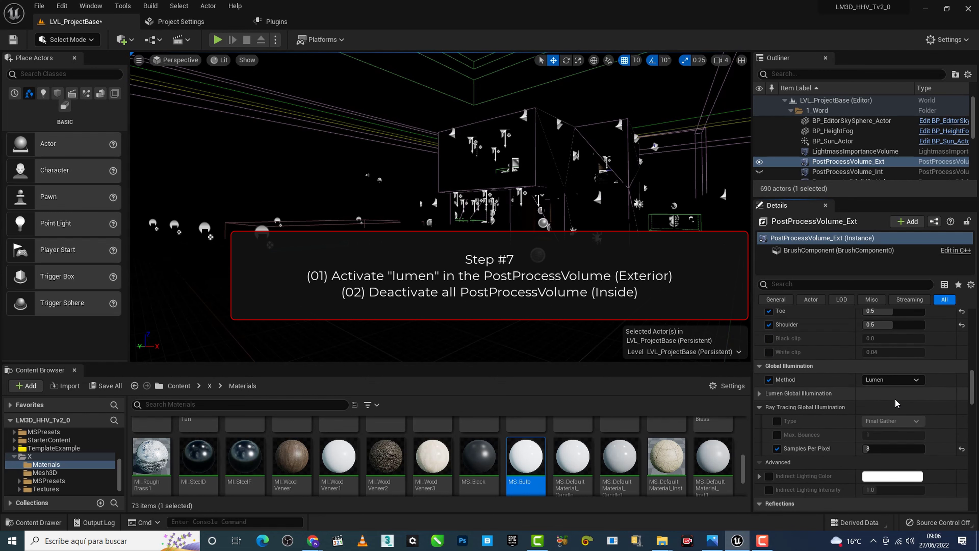
pyautogui.click(758, 395)
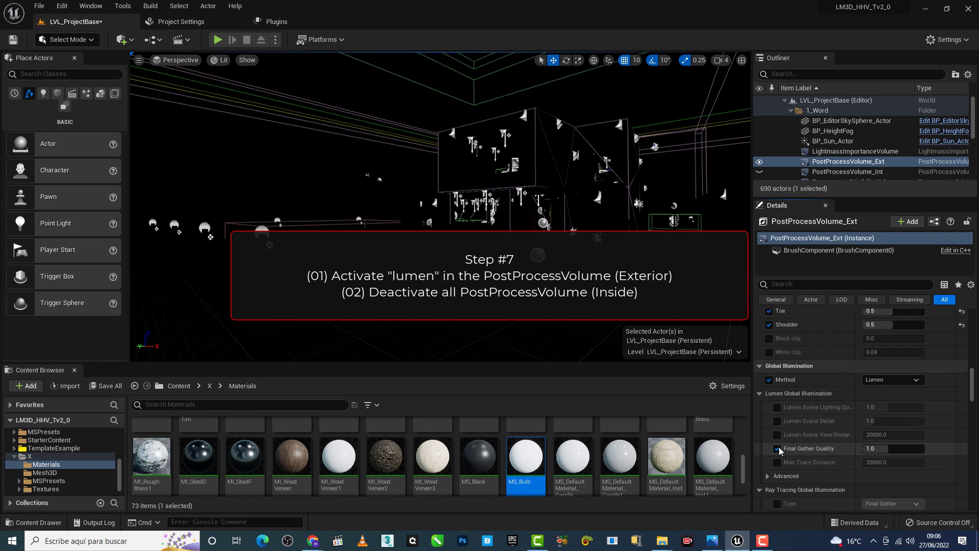
# Change the Reflections Method from Standalone Ray Traced to Lumen
pyautogui.scroll(-3, 773, 385)
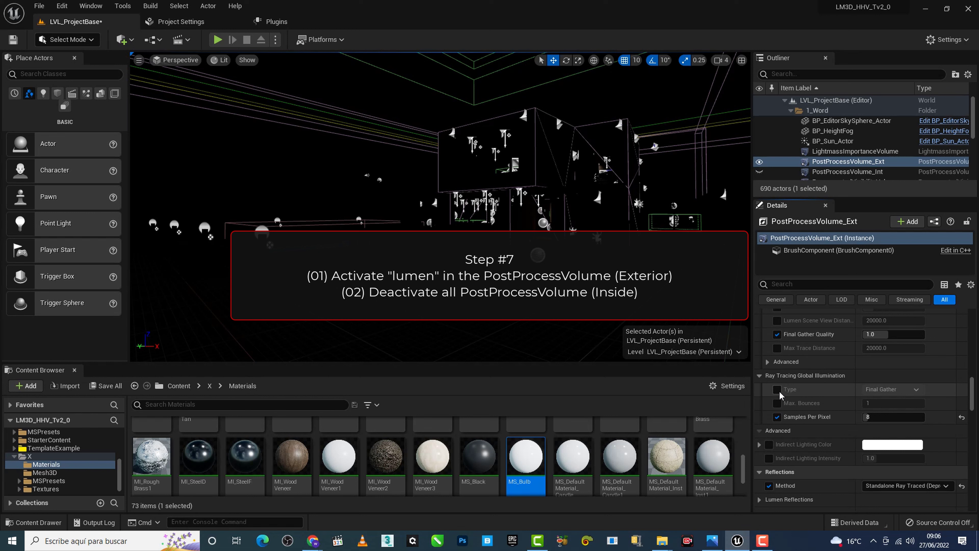
pyautogui.scroll(-1, 935, 400)
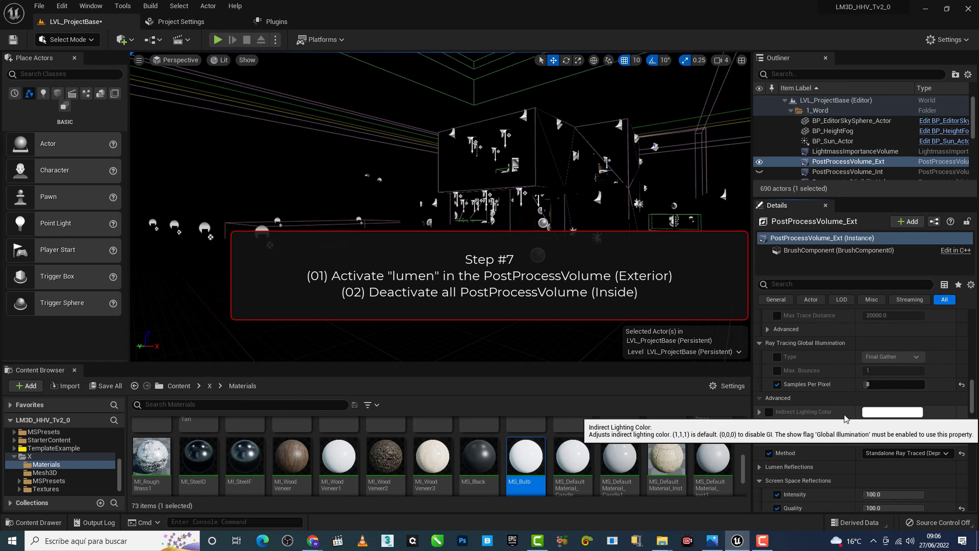
pyautogui.scroll(-1, 789, 424)
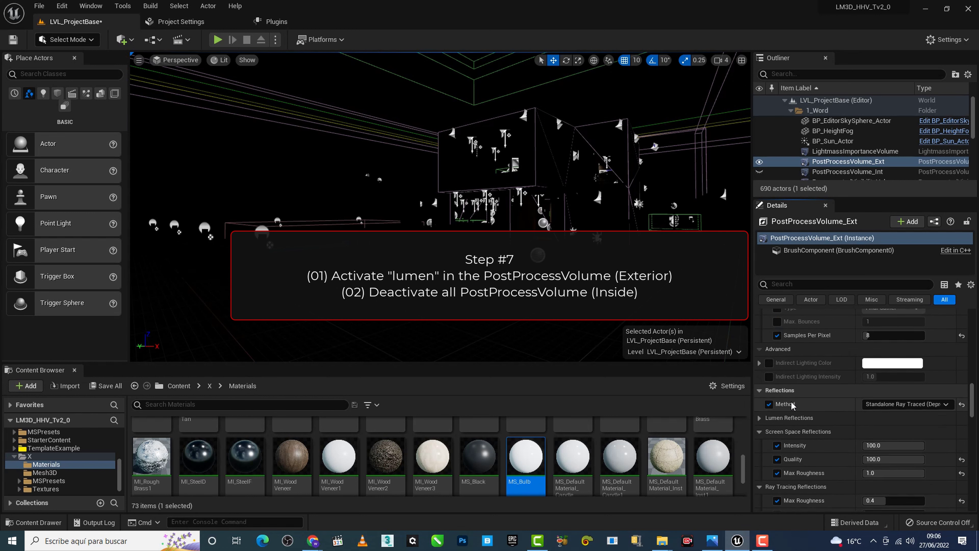
pyautogui.click(947, 405)
pyautogui.click(893, 424)
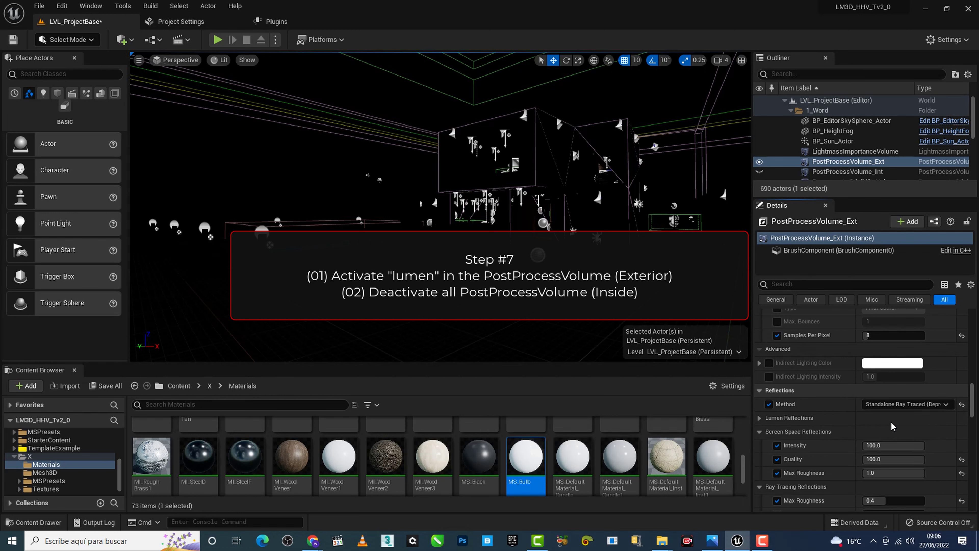
pyautogui.scroll(-1, 868, 386)
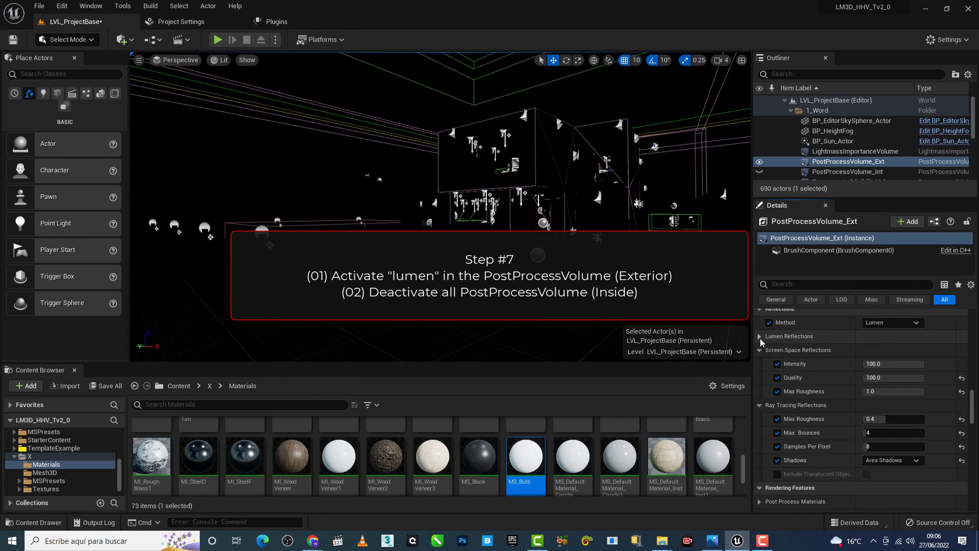
pyautogui.click(760, 370)
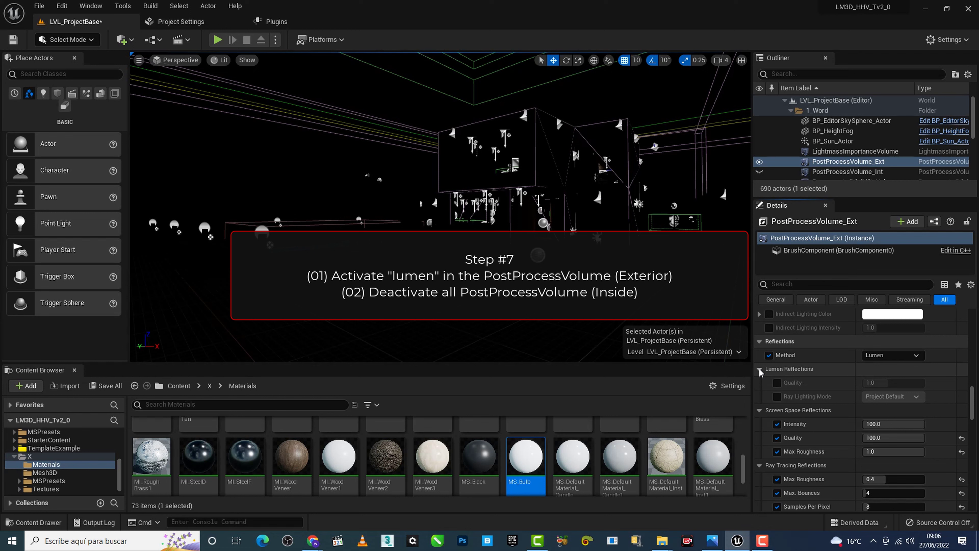
pyautogui.click(759, 369)
pyautogui.scroll(-1, 758, 386)
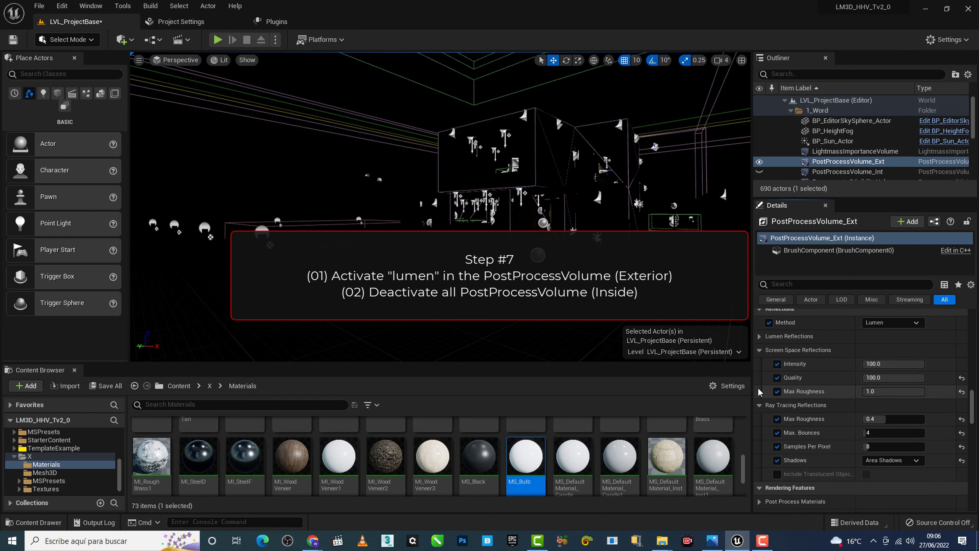
pyautogui.scroll(-2, 765, 415)
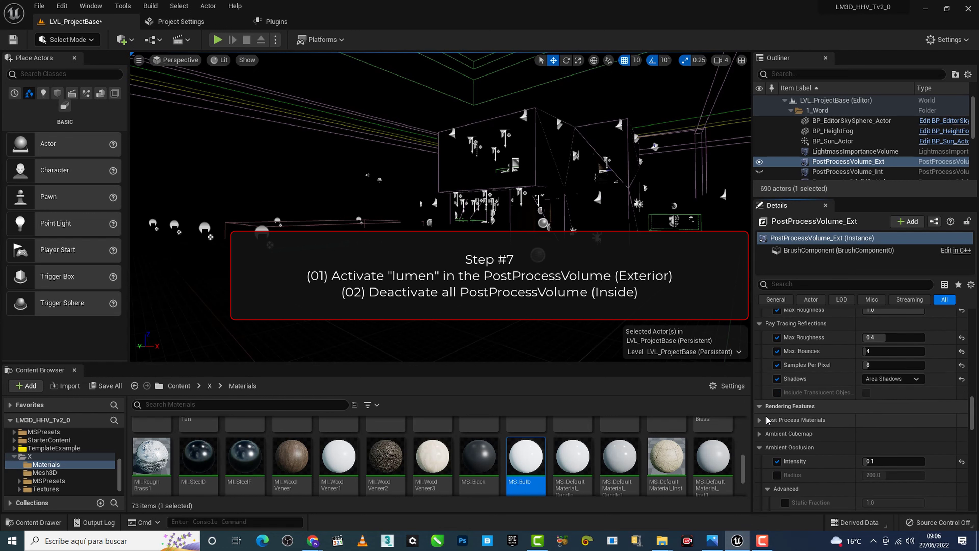
pyautogui.scroll(-1, 766, 417)
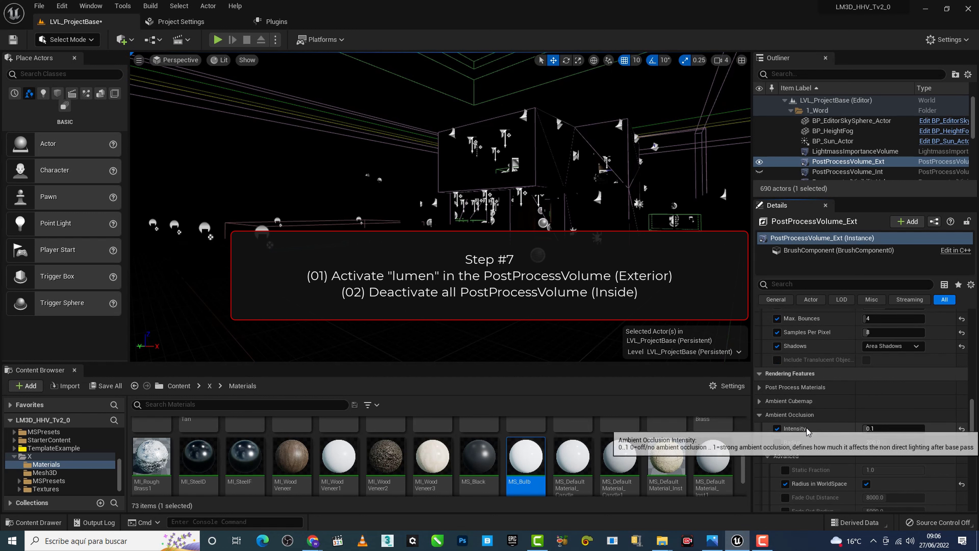
pyautogui.scroll(-1, 874, 440)
pyautogui.scroll(-1, 877, 425)
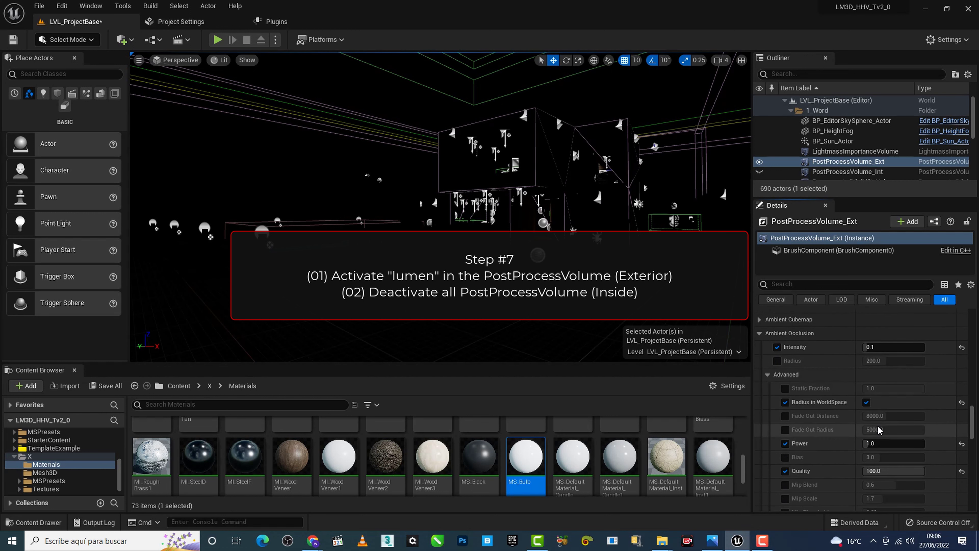
pyautogui.scroll(-1, 878, 425)
pyautogui.scroll(-2, 876, 430)
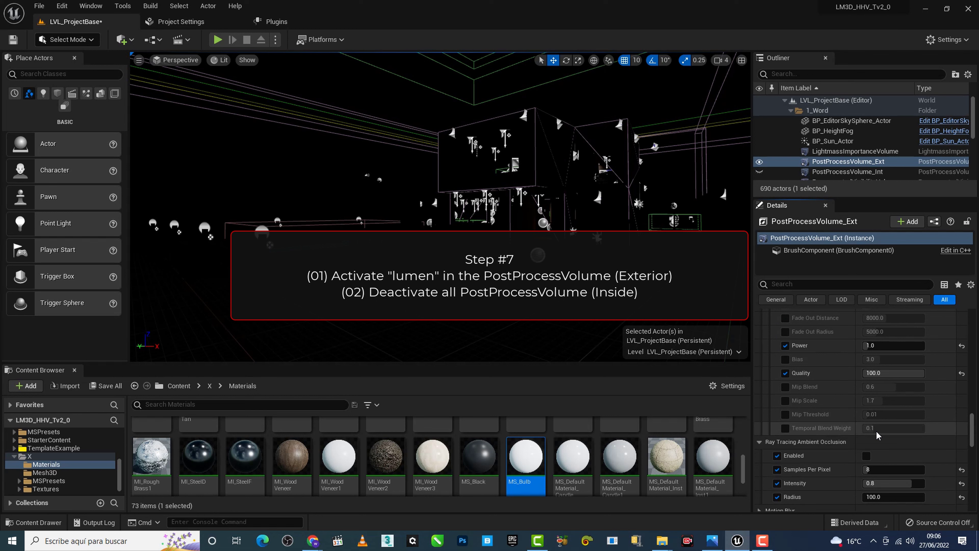
pyautogui.scroll(-1, 876, 430)
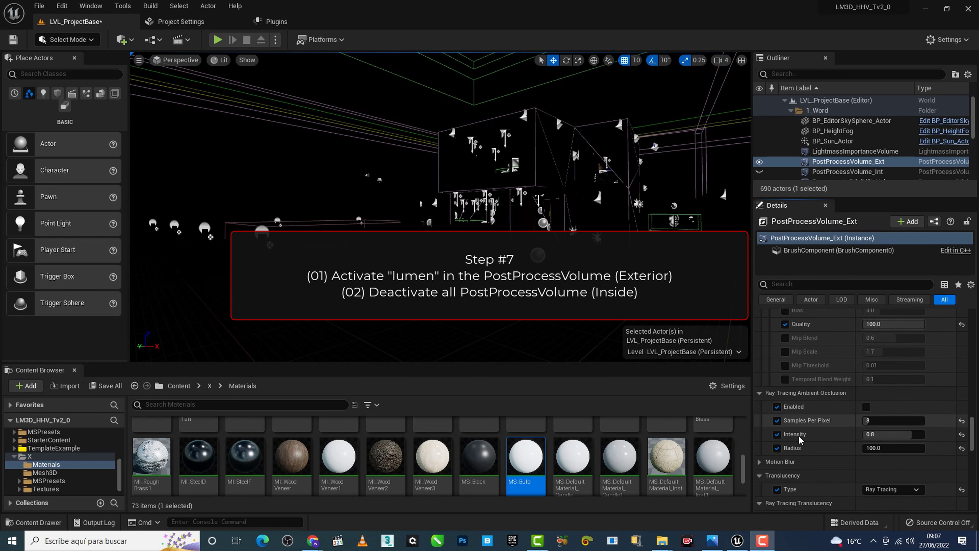
pyautogui.scroll(-2, 797, 441)
pyautogui.scroll(-1, 798, 440)
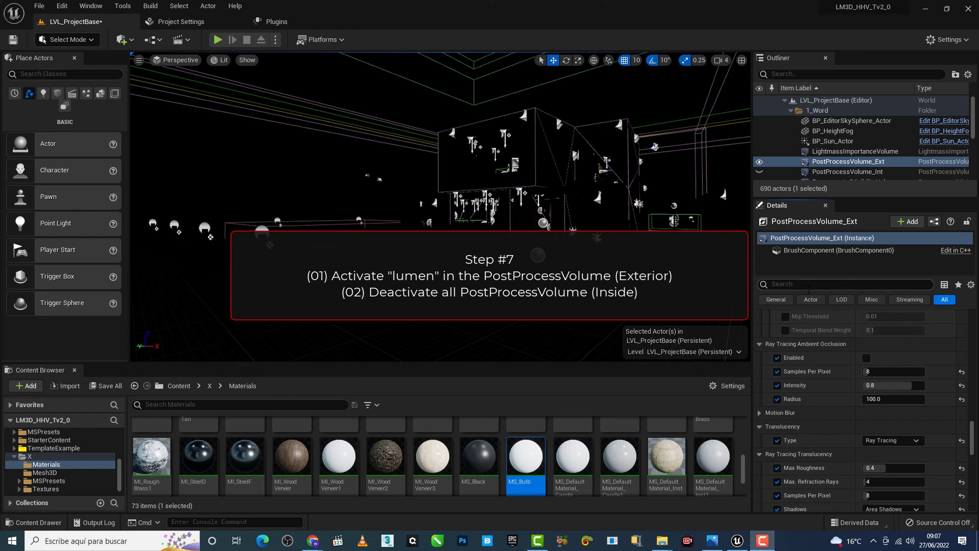
# Filter the Details by 'lumen' to check its settings, then clear the filter
pyautogui.write('lumen')
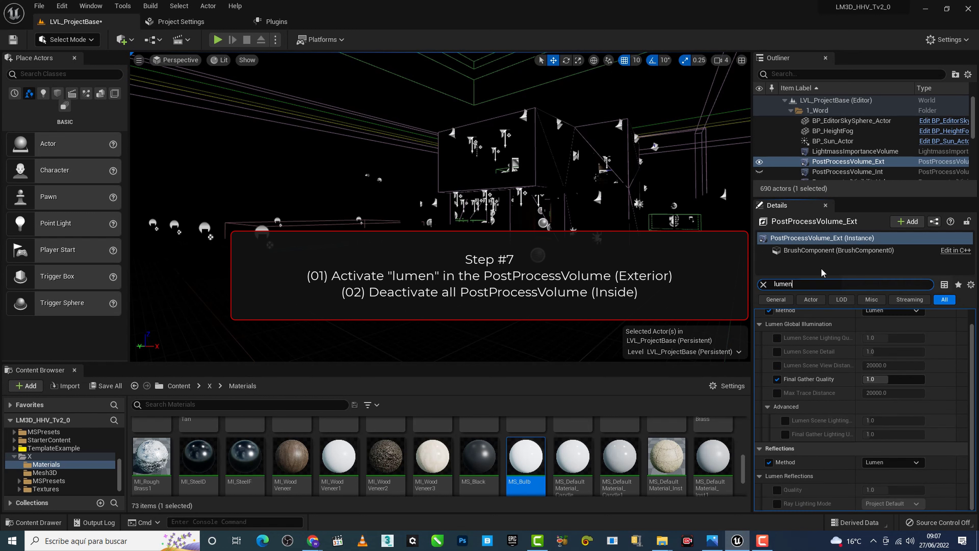
pyautogui.moveTo(822, 275); pyautogui.dragTo(823, 260)
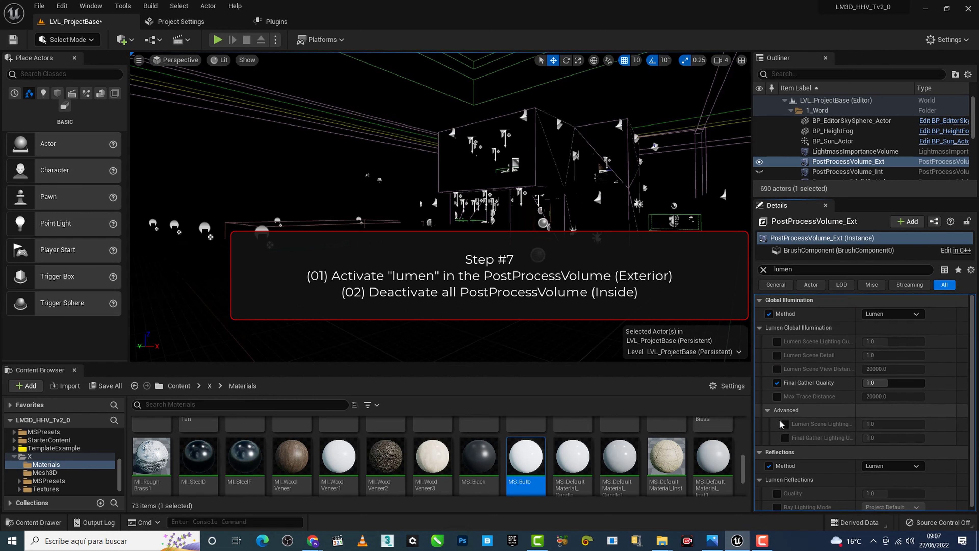
pyautogui.scroll(-1, 775, 441)
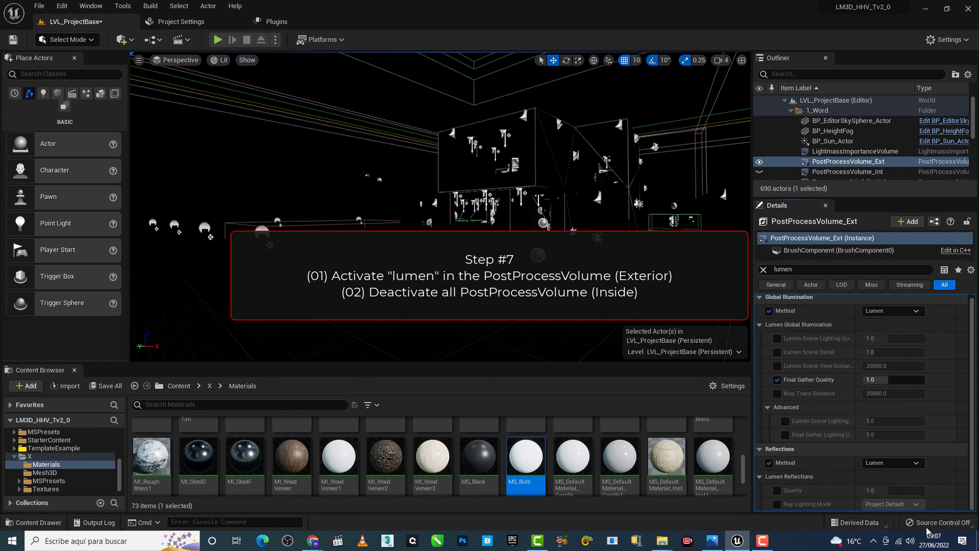
pyautogui.click(764, 270)
# Collapse Mobile Depth of Field and Bloom Advanced, and set Exposure Compensation to 0.25
pyautogui.scroll(1, 972, 319)
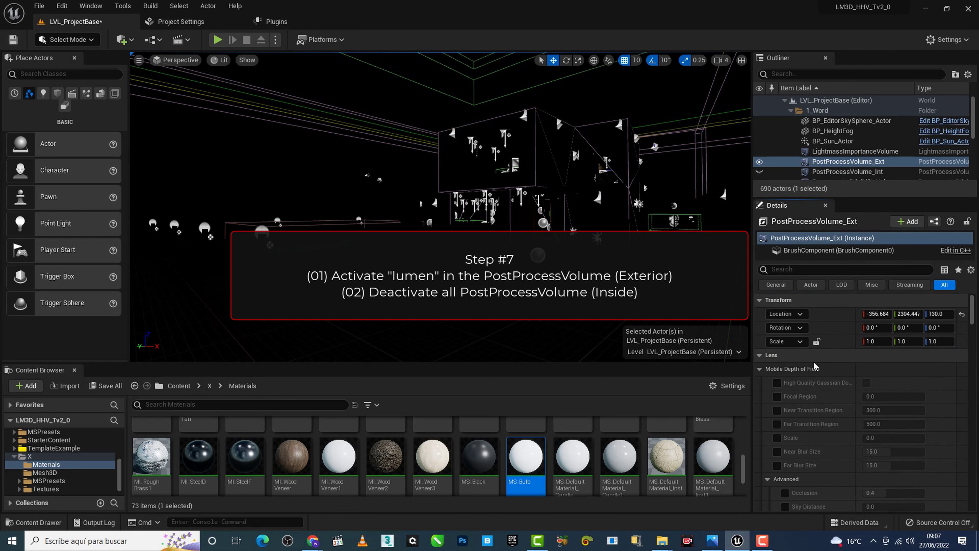
pyautogui.click(787, 368)
pyautogui.scroll(-1, 794, 412)
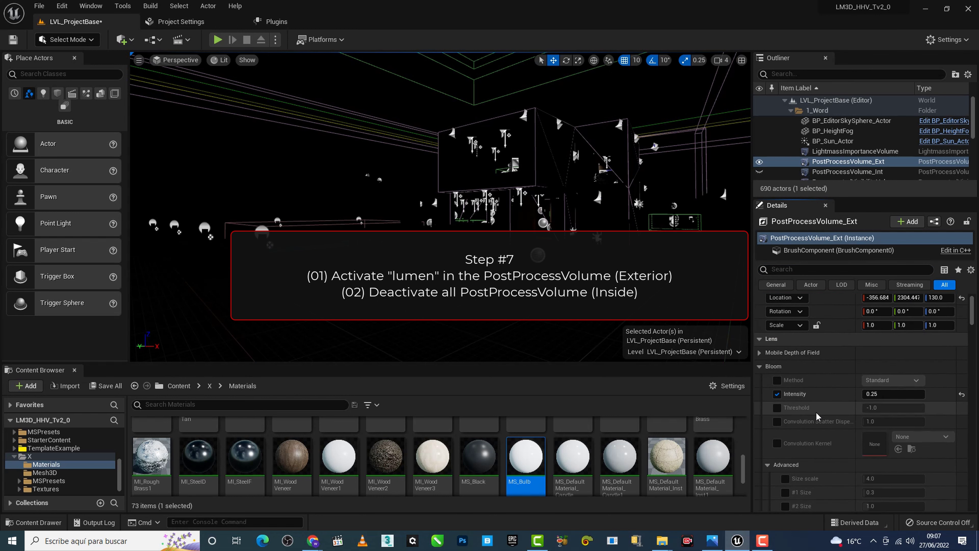
pyautogui.scroll(-3, 769, 390)
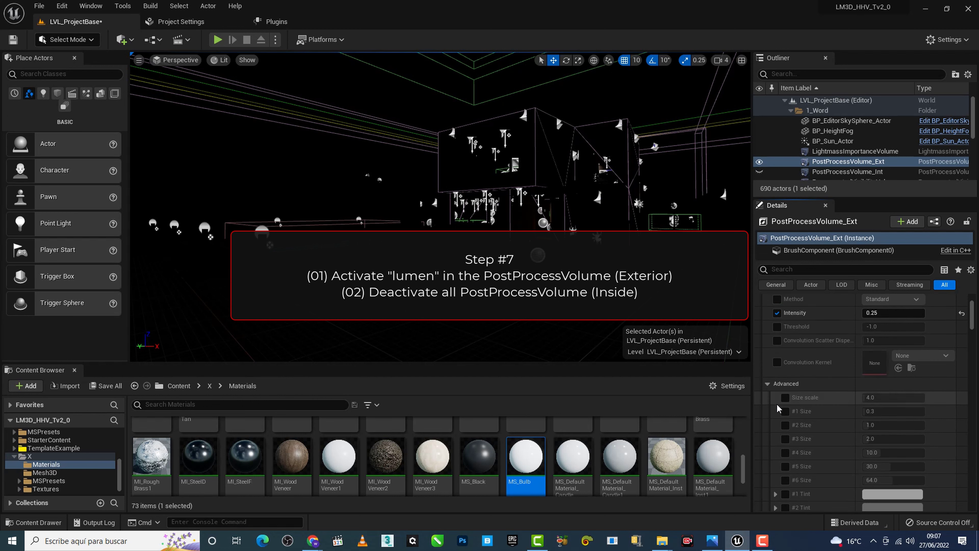
pyautogui.click(771, 386)
pyautogui.scroll(-2, 787, 425)
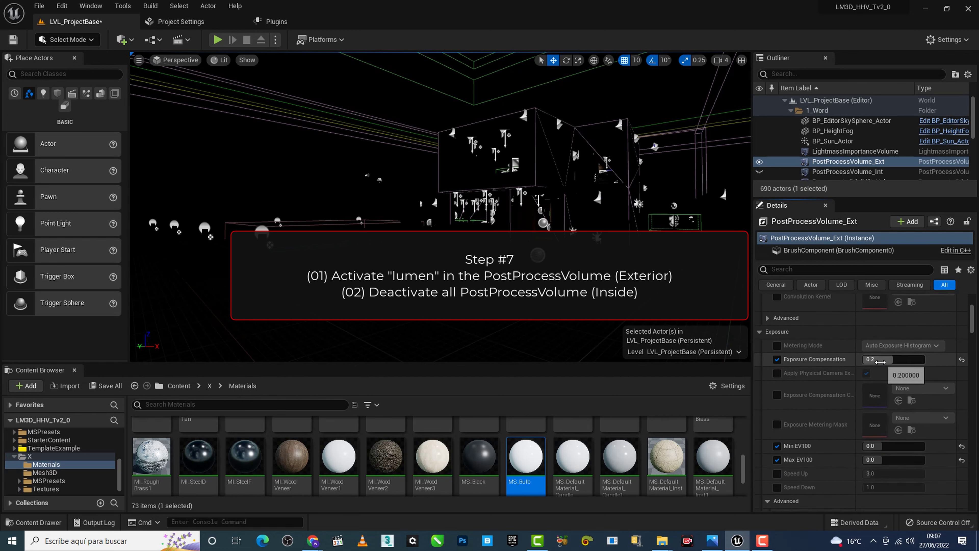
pyautogui.write('5')
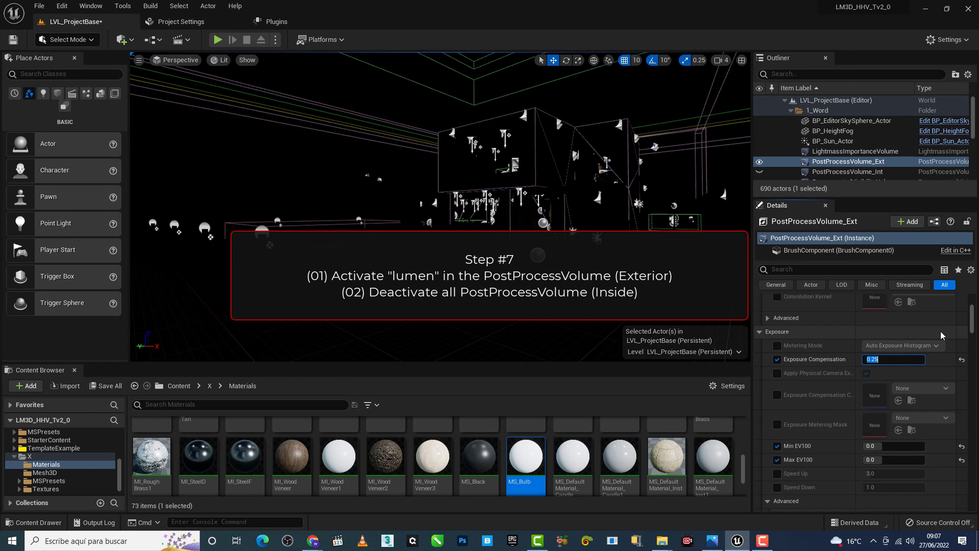
pyautogui.moveTo(971, 323); pyautogui.dragTo(972, 302)
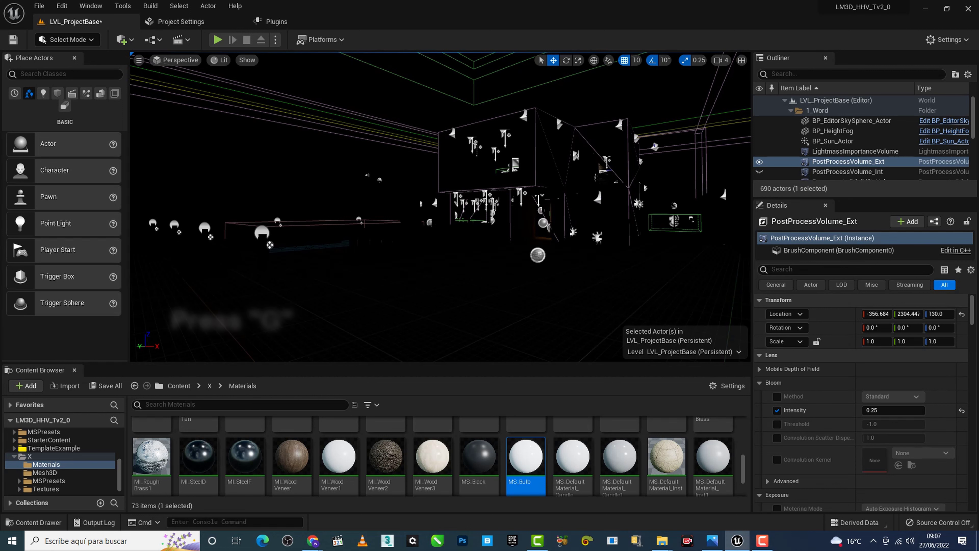
# Select BP_EditorSkySphere_Actor and tick Visible in its Rendering settings
pyautogui.press('g')
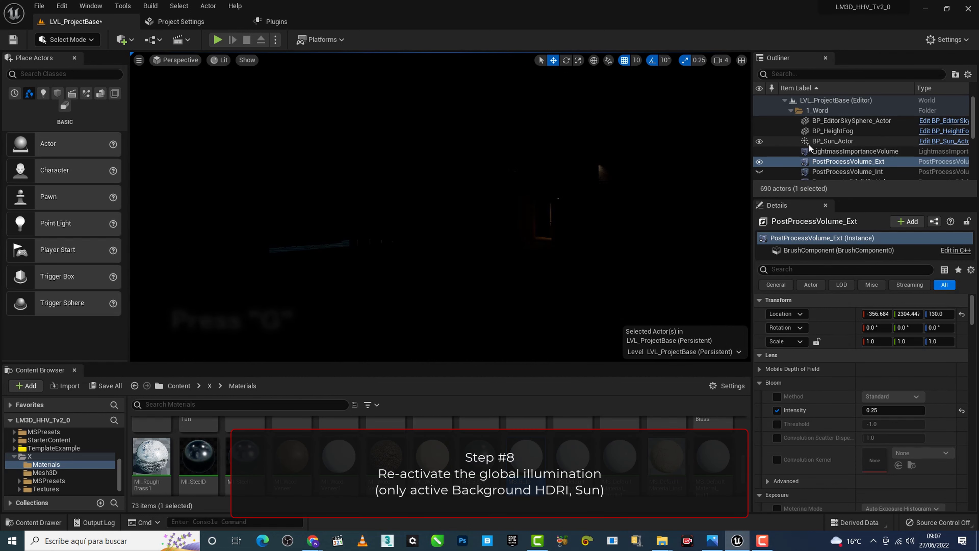
pyautogui.click(823, 122)
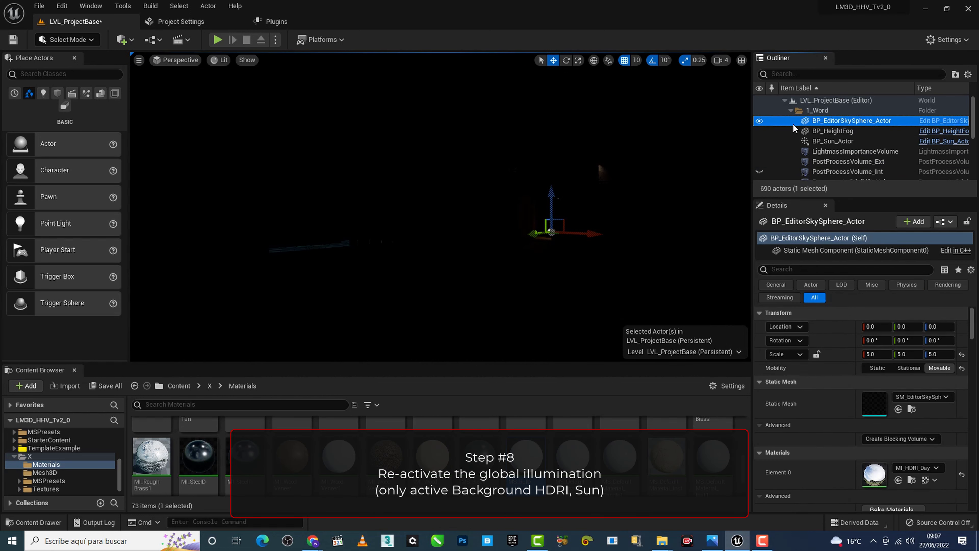
pyautogui.scroll(-3, 878, 439)
pyautogui.scroll(-3, 865, 465)
pyautogui.scroll(-3, 865, 466)
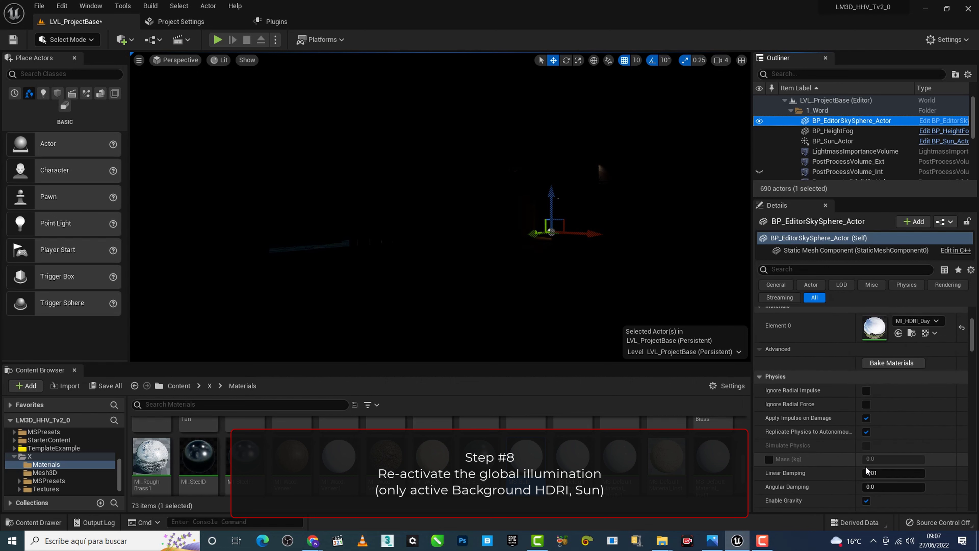
pyautogui.scroll(-2, 789, 407)
pyautogui.scroll(-3, 796, 430)
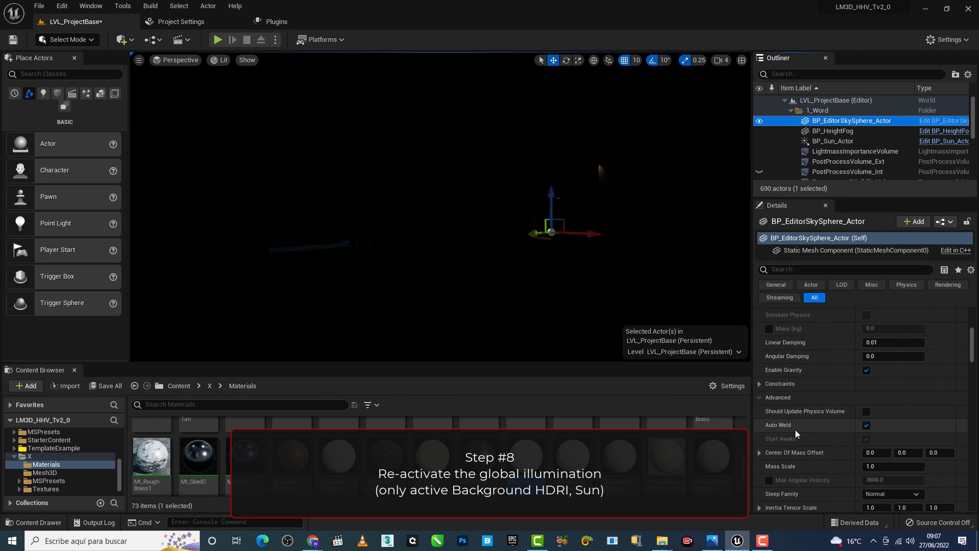
pyautogui.scroll(-2, 795, 429)
pyautogui.scroll(-2, 795, 429)
pyautogui.scroll(-3, 794, 432)
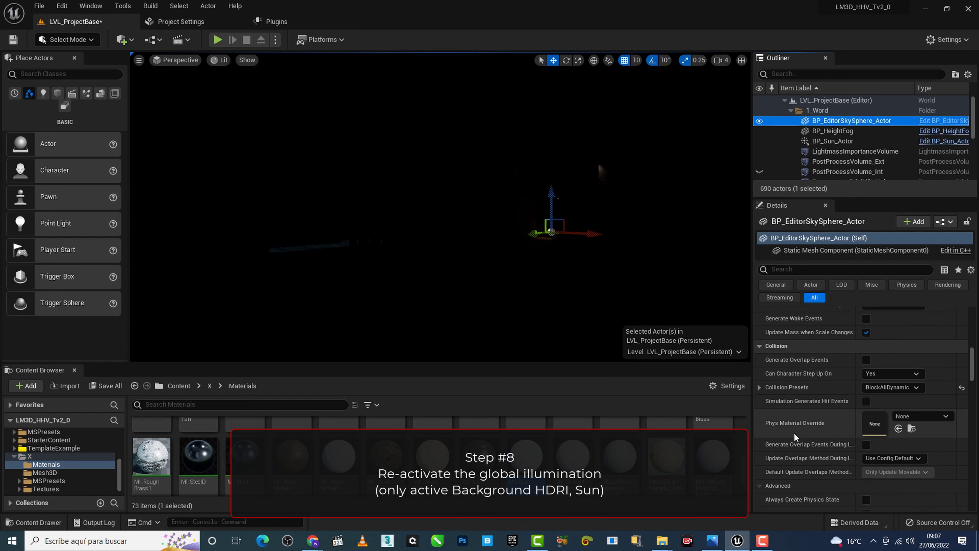
pyautogui.scroll(-3, 795, 432)
pyautogui.scroll(-3, 794, 432)
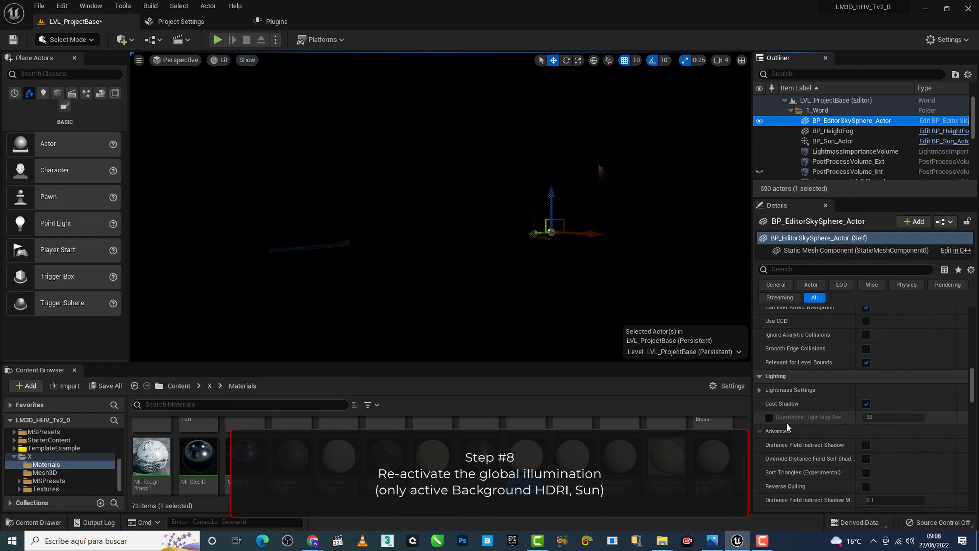
pyautogui.scroll(-3, 806, 447)
pyautogui.scroll(-3, 808, 452)
pyautogui.scroll(-2, 808, 452)
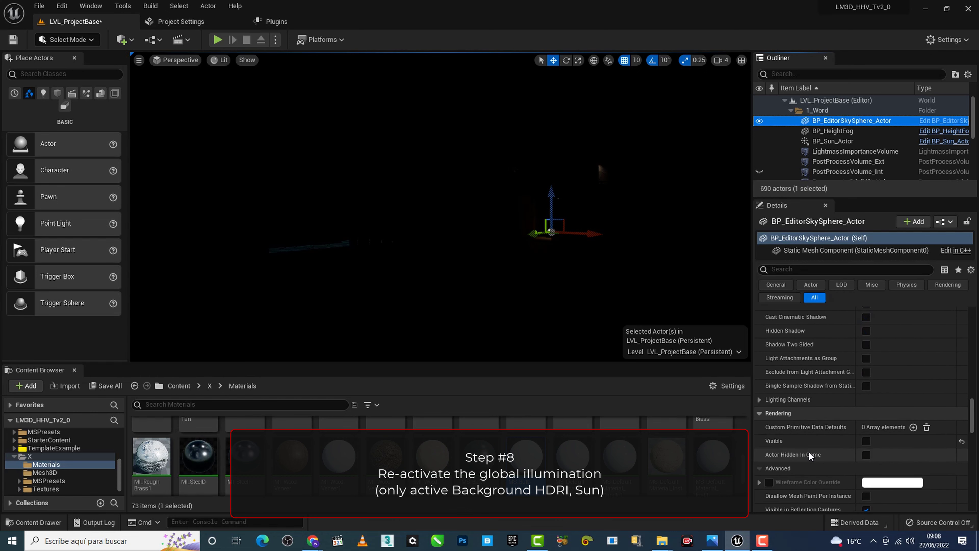
pyautogui.click(865, 440)
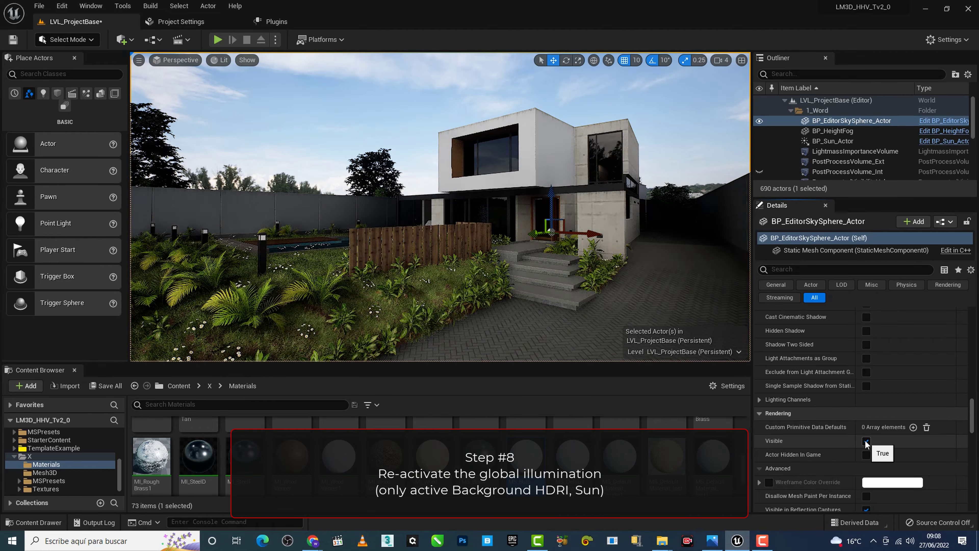
# Select BP_Sun_Actor and tick Visible in its Rendering settings
pyautogui.click(833, 140)
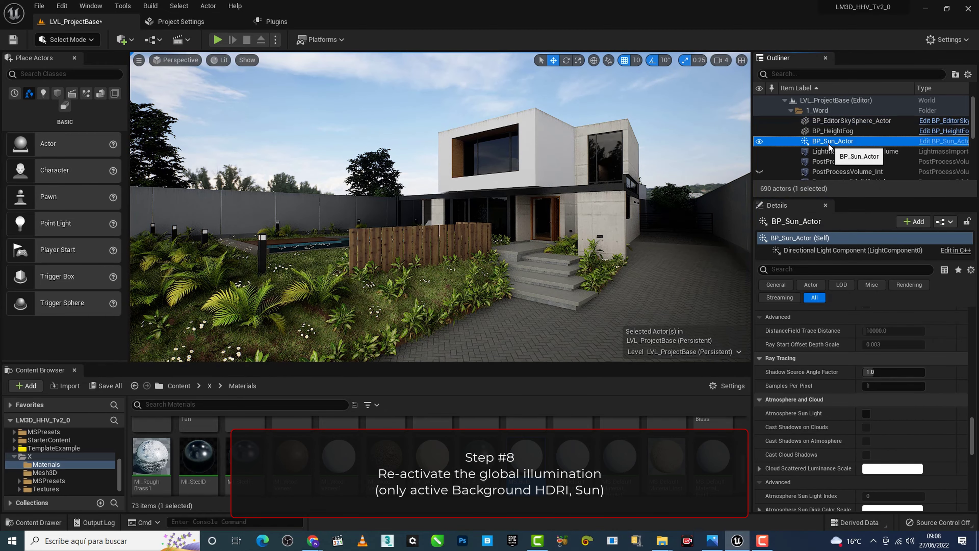
pyautogui.scroll(2, 908, 441)
pyautogui.scroll(3, 908, 442)
pyautogui.scroll(3, 908, 444)
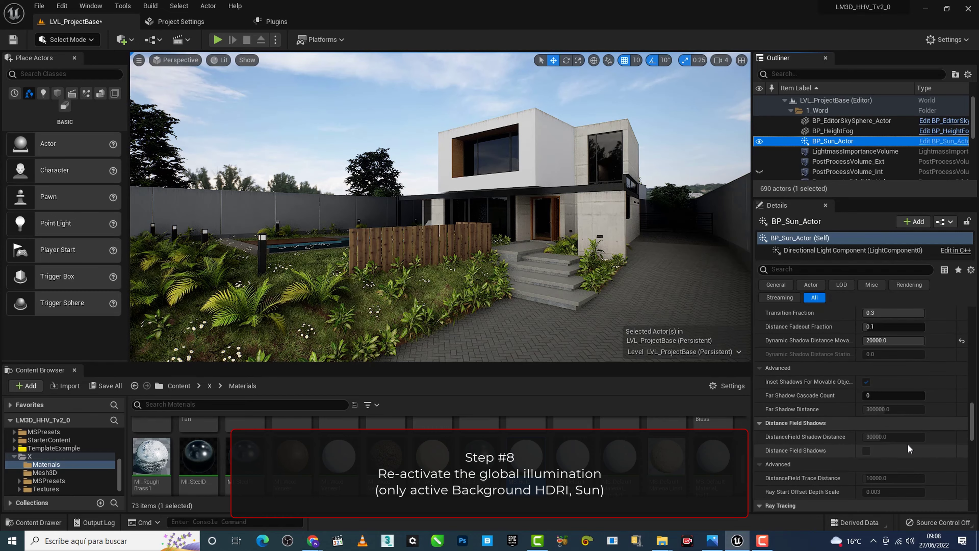
pyautogui.scroll(2, 908, 446)
pyautogui.scroll(3, 908, 445)
pyautogui.scroll(2, 908, 445)
pyautogui.scroll(3, 908, 444)
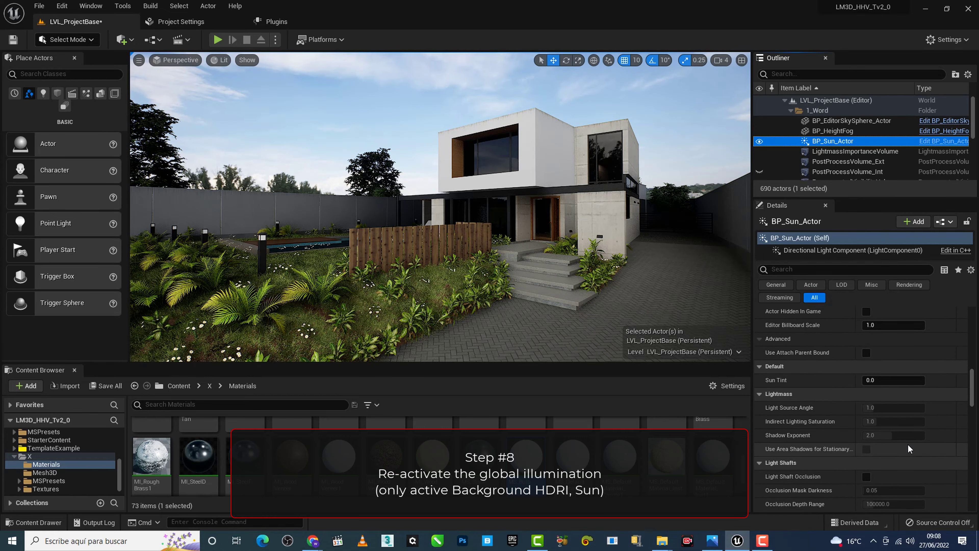
pyautogui.scroll(2, 870, 421)
pyautogui.scroll(2, 870, 421)
pyautogui.scroll(2, 852, 380)
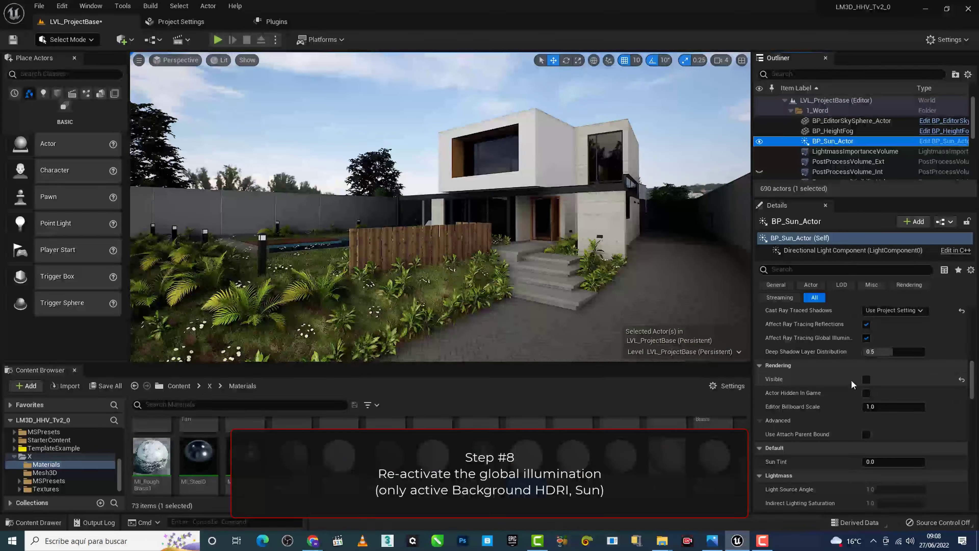
pyautogui.click(867, 380)
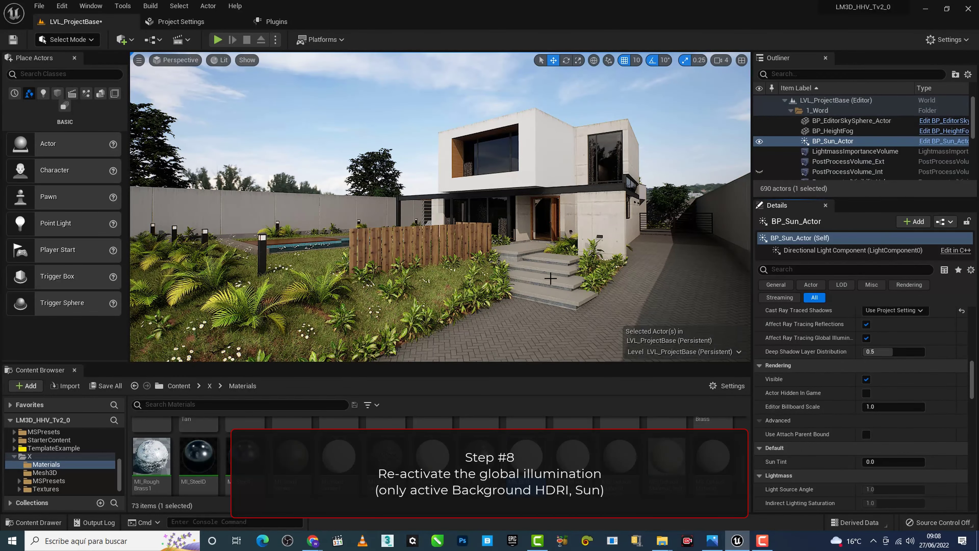
# Hide and reshow the sky sphere and sun in the Outliner to compare lighting
pyautogui.click(760, 121)
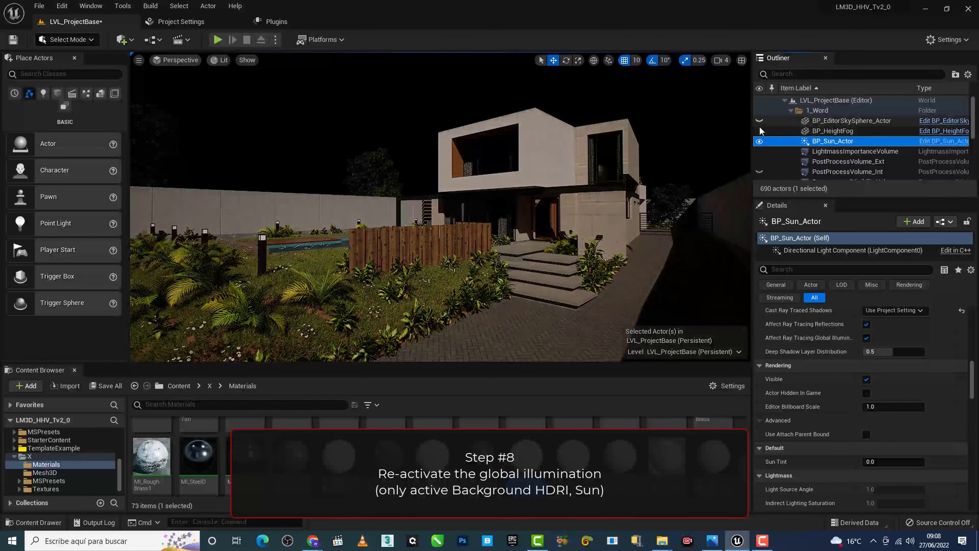
pyautogui.click(759, 141)
pyautogui.click(759, 143)
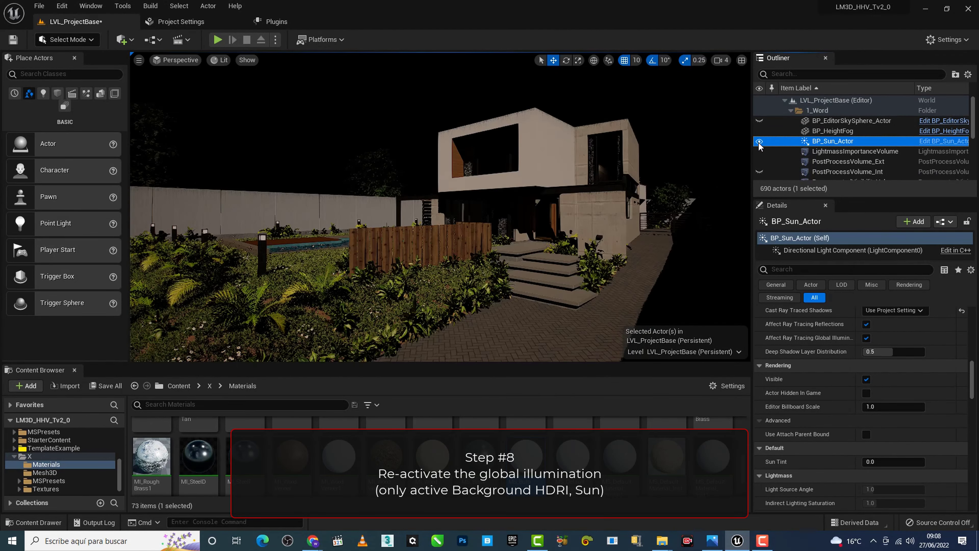
pyautogui.click(760, 121)
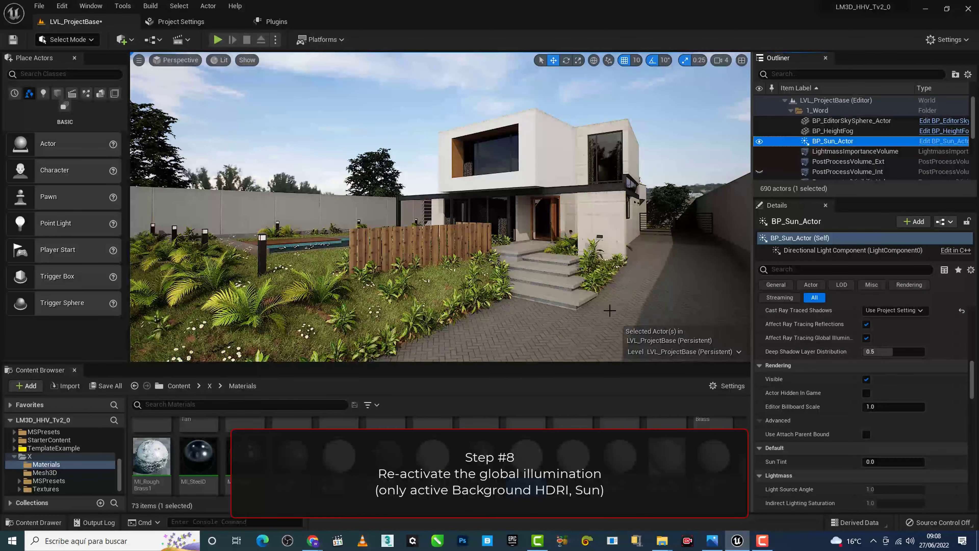
pyautogui.moveTo(610, 310); pyautogui.dragTo(634, 323, button='right')
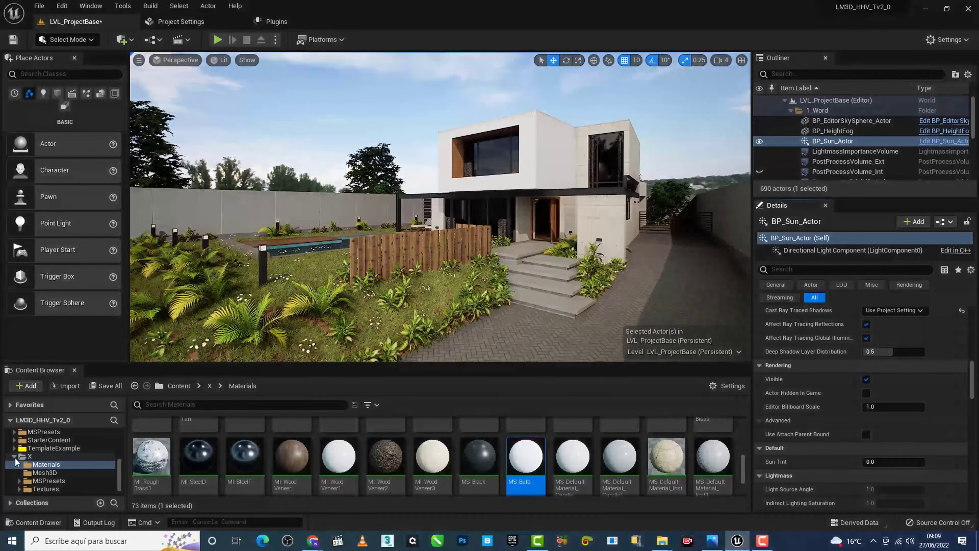
# Navigate the Content Browser from Materials up to the top-level Content folder
pyautogui.click(30, 456)
pyautogui.scroll(3, 42, 459)
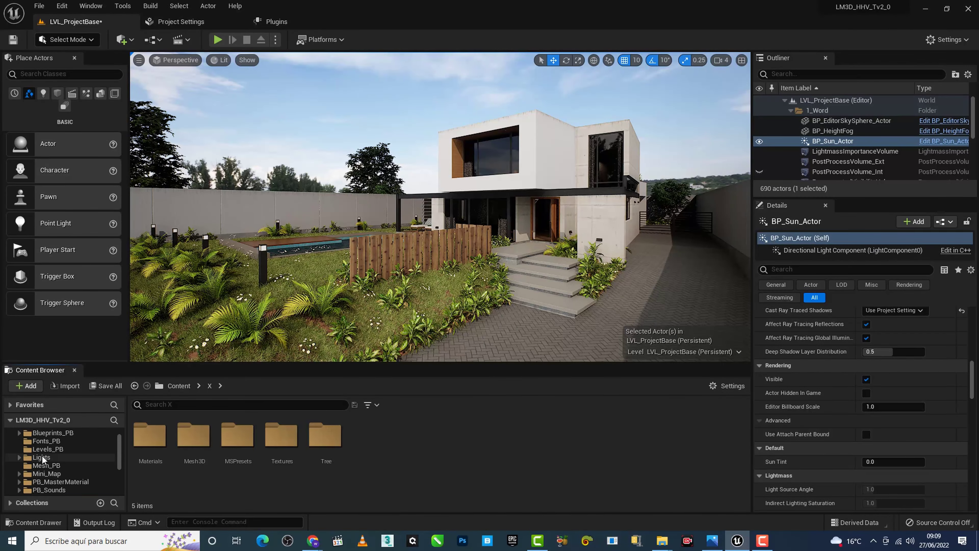
pyautogui.scroll(2, 38, 458)
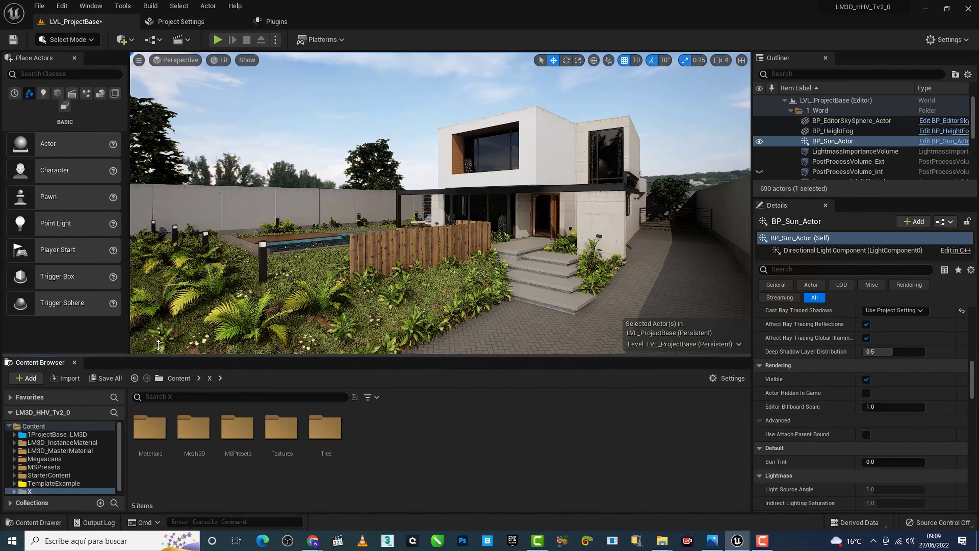
pyautogui.moveTo(157, 357); pyautogui.dragTo(156, 340)
pyautogui.click(60, 415)
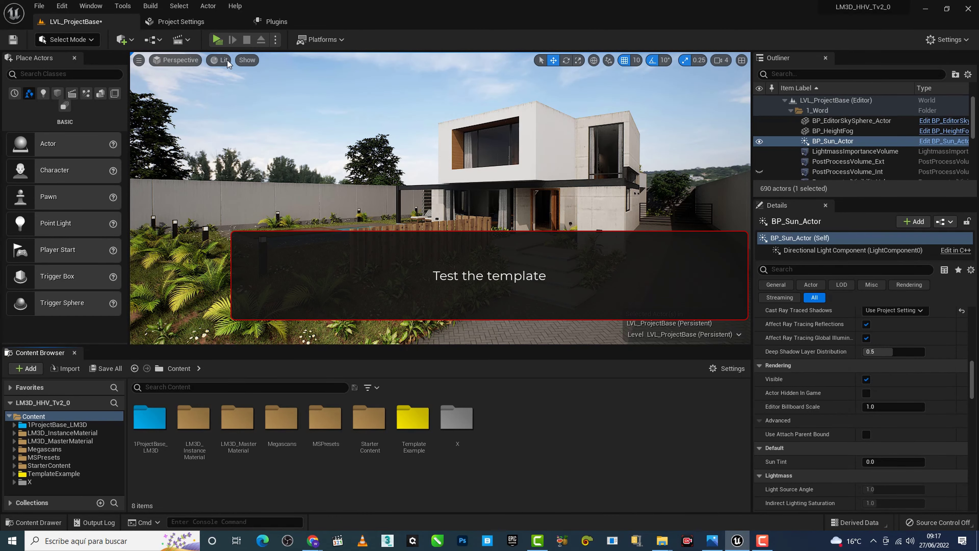
# Launch the standalone preview, check keyboard and controller layouts under Controls, then start playing
pyautogui.click(217, 39)
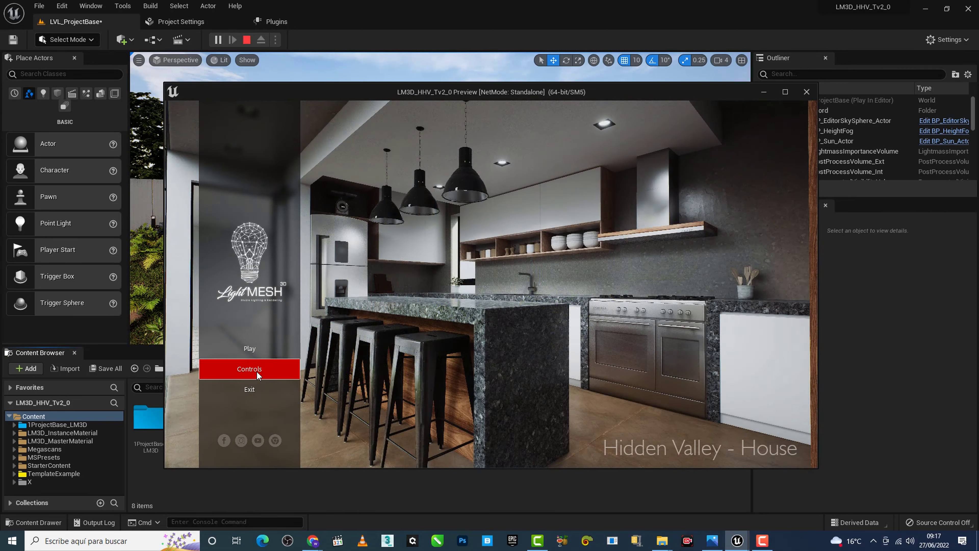
pyautogui.click(257, 371)
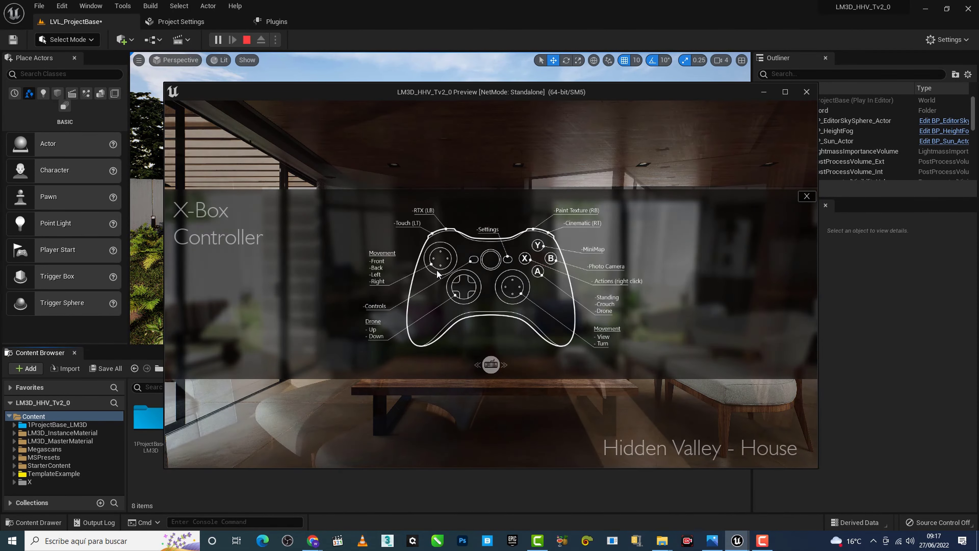
pyautogui.click(494, 365)
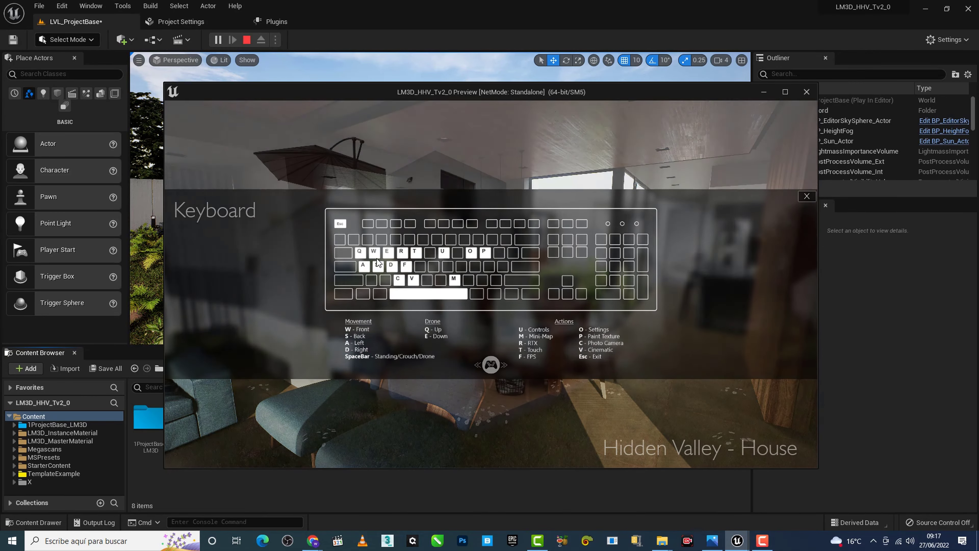
pyautogui.click(494, 365)
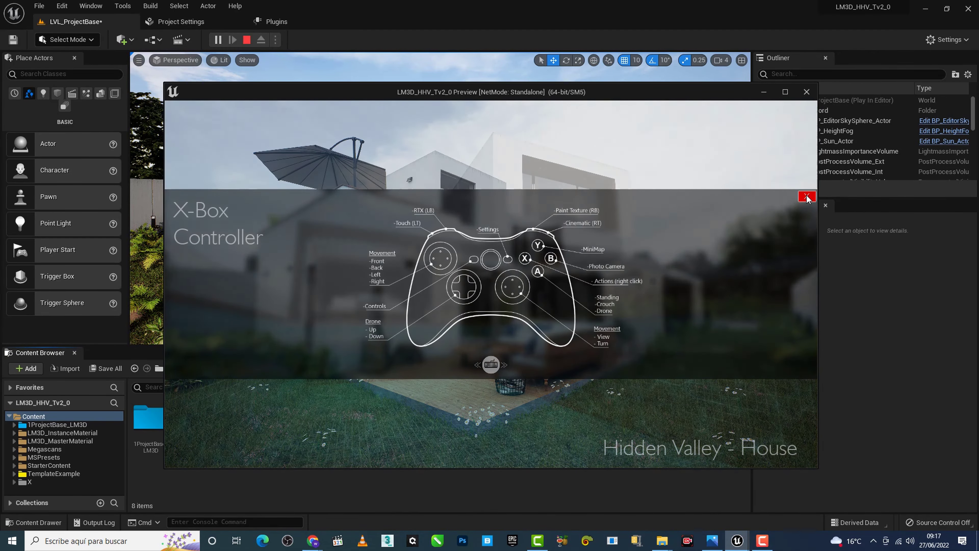
pyautogui.click(807, 196)
pyautogui.click(267, 354)
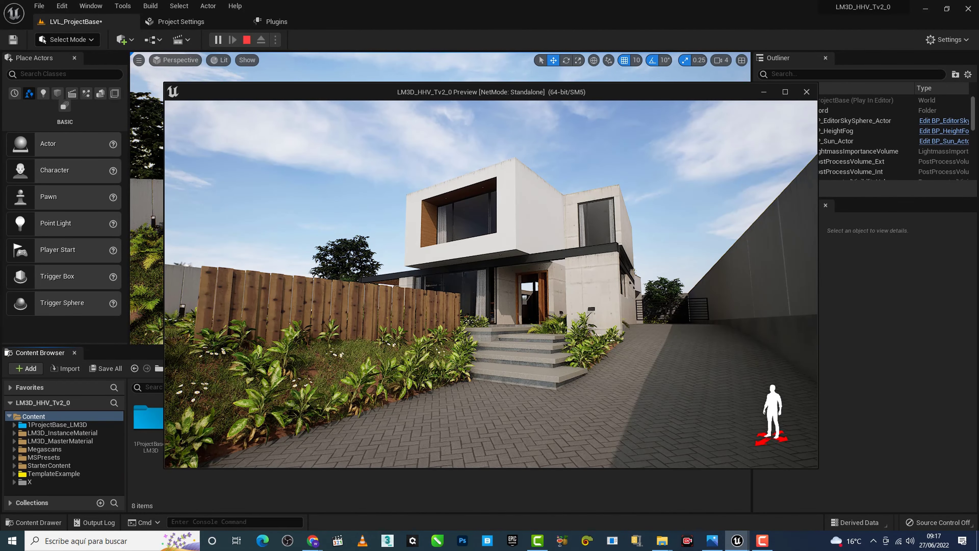
pyautogui.press('u')
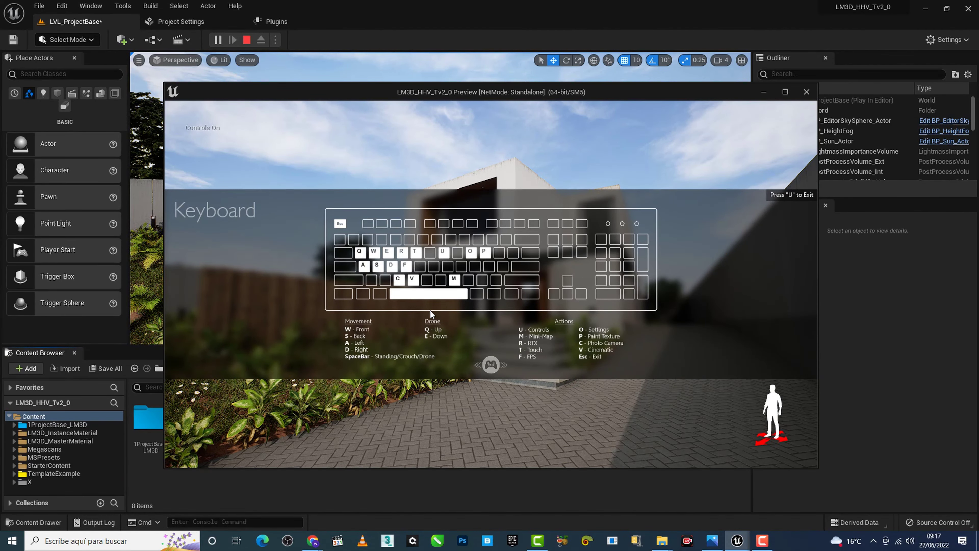
pyautogui.click(493, 369)
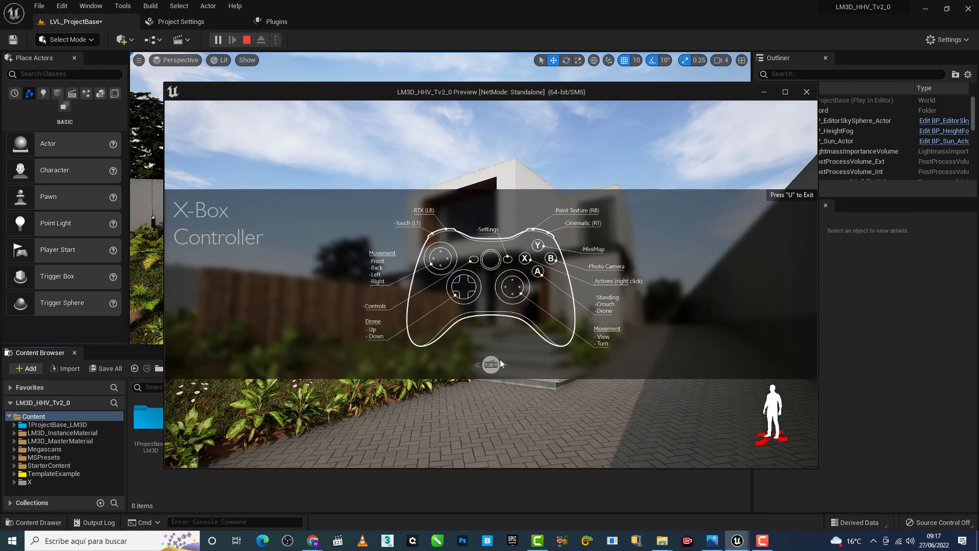
pyautogui.press('o')
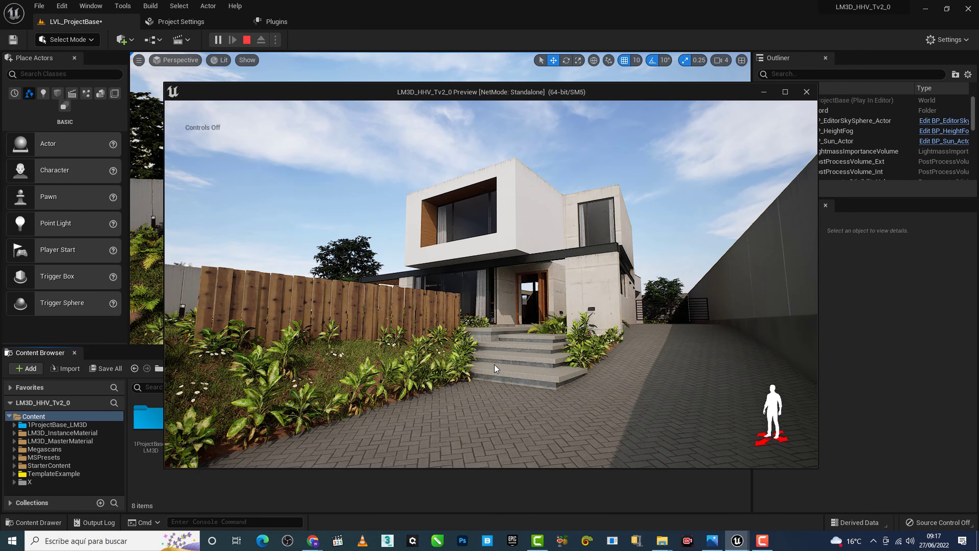
pyautogui.moveTo(429, 167)
pyautogui.mouseDown()
pyautogui.moveTo(740, 198)
pyautogui.moveTo(325, 231)
pyautogui.mouseUp()
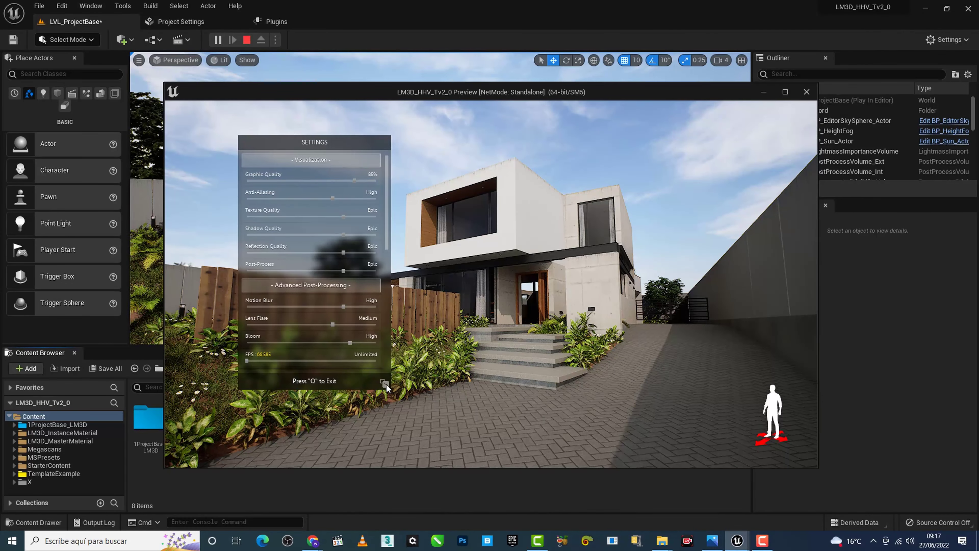
pyautogui.moveTo(387, 383); pyautogui.dragTo(403, 298)
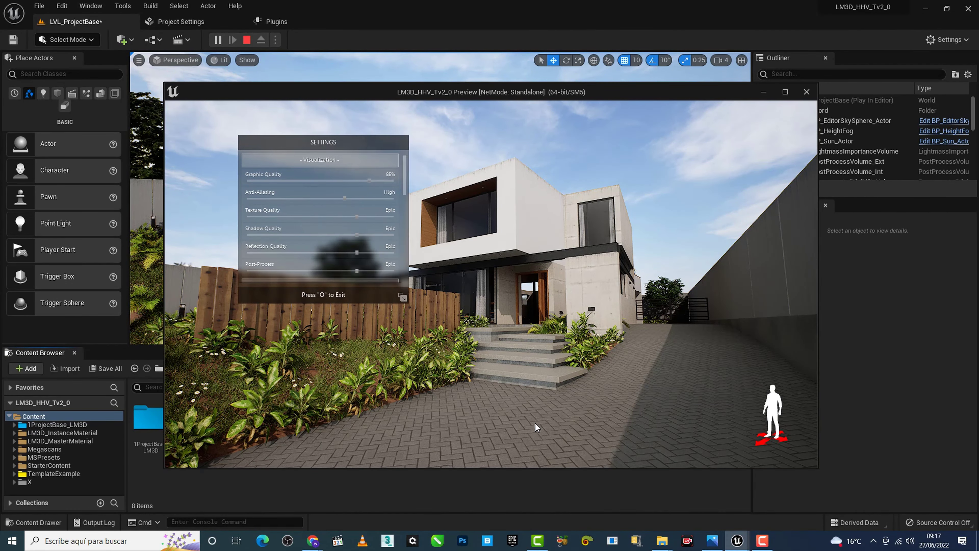
pyautogui.moveTo(403, 298); pyautogui.dragTo(489, 385)
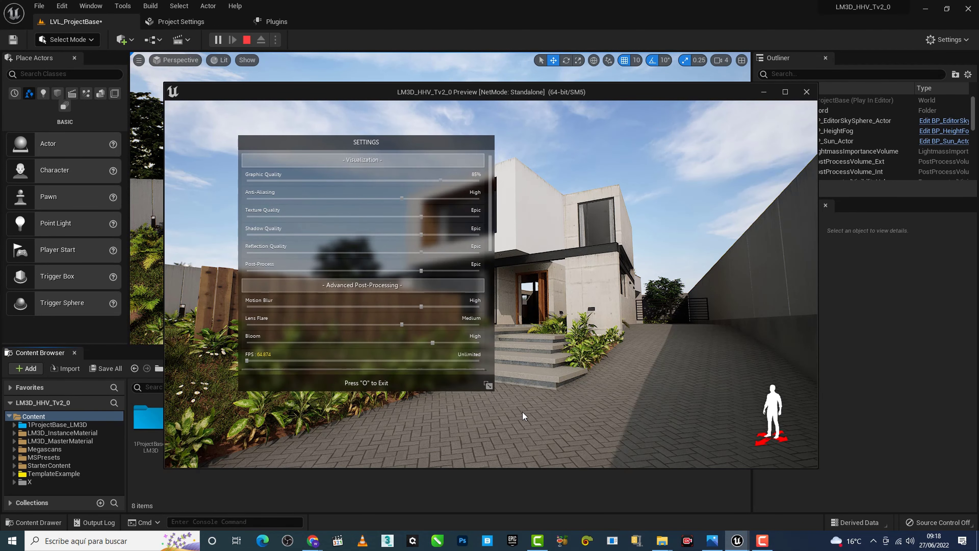
pyautogui.moveTo(523, 416); pyautogui.dragTo(355, 439)
pyautogui.moveTo(320, 146); pyautogui.dragTo(307, 166)
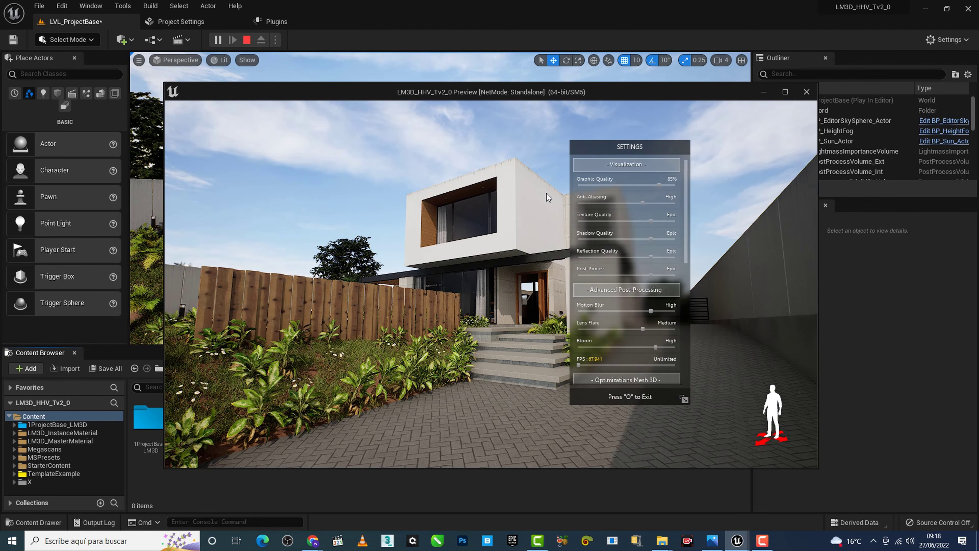
pyautogui.press('p')
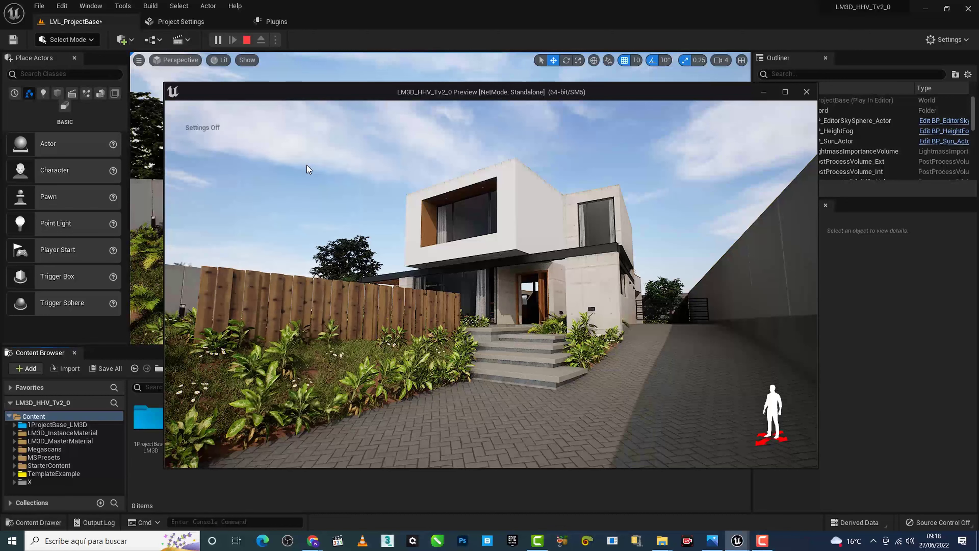
pyautogui.moveTo(439, 183); pyautogui.dragTo(226, 157)
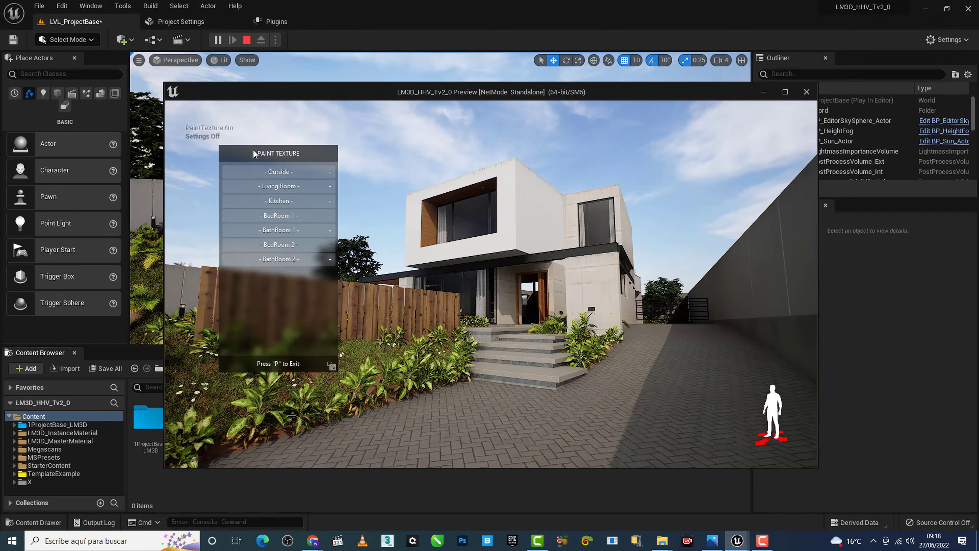
# Apply the stone texture to the house Front under Outside in Paint Texture
pyautogui.click(271, 174)
pyautogui.click(281, 186)
pyautogui.click(299, 201)
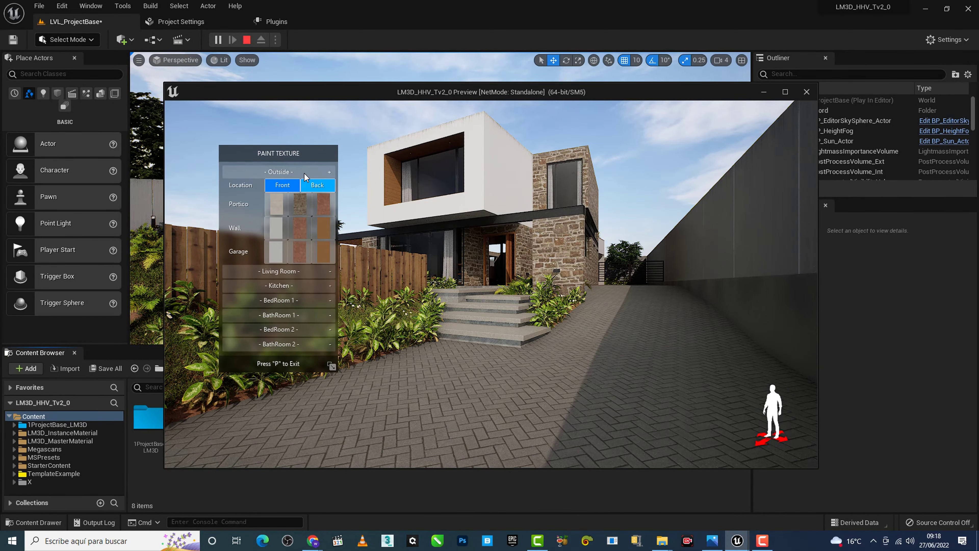
pyautogui.click(305, 171)
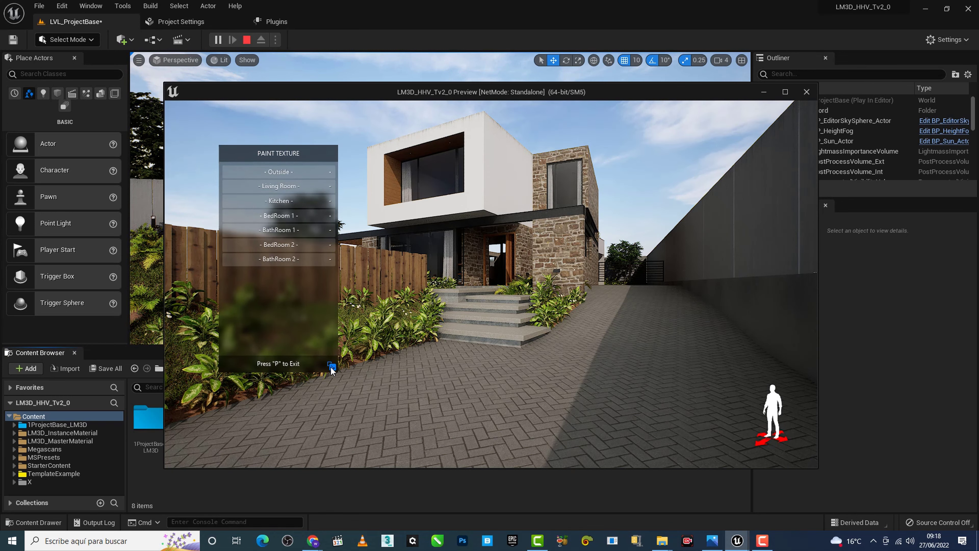
# Resize and move the Paint Texture menu right, close it, and show the minimap
pyautogui.moveTo(331, 367)
pyautogui.mouseDown()
pyautogui.moveTo(325, 302)
pyautogui.moveTo(346, 318)
pyautogui.mouseUp()
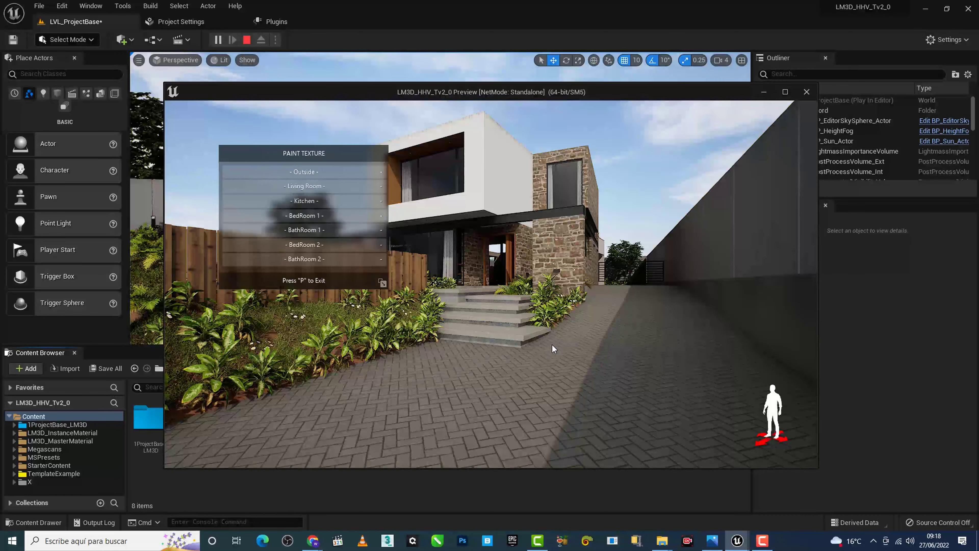
pyautogui.moveTo(293, 425); pyautogui.dragTo(257, 402)
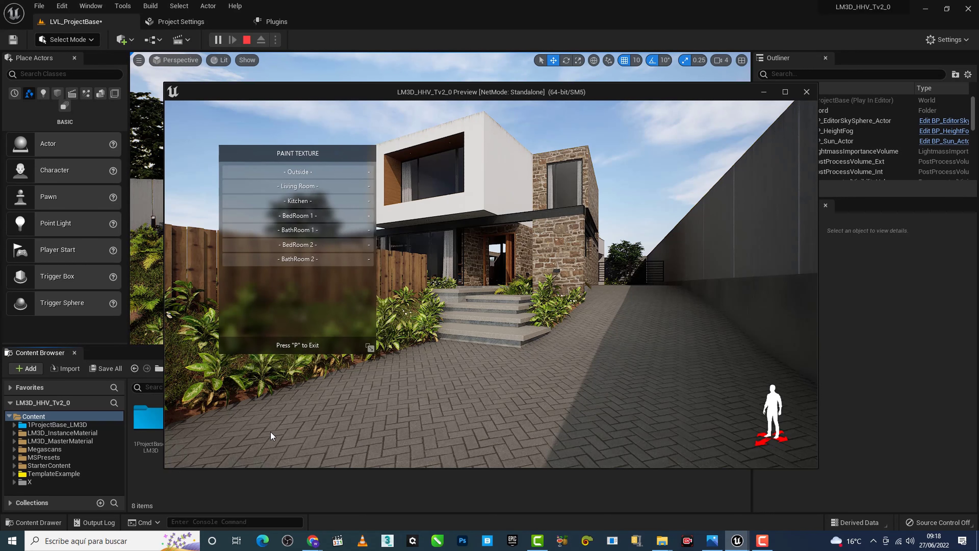
pyautogui.moveTo(291, 154); pyautogui.dragTo(623, 191)
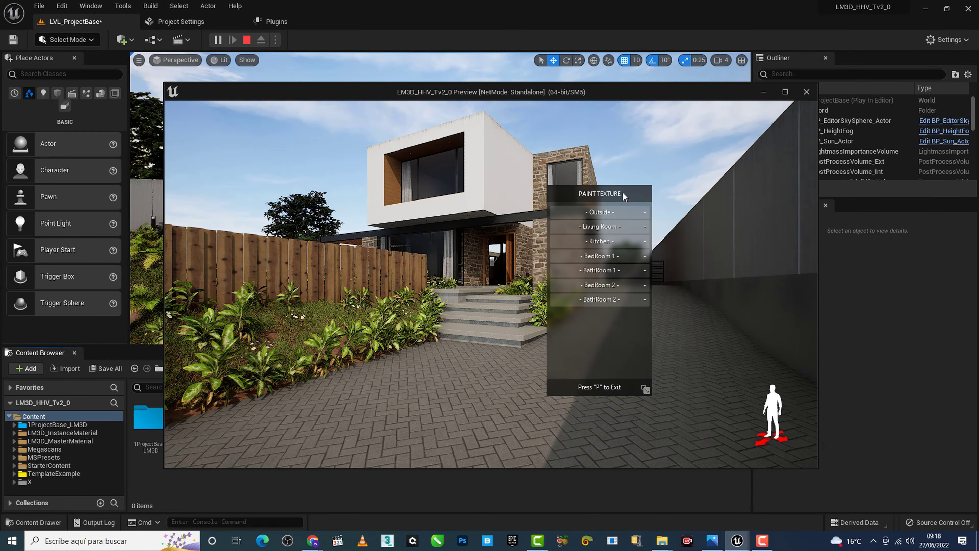
pyautogui.press('p')
pyautogui.press('m')
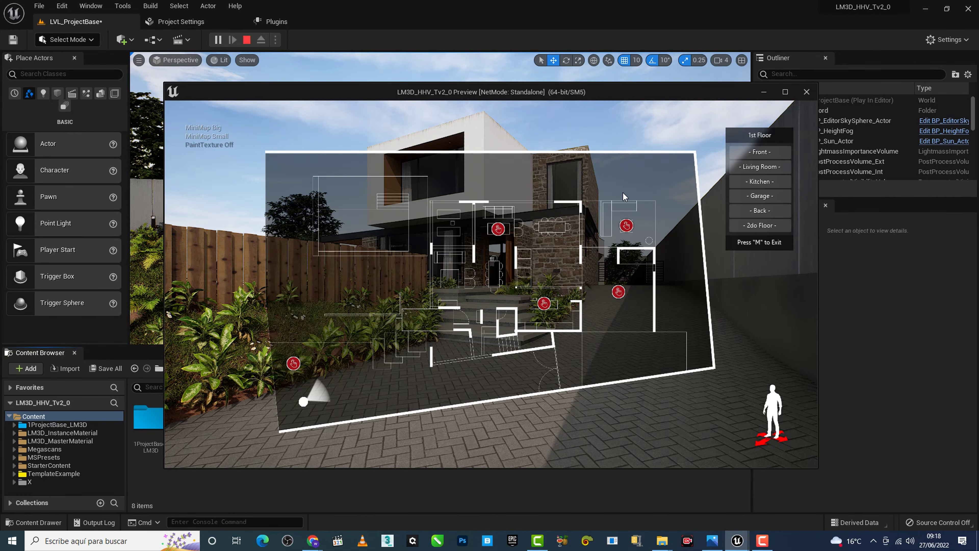
# Close the minimap and briefly toggle the cinematic camera on and off
pyautogui.press('m')
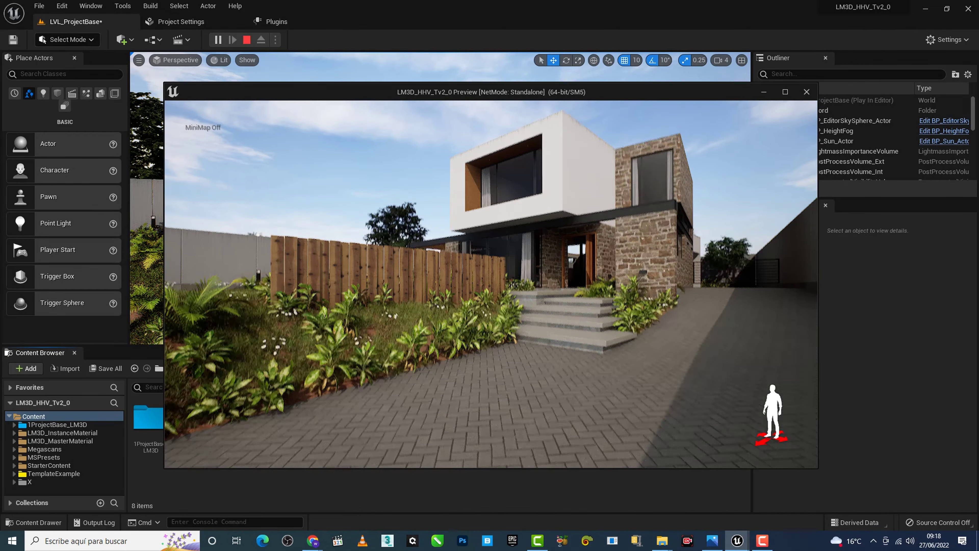
pyautogui.press('c')
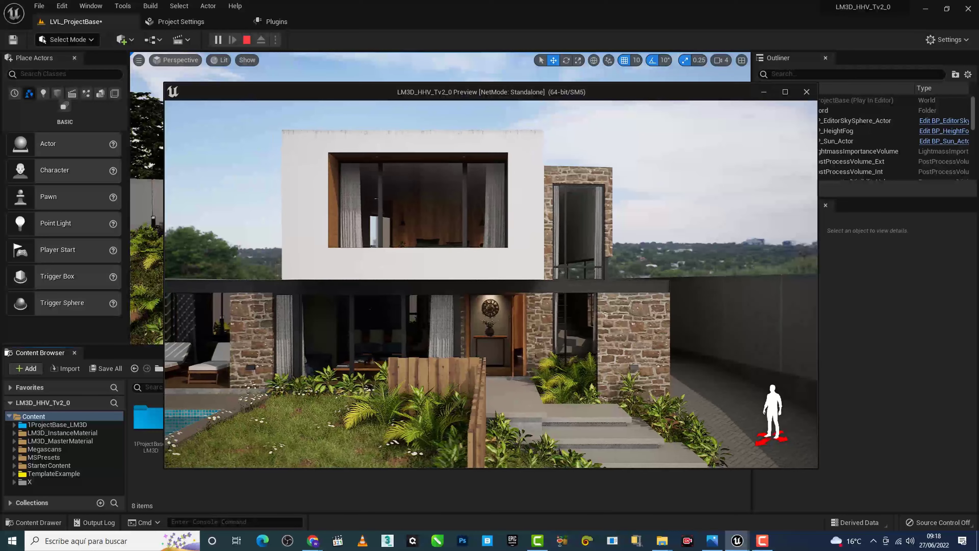
pyautogui.press('c')
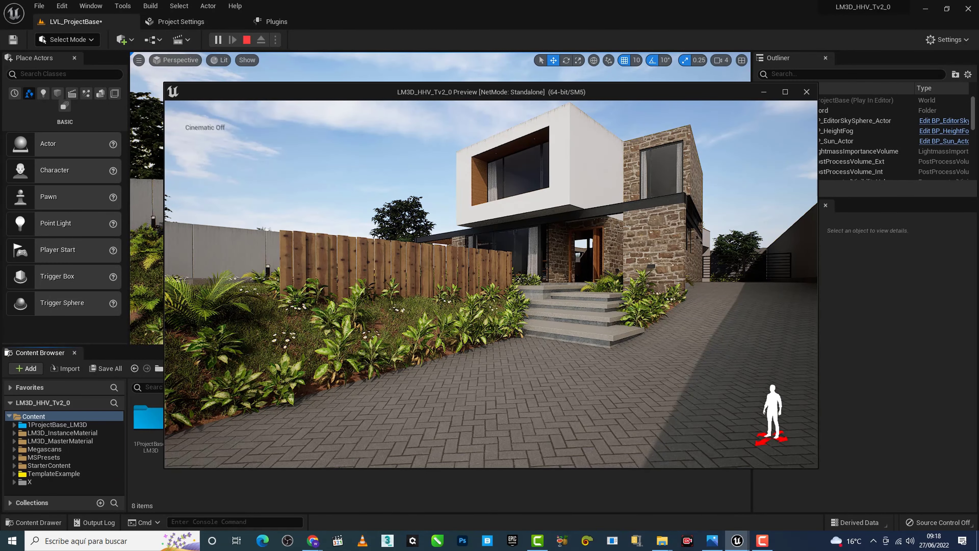
# Enter Photo Camera mode and zoom the focal length from 90° to 7.7° on the fence
pyautogui.press('p')
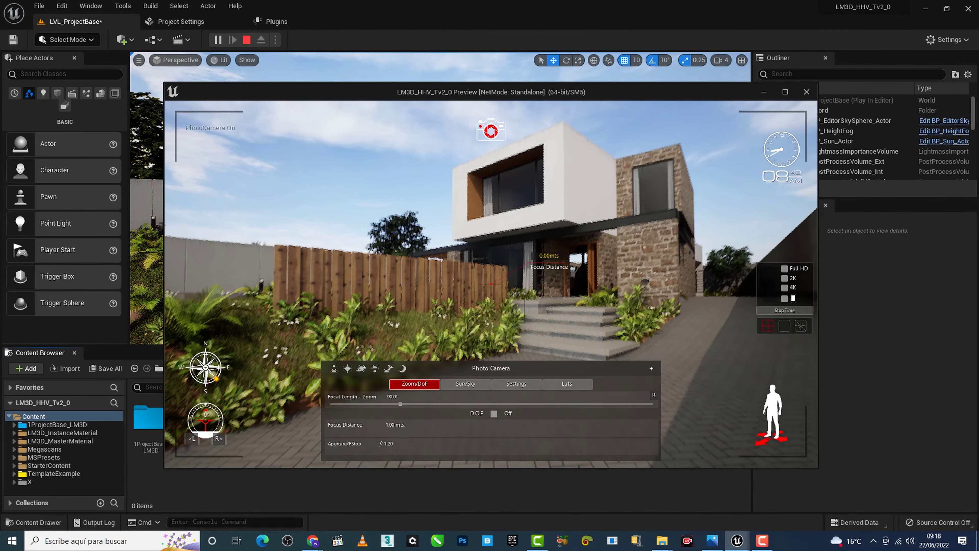
pyautogui.press('a')
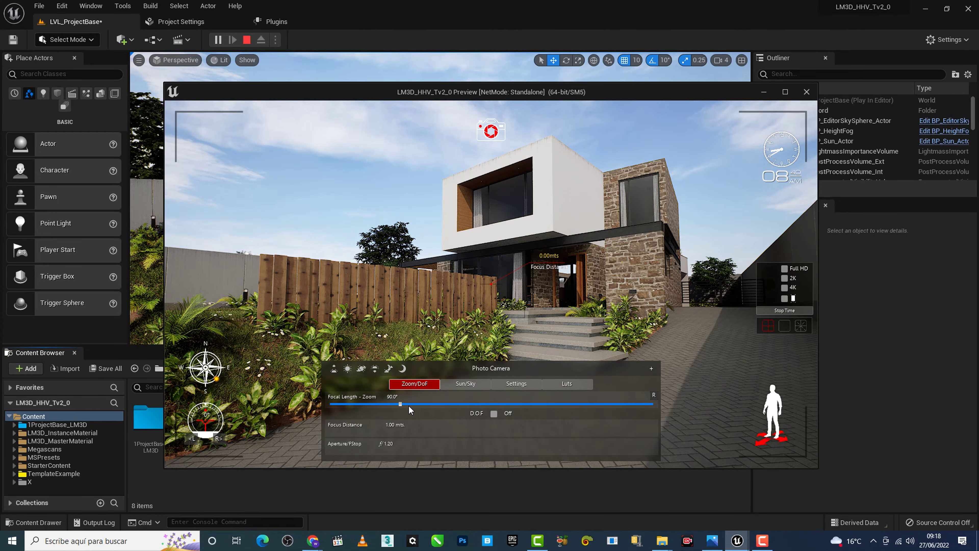
pyautogui.moveTo(400, 404); pyautogui.dragTo(652, 403)
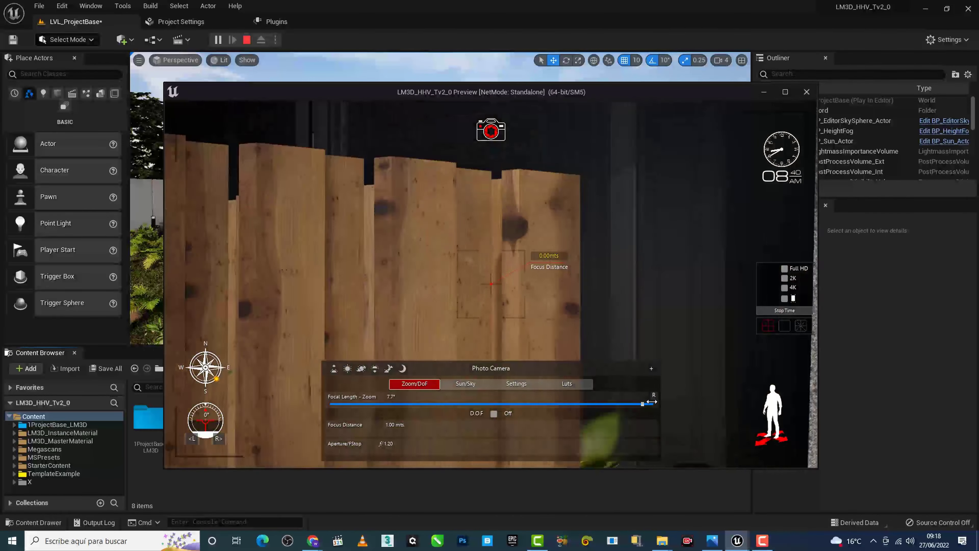
# Reset the focal length and raise the photo camera's Sun Intensity to 10.00
pyautogui.click(654, 396)
pyautogui.click(459, 384)
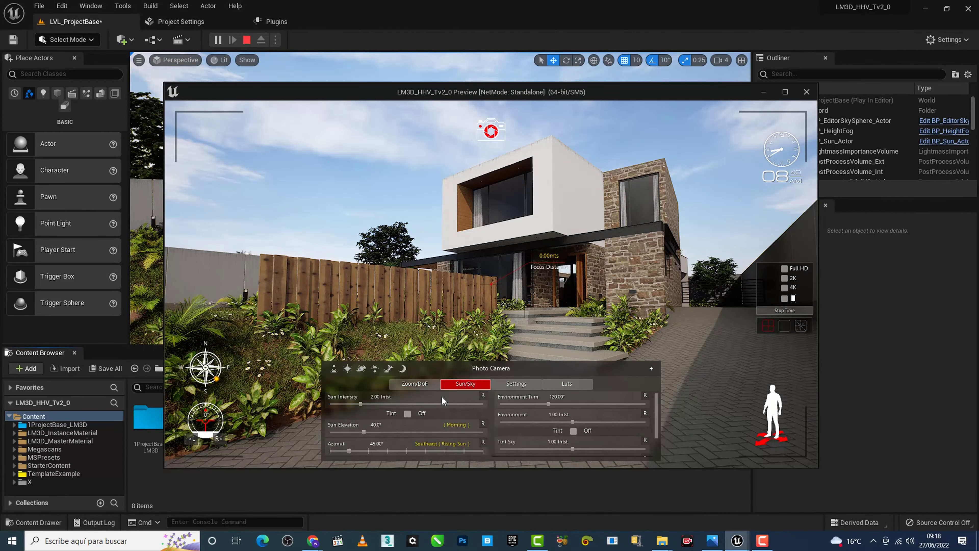
pyautogui.moveTo(361, 404); pyautogui.dragTo(484, 404)
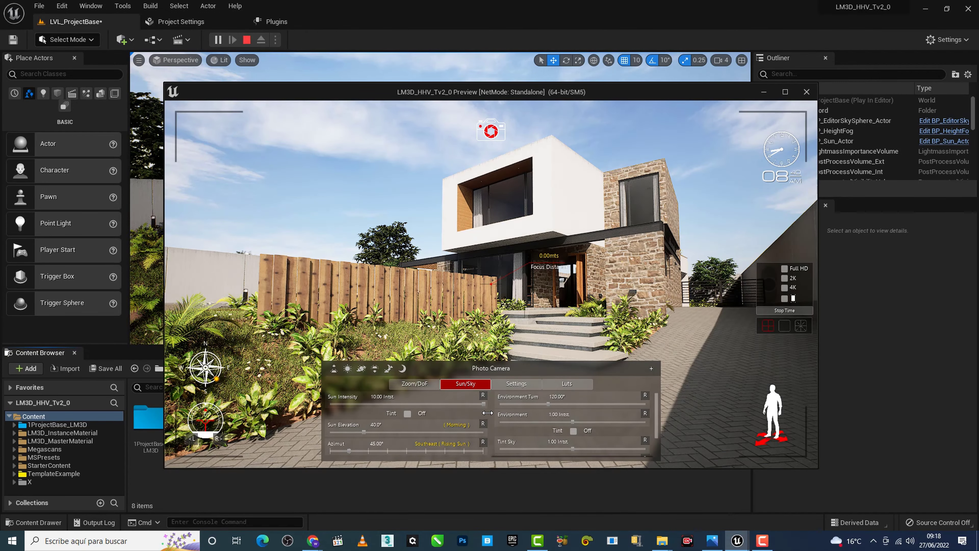
pyautogui.moveTo(532, 328); pyautogui.dragTo(547, 339, button='right')
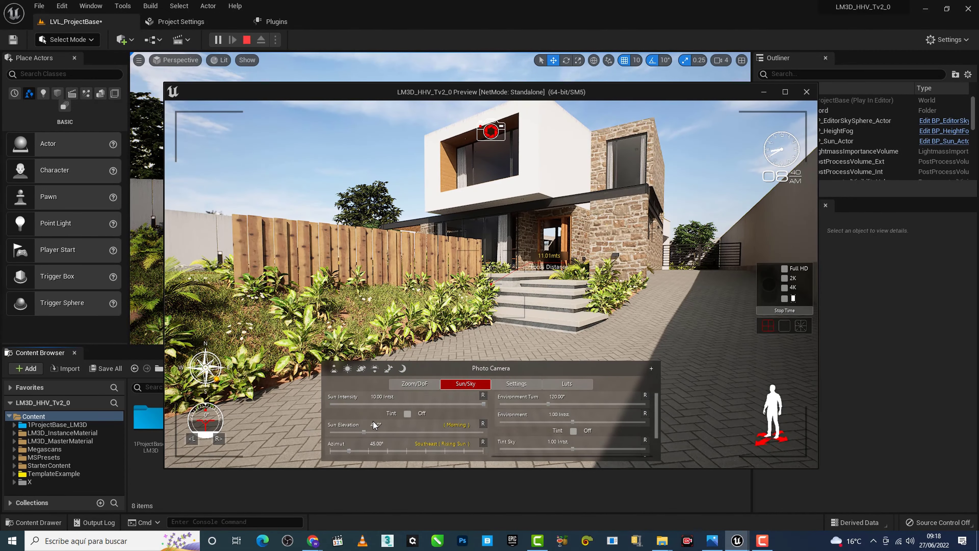
# Try sun elevations from afternoon to dawn horizon, then reset elevation to 40°
pyautogui.moveTo(365, 432); pyautogui.dragTo(443, 431)
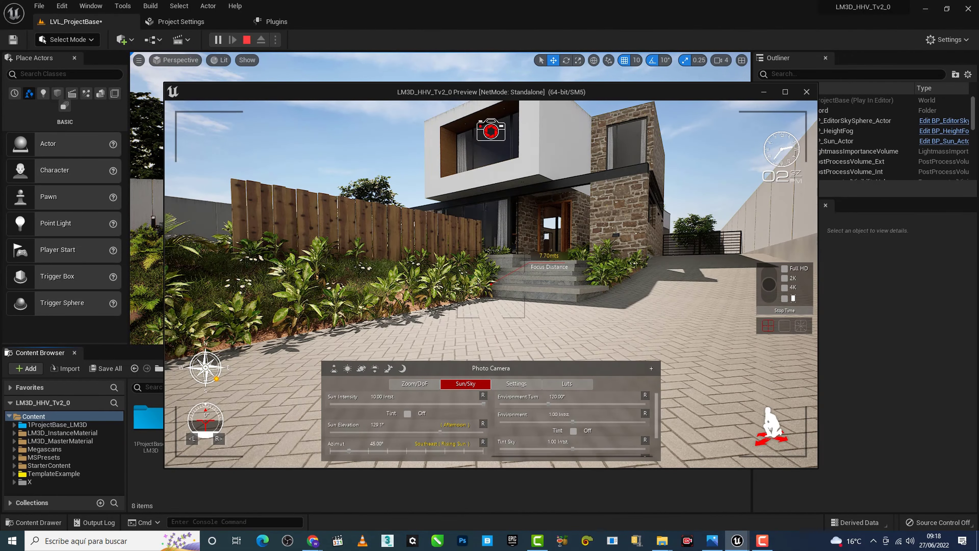
pyautogui.moveTo(491, 284); pyautogui.dragTo(501, 294, button='right')
pyautogui.press('s')
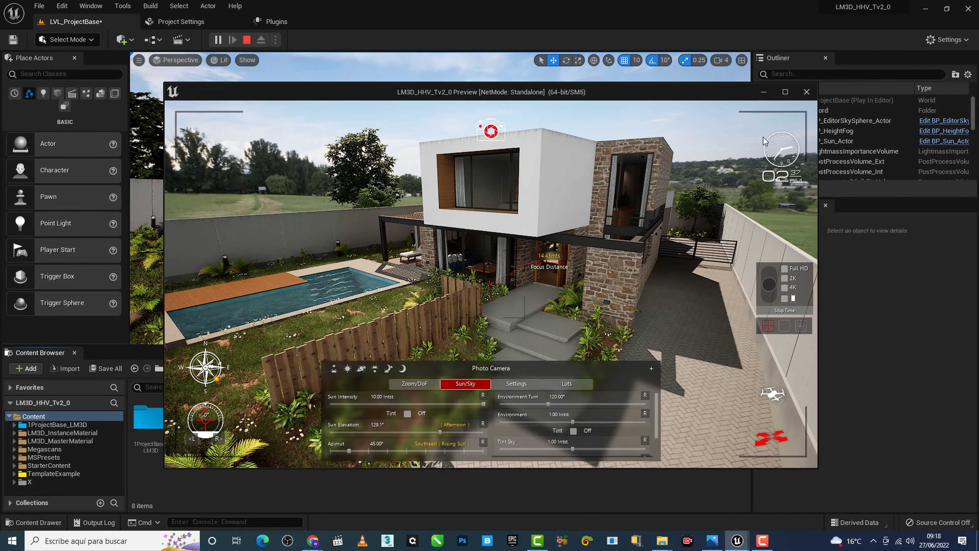
pyautogui.moveTo(440, 433); pyautogui.dragTo(327, 432)
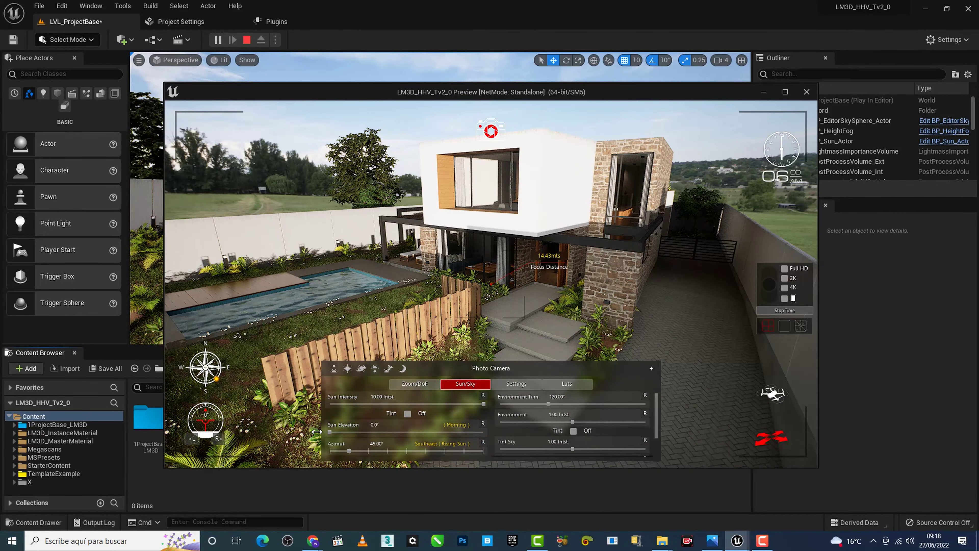
pyautogui.moveTo(316, 431); pyautogui.dragTo(458, 421)
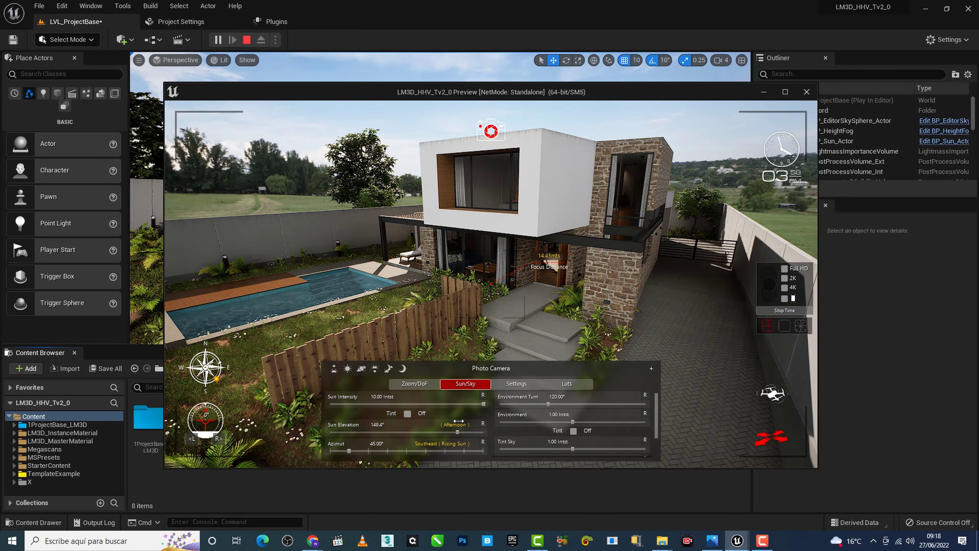
pyautogui.click(482, 424)
# Swing the sun azimuth east and northeast, then reset it to 45° southeast and intensity to 2.00
pyautogui.moveTo(348, 451)
pyautogui.mouseDown()
pyautogui.moveTo(332, 452)
pyautogui.moveTo(422, 450)
pyautogui.mouseUp()
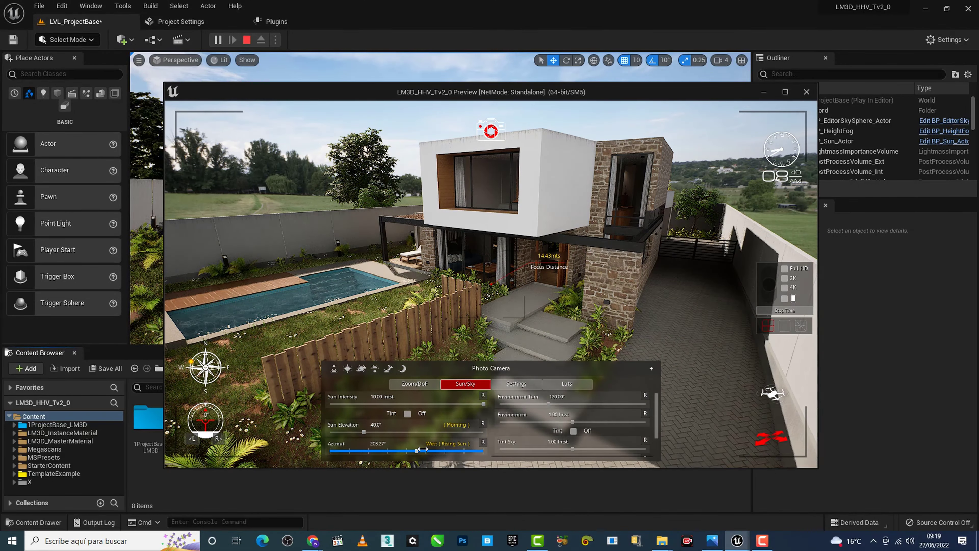
pyautogui.moveTo(422, 450)
pyautogui.mouseDown()
pyautogui.moveTo(477, 450)
pyautogui.moveTo(326, 443)
pyautogui.mouseUp()
pyautogui.click(483, 442)
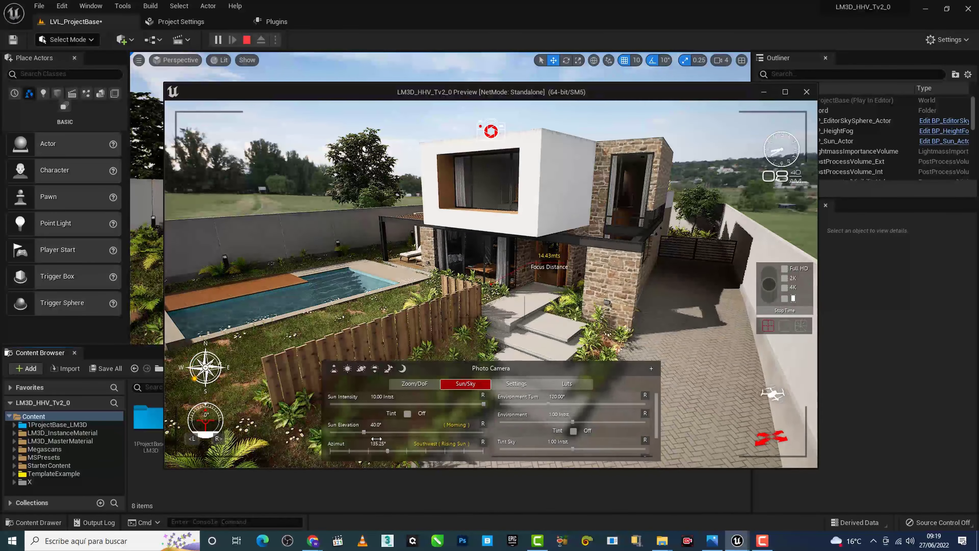
pyautogui.click(484, 443)
pyautogui.click(484, 397)
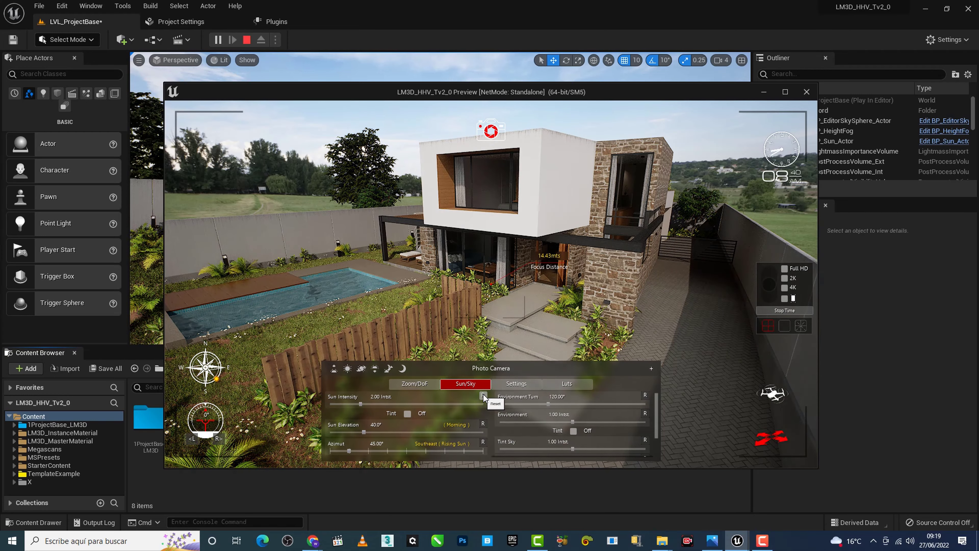
pyautogui.press('s')
pyautogui.press('w')
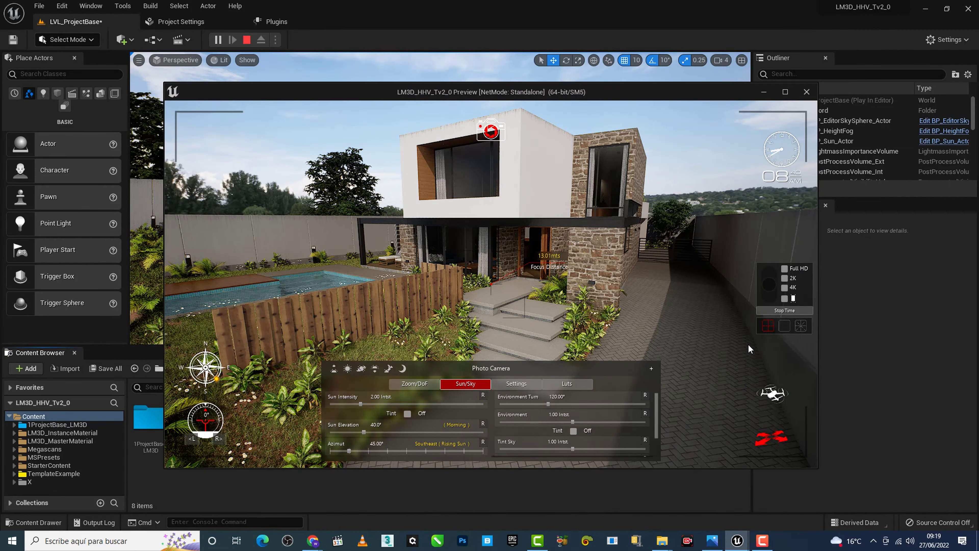
# Drop sun intensity to zero and vary environment light from 0 up to 2.00
pyautogui.press('s')
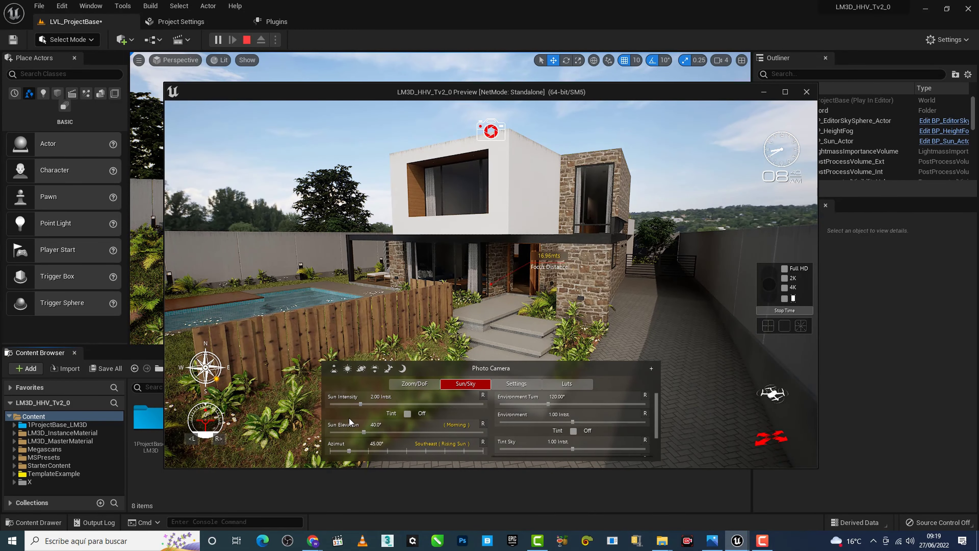
pyautogui.moveTo(361, 404); pyautogui.dragTo(321, 403)
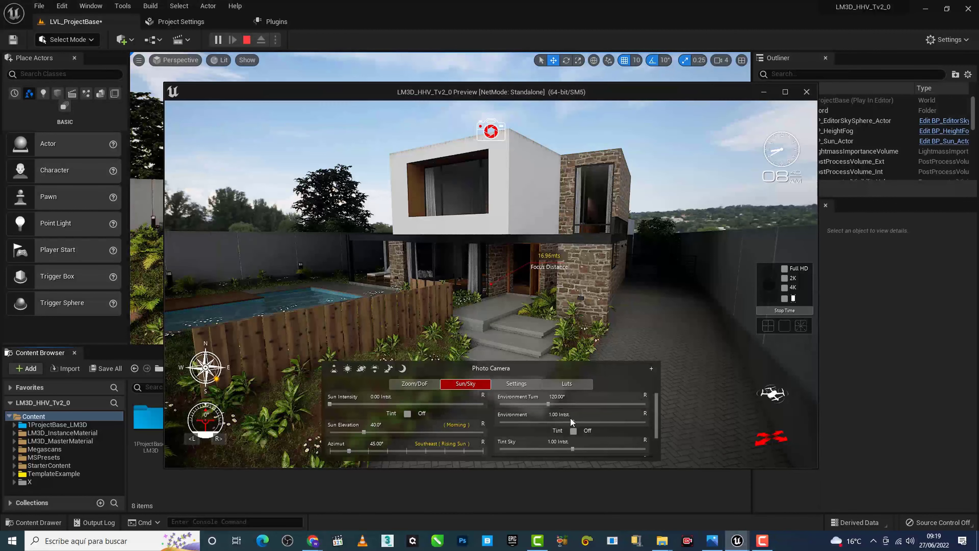
pyautogui.moveTo(574, 421); pyautogui.dragTo(493, 481)
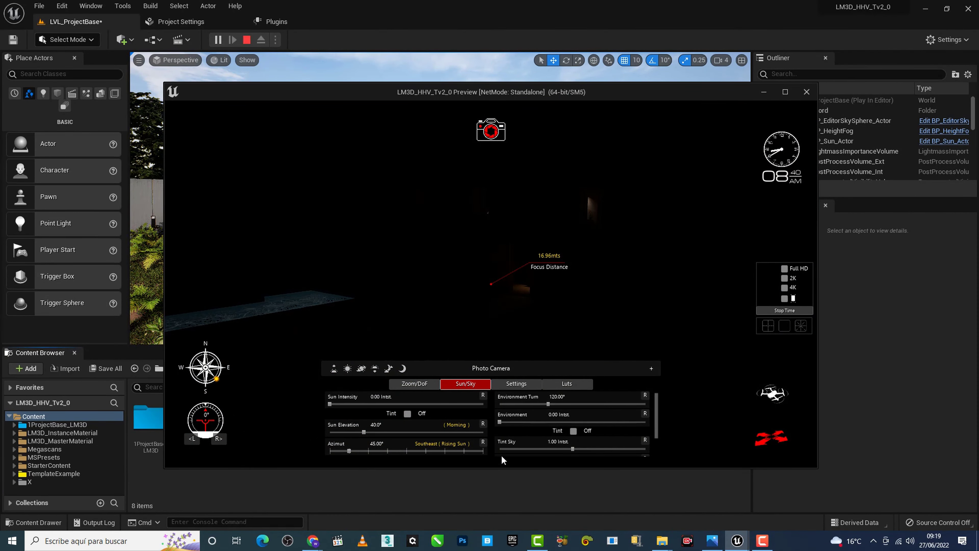
pyautogui.moveTo(500, 423); pyautogui.dragTo(687, 432)
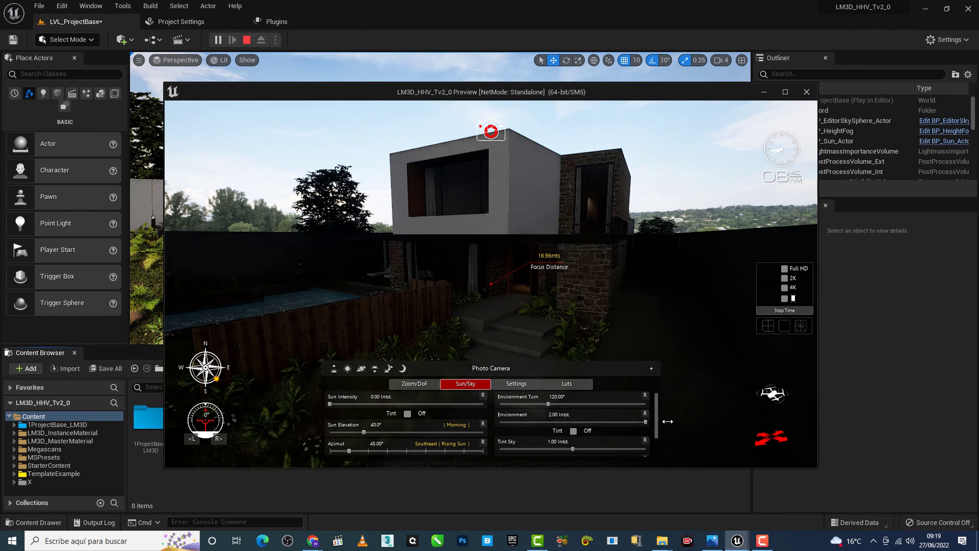
# Rotate Environment Turn through 283°, 344°, 68° and 0°, then reset it to 120° and intensity to 1.00
pyautogui.moveTo(548, 404); pyautogui.dragTo(579, 404)
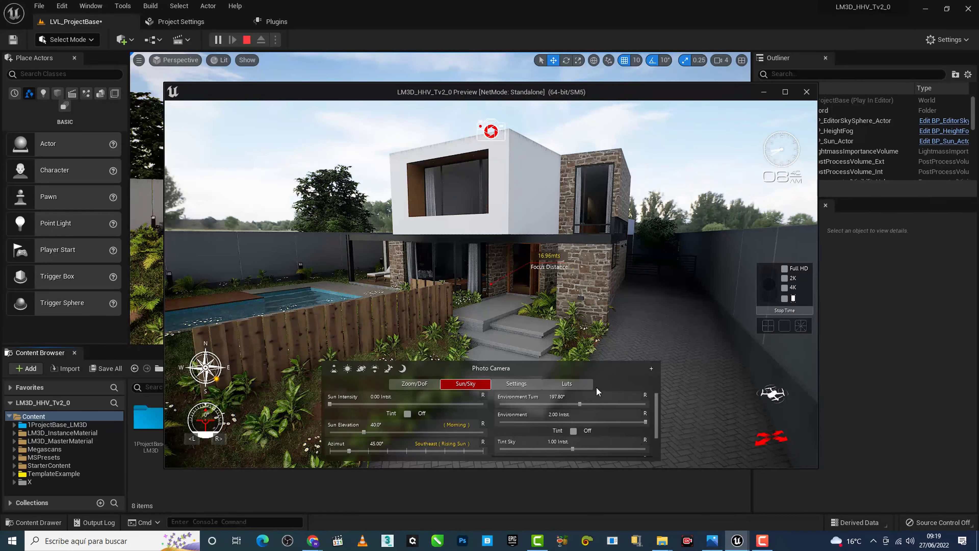
pyautogui.moveTo(580, 405); pyautogui.dragTo(614, 405)
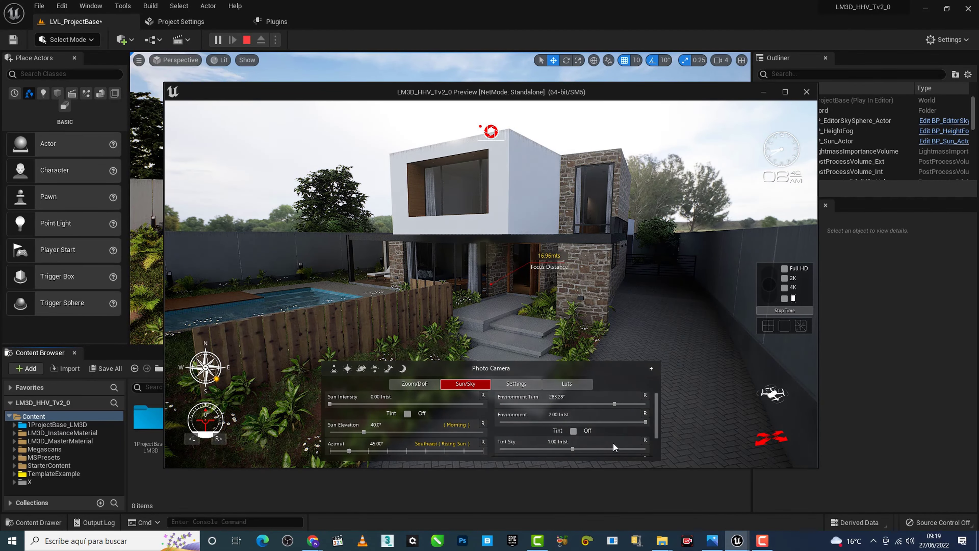
pyautogui.moveTo(614, 404); pyautogui.dragTo(639, 403)
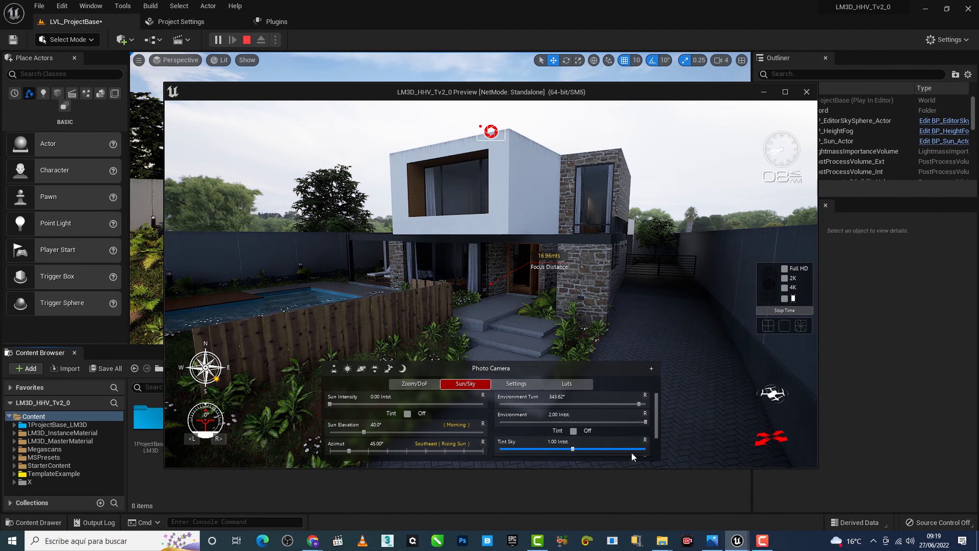
pyautogui.moveTo(639, 404); pyautogui.dragTo(527, 404)
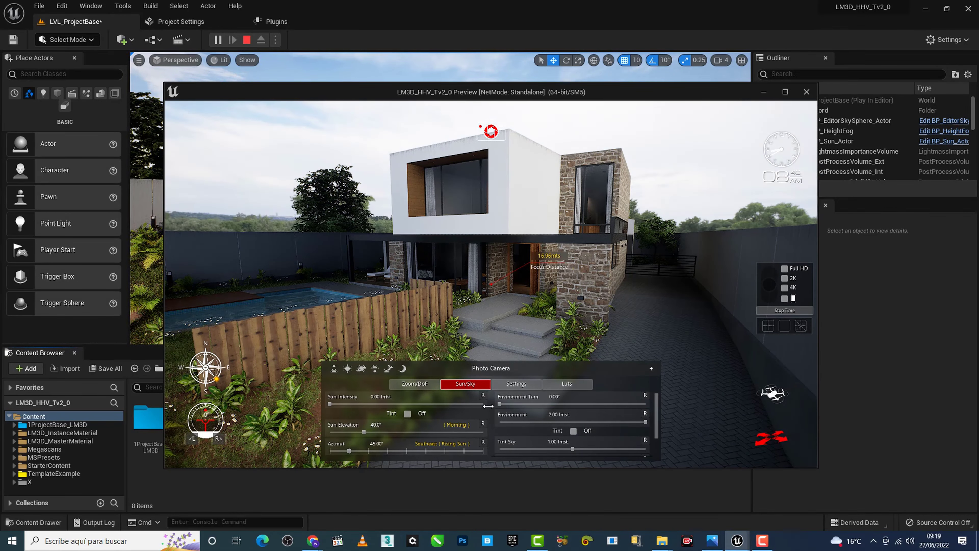
pyautogui.moveTo(527, 404)
pyautogui.mouseDown()
pyautogui.moveTo(503, 414)
pyautogui.moveTo(560, 404)
pyautogui.mouseUp()
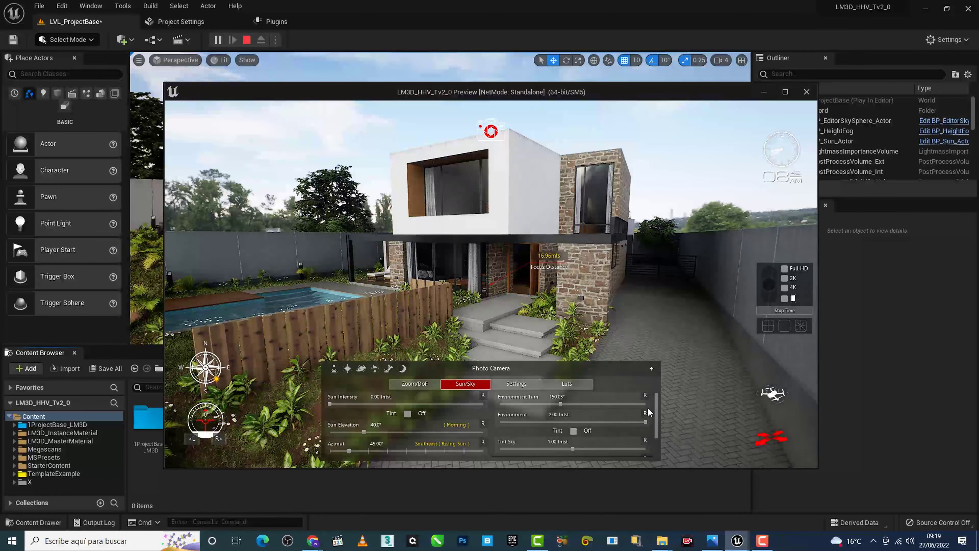
pyautogui.click(644, 397)
pyautogui.click(645, 416)
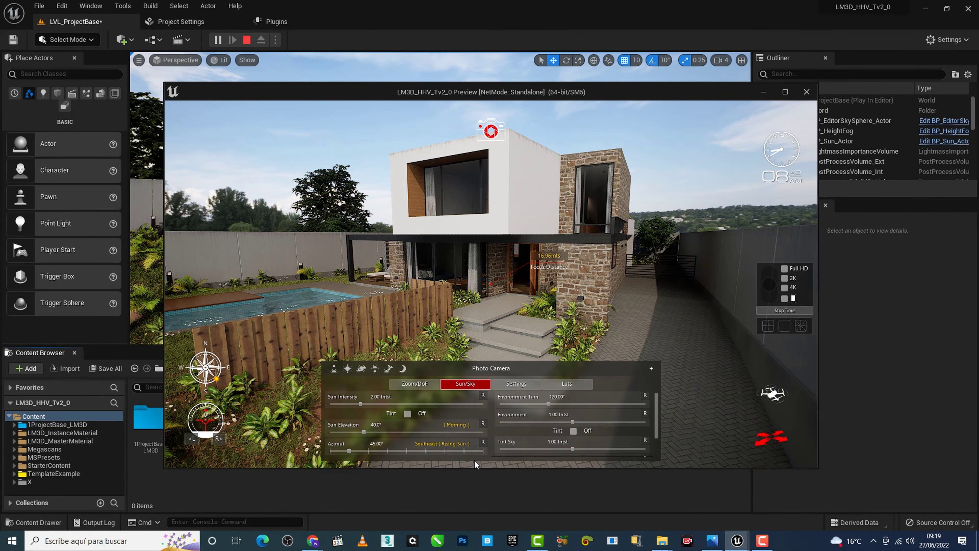
pyautogui.press('s')
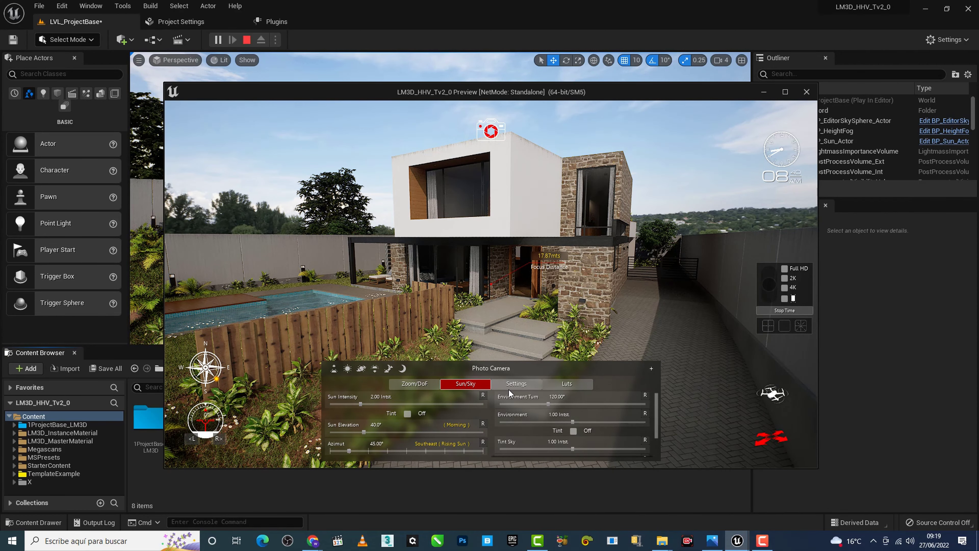
pyautogui.click(517, 386)
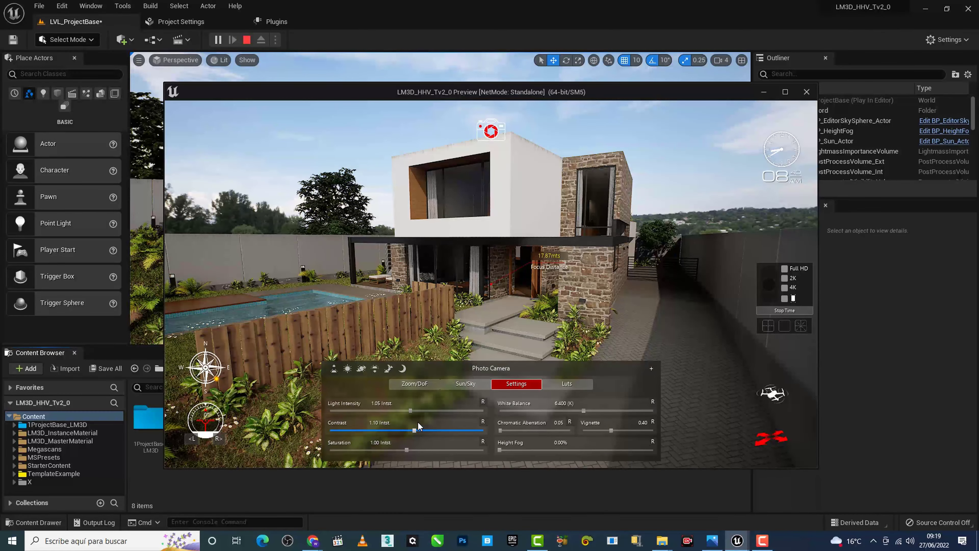
pyautogui.moveTo(411, 412); pyautogui.dragTo(446, 411)
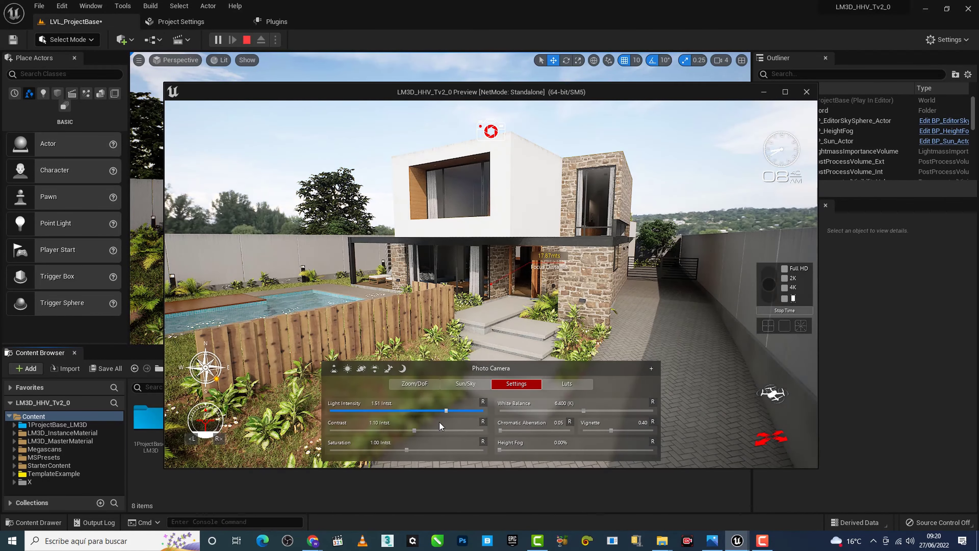
pyautogui.click(483, 402)
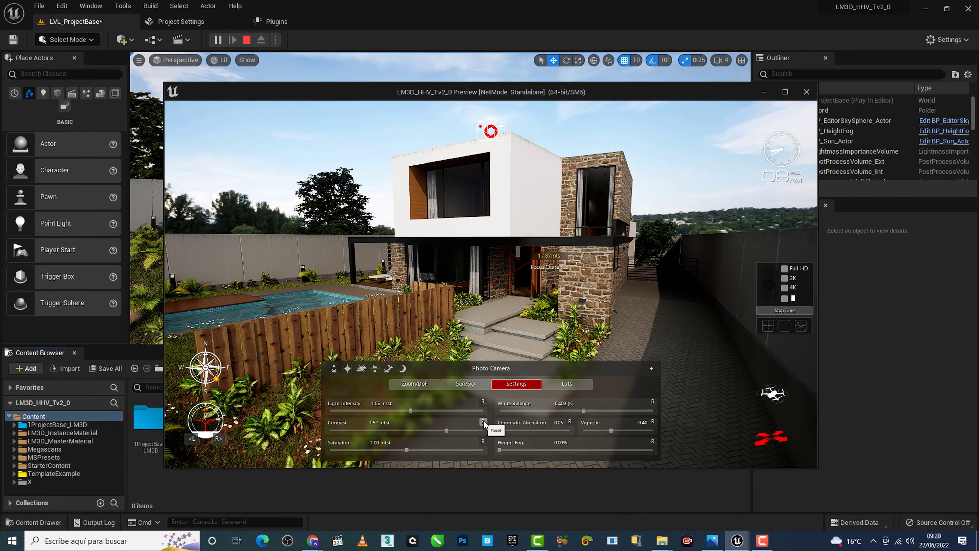
pyautogui.click(419, 385)
pyautogui.click(469, 385)
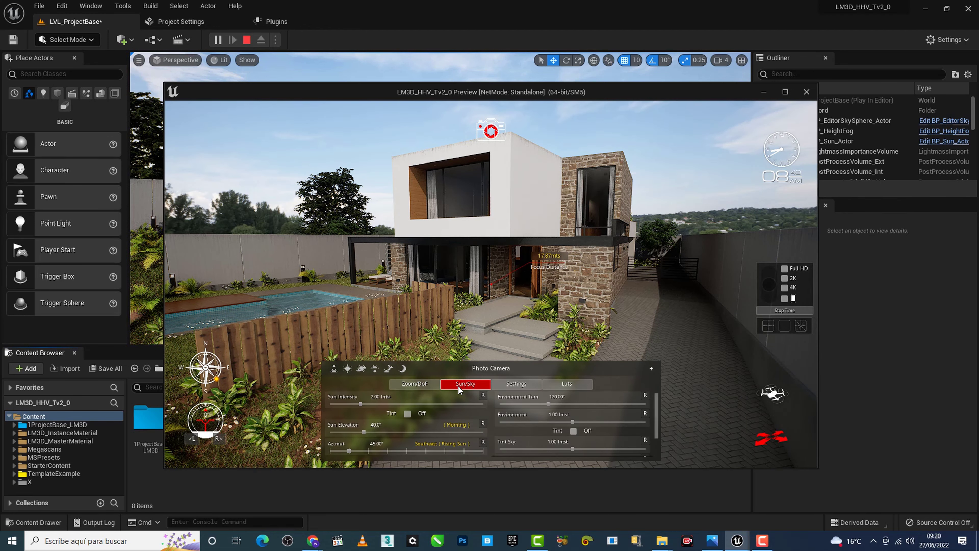
# Cycle the Sunrise, Sun, Overcast and Sunset presets, then apply Night lighting with camera controls hidden
pyautogui.click(335, 373)
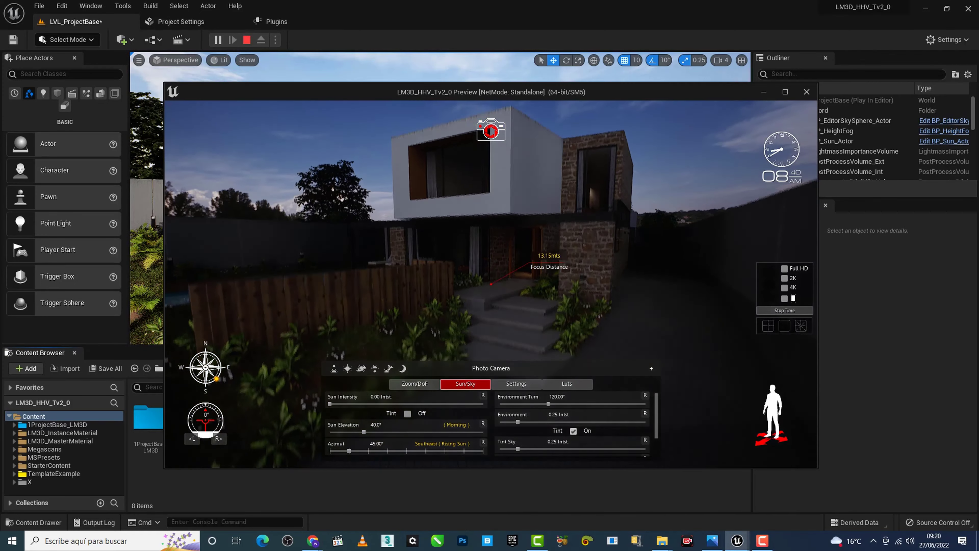
pyautogui.click(348, 370)
pyautogui.click(360, 371)
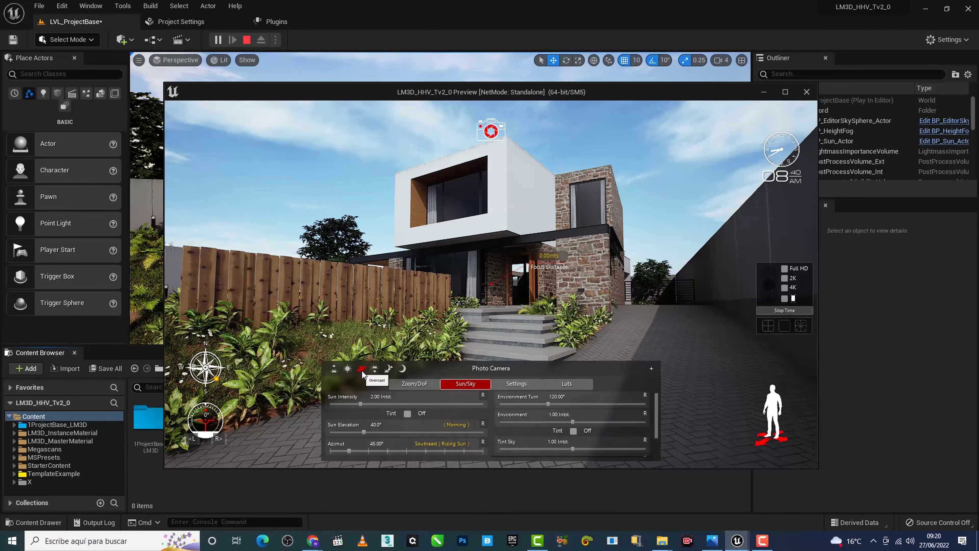
pyautogui.click(362, 371)
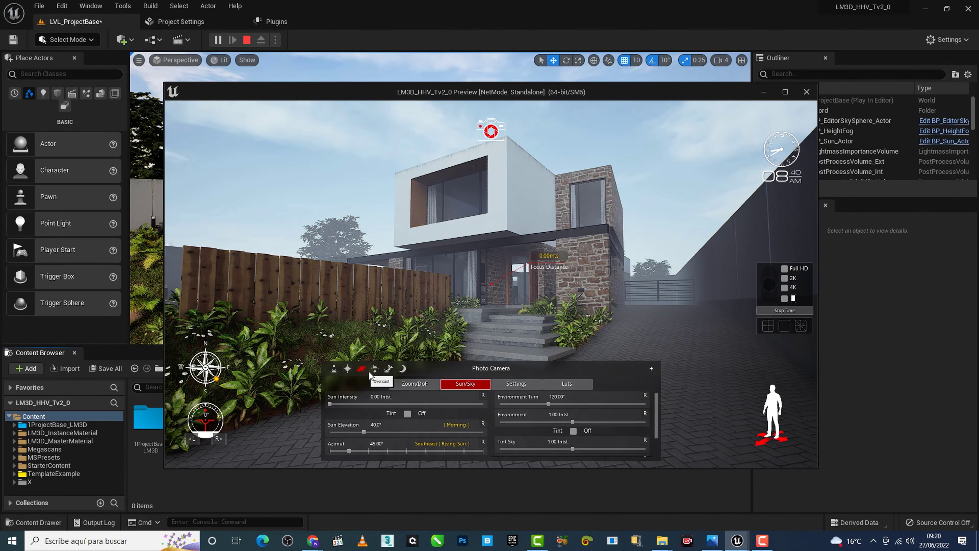
pyautogui.click(374, 369)
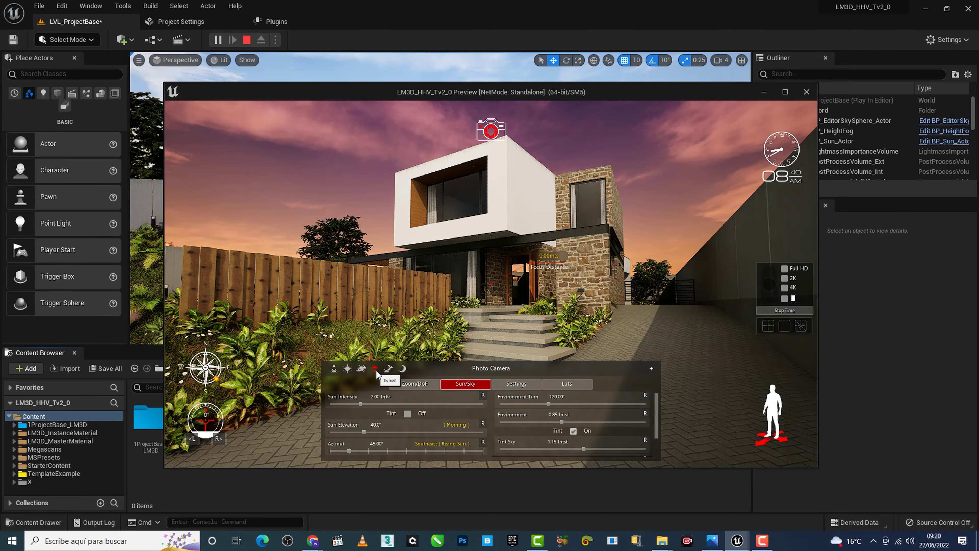
pyautogui.click(389, 371)
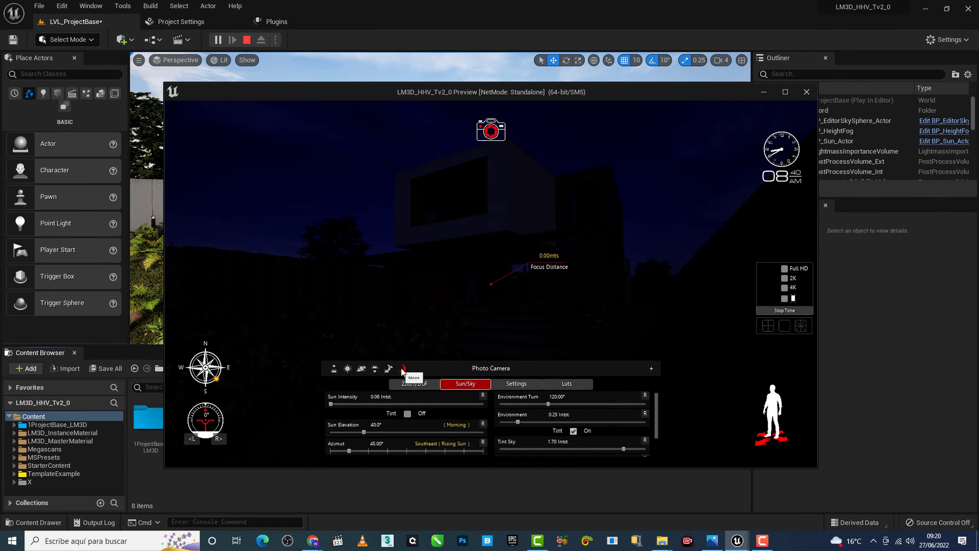
pyautogui.moveTo(402, 371); pyautogui.dragTo(247, 371, button='right')
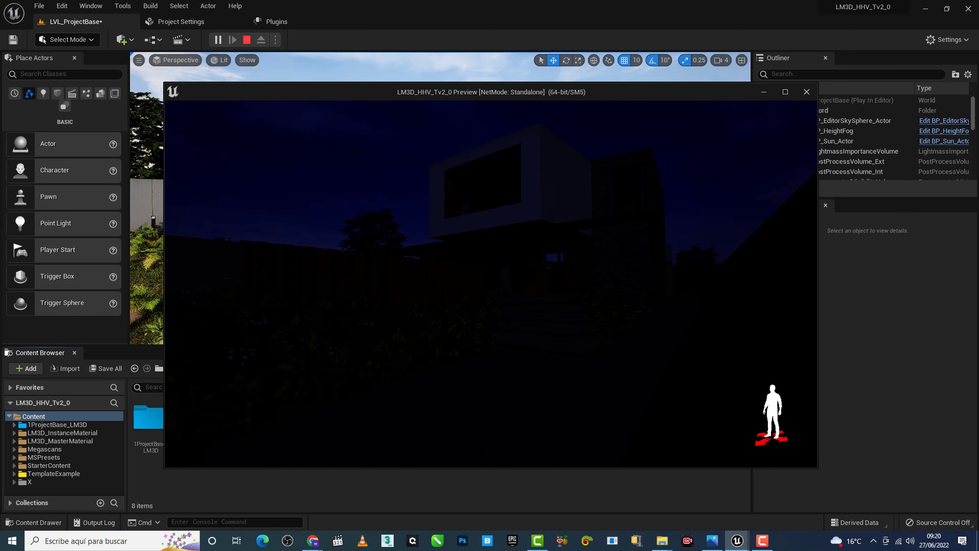
# Turn on Garden lights 01 and 02 and the Portico light, then view from the drone camera
pyautogui.press('l')
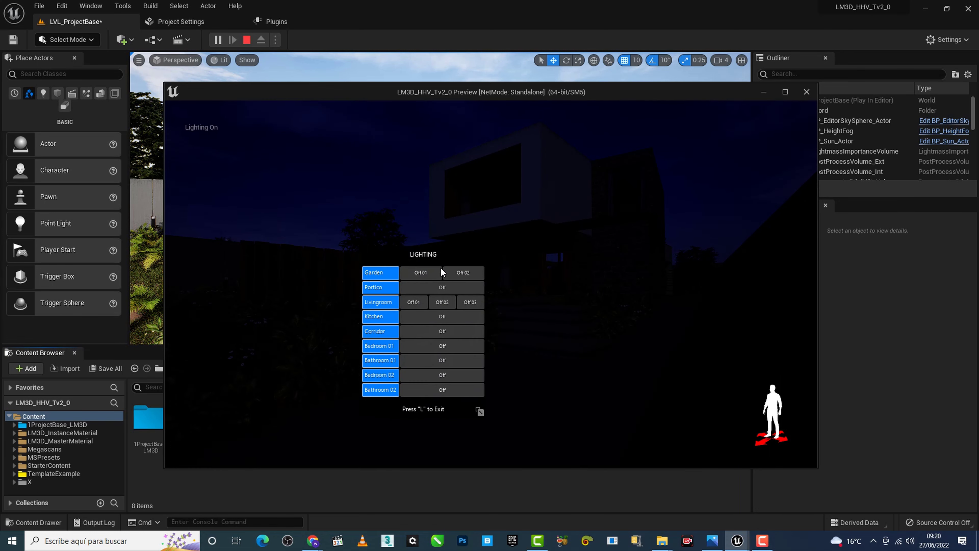
pyautogui.moveTo(469, 428); pyautogui.dragTo(457, 359)
pyautogui.moveTo(439, 267); pyautogui.dragTo(532, 352)
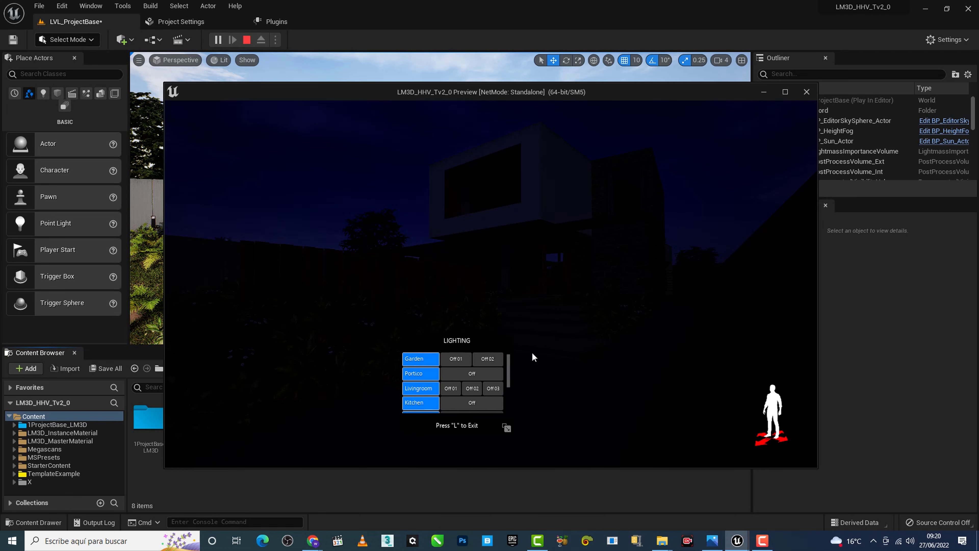
pyautogui.click(502, 371)
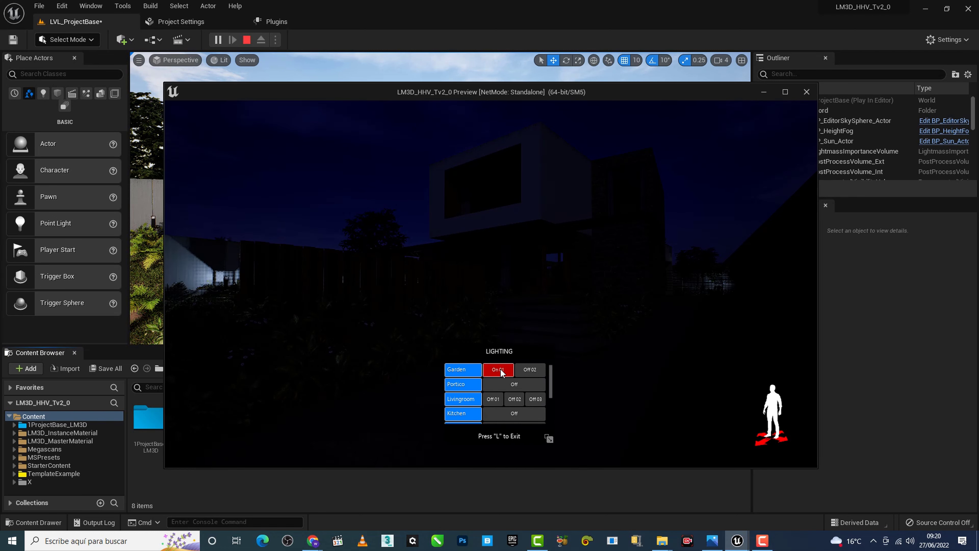
pyautogui.click(522, 369)
pyautogui.click(513, 384)
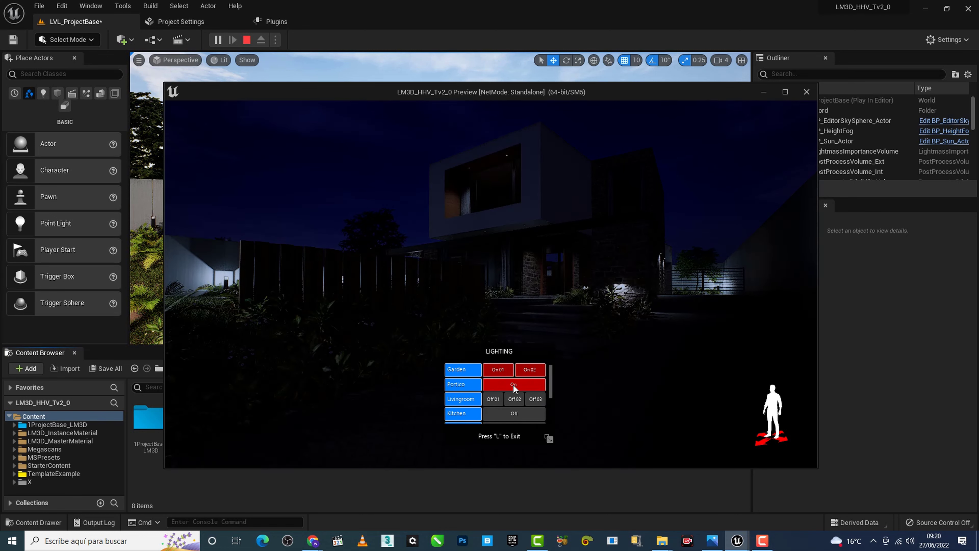
pyautogui.press('l')
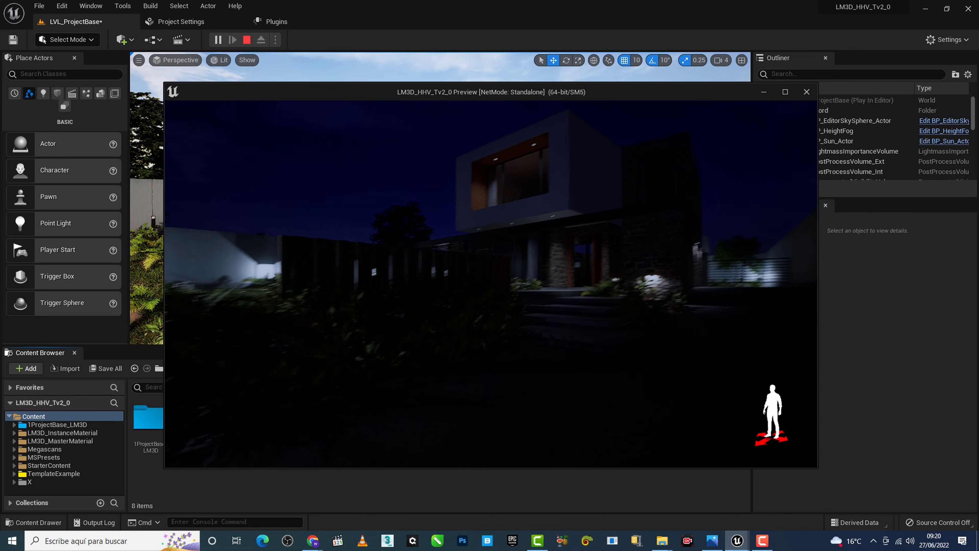
pyautogui.press('f')
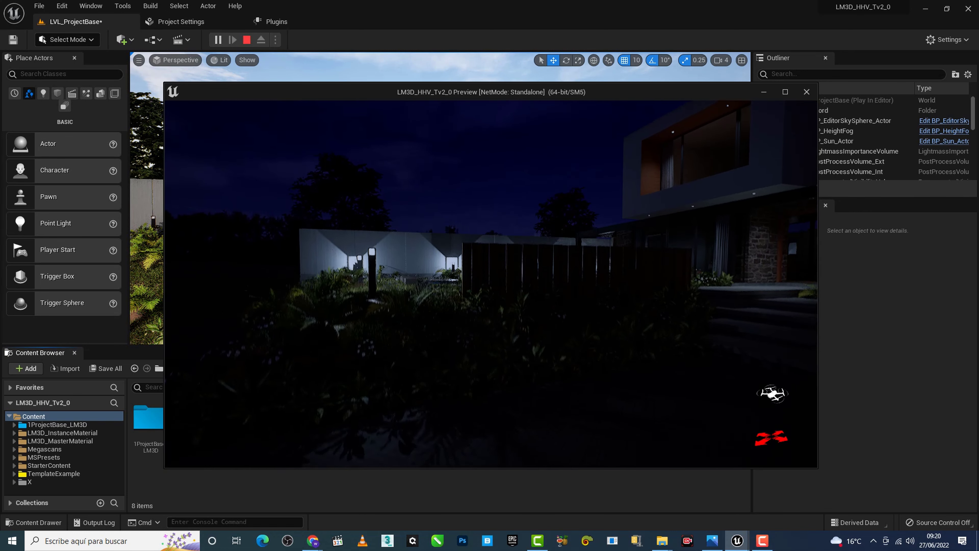
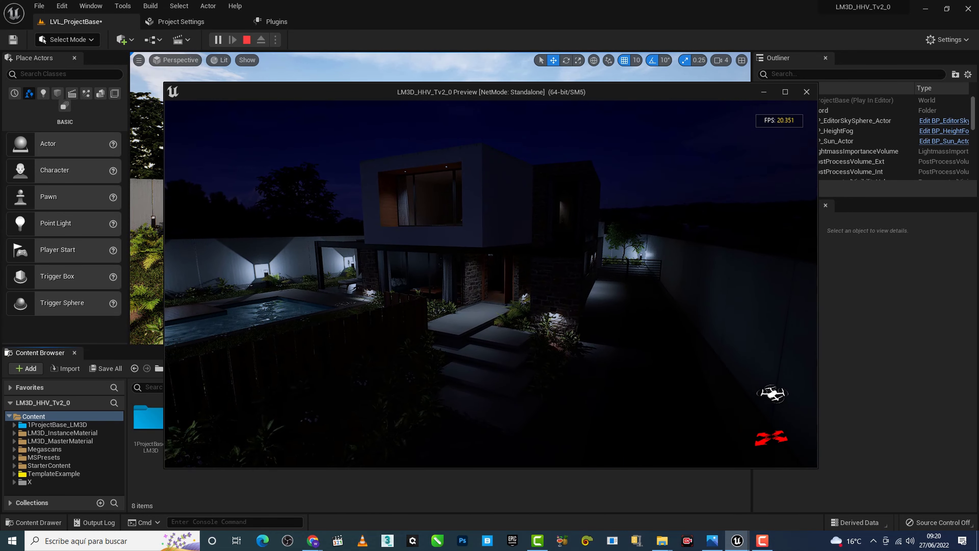
# Switch off both garden light groups and the portico lights from the lighting menu
pyautogui.click(529, 371)
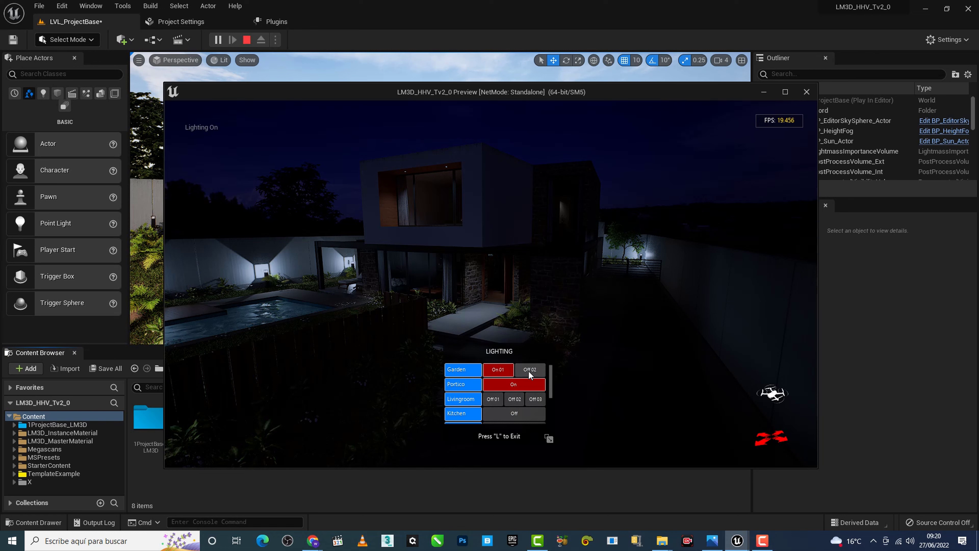
pyautogui.click(490, 370)
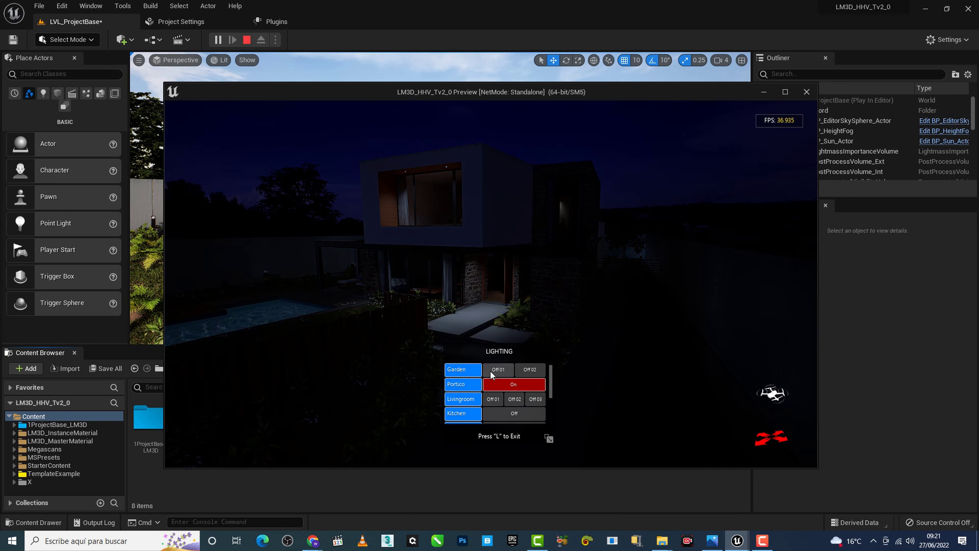
pyautogui.press('l')
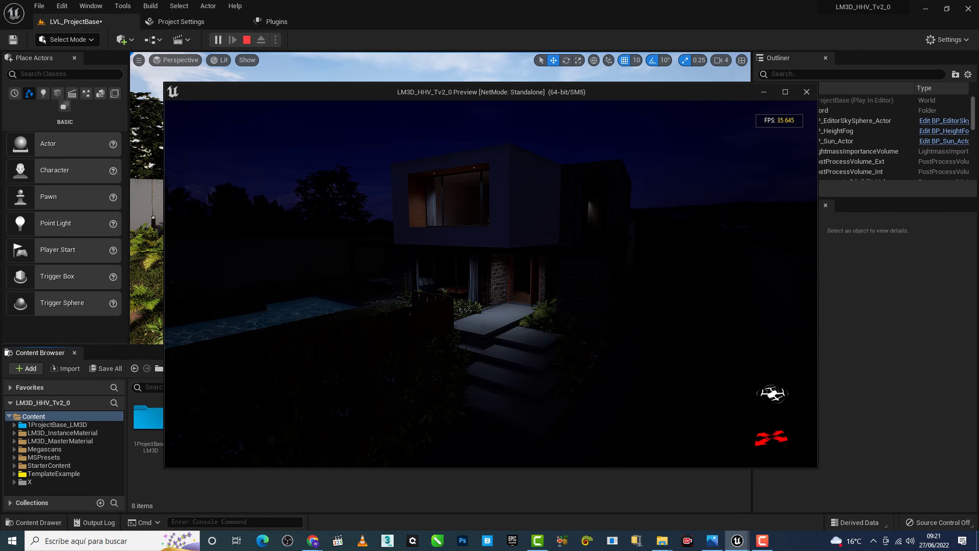
pyautogui.press('l')
pyautogui.click(510, 385)
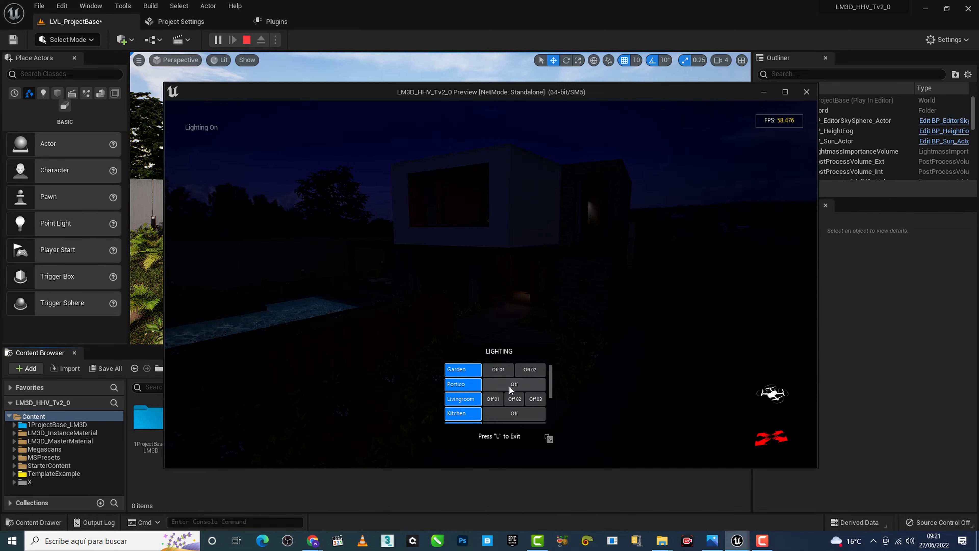
pyautogui.press('l')
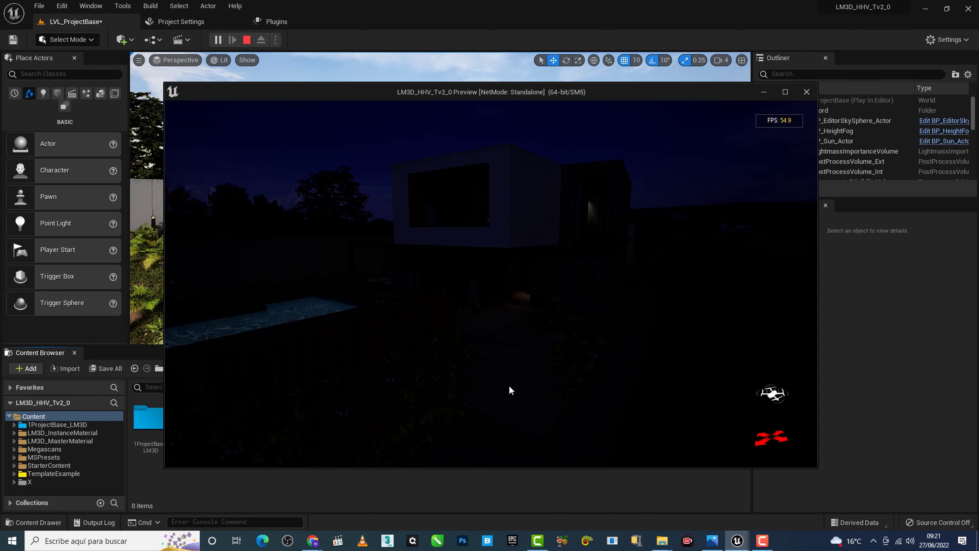
# Set the photo camera weather to the Sun preset for daylight
pyautogui.press('p')
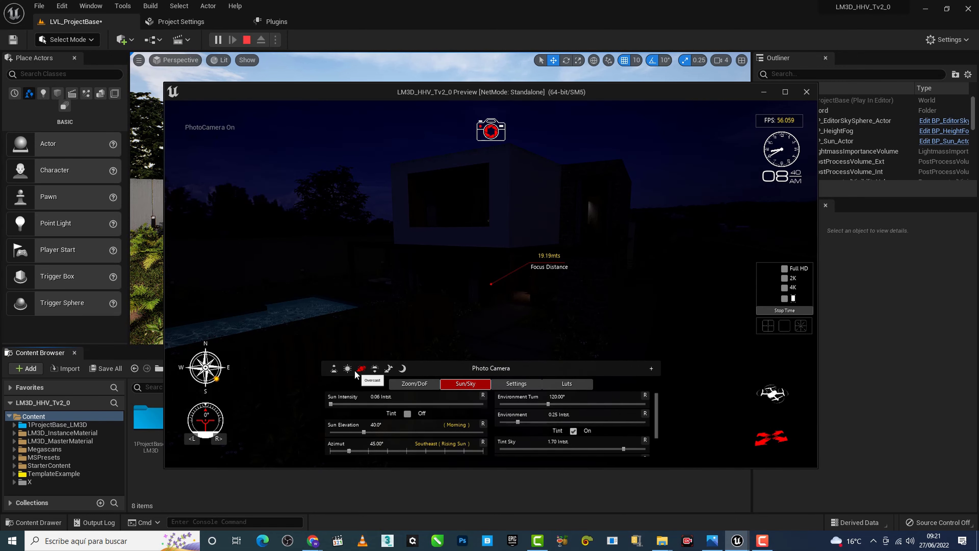
pyautogui.click(349, 369)
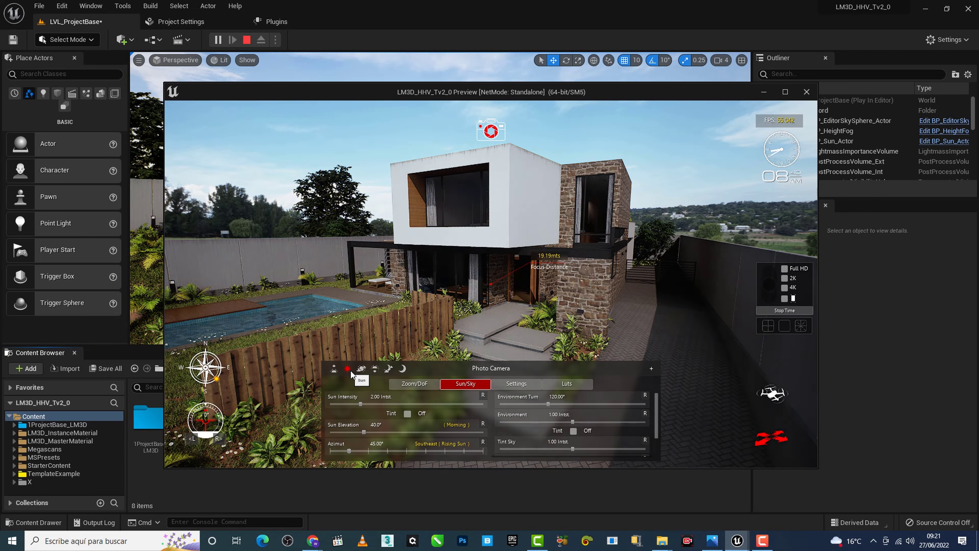
pyautogui.press('p')
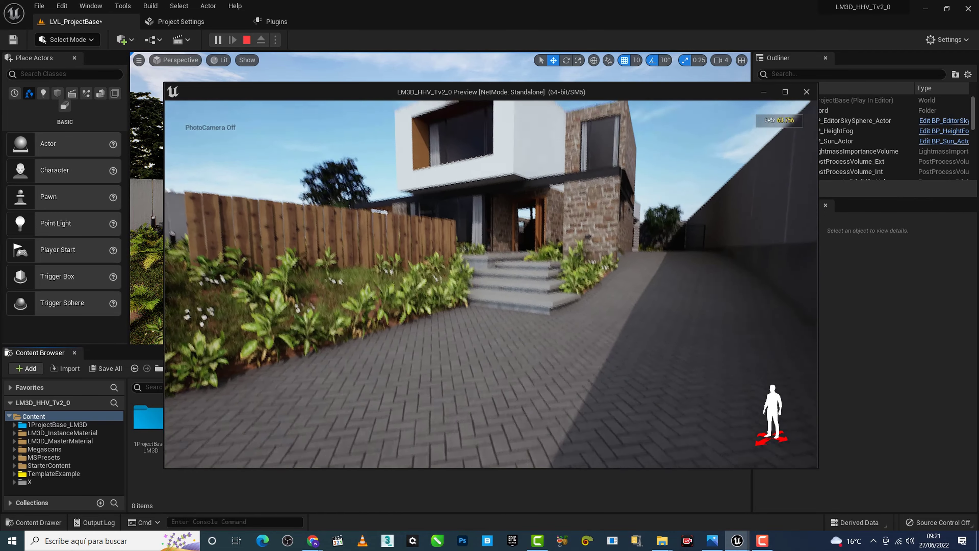
# Frame the whole house and bring up the RTX settings panel, moved to the left
pyautogui.press('s')
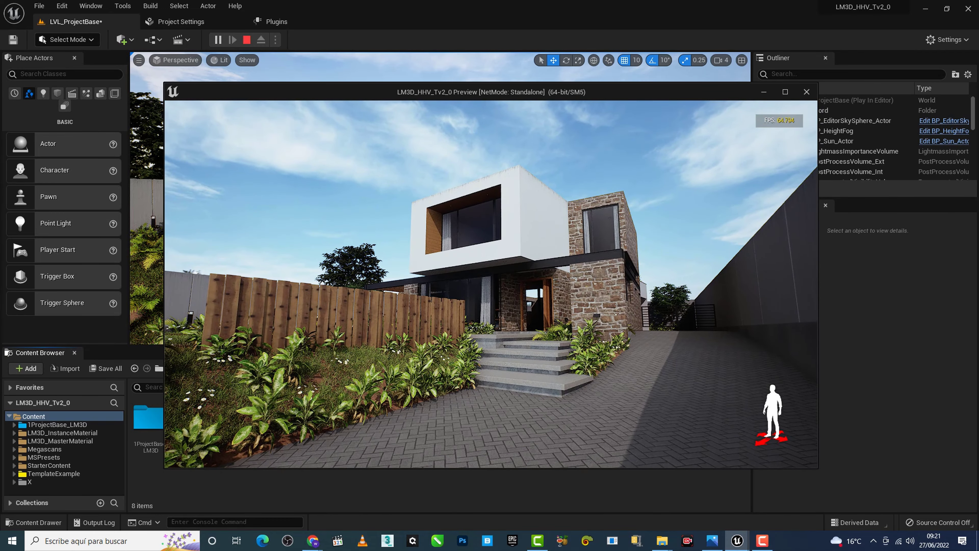
pyautogui.press('r')
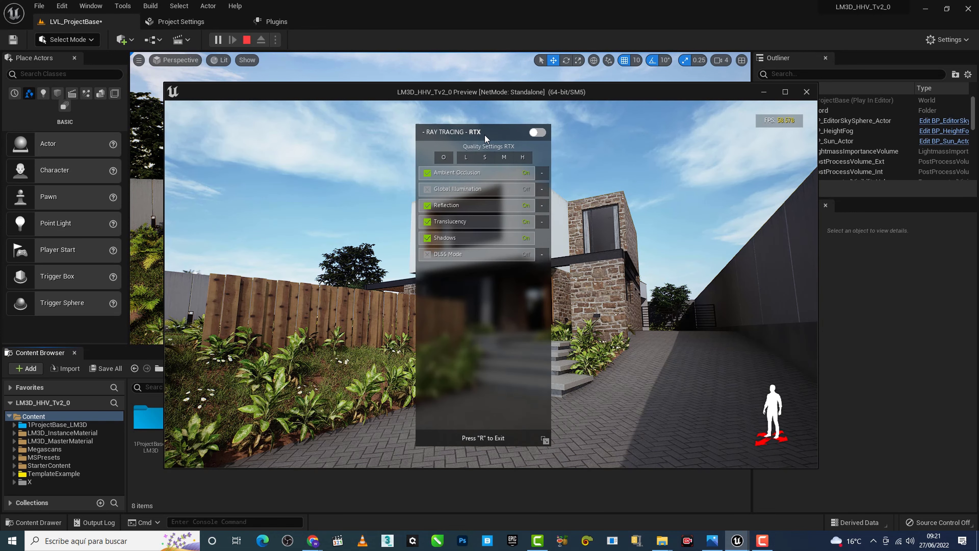
pyautogui.moveTo(484, 134); pyautogui.dragTo(308, 140)
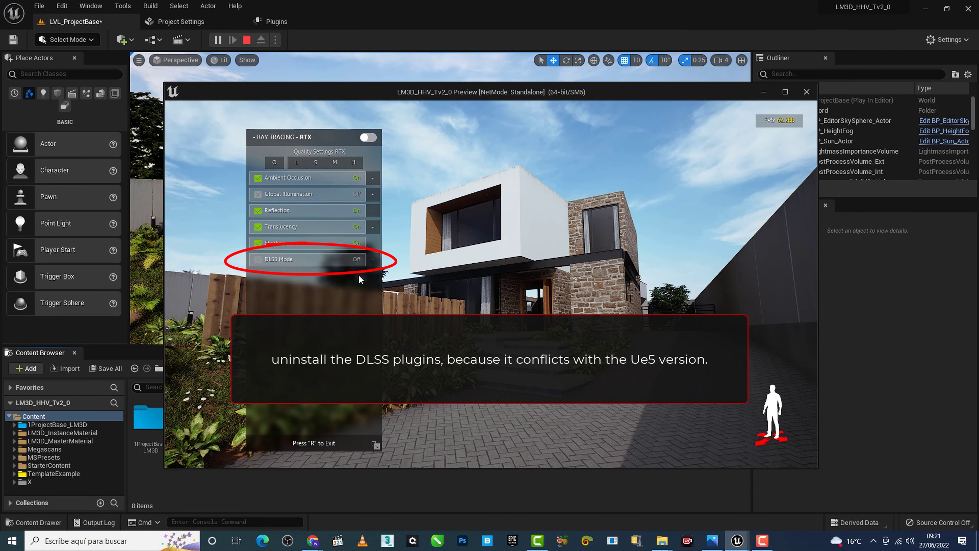
# Stop the preview, open WBP_7_RTX from 1ProjectBase_LM3D > Blueprints_PB, and return to LVL_ProjectBase
pyautogui.press('Escape')
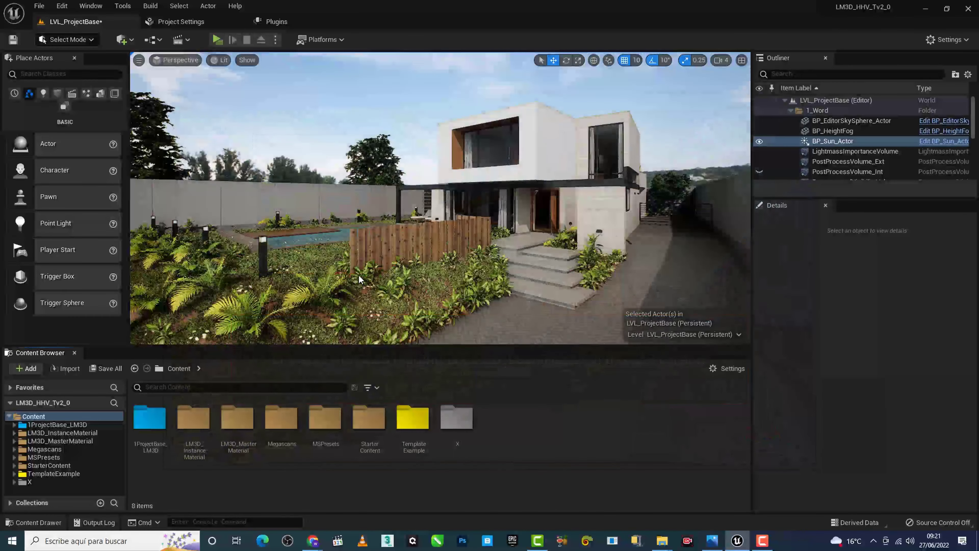
pyautogui.click(152, 417)
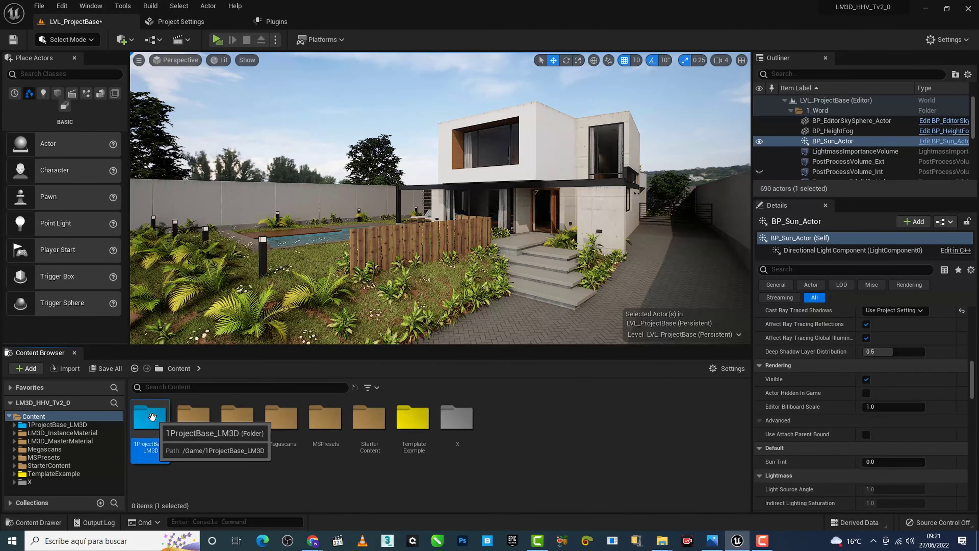
pyautogui.doubleClick(152, 417)
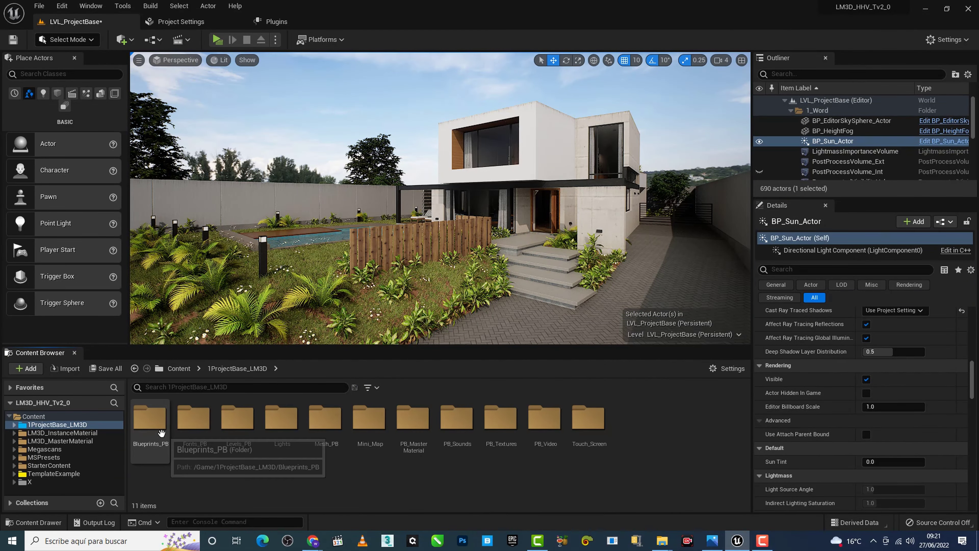
pyautogui.doubleClick(161, 433)
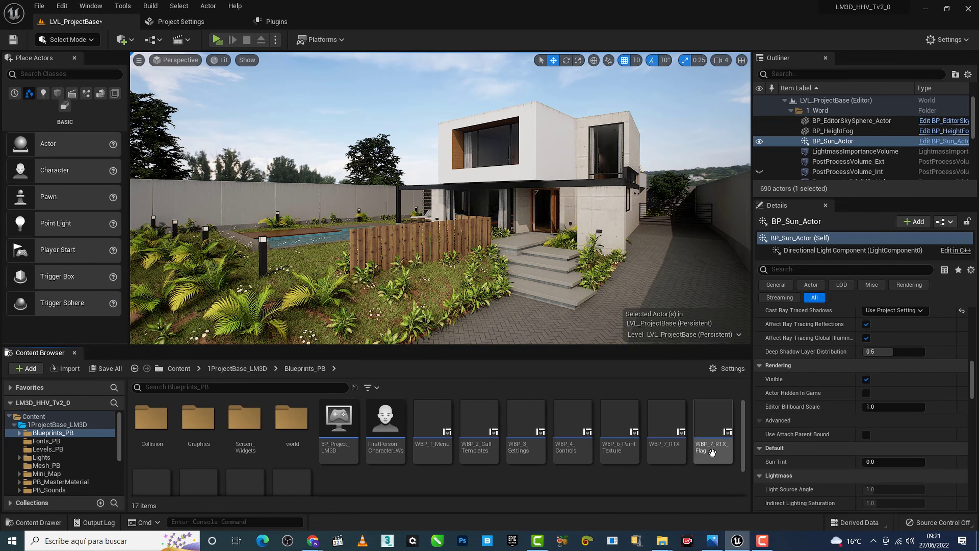
pyautogui.click(667, 436)
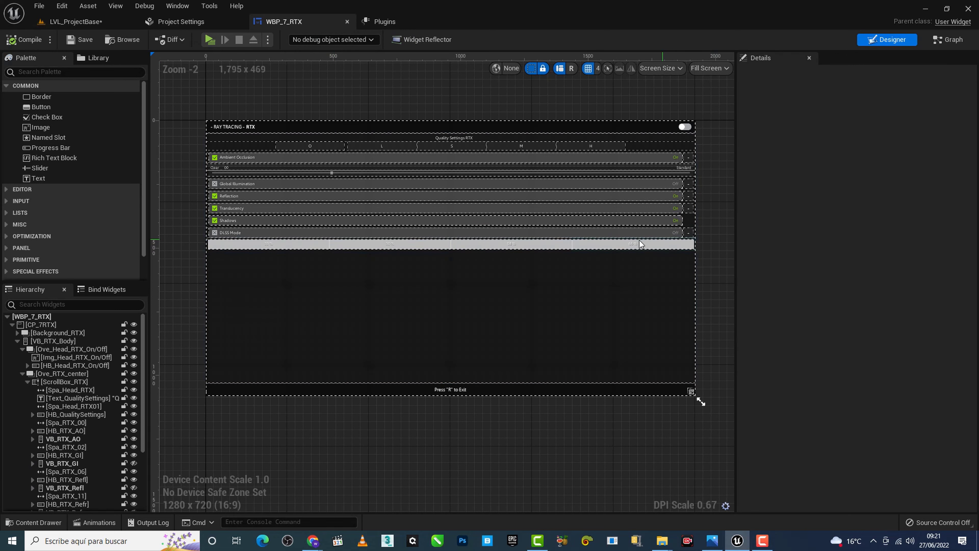
pyautogui.click(76, 21)
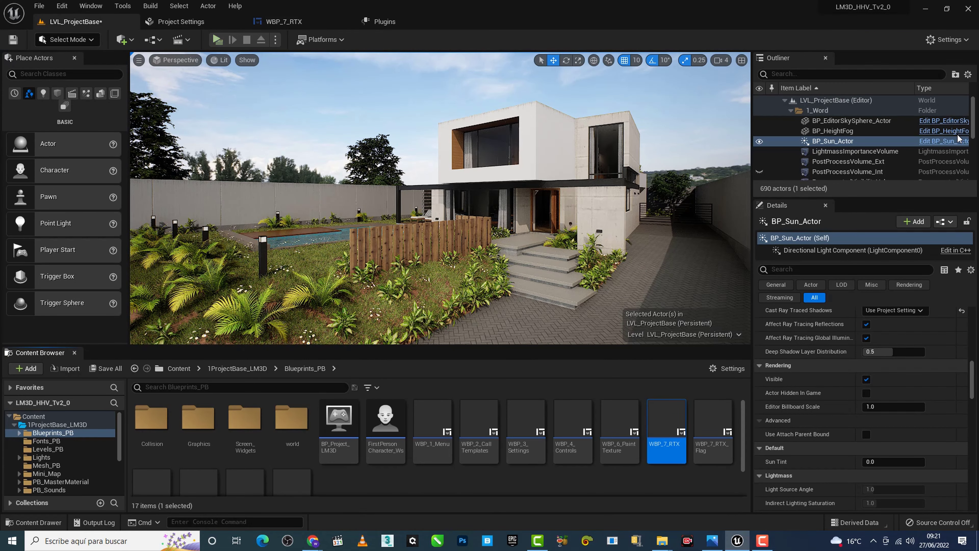
# Disable the Movie Render Queue DLSS/DLAA and NVIDIA DLSS plugins, save the levels, and restart
pyautogui.click(375, 23)
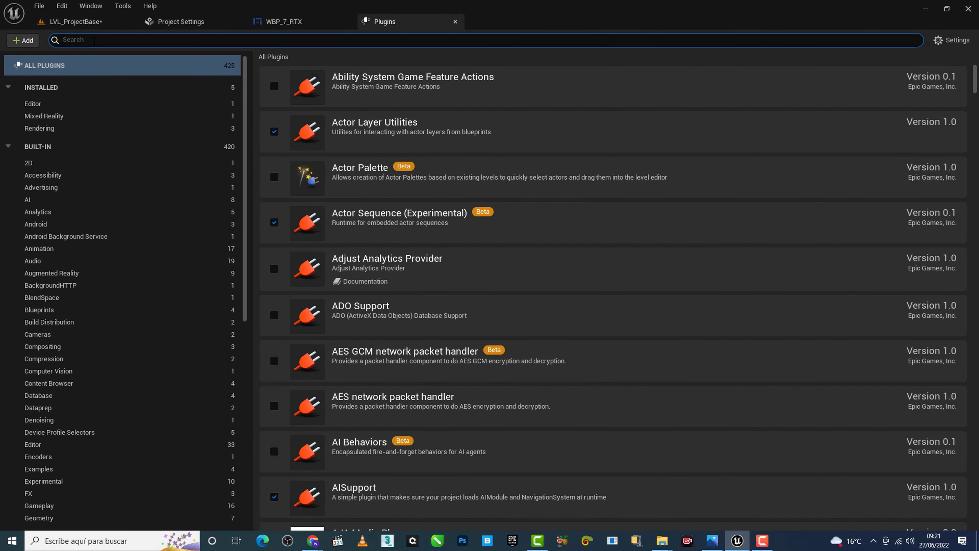
pyautogui.write('dlss')
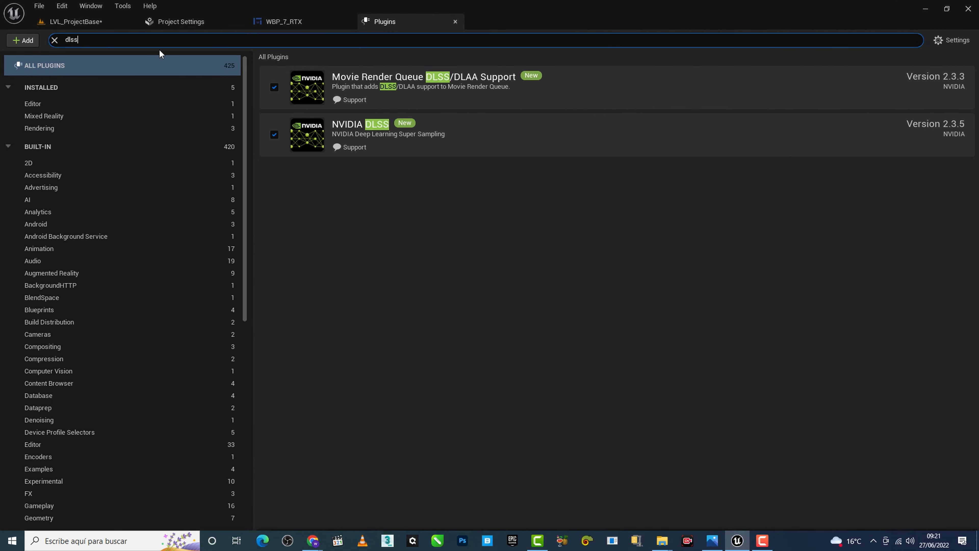
pyautogui.click(274, 134)
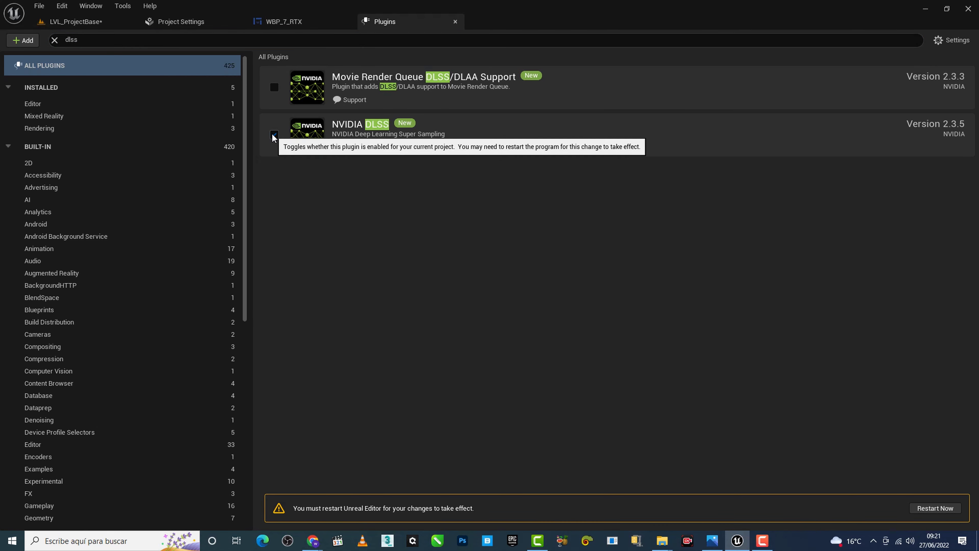
pyautogui.click(273, 135)
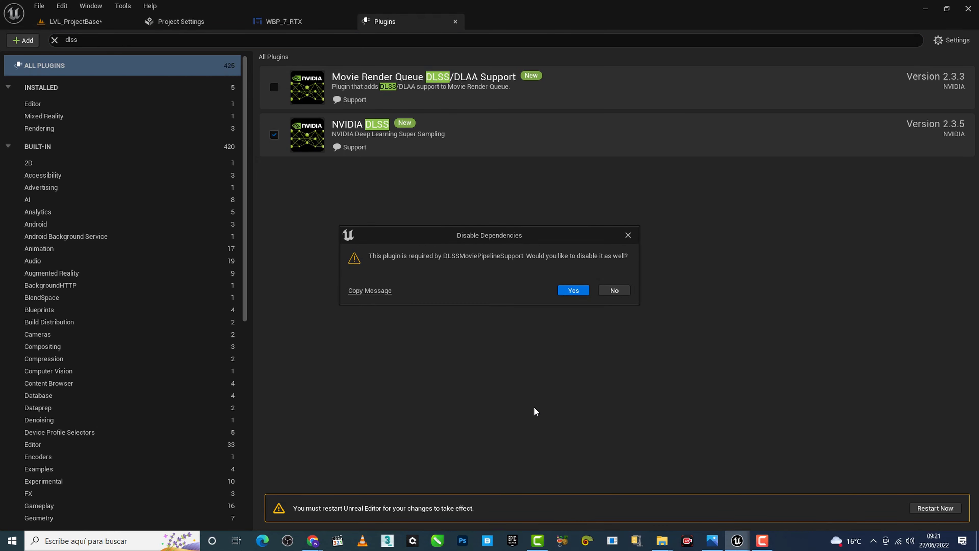
pyautogui.click(578, 292)
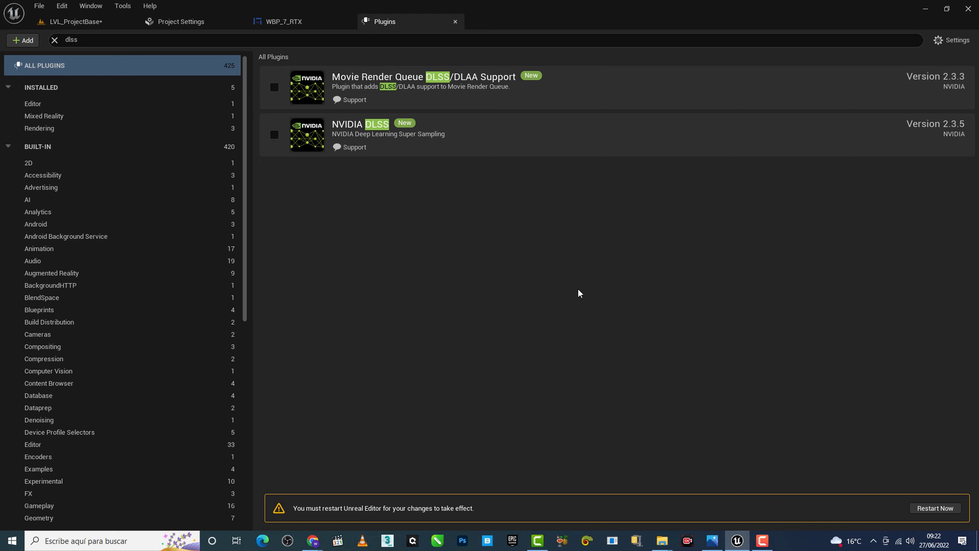
pyautogui.click(932, 510)
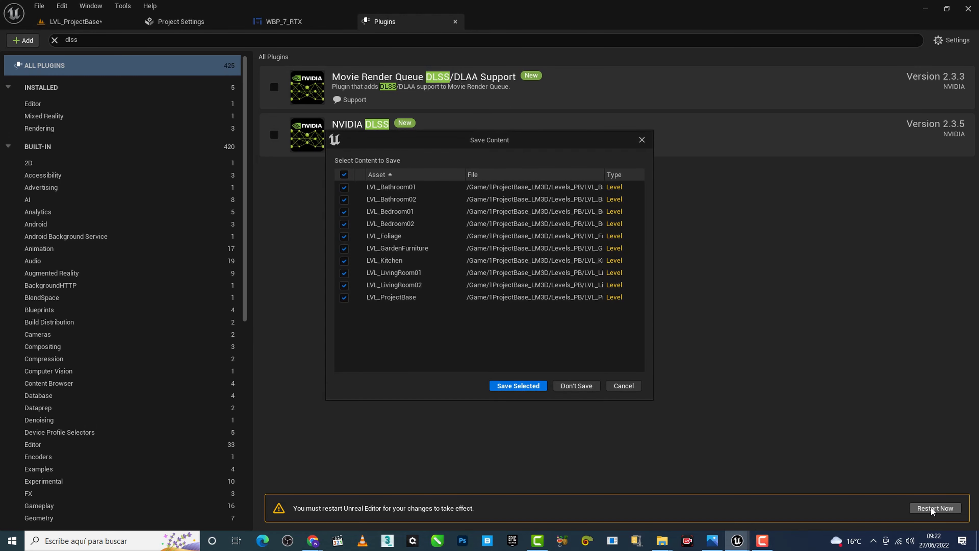
pyautogui.click(530, 390)
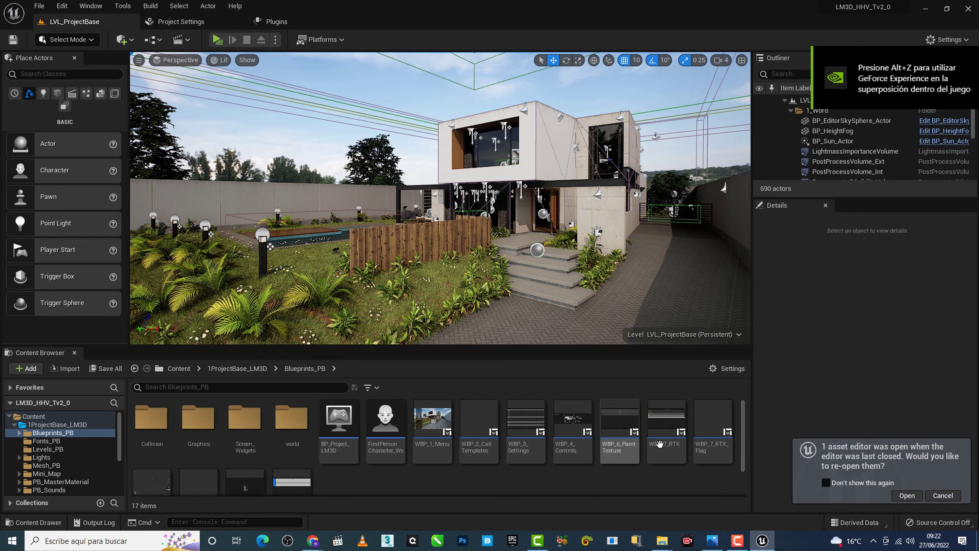
# Compile WBP_7_RTX and delete the first erroring Set DLSSMode node in its Event Graph
pyautogui.click(915, 497)
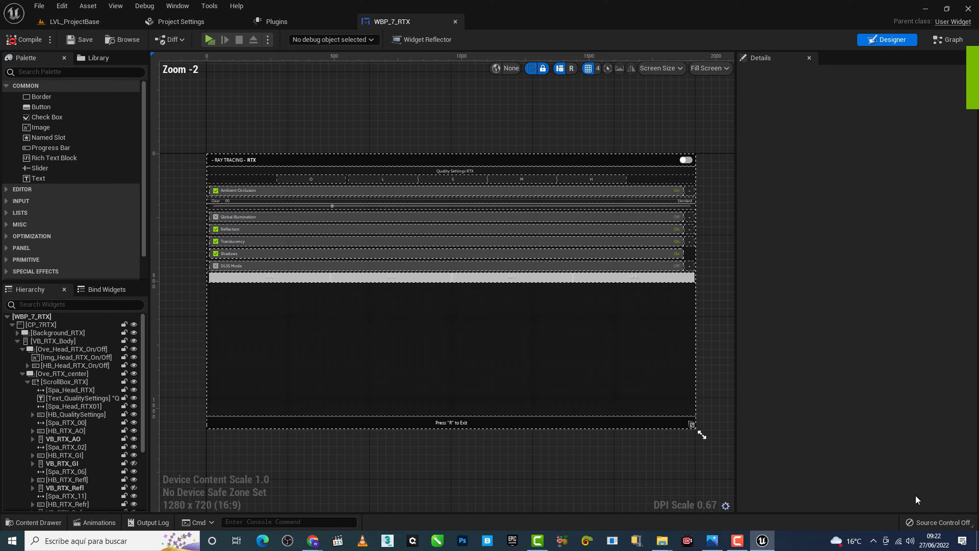
pyautogui.click(22, 39)
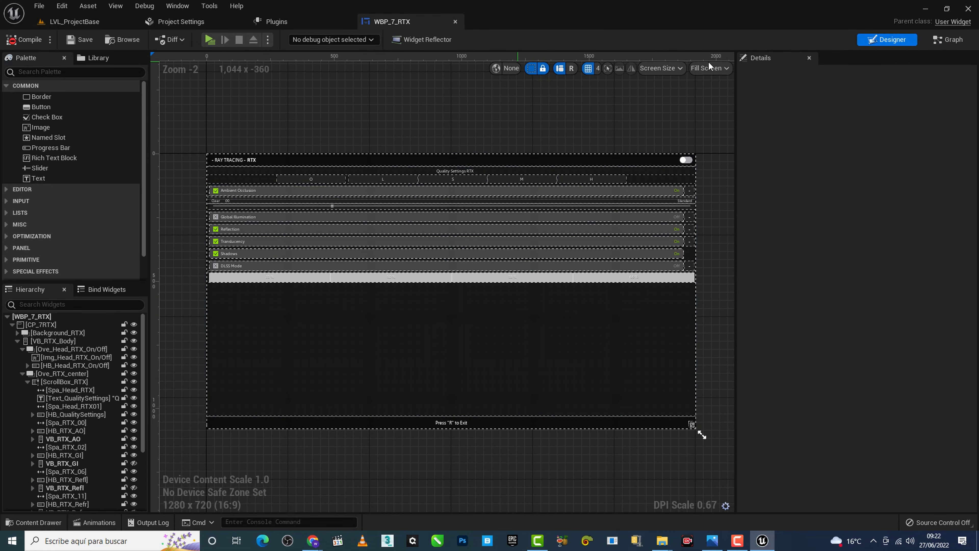
pyautogui.click(947, 40)
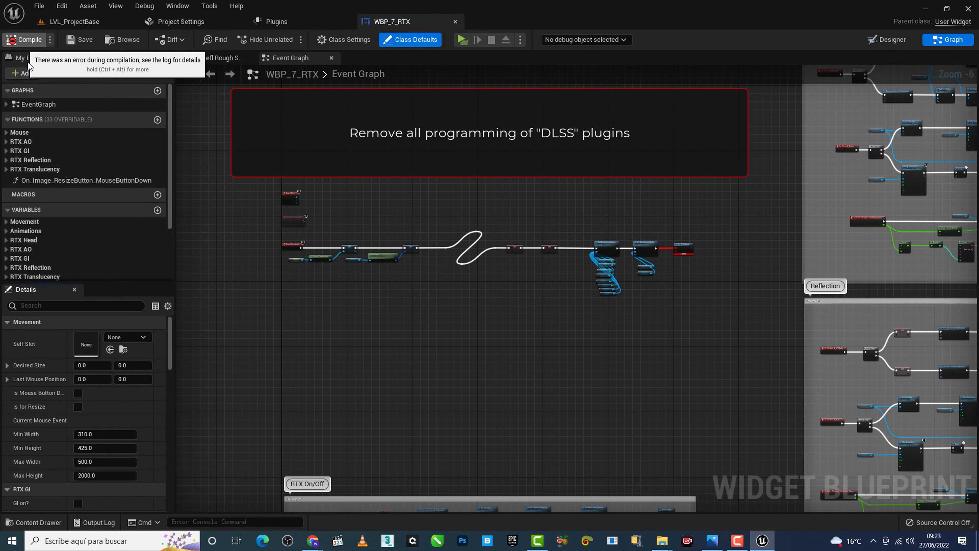
pyautogui.click(30, 41)
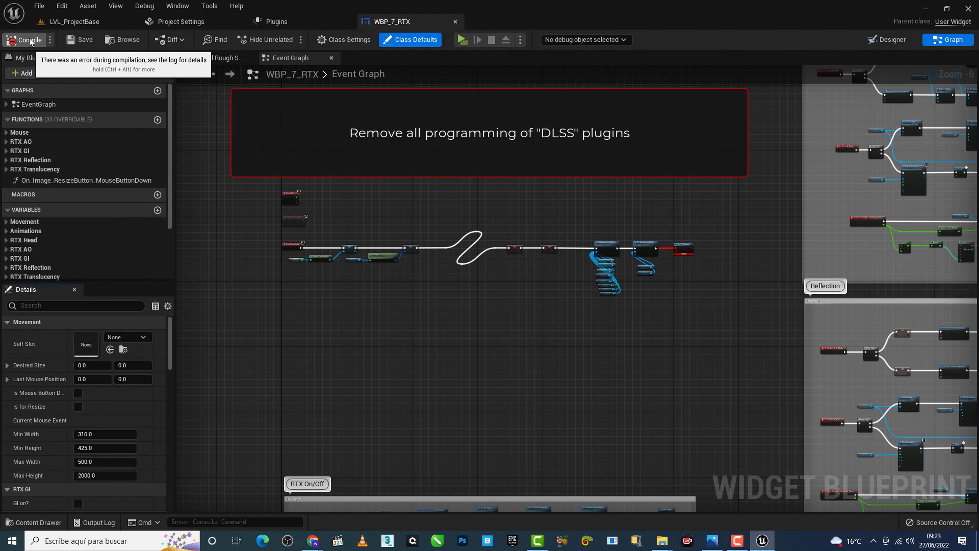
pyautogui.click(266, 447)
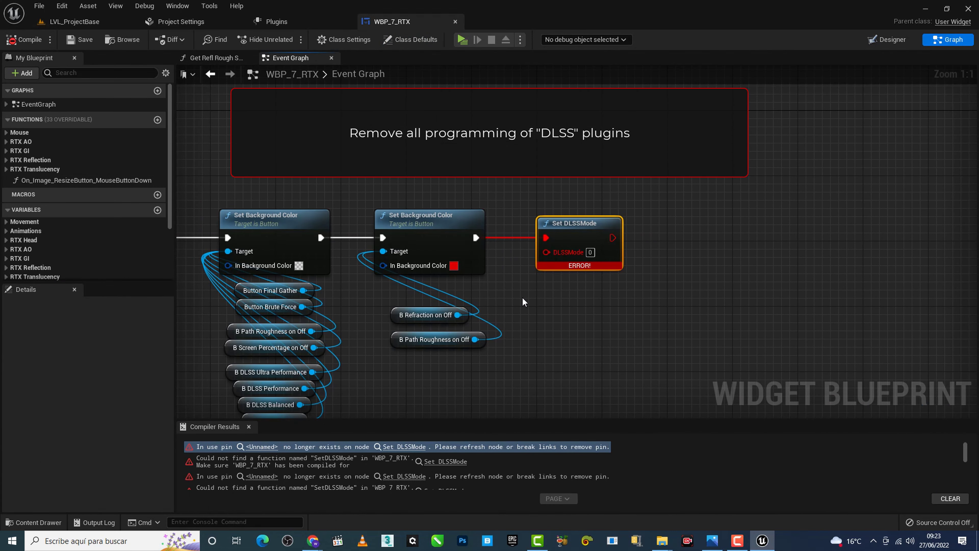
pyautogui.press('Delete')
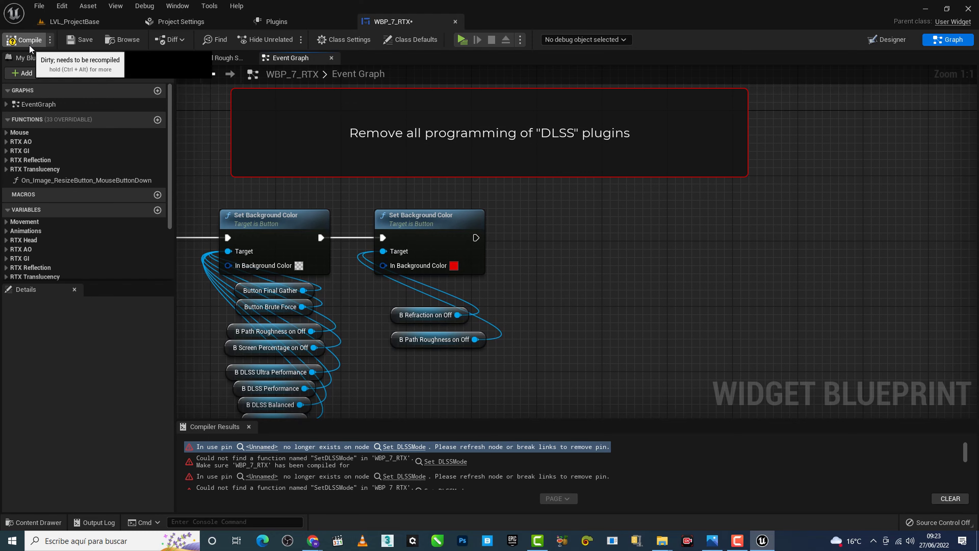
# Recompile and delete the test comment along with all its nodes
pyautogui.click(29, 44)
pyautogui.click(268, 447)
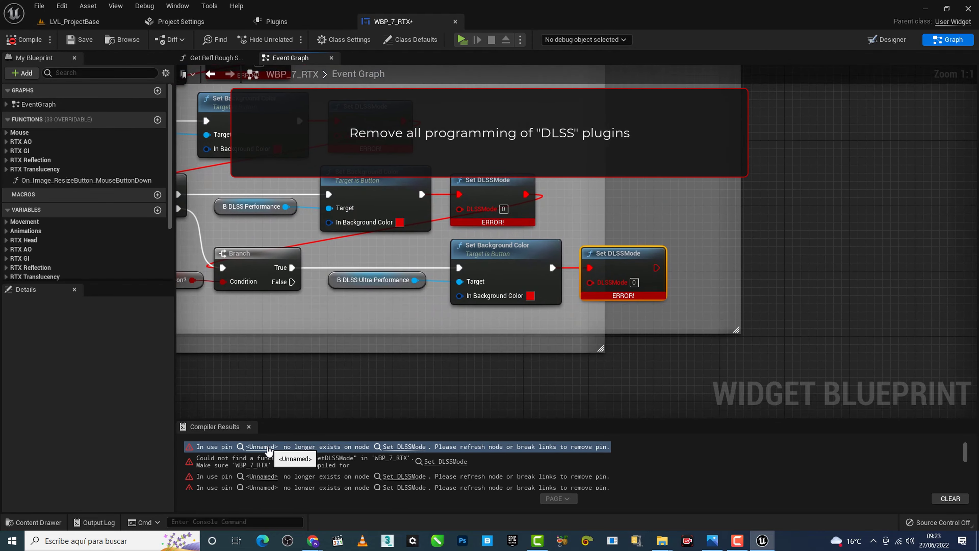
pyautogui.scroll(-2, 426, 265)
pyautogui.scroll(-2, 426, 265)
pyautogui.scroll(-1, 426, 266)
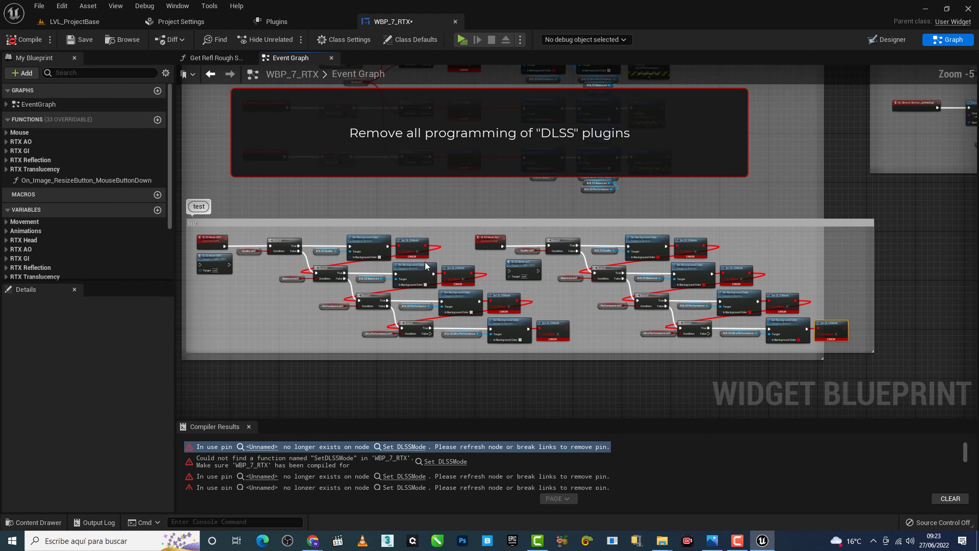
pyautogui.moveTo(348, 328); pyautogui.dragTo(378, 322, button='right')
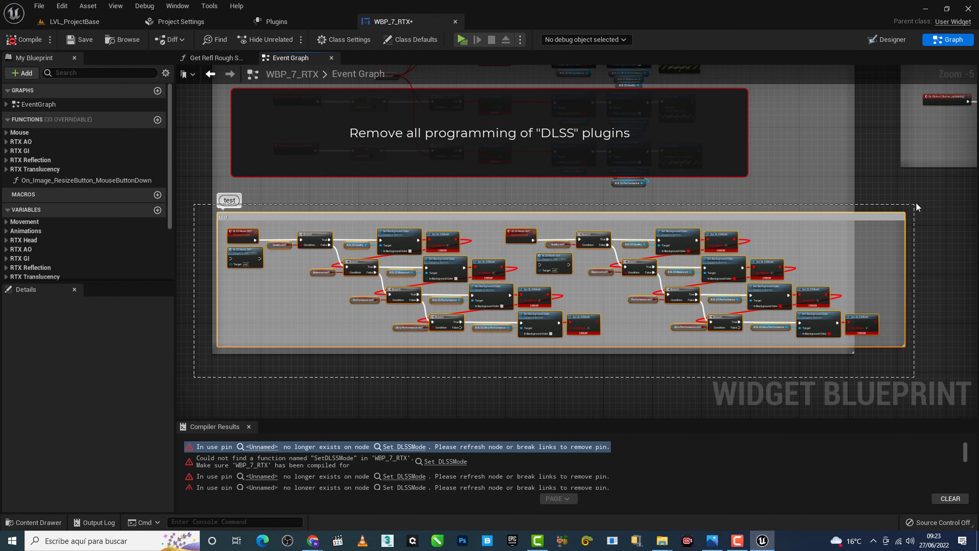
pyautogui.moveTo(369, 361); pyautogui.dragTo(918, 205)
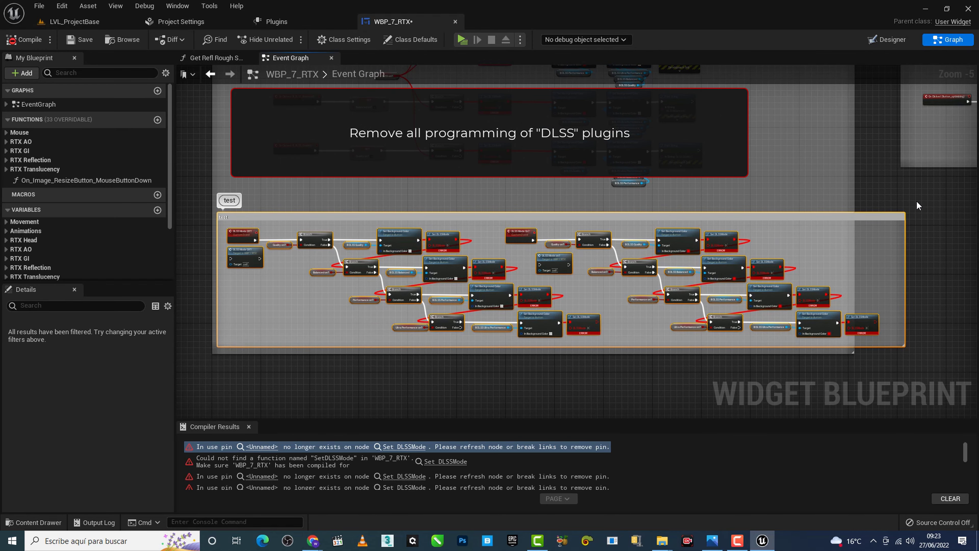
pyautogui.press('Delete')
# Delete the four DLSS mode nodes and break the links on their On Clicked nodes
pyautogui.moveTo(406, 182); pyautogui.dragTo(413, 230, button='right')
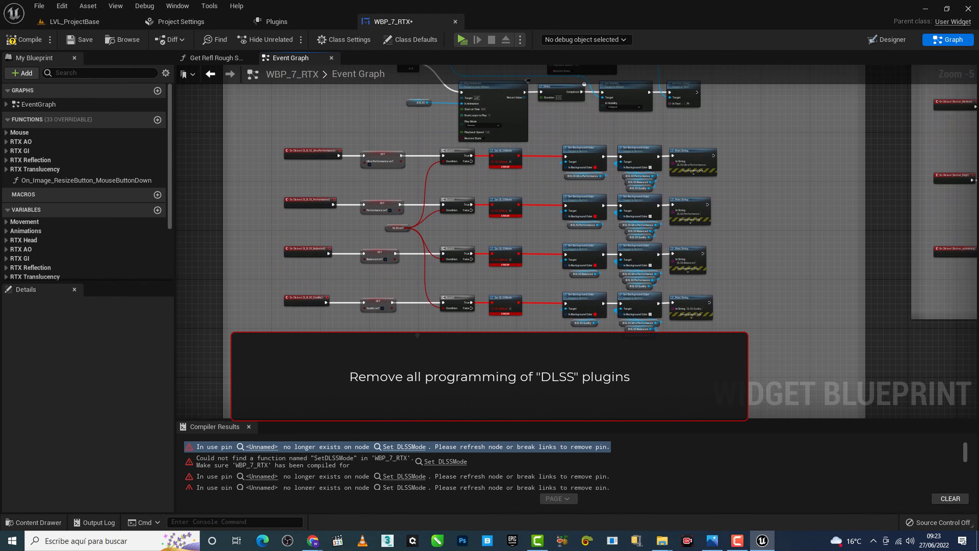
pyautogui.moveTo(513, 212); pyautogui.dragTo(513, 163)
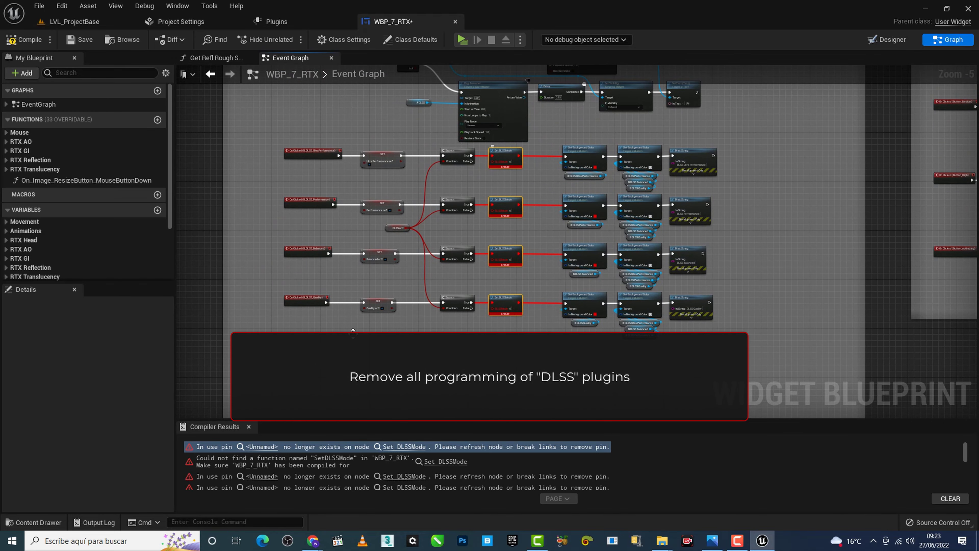
pyautogui.press('Delete')
pyautogui.moveTo(353, 330); pyautogui.dragTo(318, 147)
pyautogui.rightClick(319, 153)
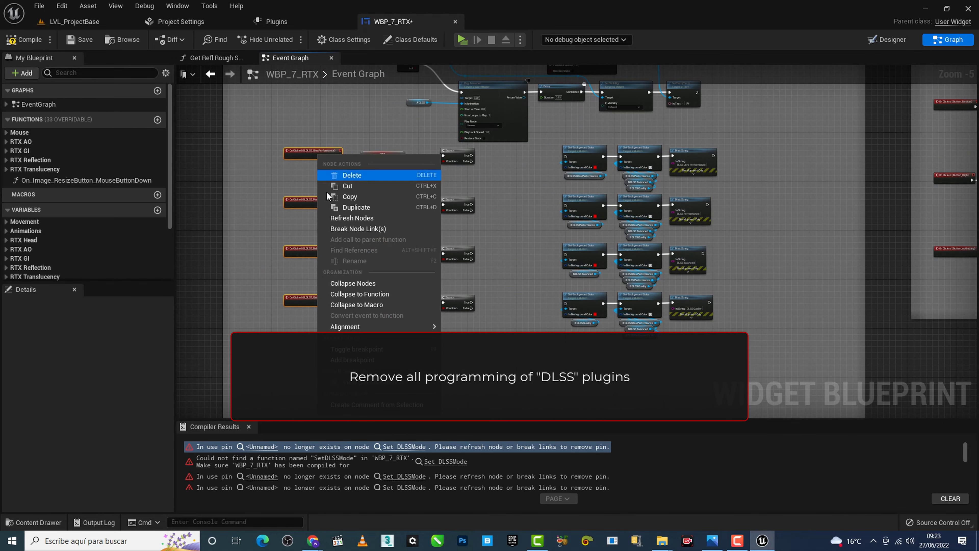
pyautogui.click(338, 229)
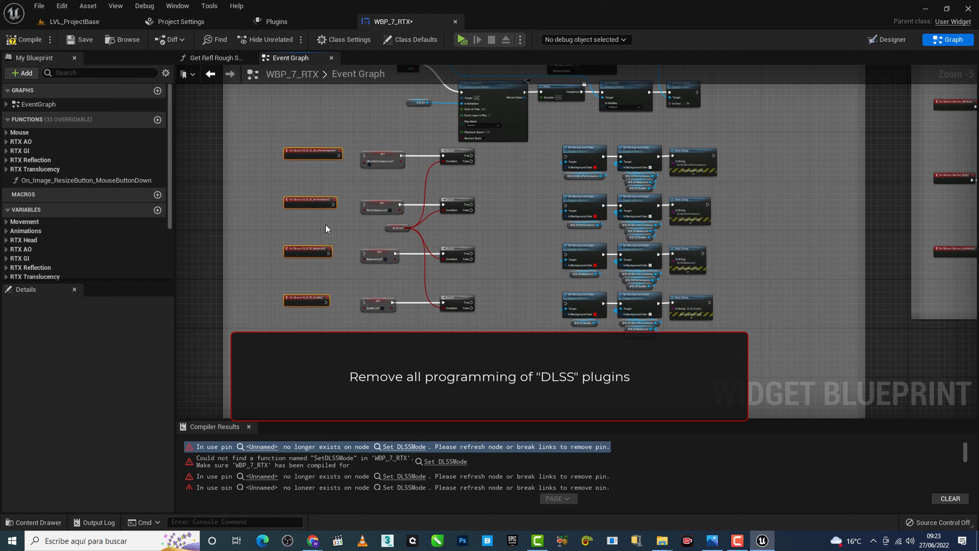
# Recompile and delete the three remaining Set DLSSMode nodes still reporting errors
pyautogui.click(28, 40)
pyautogui.click(277, 453)
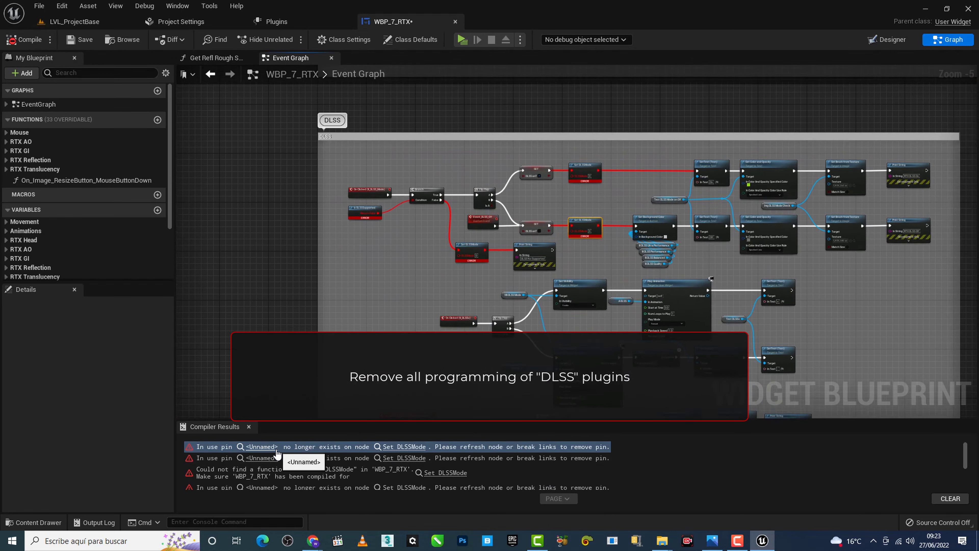
pyautogui.scroll(3, 493, 291)
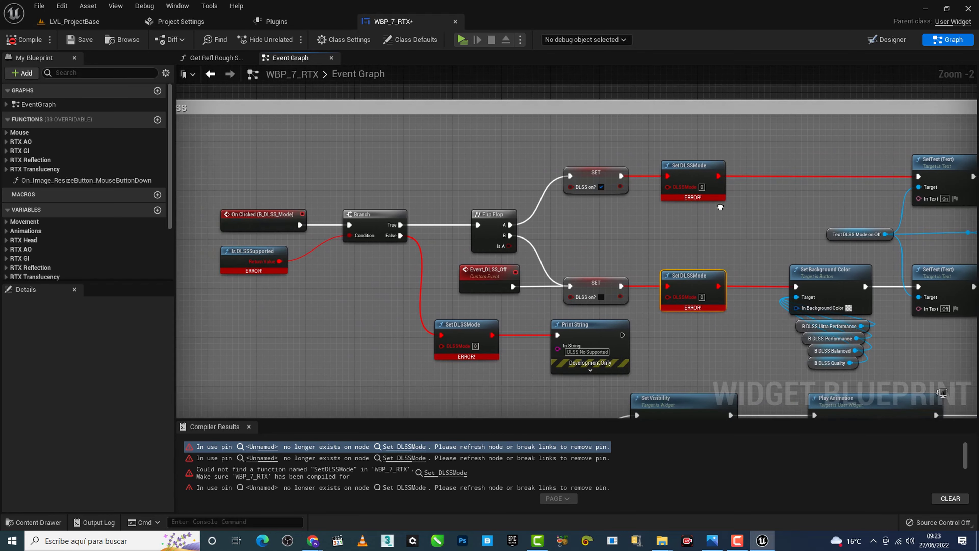
pyautogui.moveTo(744, 185); pyautogui.dragTo(710, 297)
pyautogui.press('Delete')
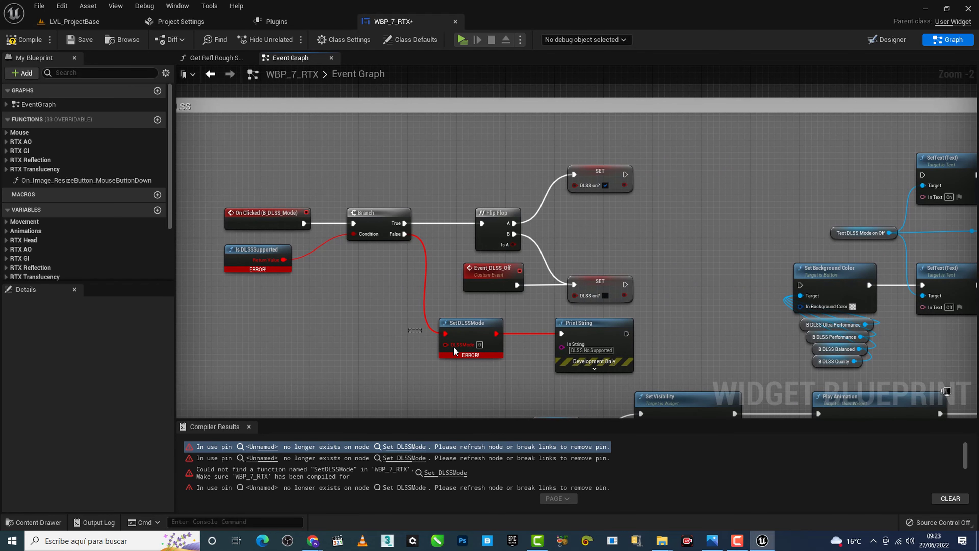
pyautogui.click(455, 350)
pyautogui.press('Delete')
# Delete the Is DLSSSupported node, break the On Clicked links, and compile without errors
pyautogui.click(274, 267)
pyautogui.press('Delete')
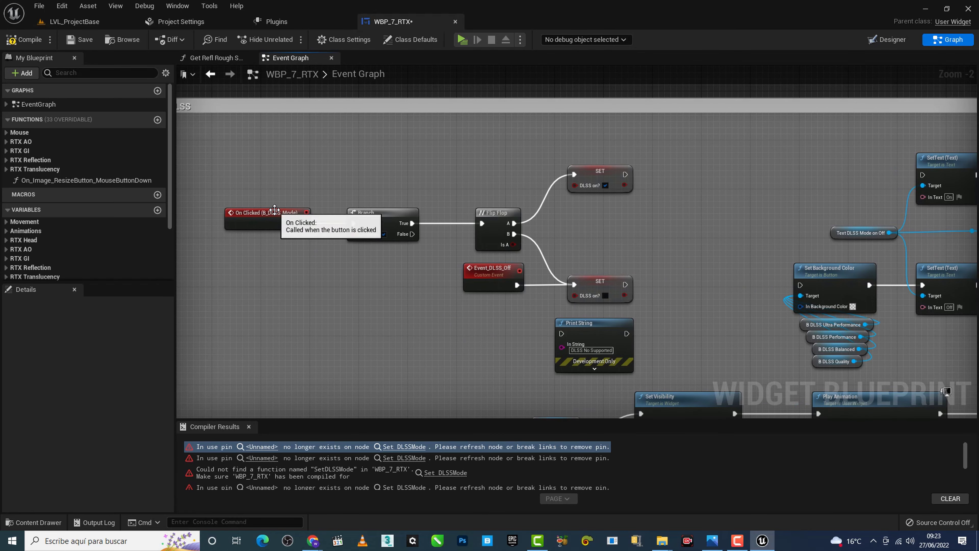
pyautogui.rightClick(275, 209)
pyautogui.click(298, 281)
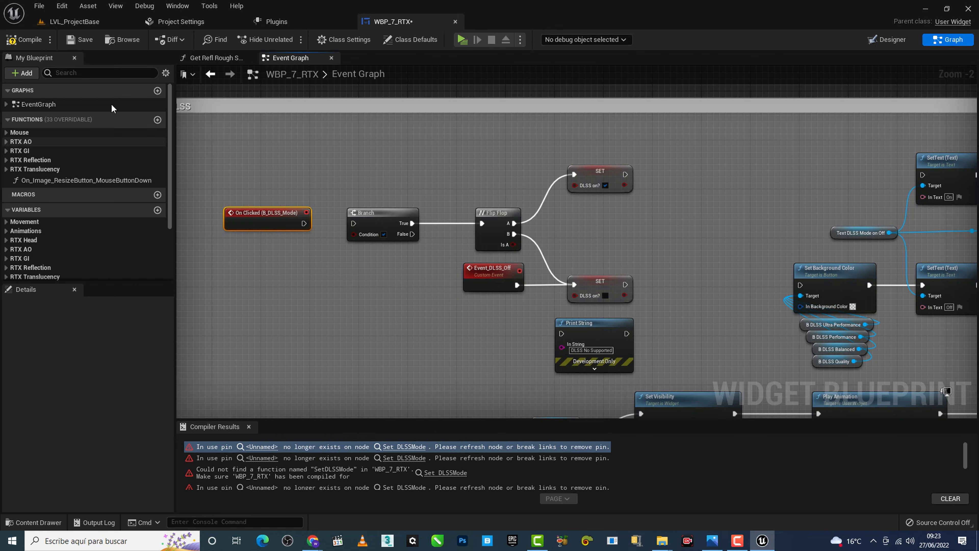
pyautogui.click(13, 42)
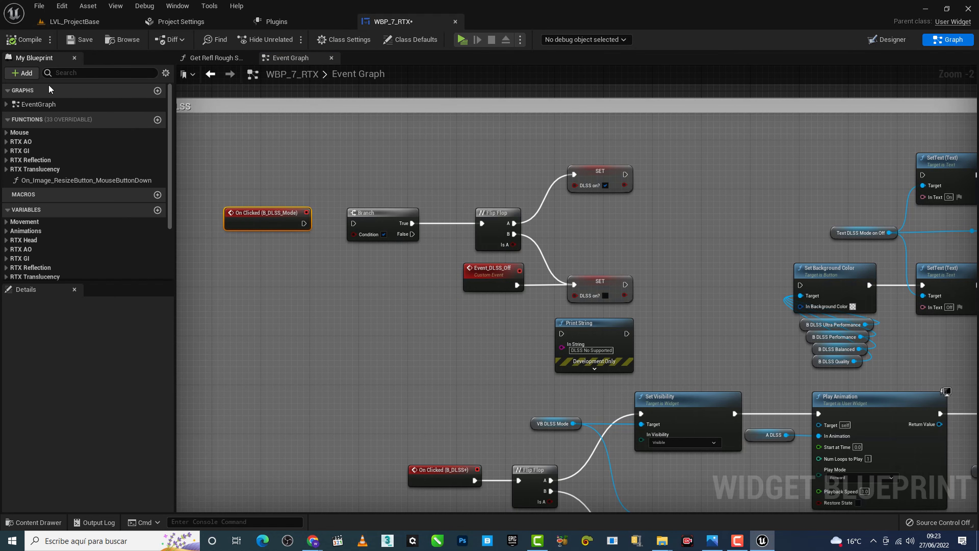
# In the level blueprint, delete Set DLSSMode, wire Execute Console Command to Activate Touch Interface, and compile
pyautogui.click(75, 22)
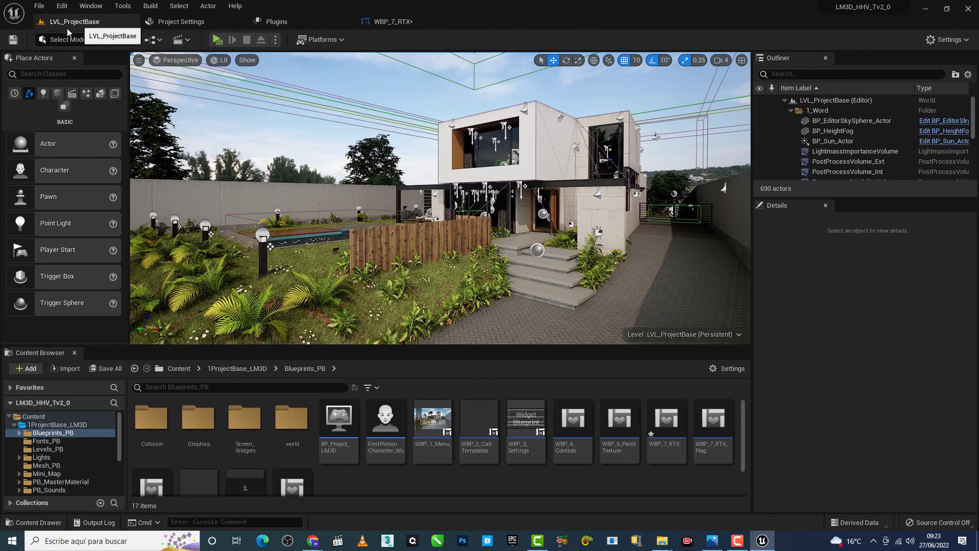
pyautogui.click(152, 40)
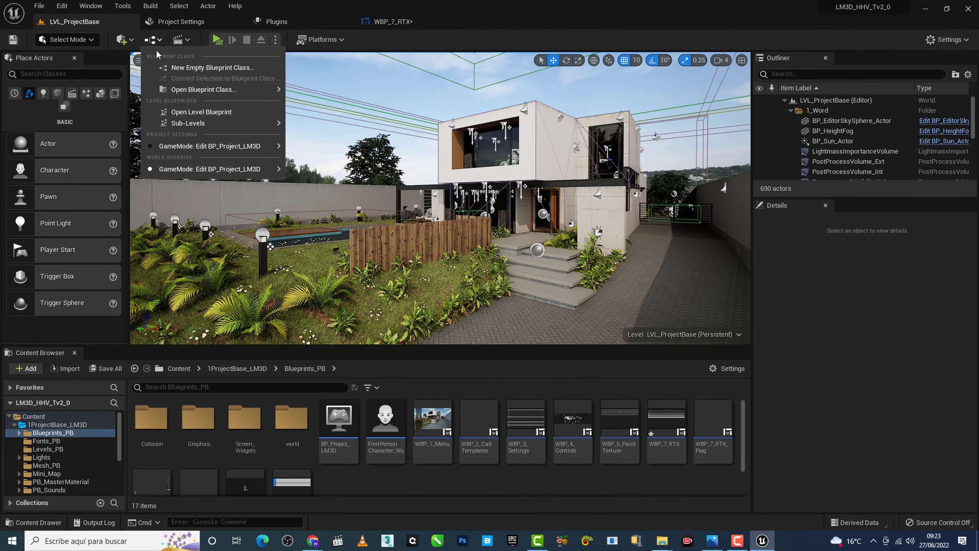
pyautogui.click(175, 112)
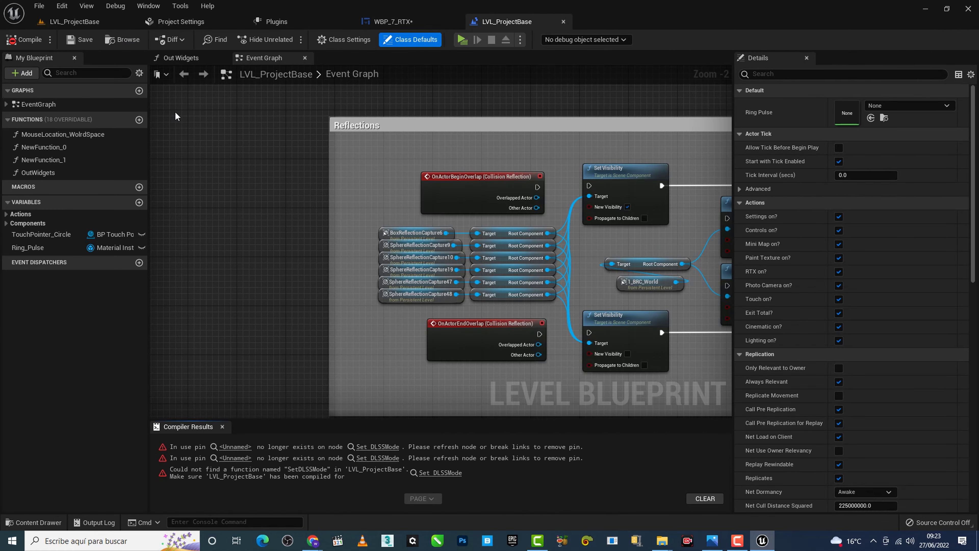
pyautogui.click(24, 40)
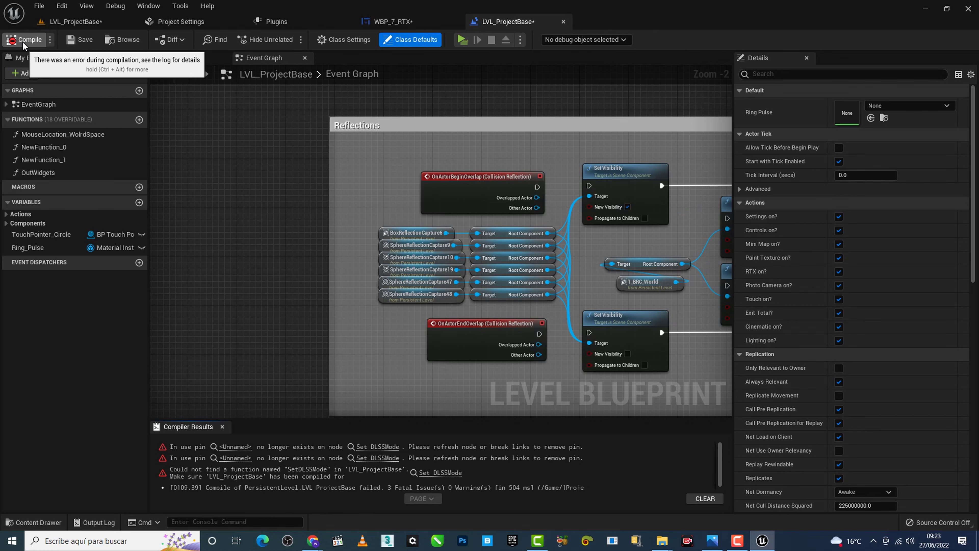
pyautogui.click(231, 447)
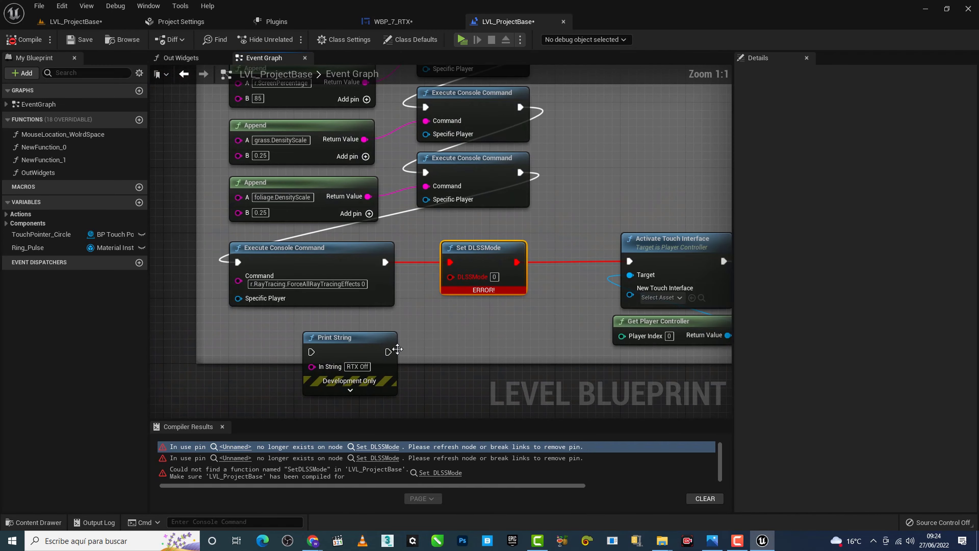
pyautogui.click(420, 232)
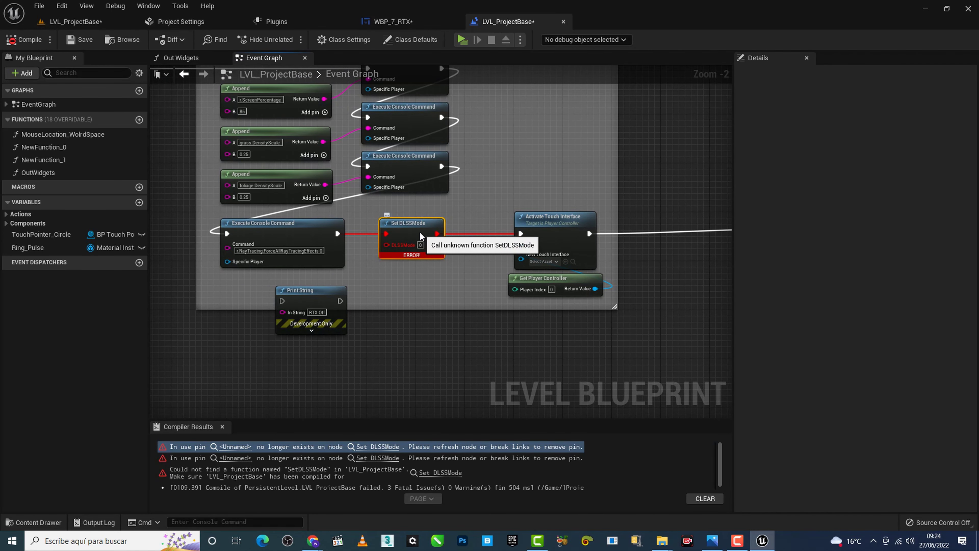
pyautogui.press('Delete')
pyautogui.moveTo(337, 233); pyautogui.dragTo(520, 233)
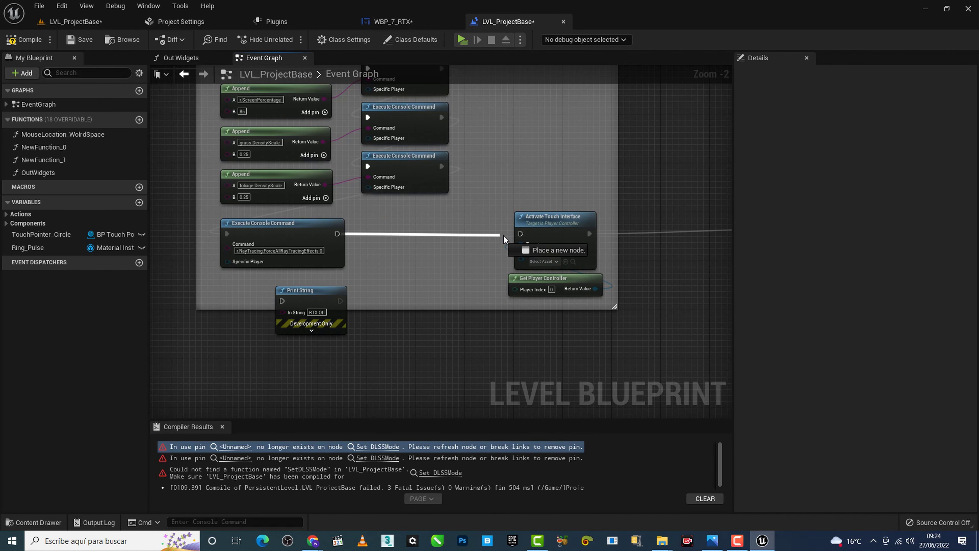
pyautogui.click(12, 40)
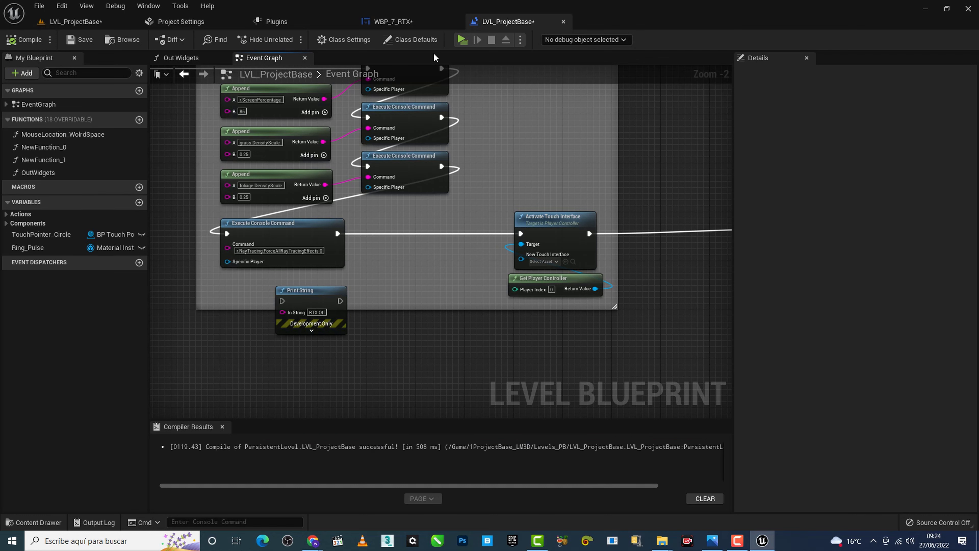
# In the WBP_7_RTX designer, select the VB_DLSS_Mode container and hide it in the preview
pyautogui.click(411, 24)
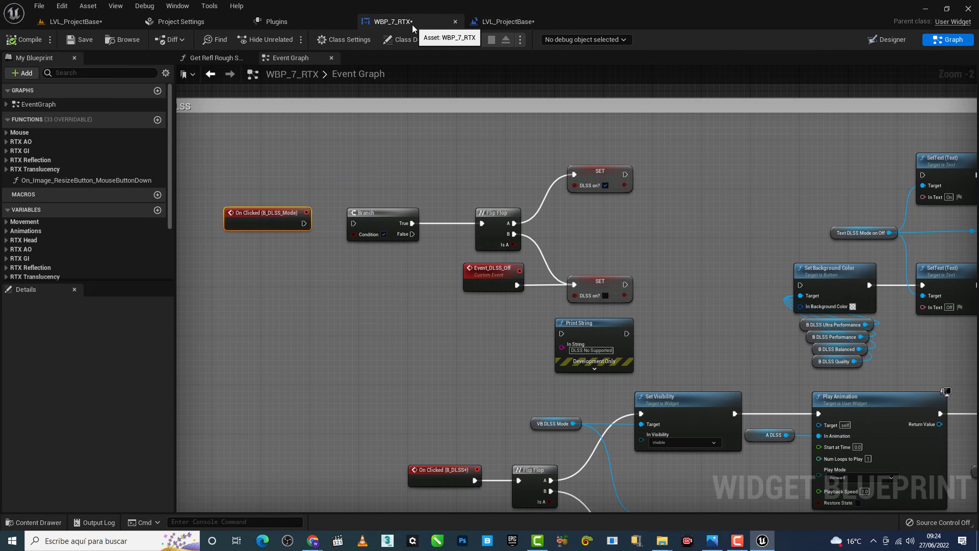
pyautogui.click(887, 39)
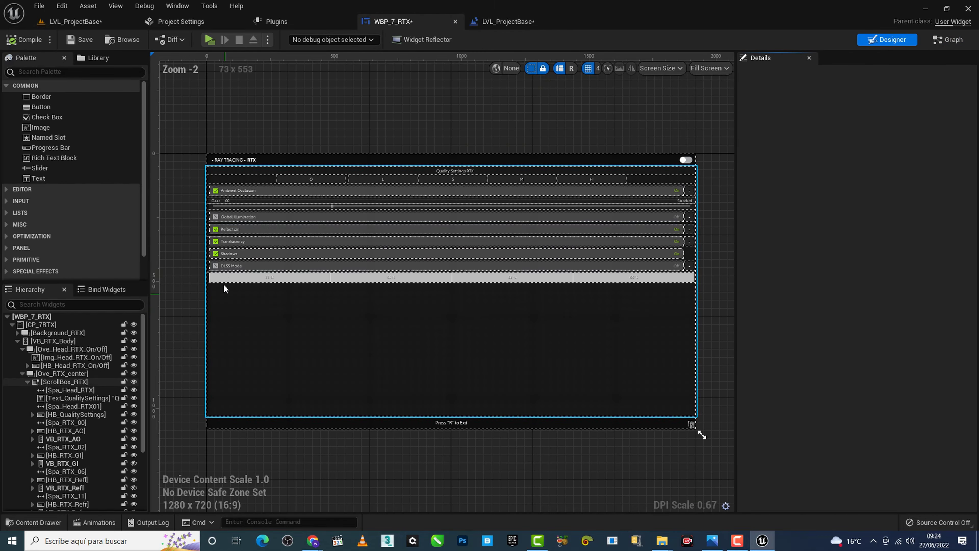
pyautogui.scroll(1, 699, 428)
pyautogui.scroll(-1, 485, 311)
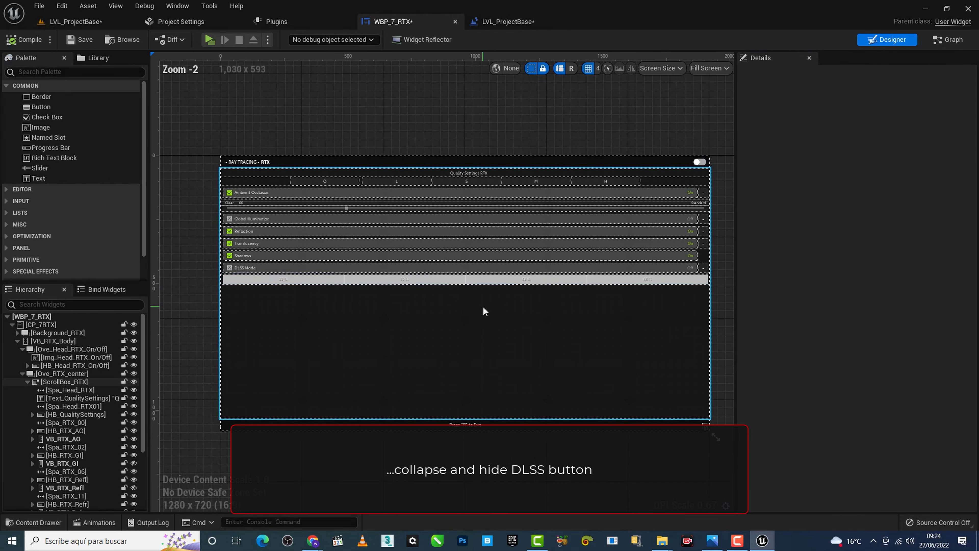
pyautogui.click(219, 274)
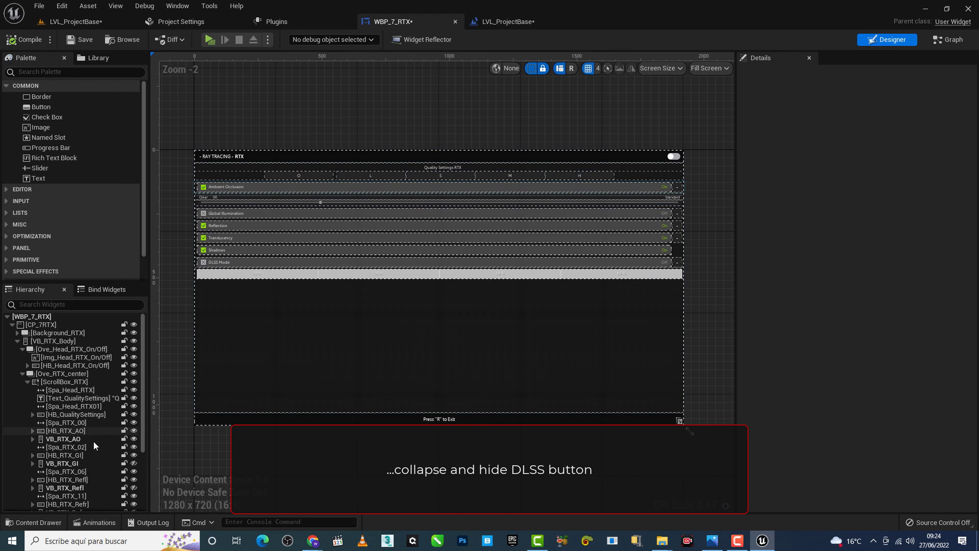
pyautogui.scroll(-5, 93, 443)
pyautogui.click(66, 459)
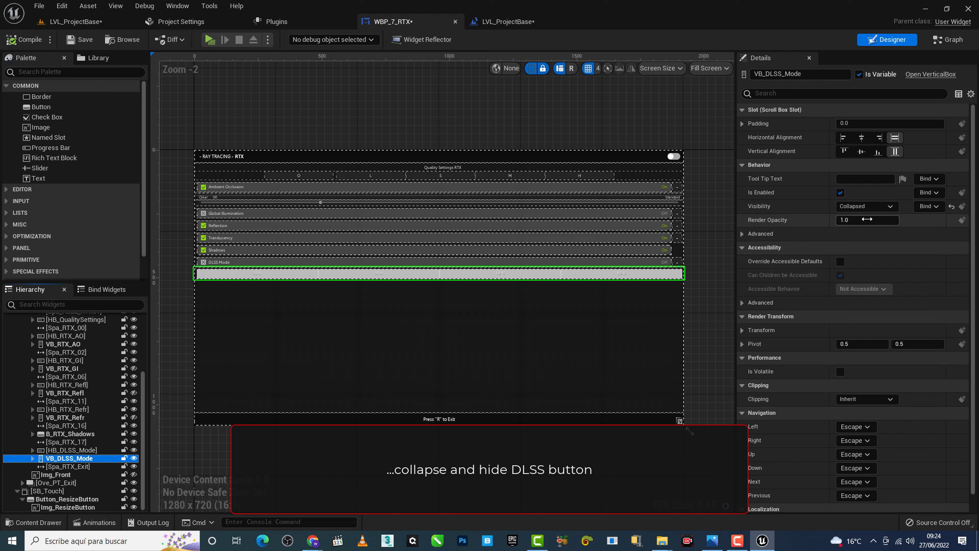
pyautogui.click(134, 460)
# Set HB_DLSS_Mode visibility to Collapsed, hide it, then compile and save the widget
pyautogui.click(108, 450)
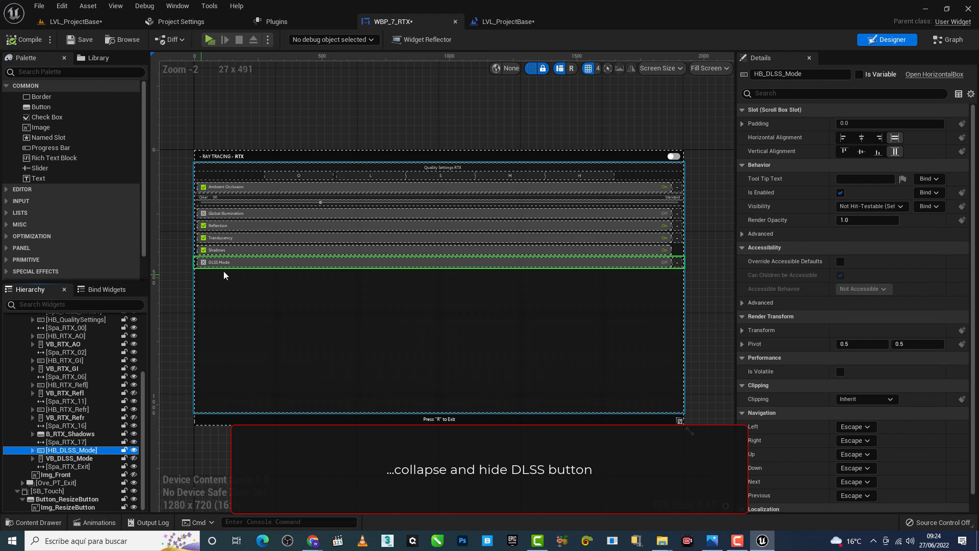
pyautogui.click(868, 206)
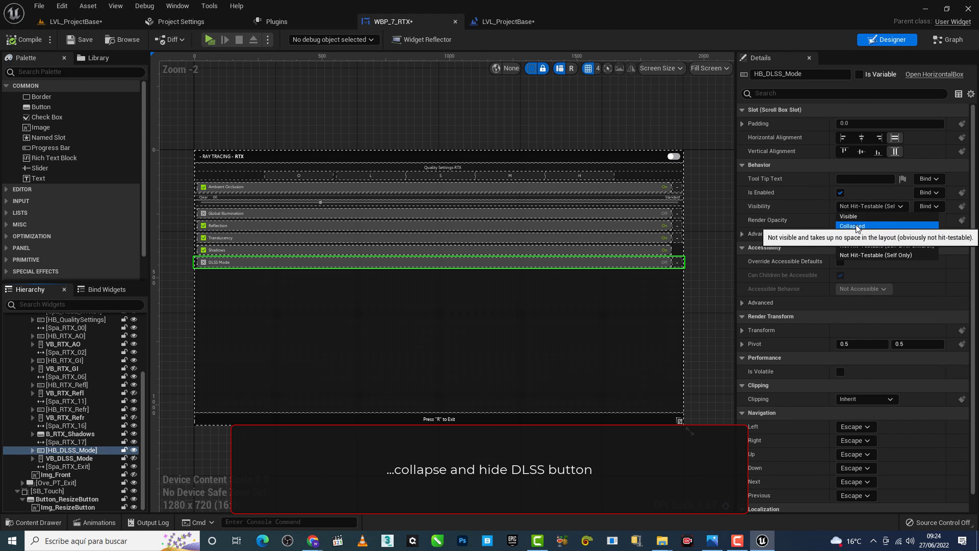
pyautogui.click(856, 225)
pyautogui.click(134, 450)
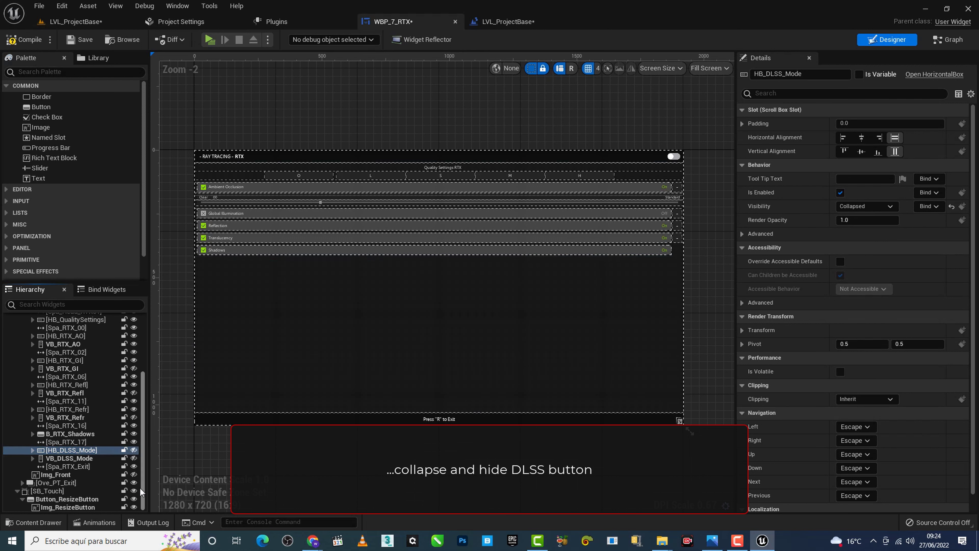
pyautogui.click(27, 42)
pyautogui.click(73, 43)
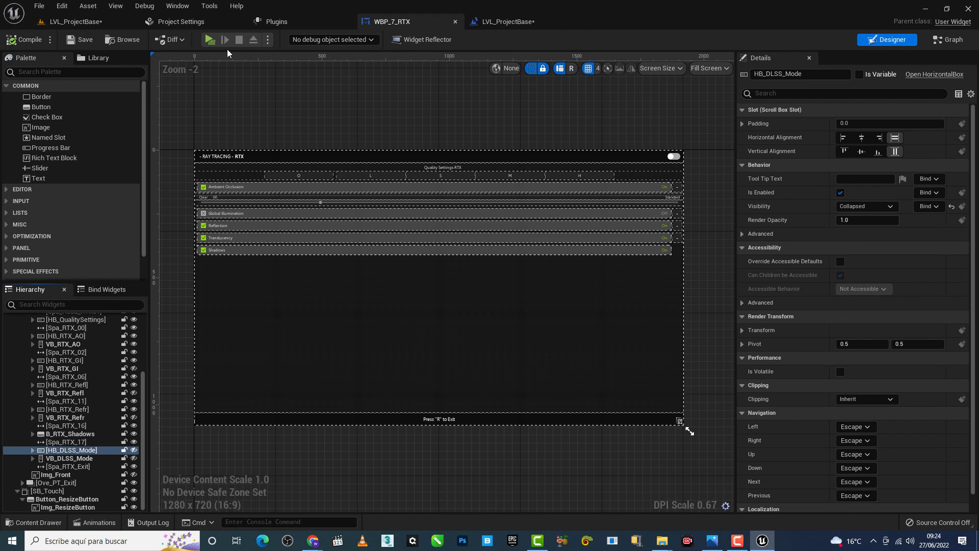
# Launch the standalone preview, start the walkthrough, and show the RTX panel in a maximized window
pyautogui.click(210, 41)
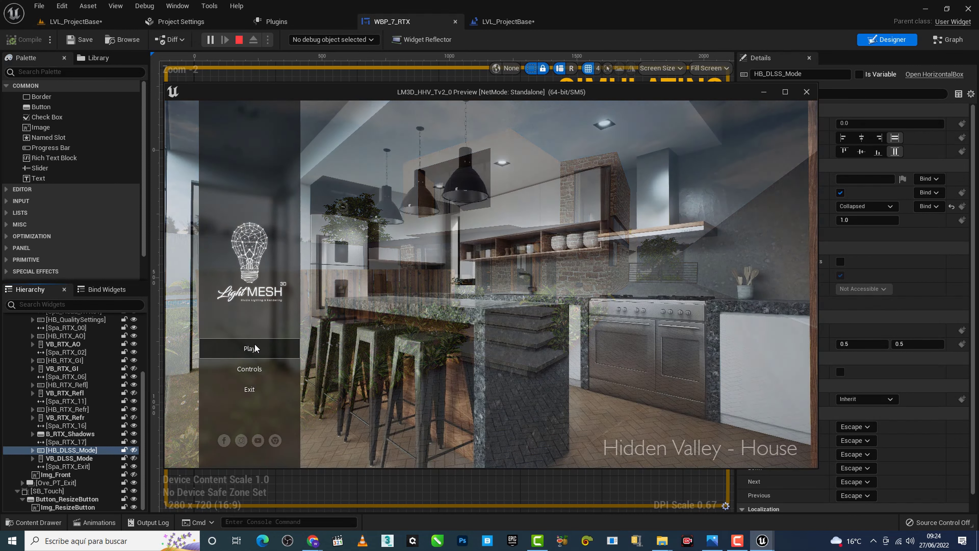
pyautogui.click(254, 348)
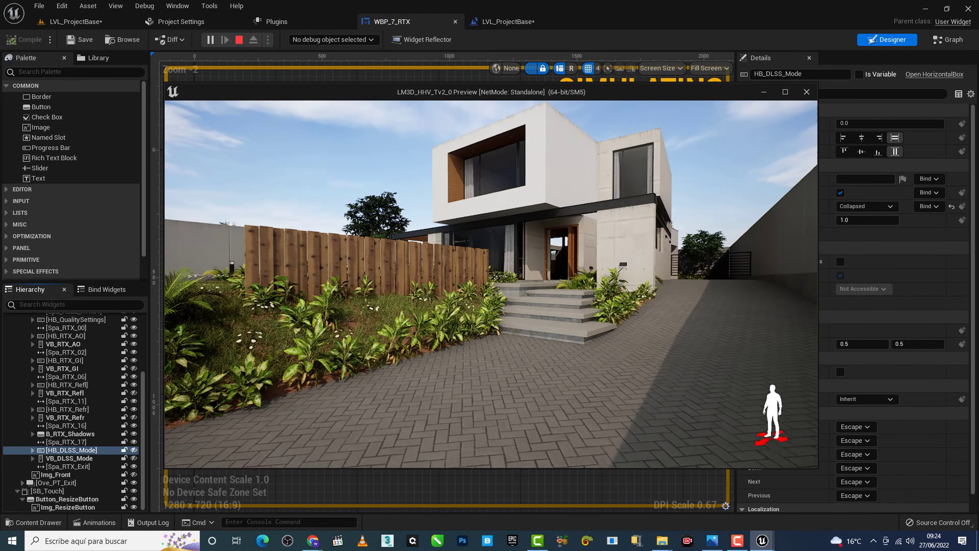
pyautogui.press('r')
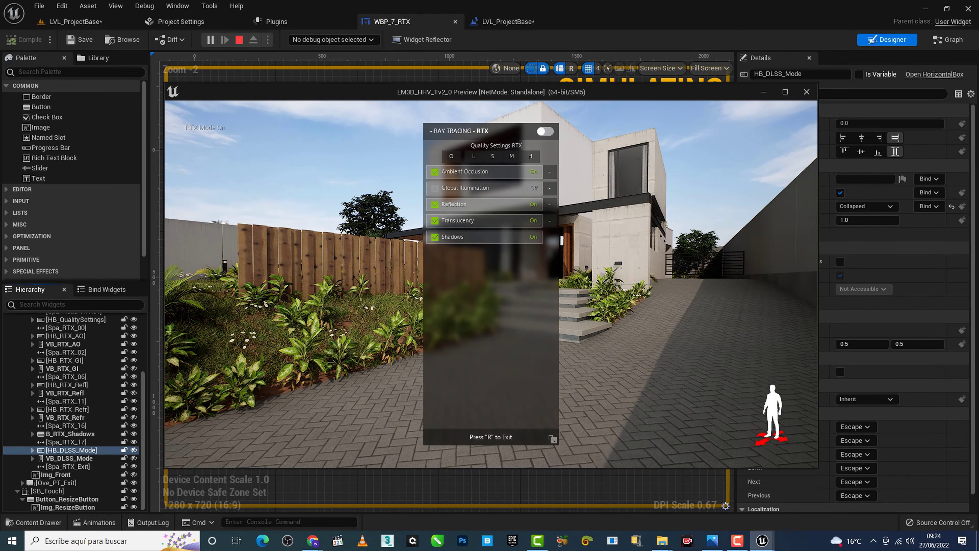
pyautogui.click(786, 93)
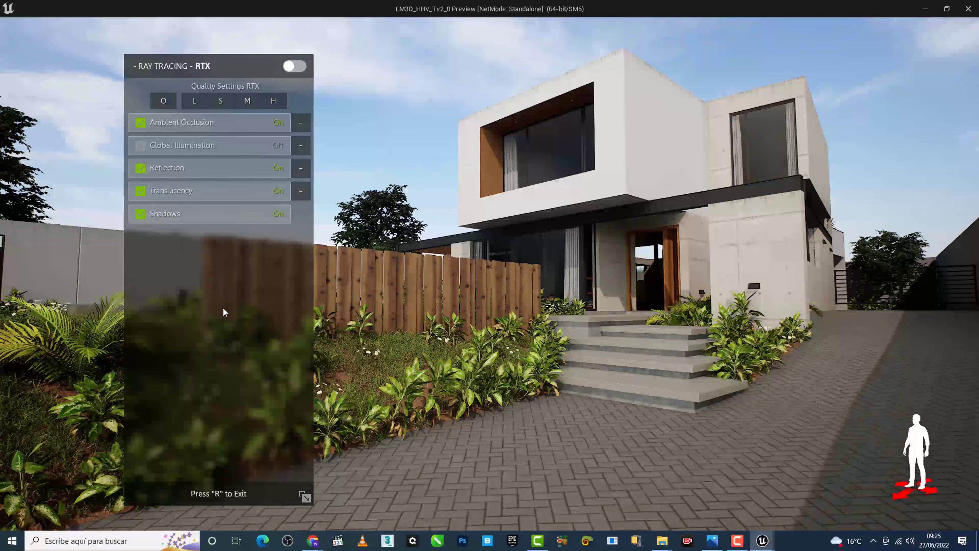
# Test RTX on, expand Ambient Occlusion and Translucency, toggle refraction, then switch RTX off and close
pyautogui.click(301, 67)
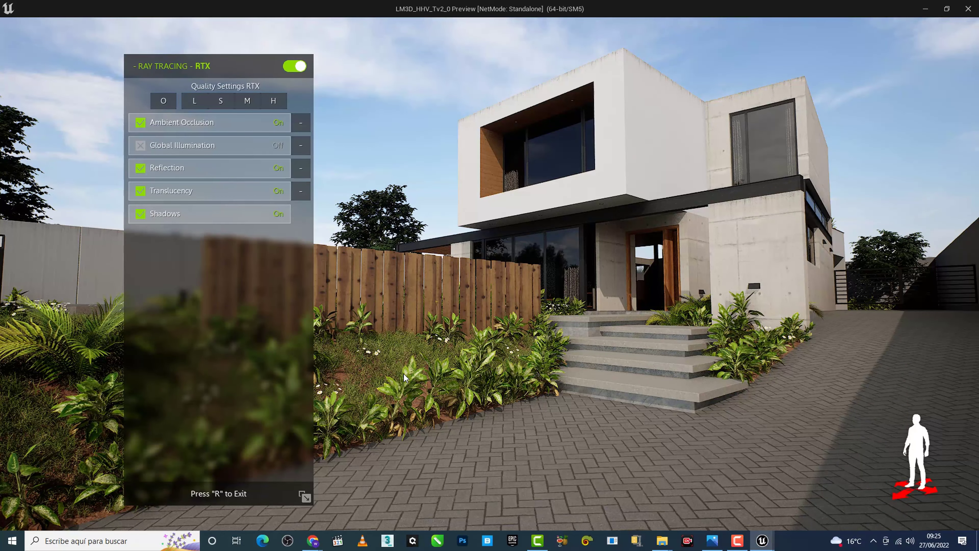
pyautogui.click(299, 122)
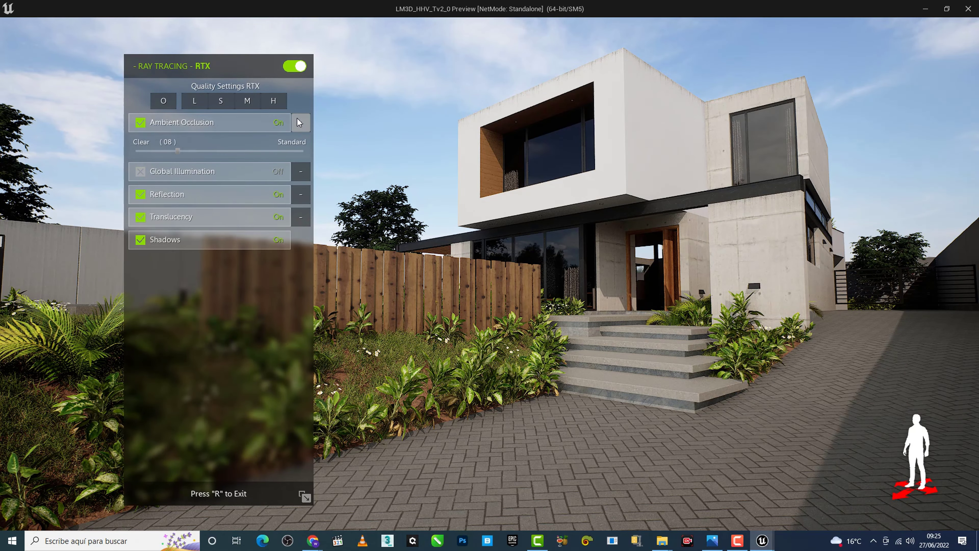
pyautogui.click(293, 185)
pyautogui.click(228, 284)
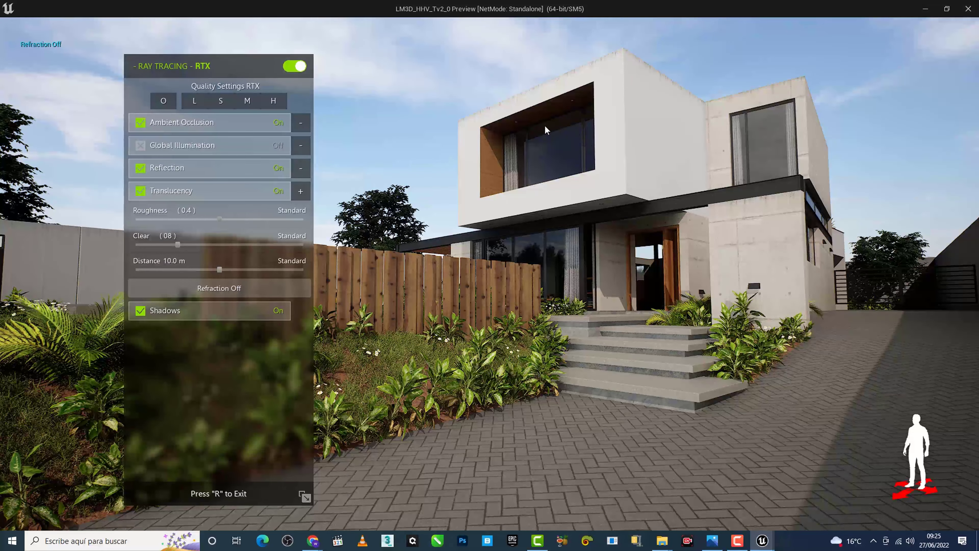
pyautogui.click(216, 291)
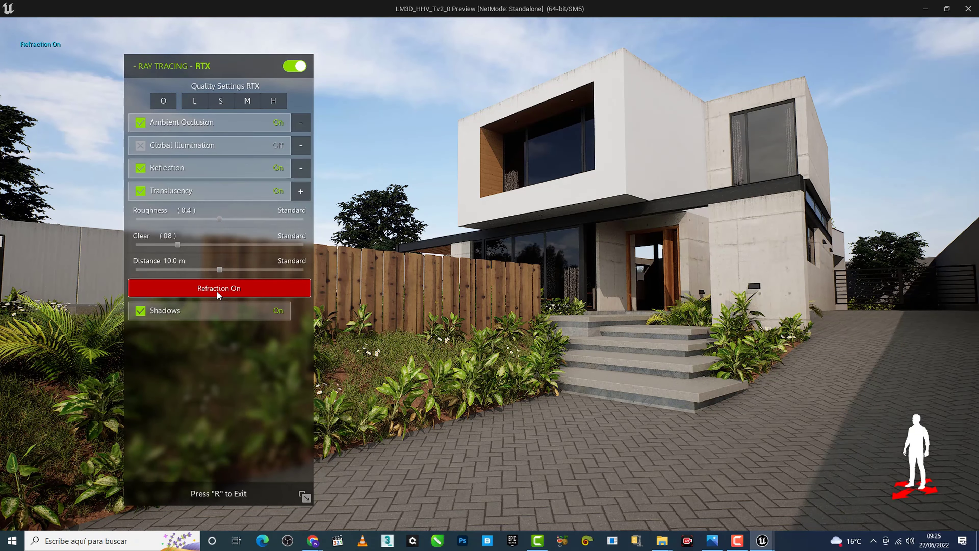
pyautogui.press('w')
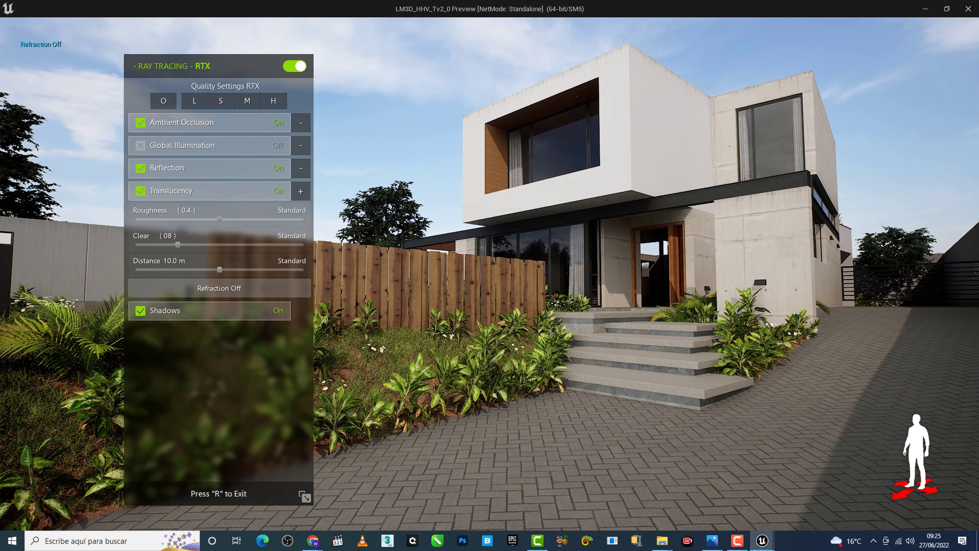
pyautogui.moveTo(497, 356); pyautogui.dragTo(462, 355)
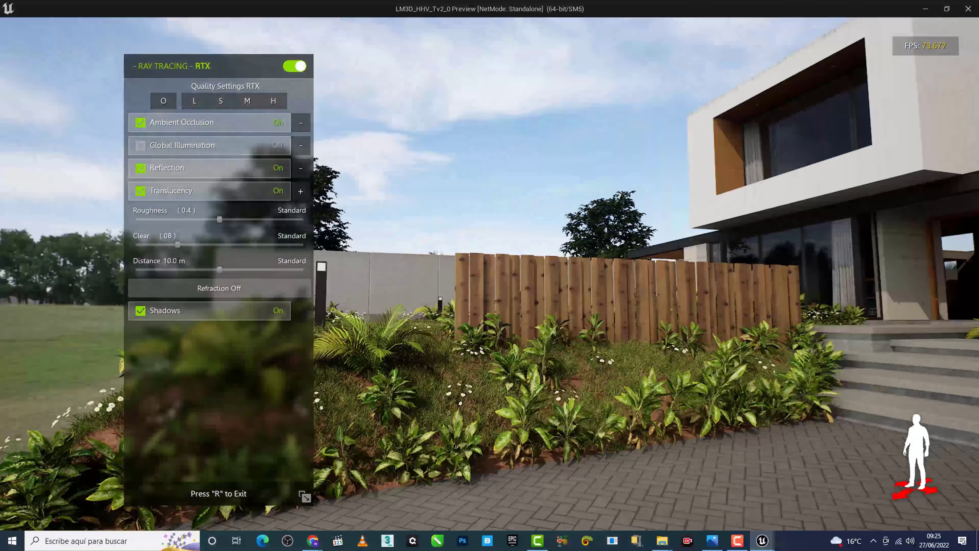
pyautogui.press('w')
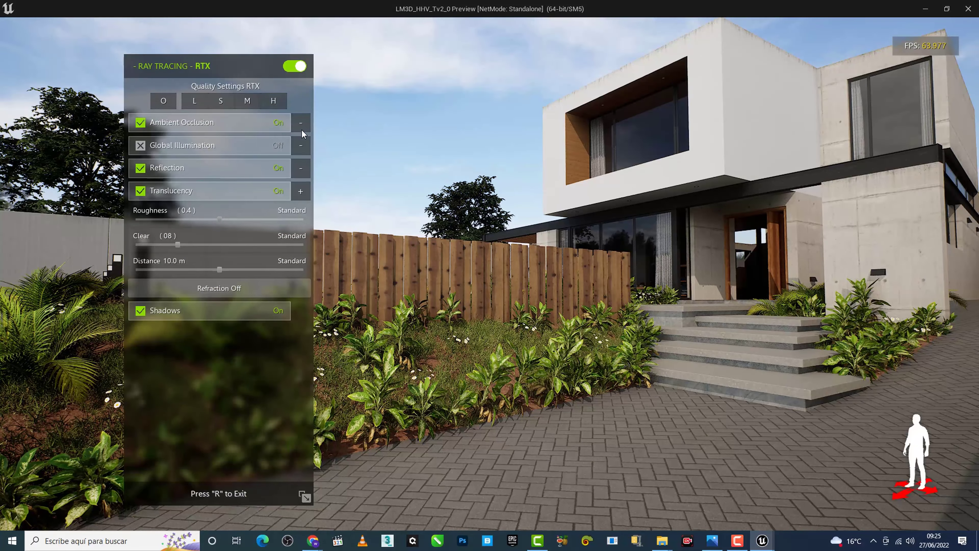
pyautogui.click(293, 73)
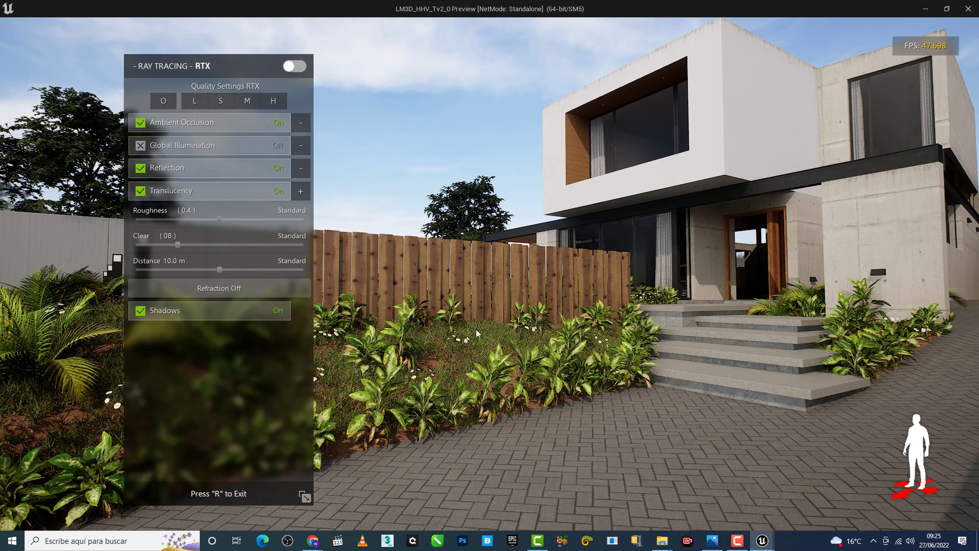
pyautogui.press('r')
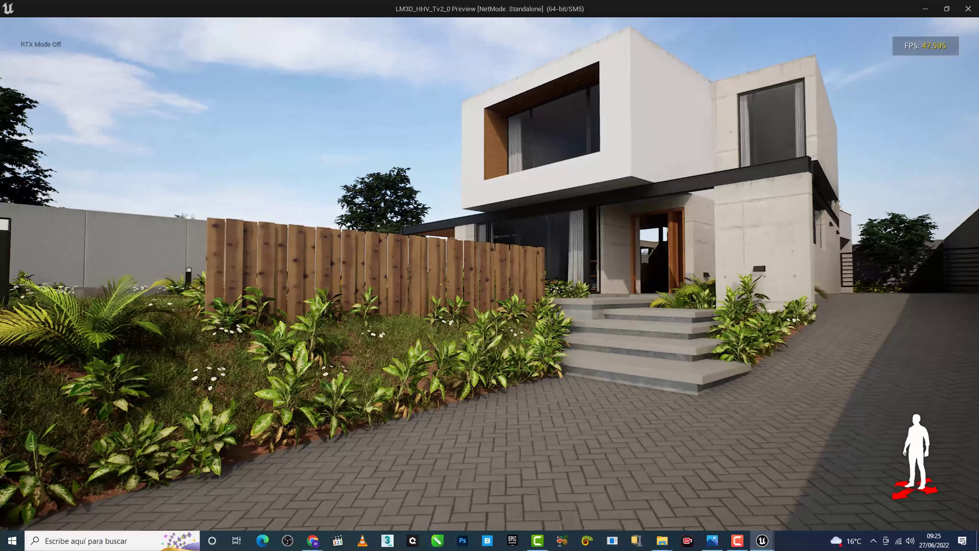
# View the keyboard and X-Box controller overlays, close them, and enable touch navigation
pyautogui.press('u')
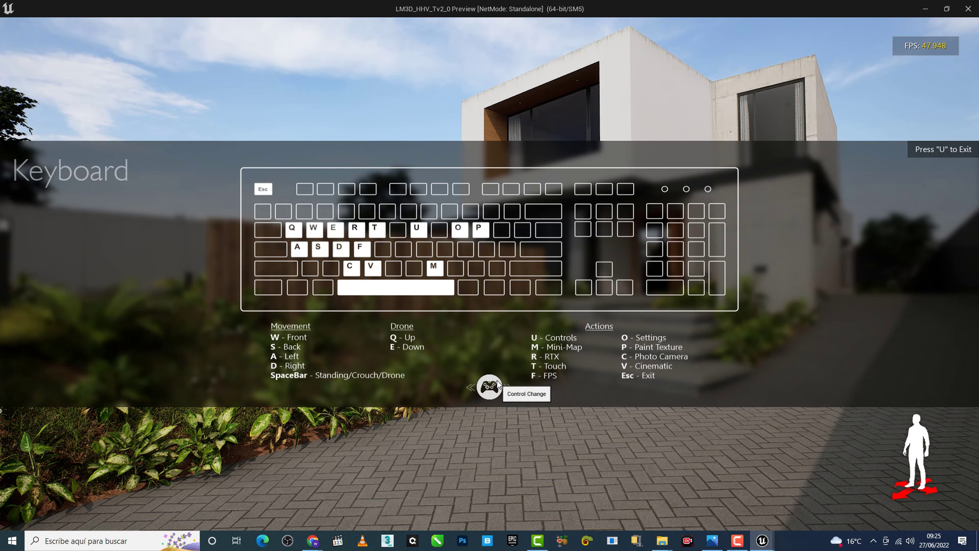
pyautogui.click(490, 387)
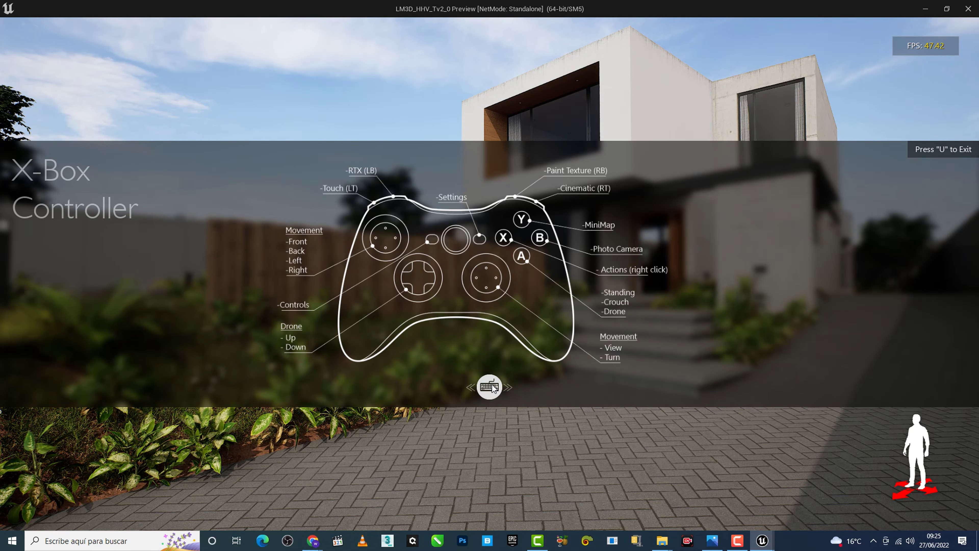
pyautogui.press('u')
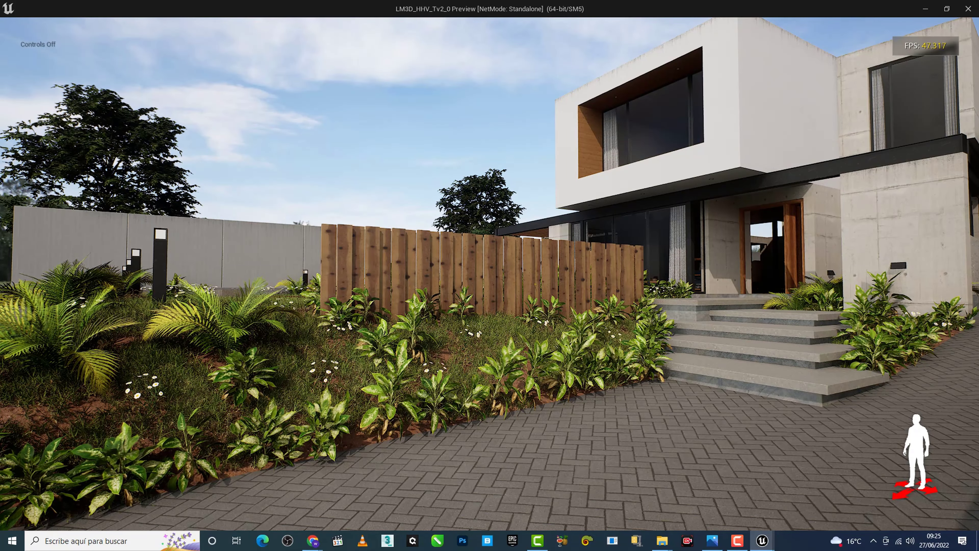
pyautogui.press('t')
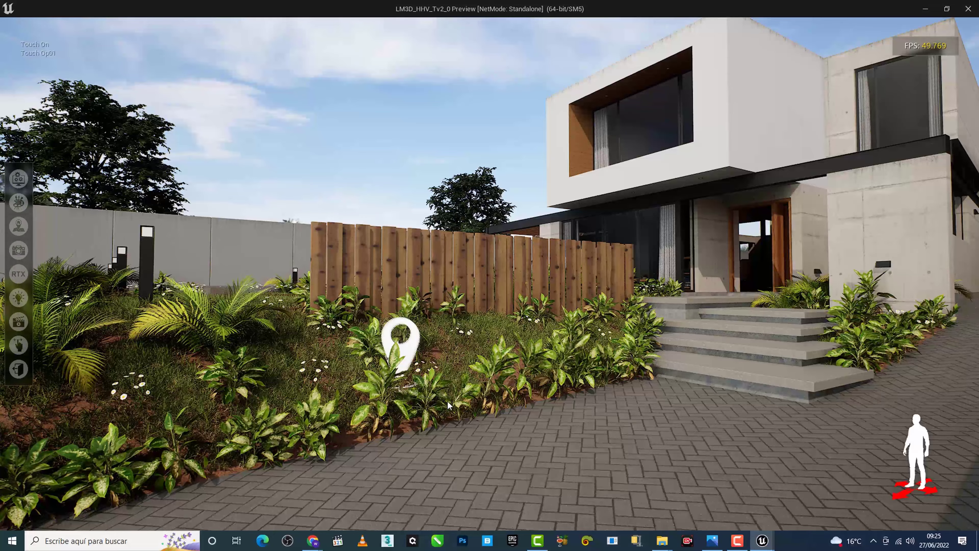
# Teleport from the front stairs along the driveway and through the side gate
pyautogui.click(667, 383)
pyautogui.click(787, 374)
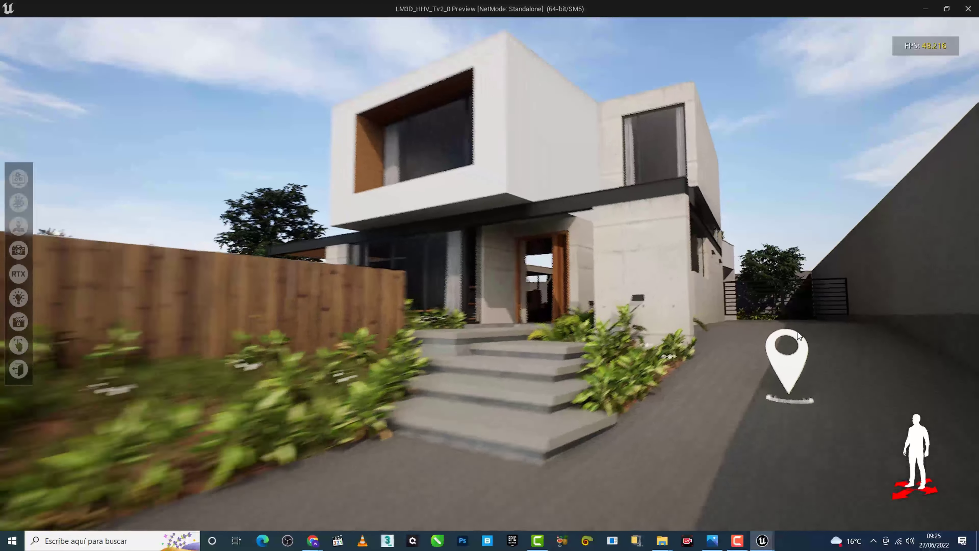
pyautogui.click(786, 340)
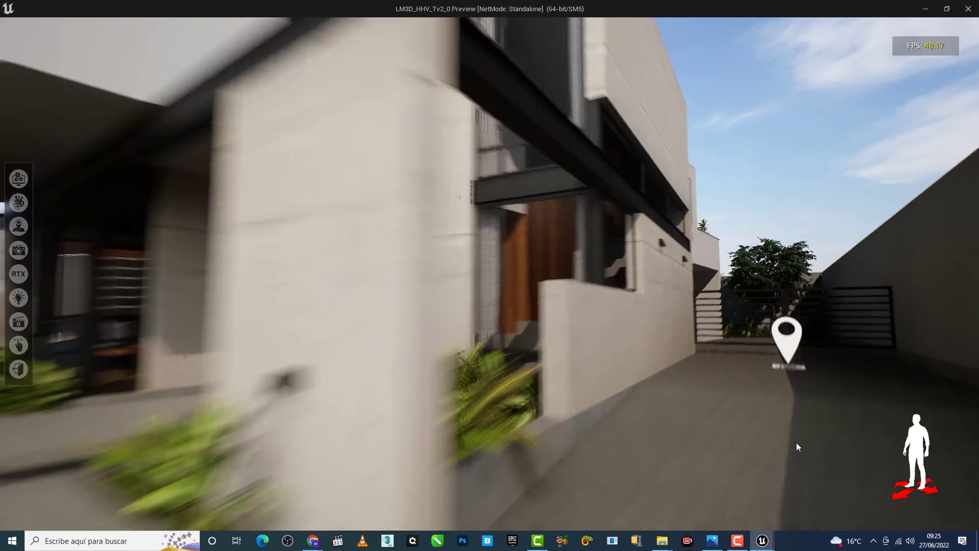
pyautogui.click(799, 506)
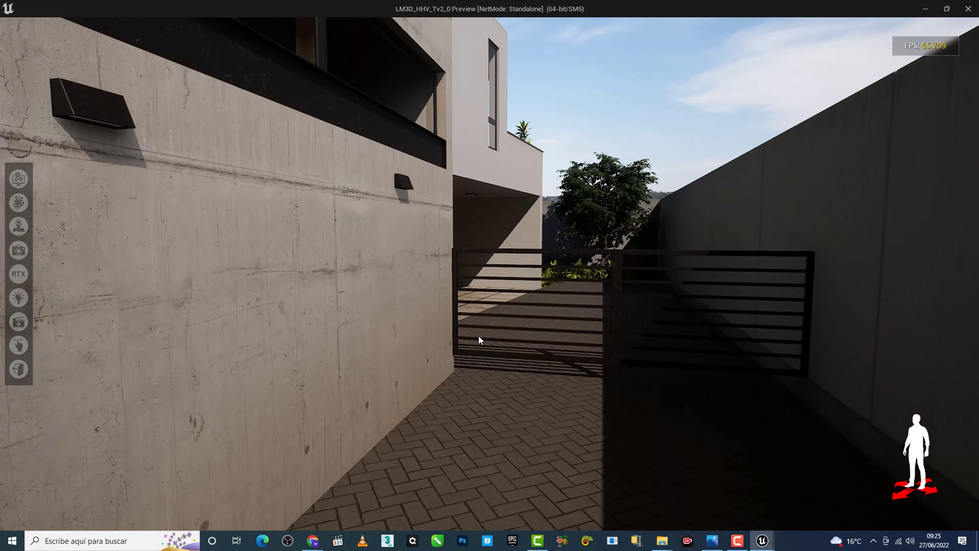
pyautogui.click(614, 389)
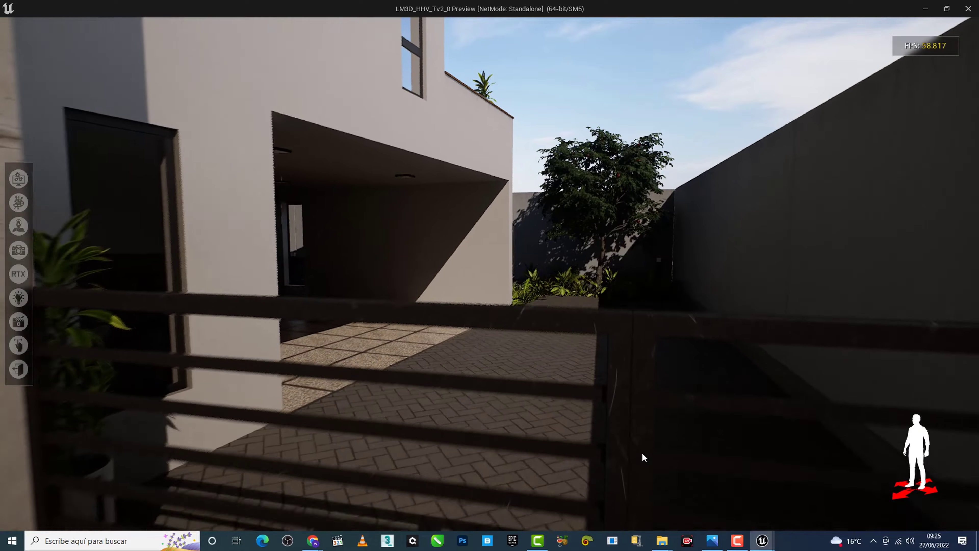
# Move past the back-garden plants to the bollard light, then turn to face the house and patio
pyautogui.click(556, 301)
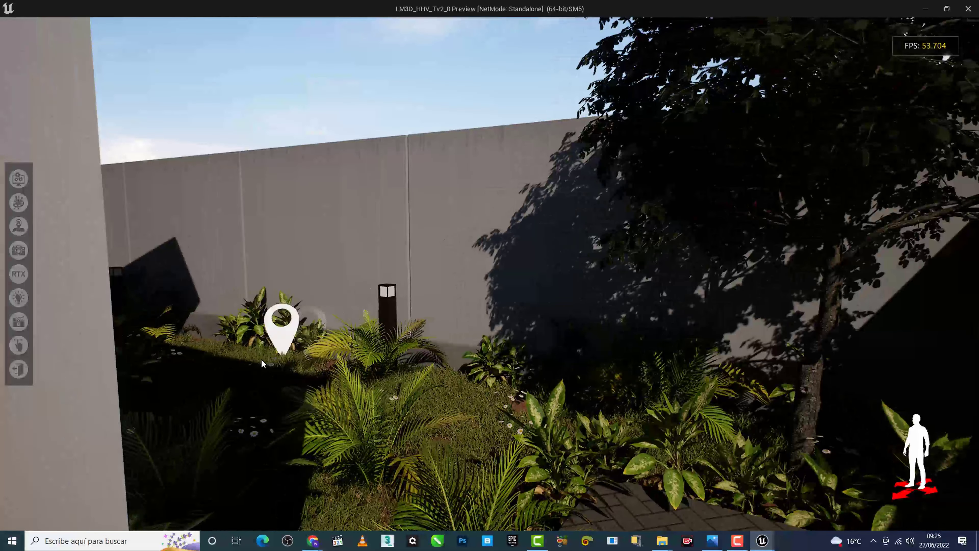
pyautogui.click(235, 356)
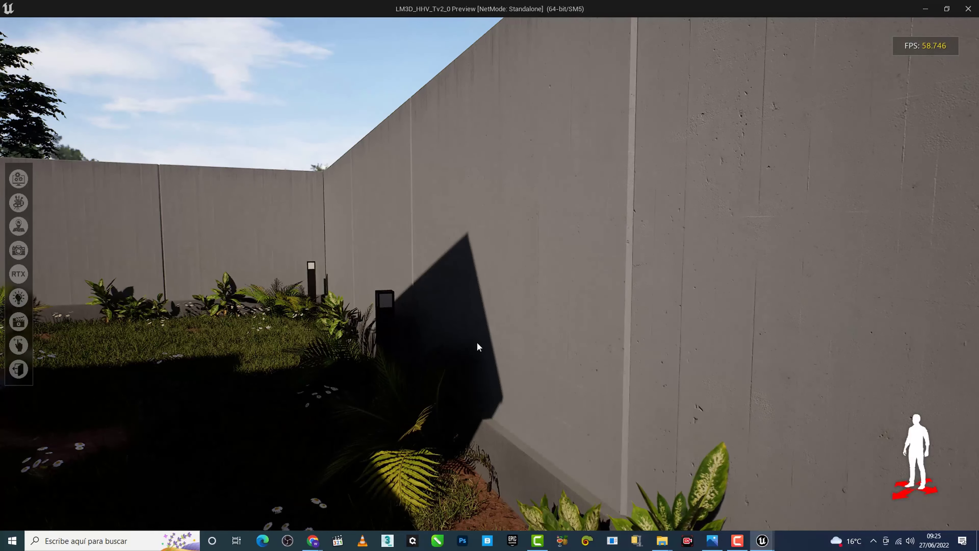
pyautogui.click(298, 326)
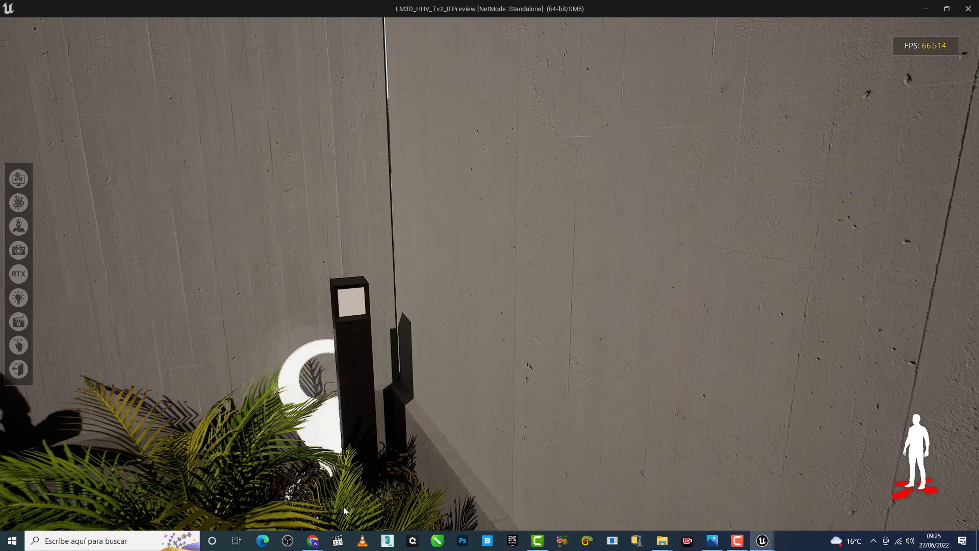
pyautogui.click(358, 513)
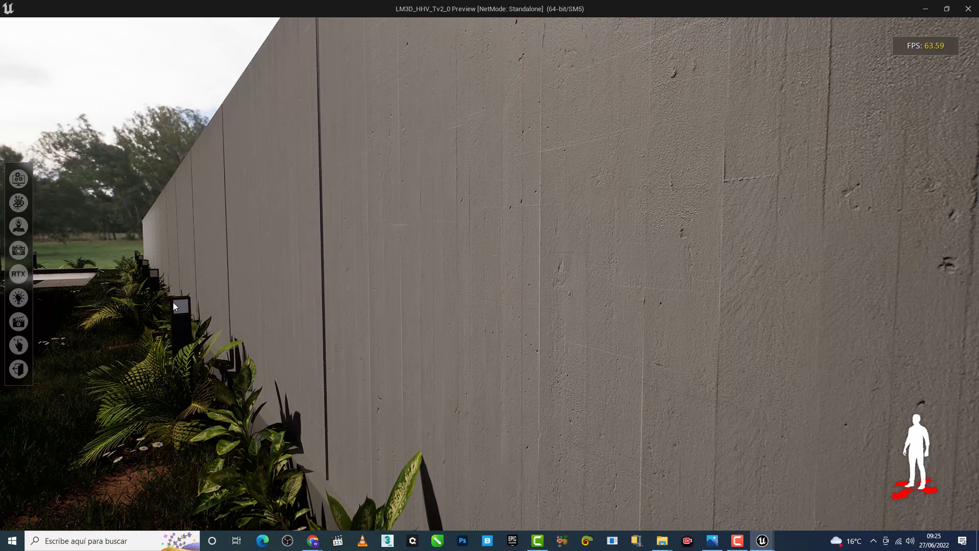
pyautogui.moveTo(387, 284); pyautogui.dragTo(889, 322)
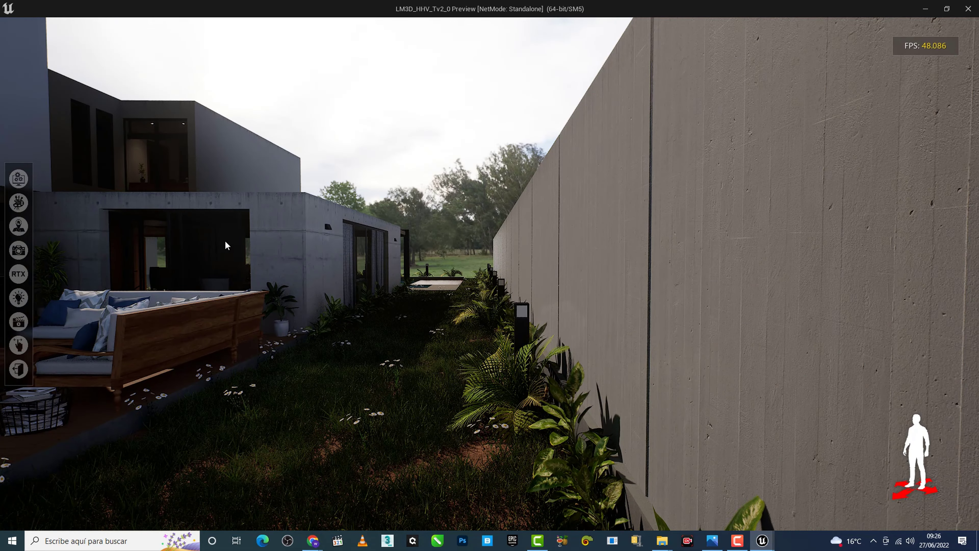
pyautogui.moveTo(226, 246); pyautogui.dragTo(912, 317)
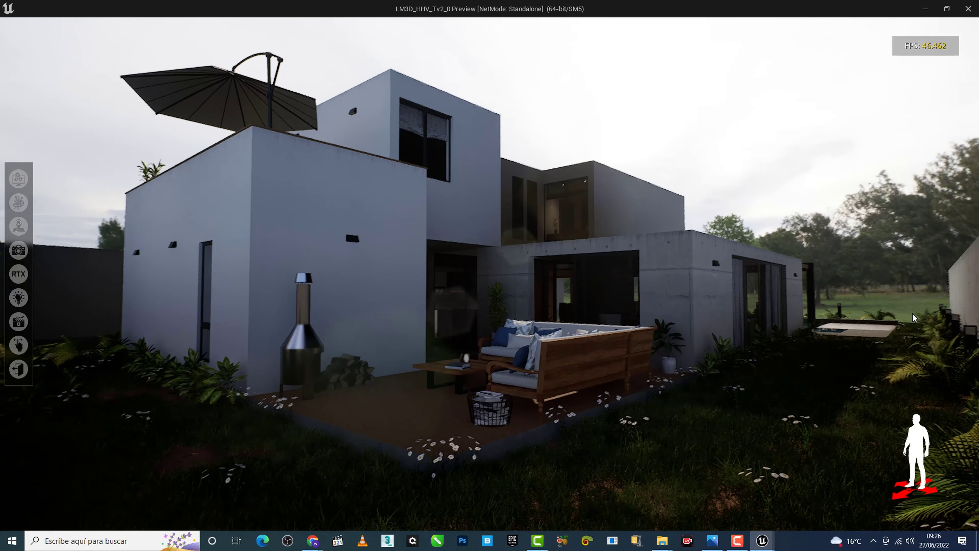
pyautogui.moveTo(463, 131); pyautogui.dragTo(405, 112)
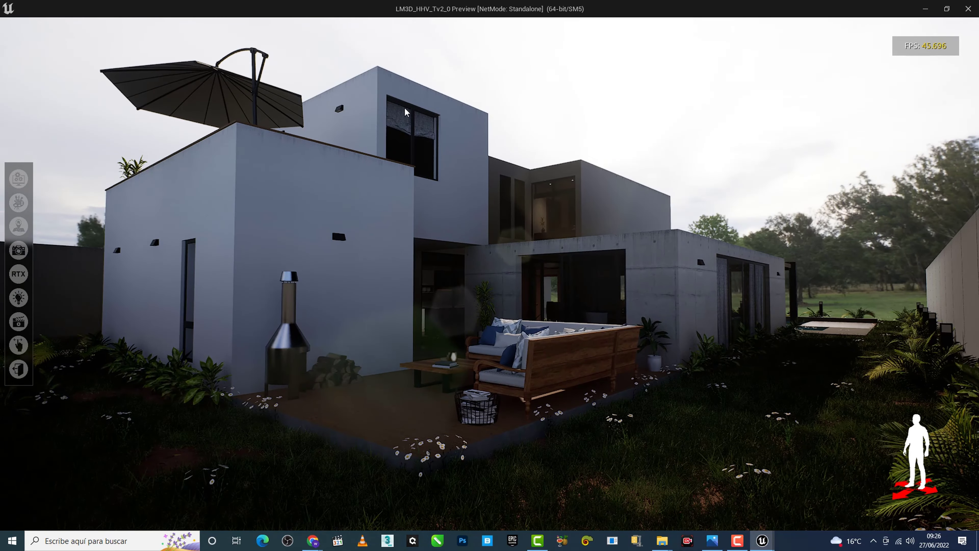
# Try a brick Outside finish on the lower block's wall, revert it to white, and show the 1st Floor minimap
pyautogui.click(19, 178)
pyautogui.moveTo(455, 110); pyautogui.dragTo(707, 82)
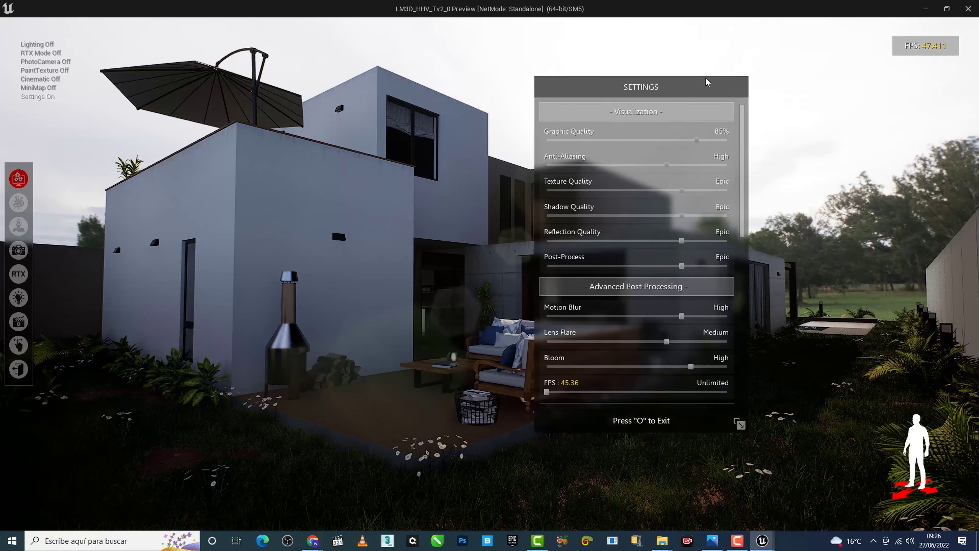
pyautogui.click(22, 204)
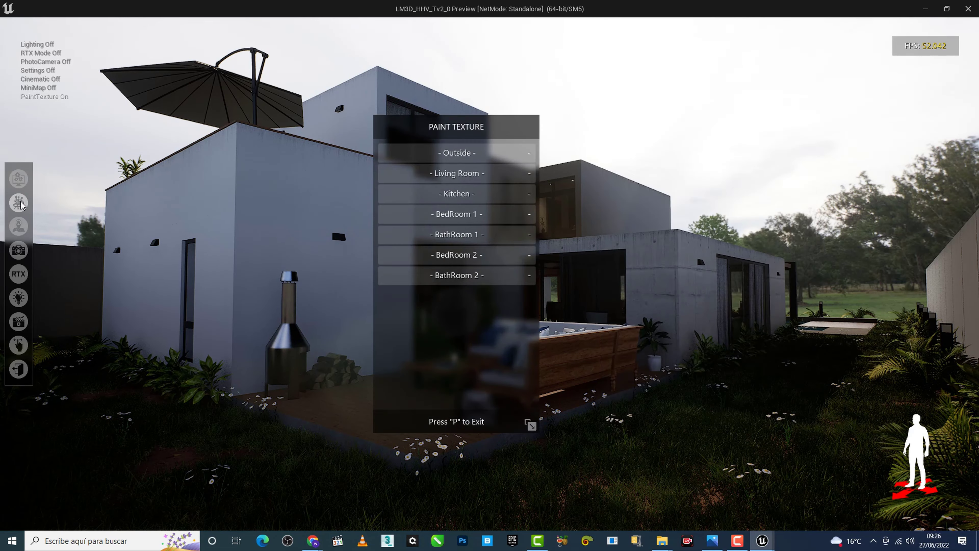
pyautogui.click(459, 149)
pyautogui.moveTo(459, 126)
pyautogui.mouseDown()
pyautogui.moveTo(629, 116)
pyautogui.moveTo(730, 145)
pyautogui.mouseUp()
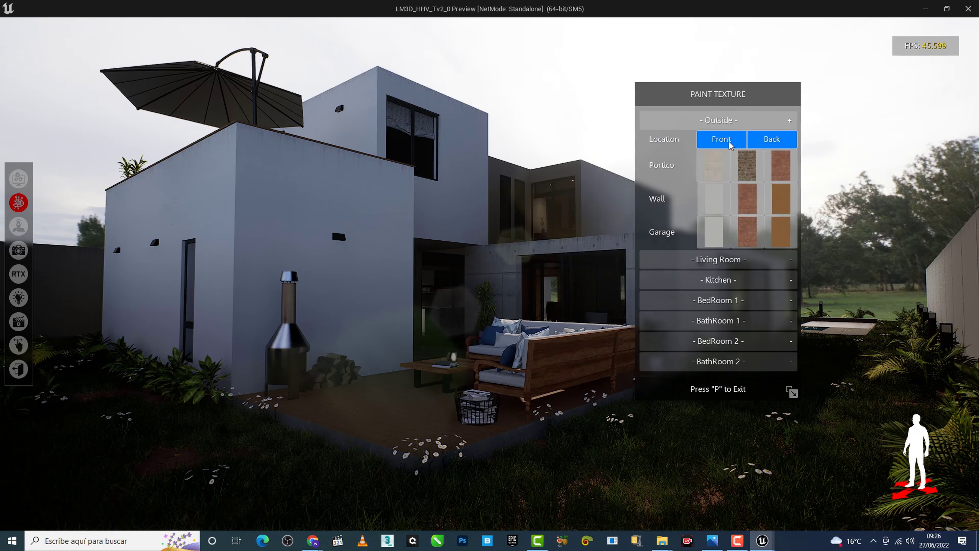
pyautogui.click(755, 239)
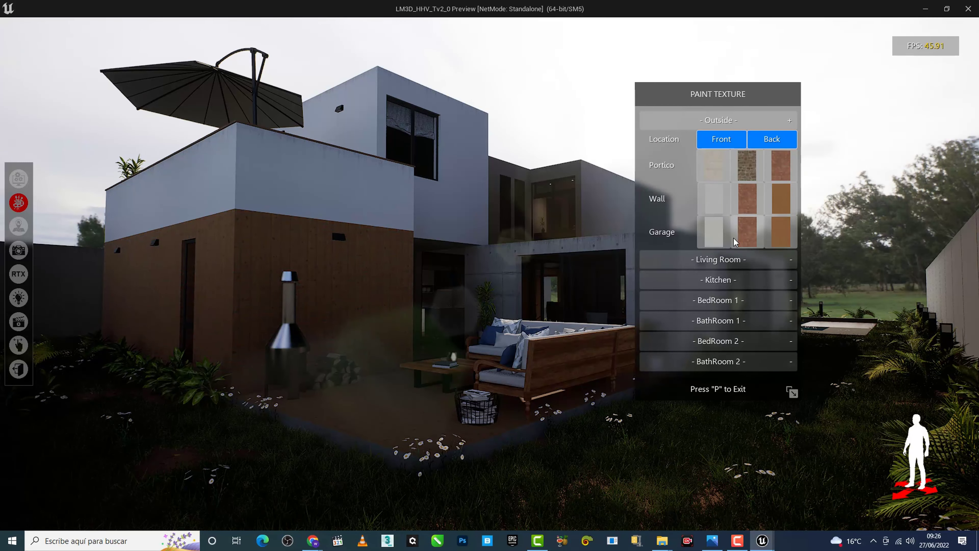
pyautogui.click(720, 238)
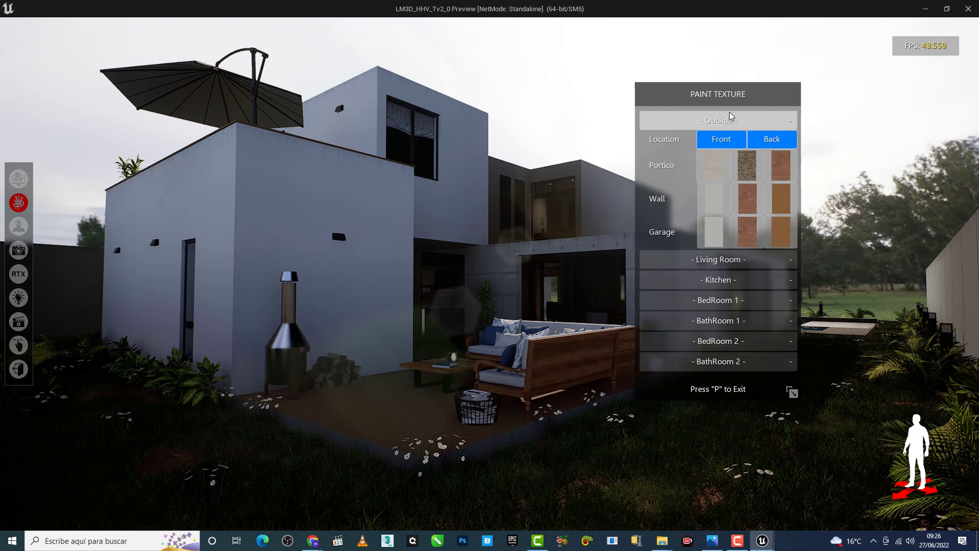
pyautogui.click(16, 209)
pyautogui.click(18, 229)
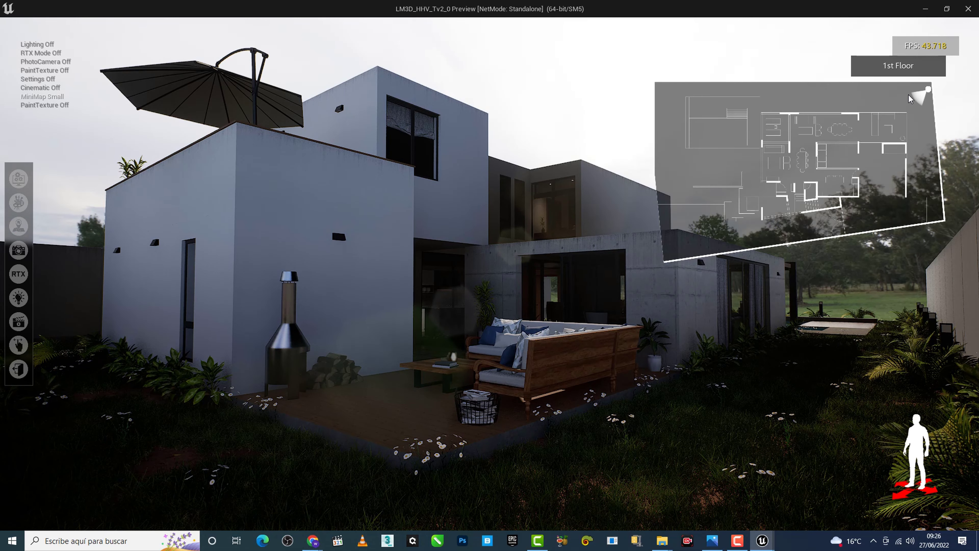
# Apply the Photo Camera Moon preset for a night scene and show the RTX settings panel
pyautogui.click(16, 257)
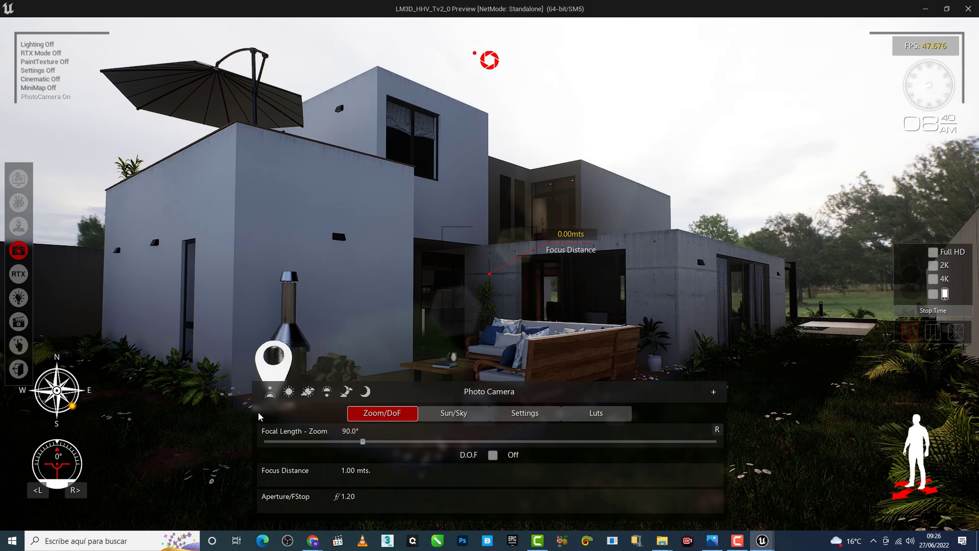
pyautogui.click(365, 396)
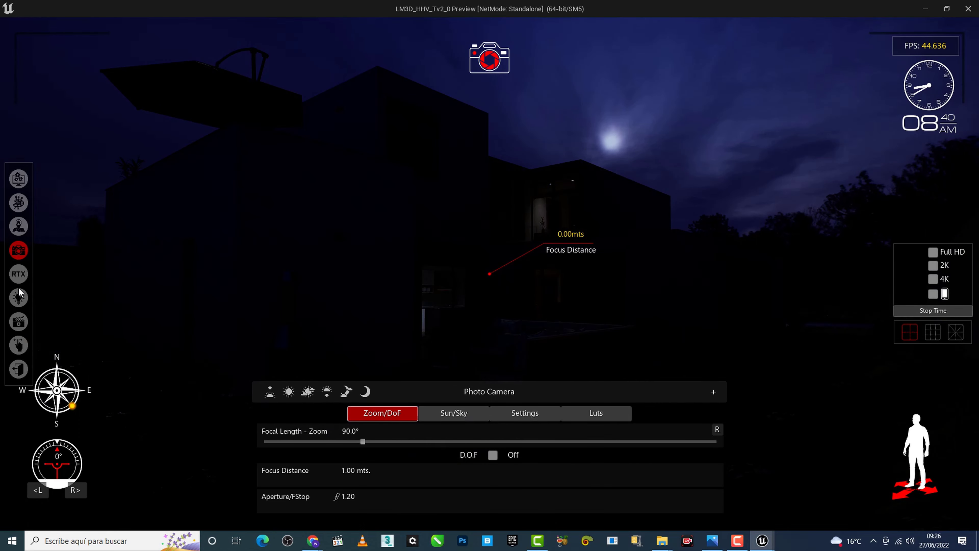
pyautogui.click(19, 275)
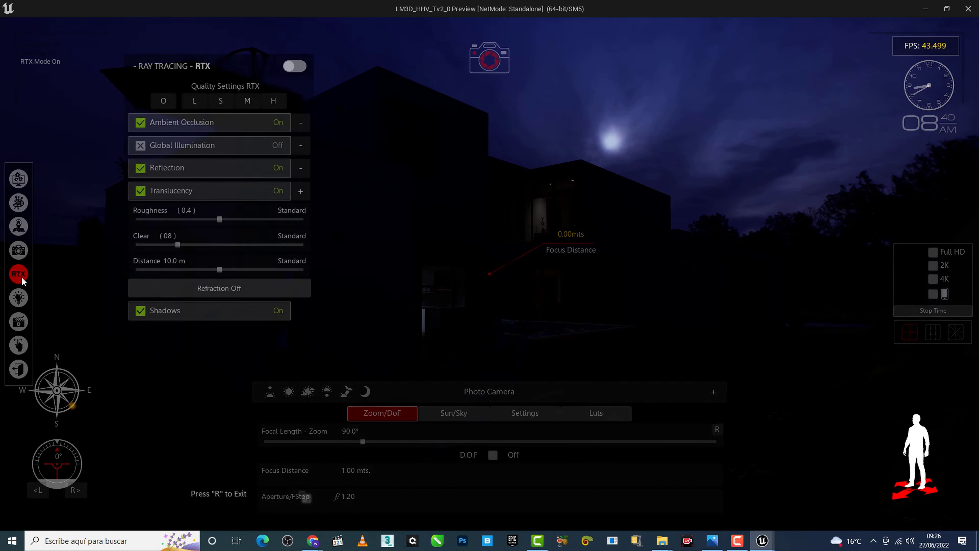
# Compact the Lighting panel, move it bottom-right, and switch Garden 02 and Garden 01 lights on
pyautogui.click(20, 301)
pyautogui.click(541, 387)
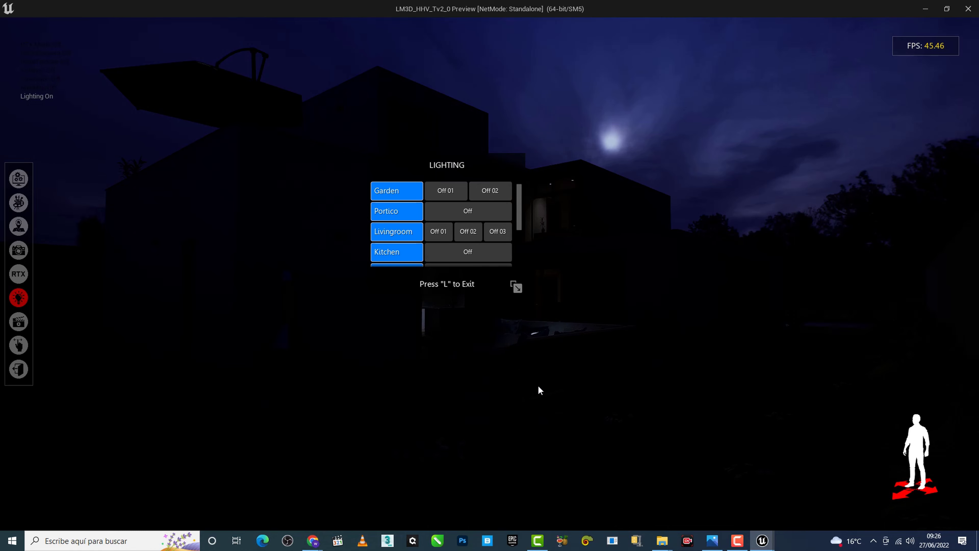
pyautogui.moveTo(479, 172); pyautogui.dragTo(750, 385)
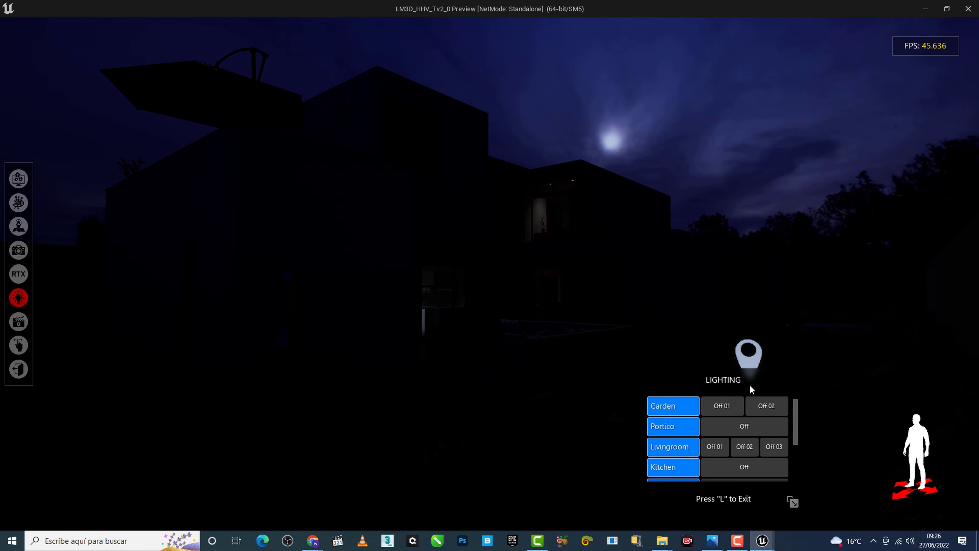
pyautogui.click(766, 406)
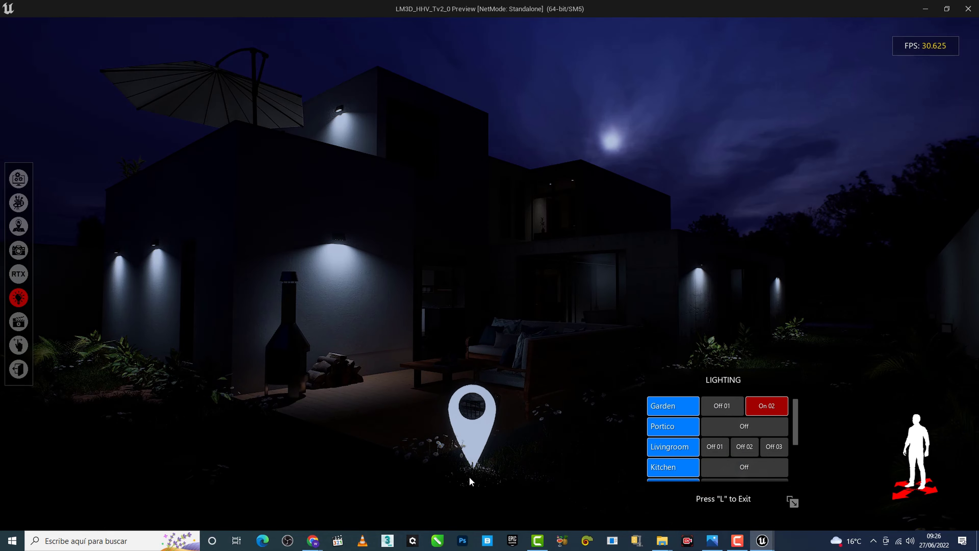
pyautogui.click(720, 412)
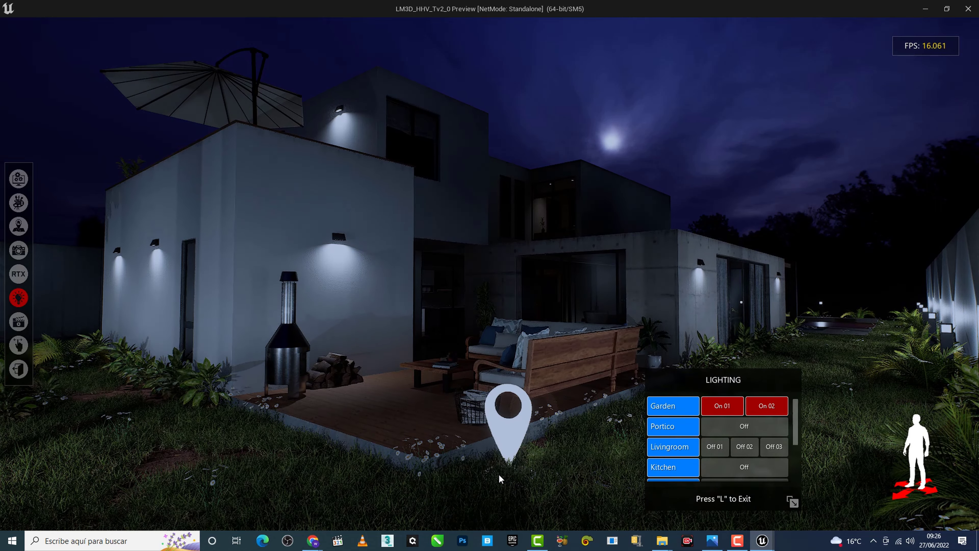
pyautogui.press('a')
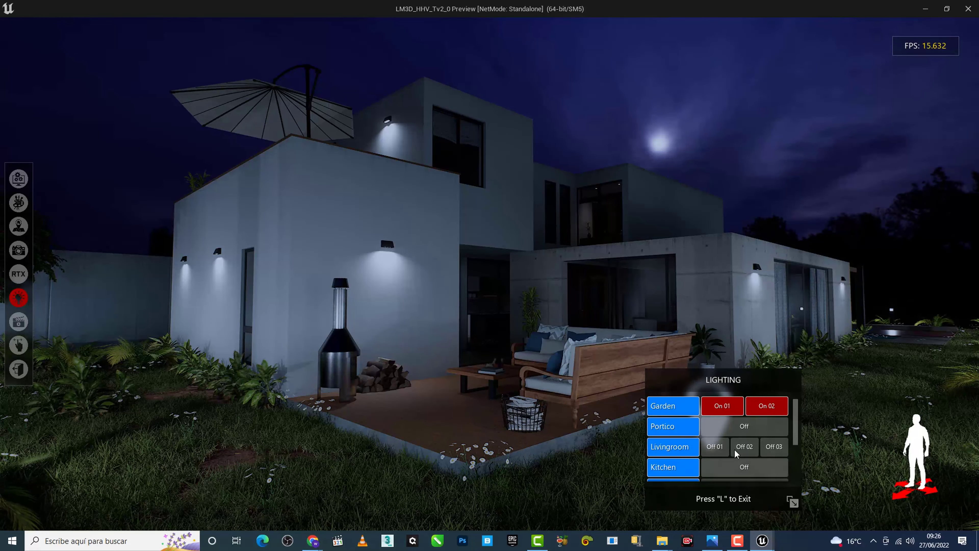
pyautogui.scroll(-1, 737, 453)
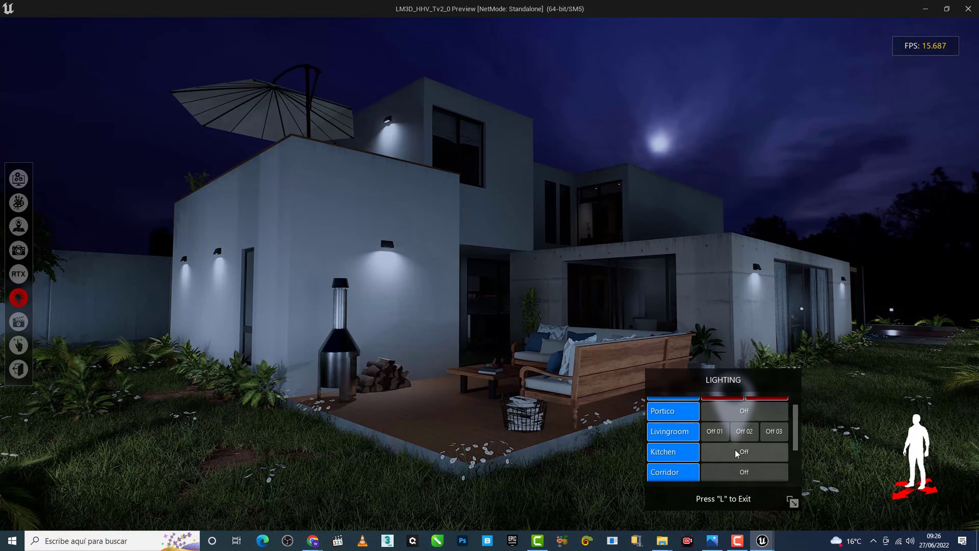
pyautogui.click(21, 303)
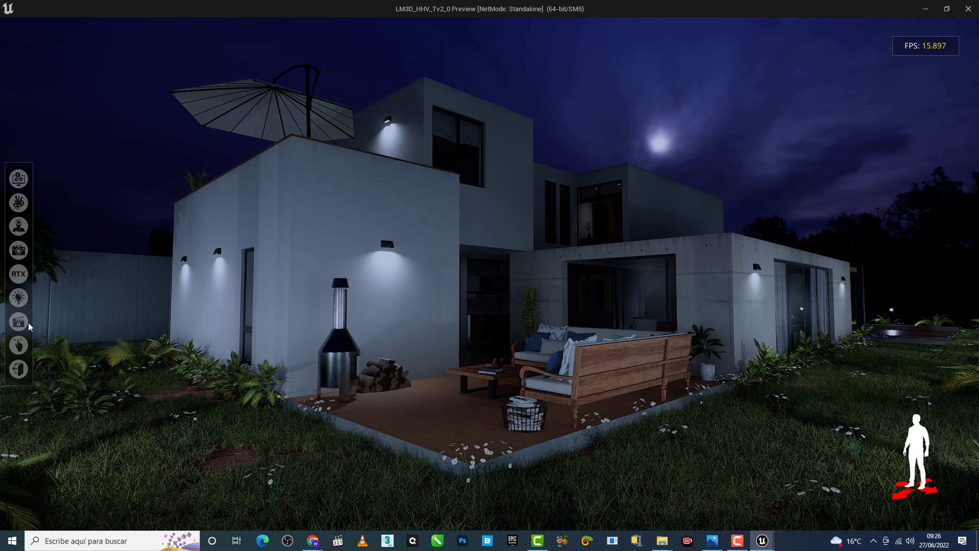
# In the Photo Camera's Sun/Sky settings, lower Tint Sky to brighten the sky
pyautogui.moveTo(200, 491); pyautogui.dragTo(215, 491)
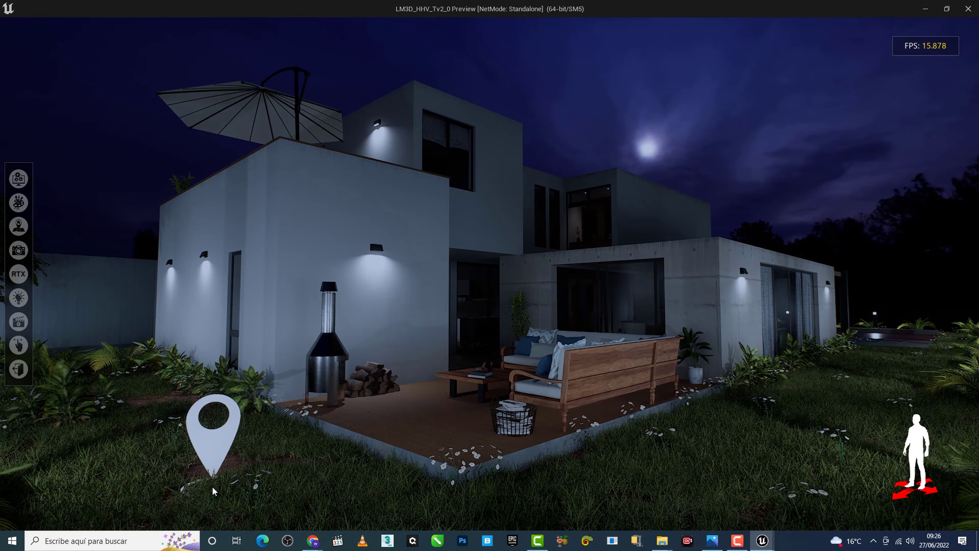
pyautogui.click(18, 251)
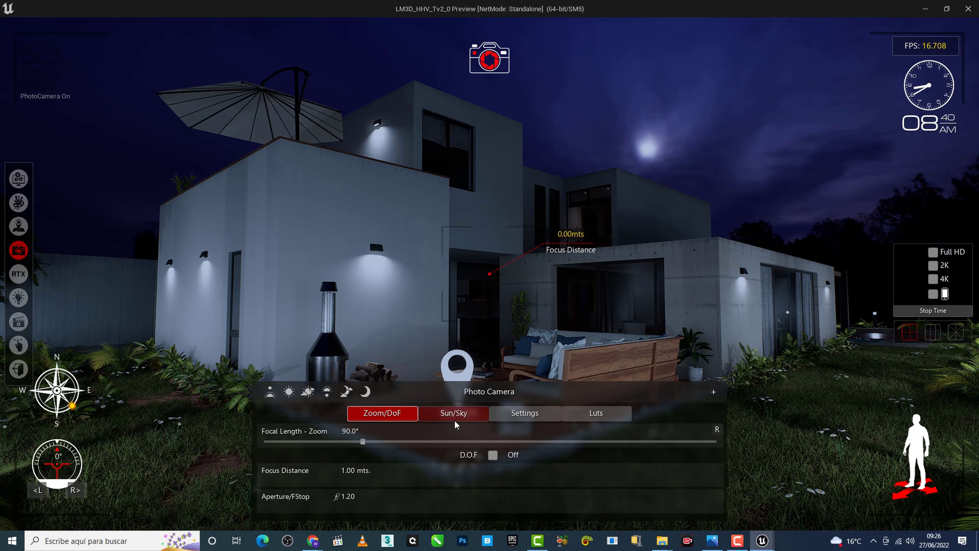
pyautogui.click(454, 413)
pyautogui.scroll(-2, 585, 509)
pyautogui.scroll(-1, 586, 501)
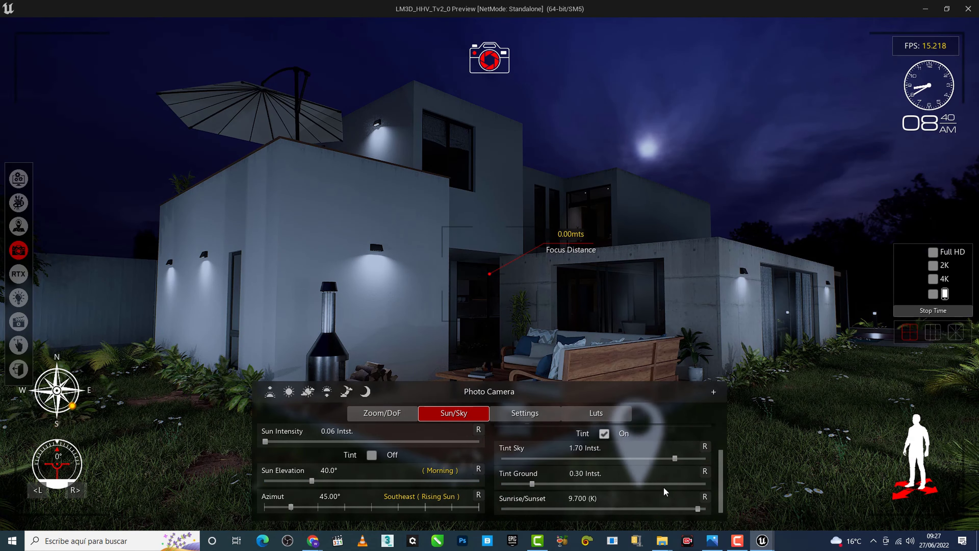
pyautogui.moveTo(663, 458); pyautogui.dragTo(523, 458)
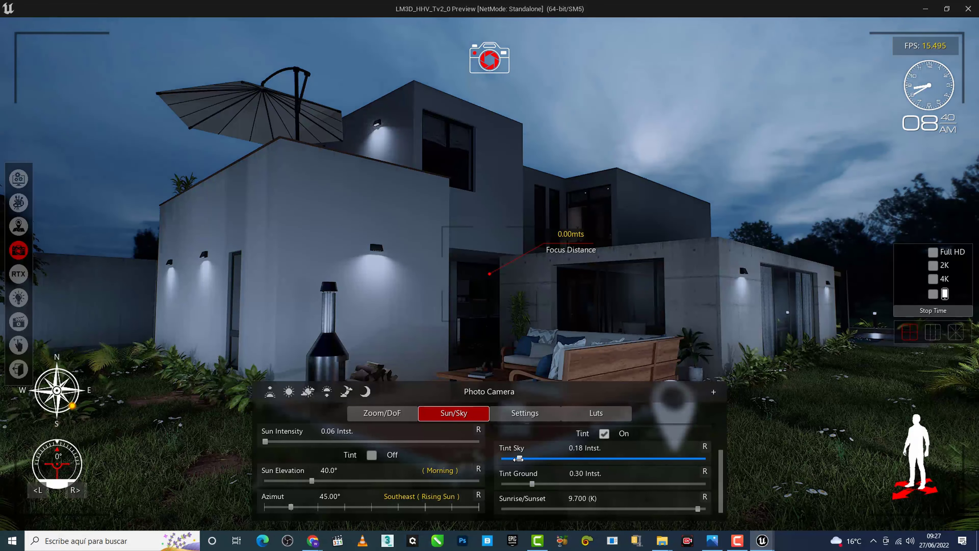
# Try the Moon preset, then apply the Sun preset for daylight at Sun Intensity 2.00
pyautogui.click(522, 393)
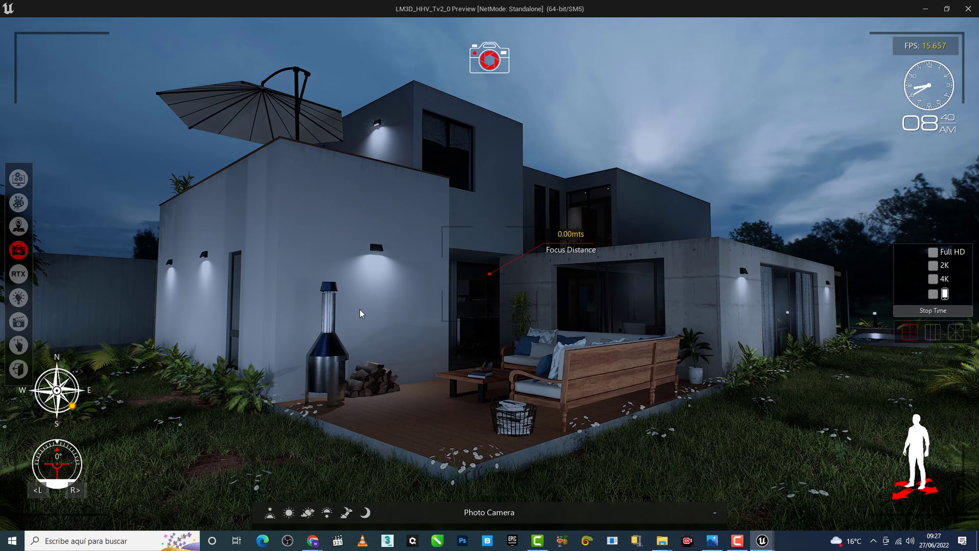
pyautogui.click(540, 512)
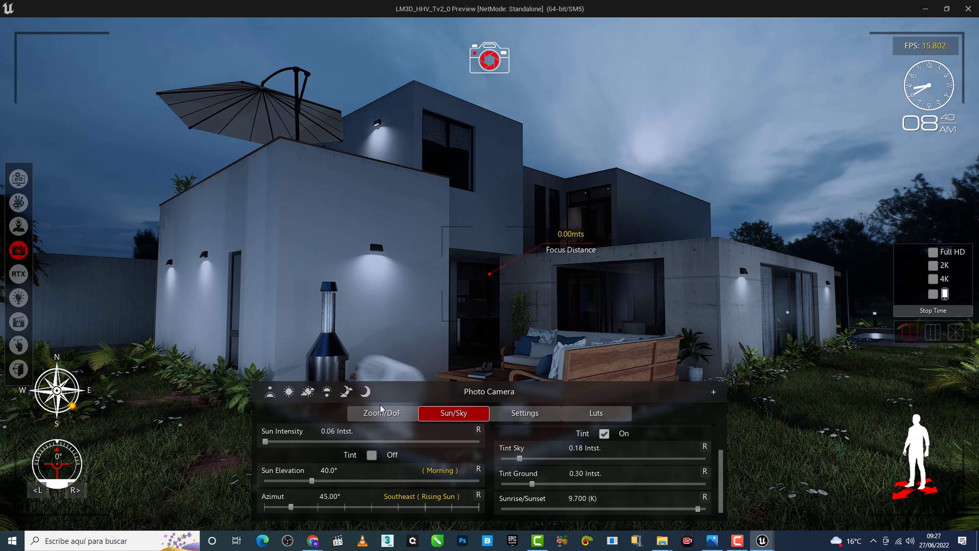
pyautogui.click(369, 396)
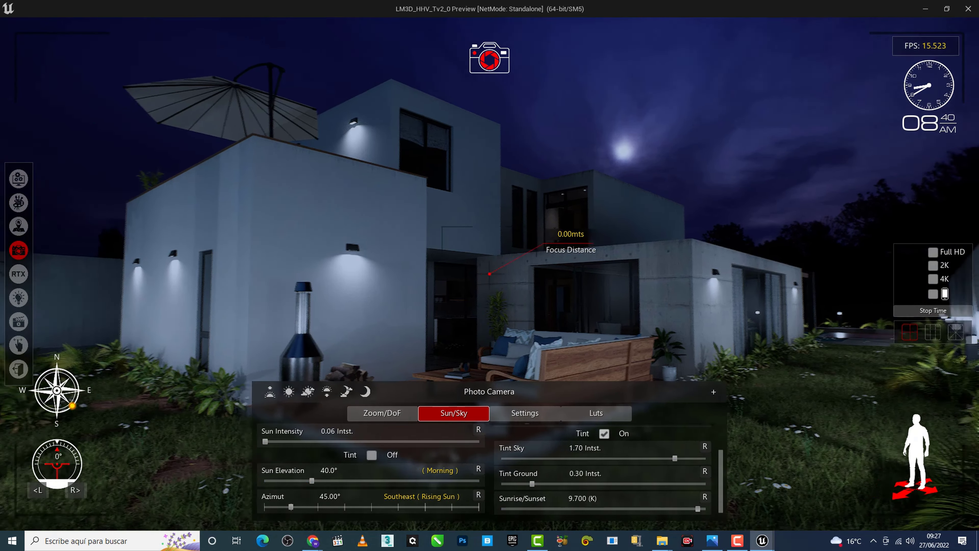
pyautogui.moveTo(367, 432); pyautogui.dragTo(440, 434)
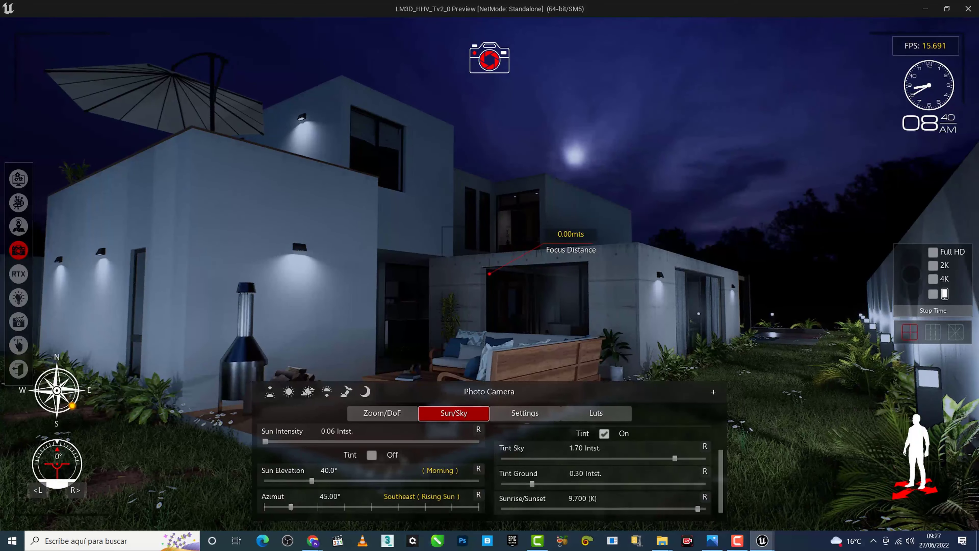
pyautogui.click(292, 394)
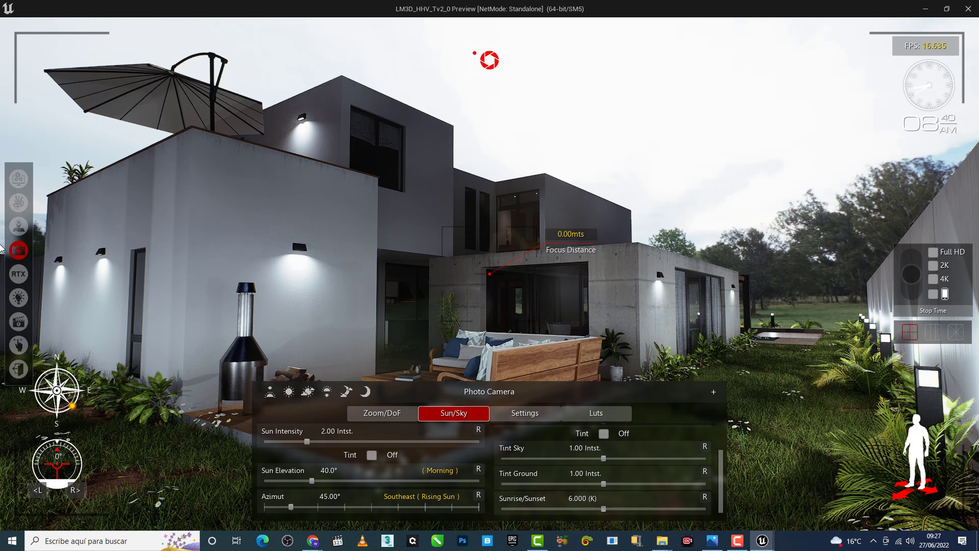
# Jump to the front-yard viewpoint using the marker on the large floor-plan map
pyautogui.click(19, 179)
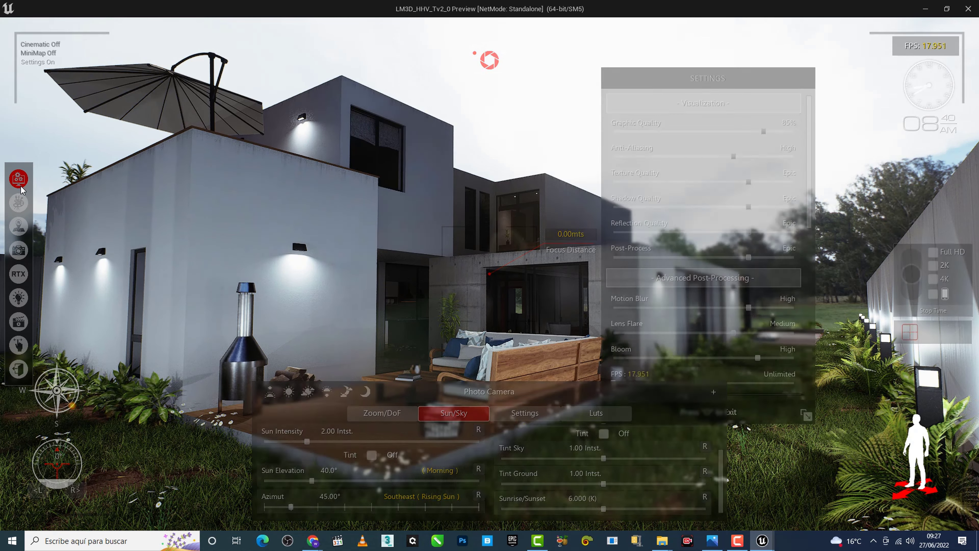
pyautogui.click(24, 233)
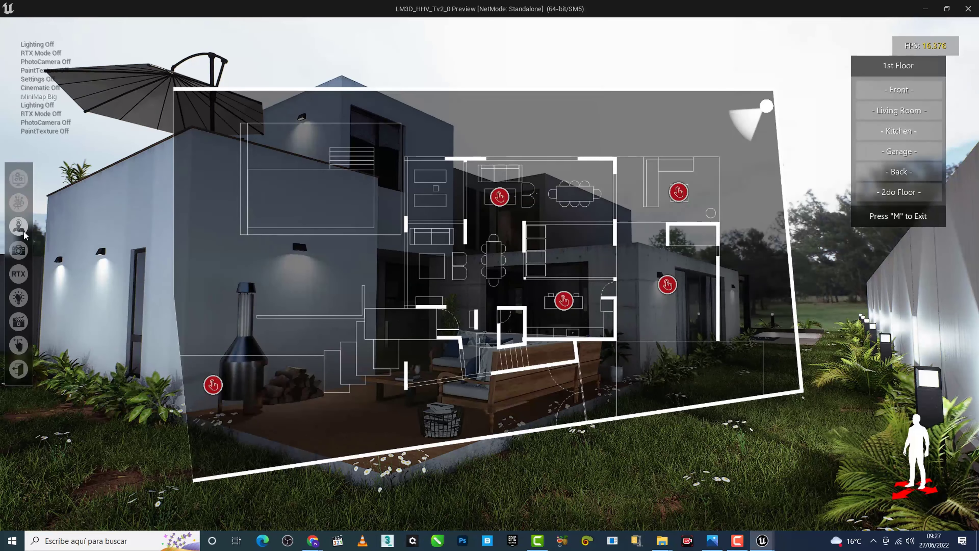
pyautogui.click(212, 385)
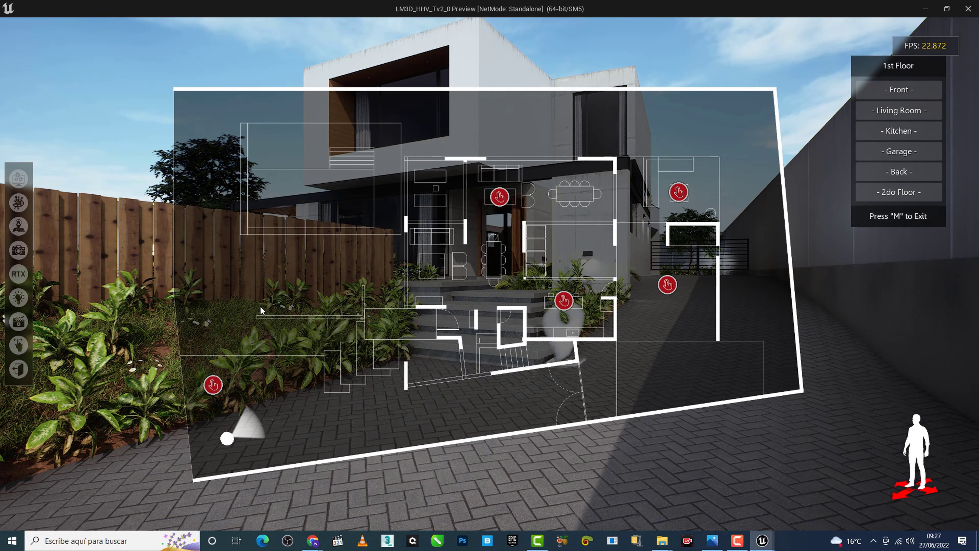
pyautogui.click(18, 227)
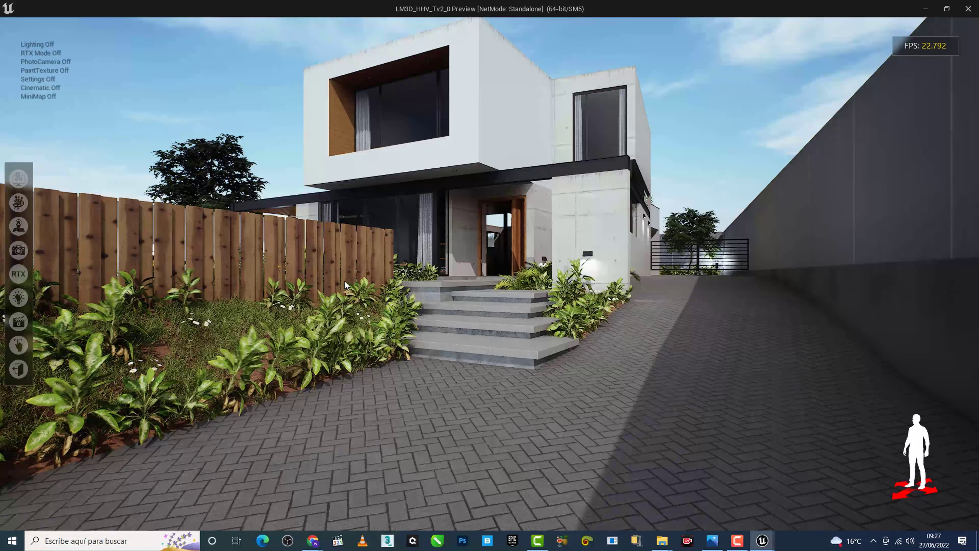
# Show the small 1st Floor minimap and move to the pool area
pyautogui.moveTo(382, 386); pyautogui.dragTo(455, 385)
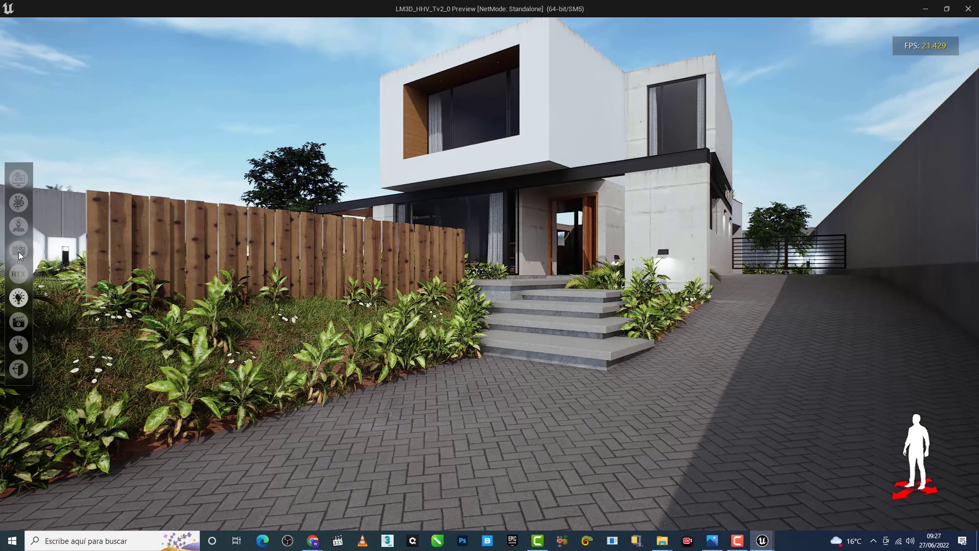
pyautogui.click(19, 228)
pyautogui.click(278, 339)
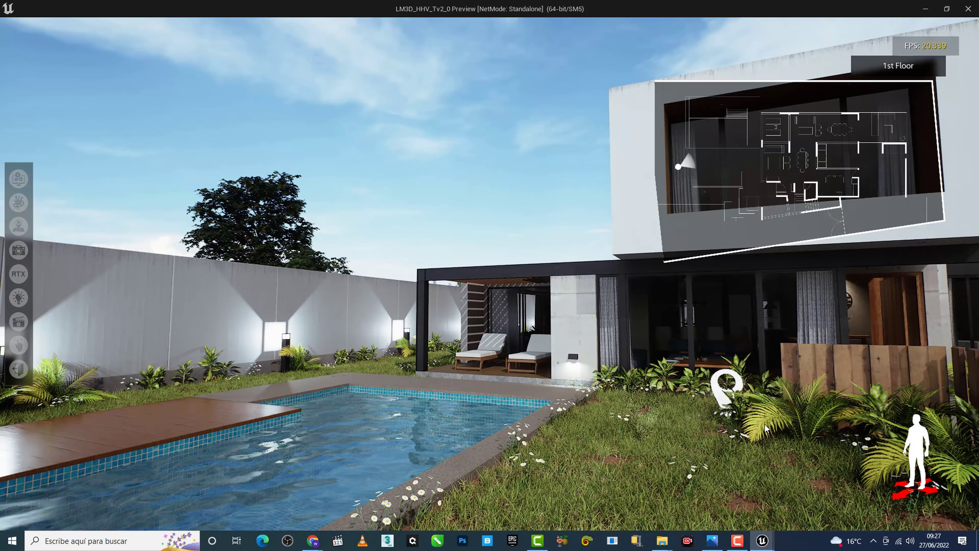
# Face the house and switch the RTX ray tracing toggle on
pyautogui.click(765, 428)
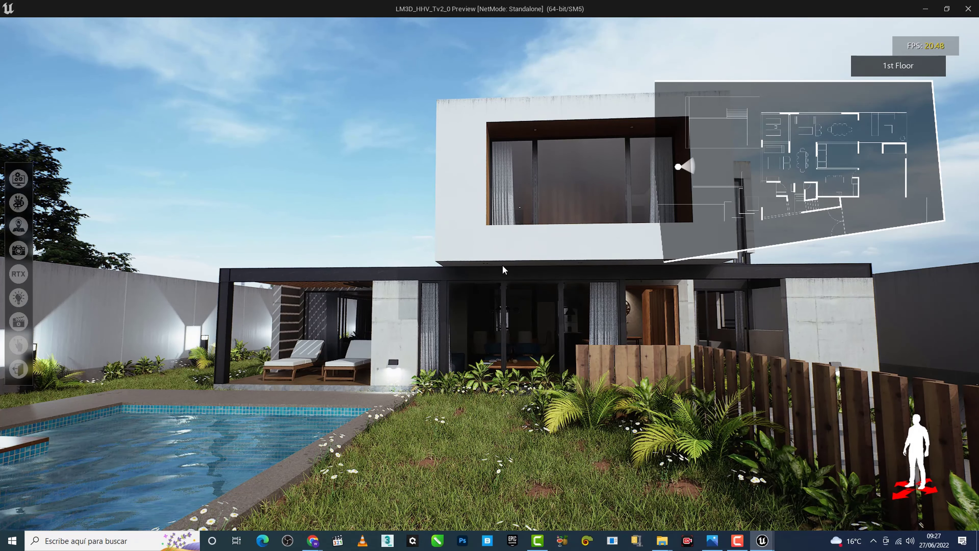
pyautogui.click(18, 274)
pyautogui.click(297, 67)
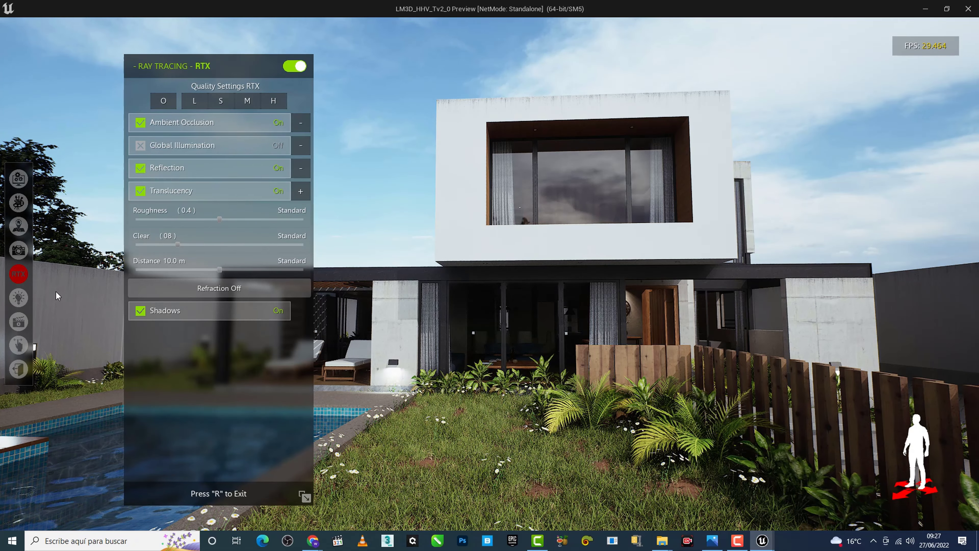
pyautogui.click(17, 274)
# Walk around the pool to frame the rear façade from the far corner
pyautogui.click(18, 227)
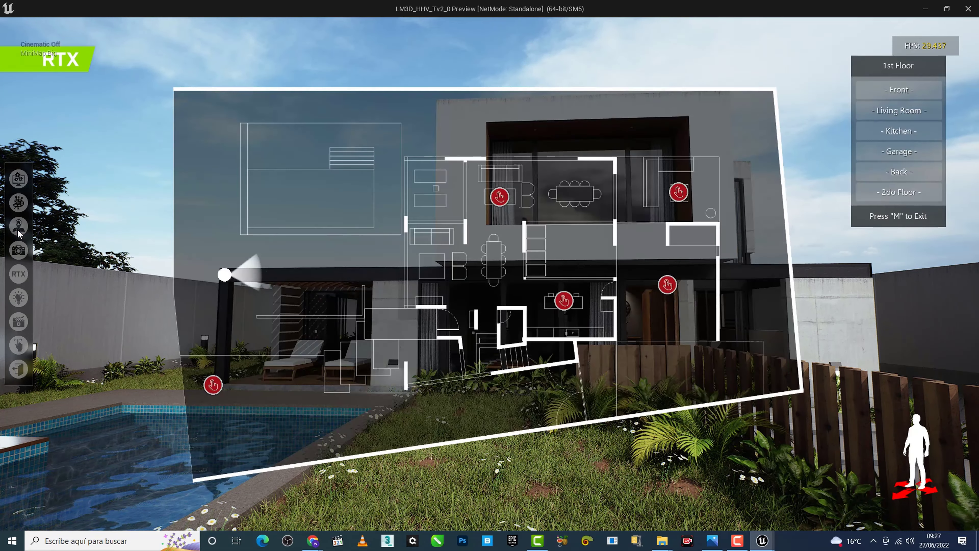
pyautogui.click(18, 232)
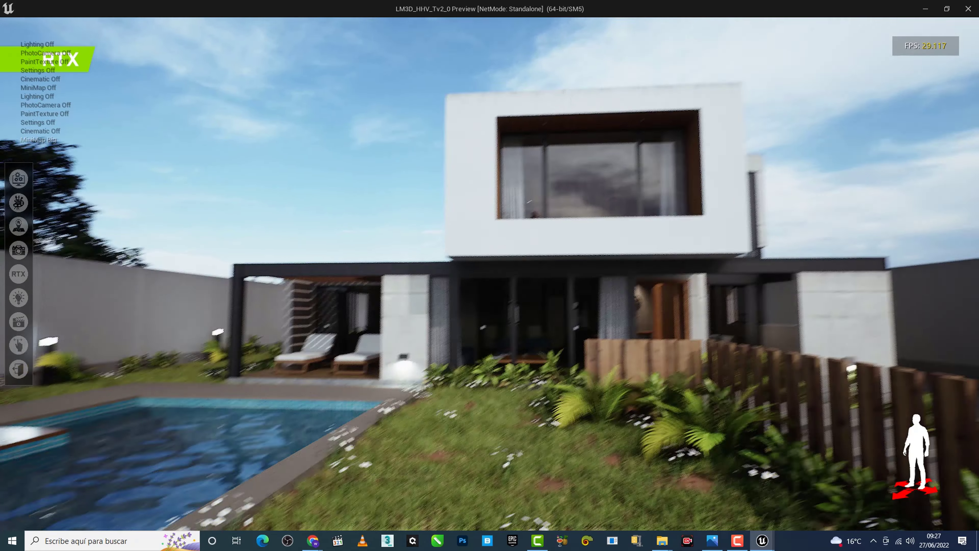
pyautogui.moveTo(18, 233); pyautogui.dragTo(8, 235)
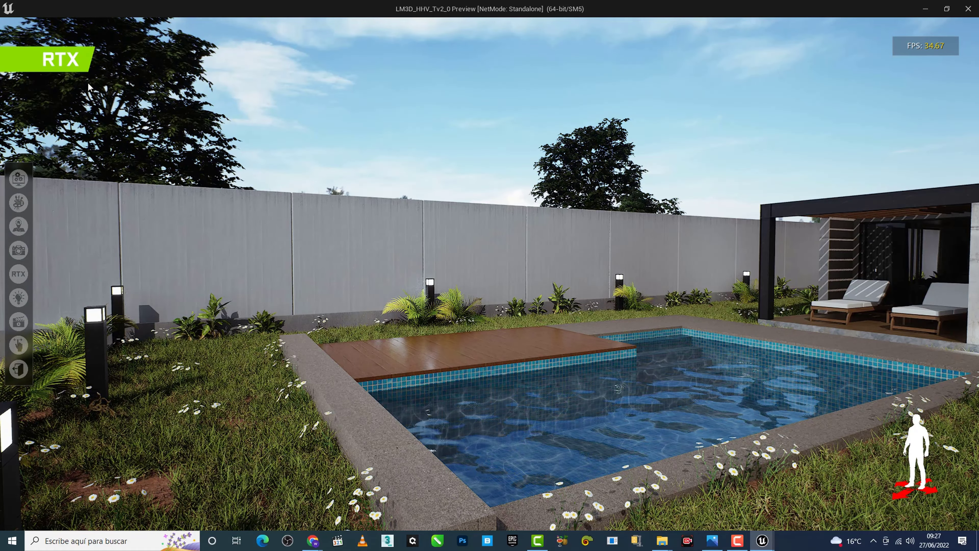
pyautogui.click(152, 366)
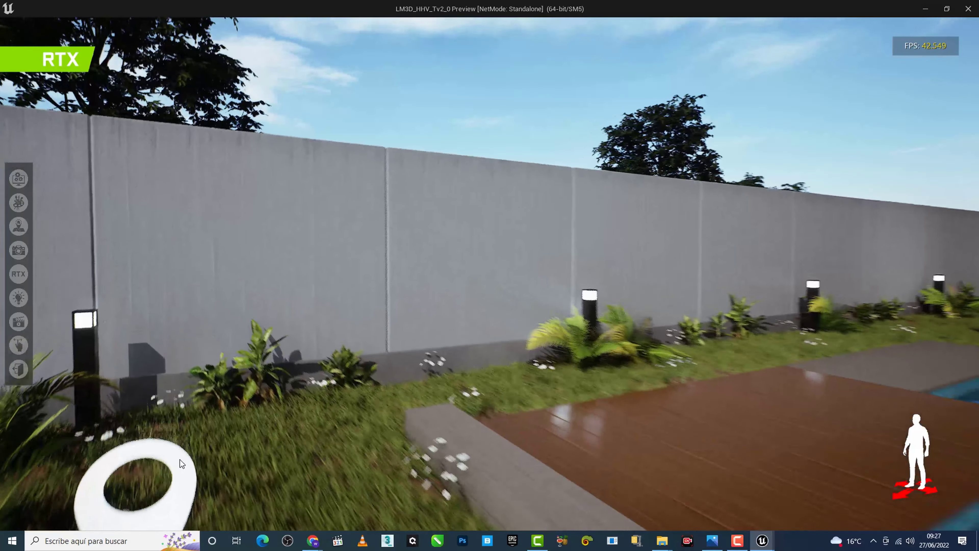
pyautogui.moveTo(188, 464); pyautogui.dragTo(621, 426)
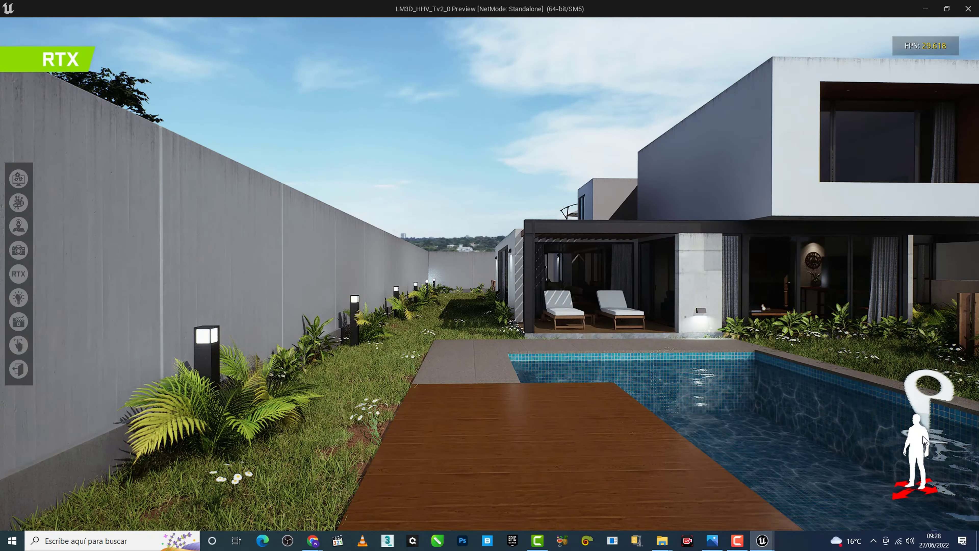
pyautogui.click(923, 436)
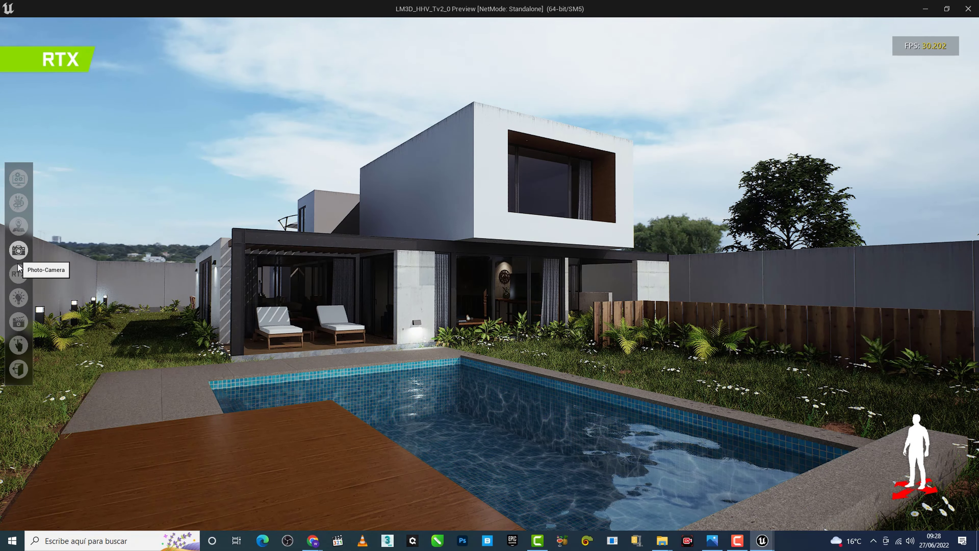
# Check the RTX and Lighting panels, then show Photo Camera Sun/Sky (Elevation 40.0°, Azimut 45.00°)
pyautogui.click(19, 275)
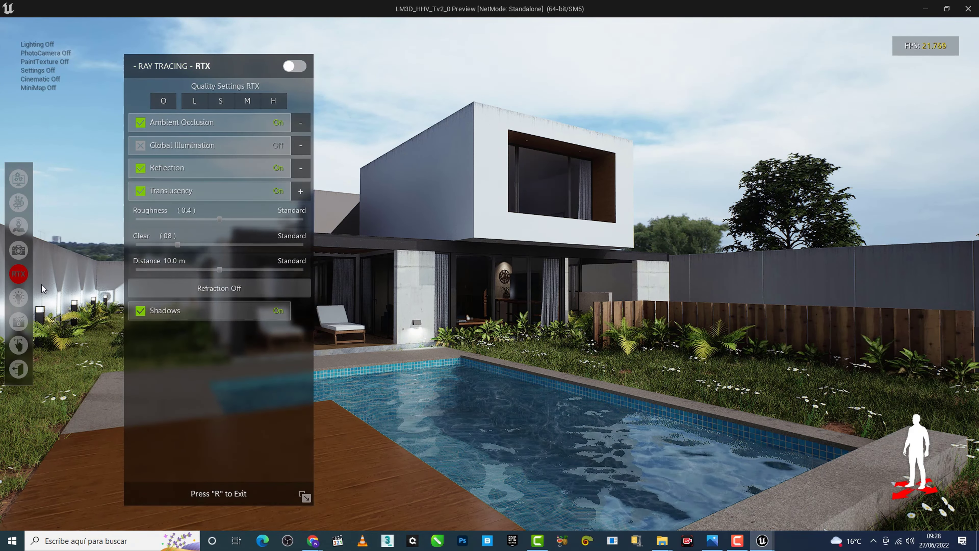
pyautogui.click(22, 301)
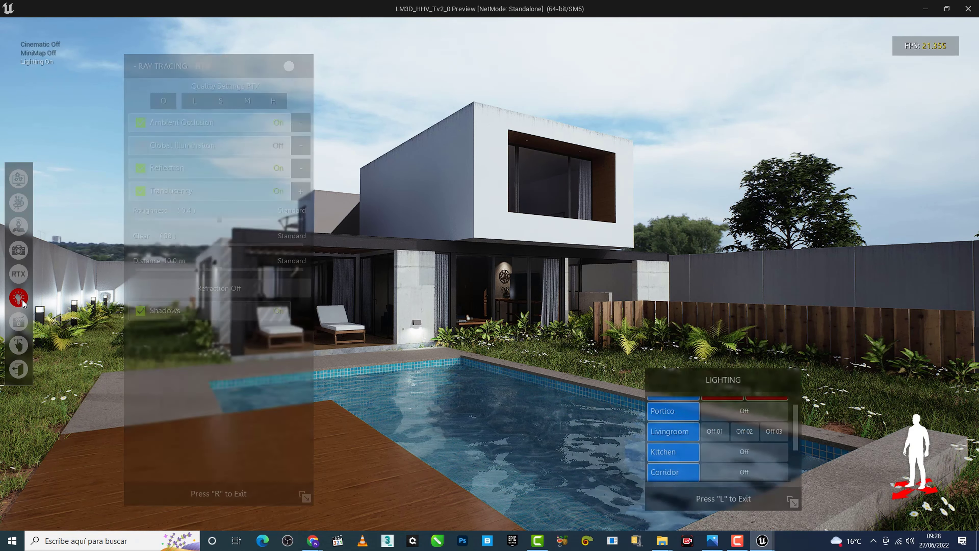
pyautogui.scroll(2, 761, 439)
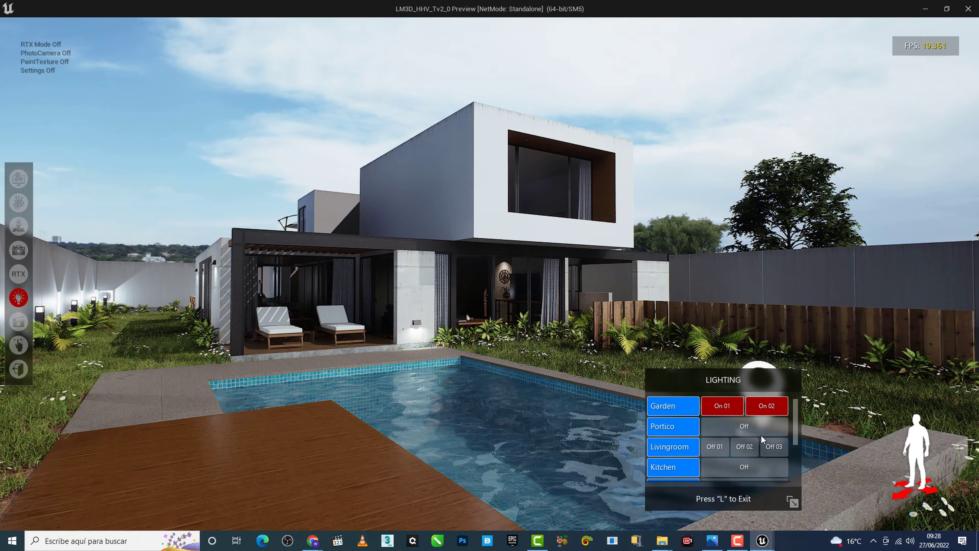
pyautogui.click(15, 298)
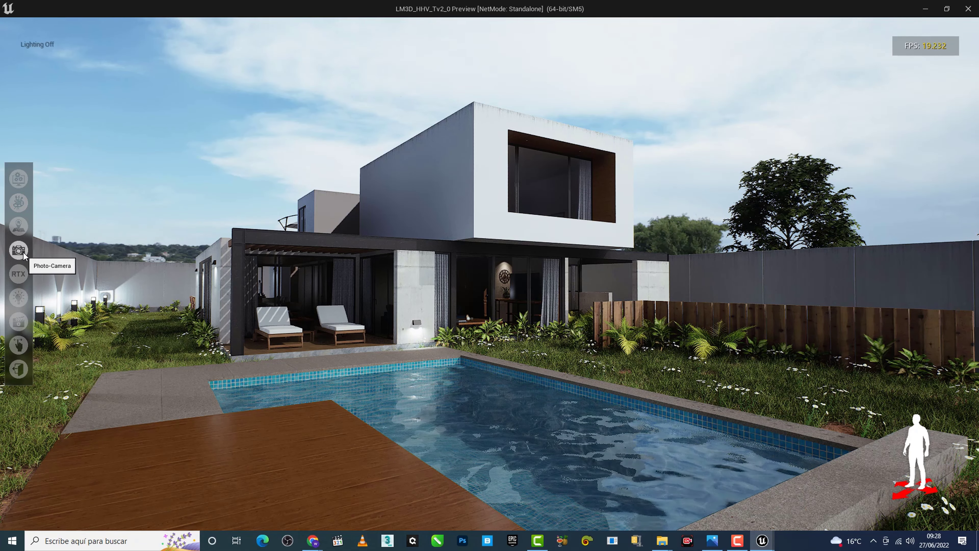
pyautogui.click(23, 256)
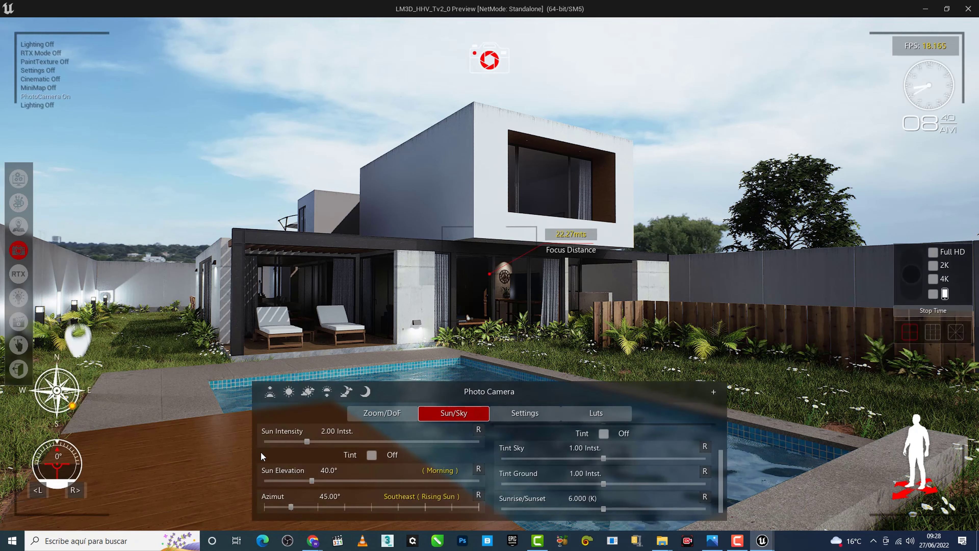
# Apply the Moon preset, close the Photo Camera, and walk past the pool to frame the house
pyautogui.click(366, 393)
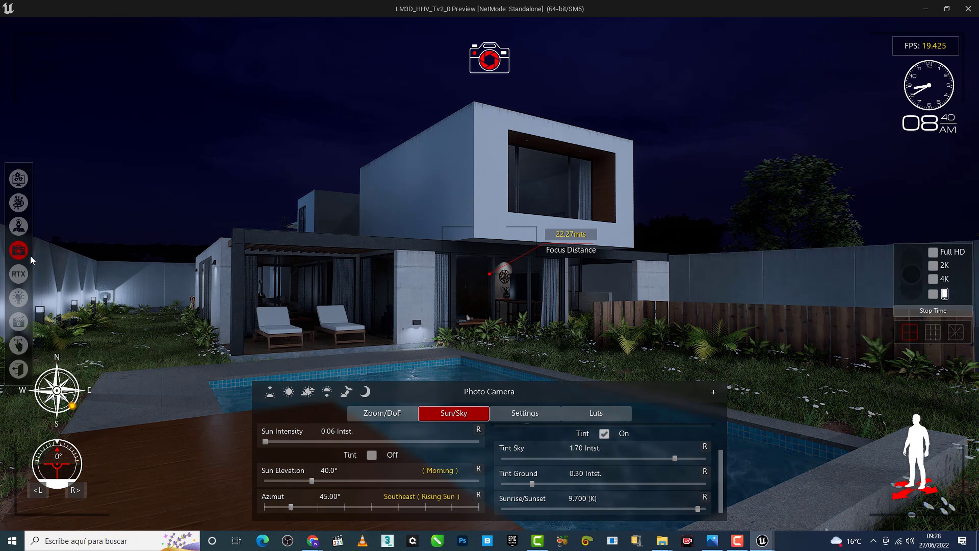
pyautogui.click(23, 253)
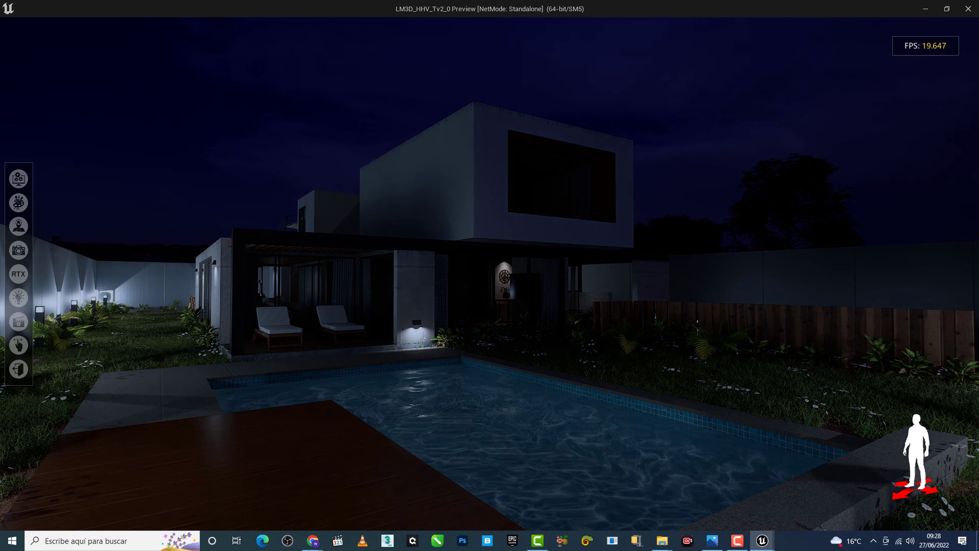
pyautogui.press('w')
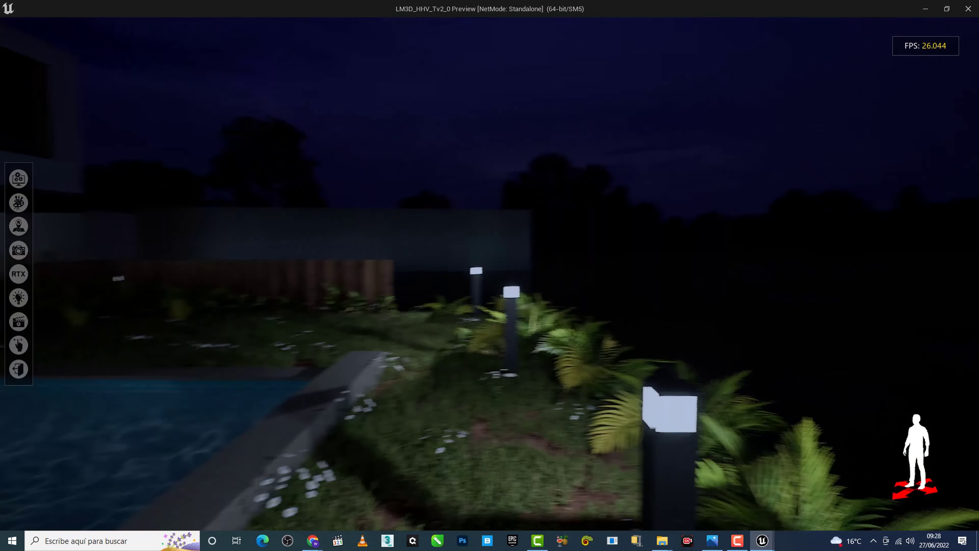
pyautogui.moveTo(490, 275); pyautogui.dragTo(347, 193)
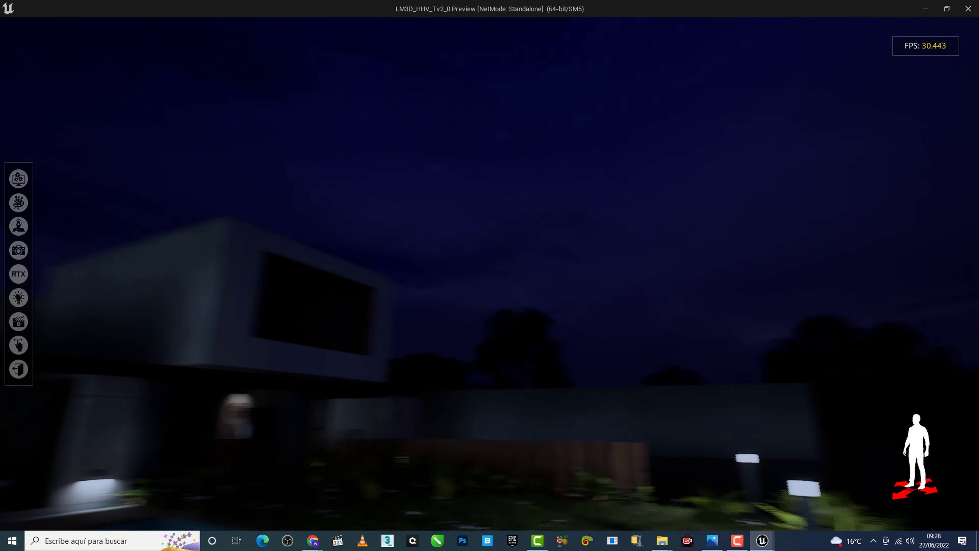
pyautogui.moveTo(490, 275); pyautogui.dragTo(386, 347)
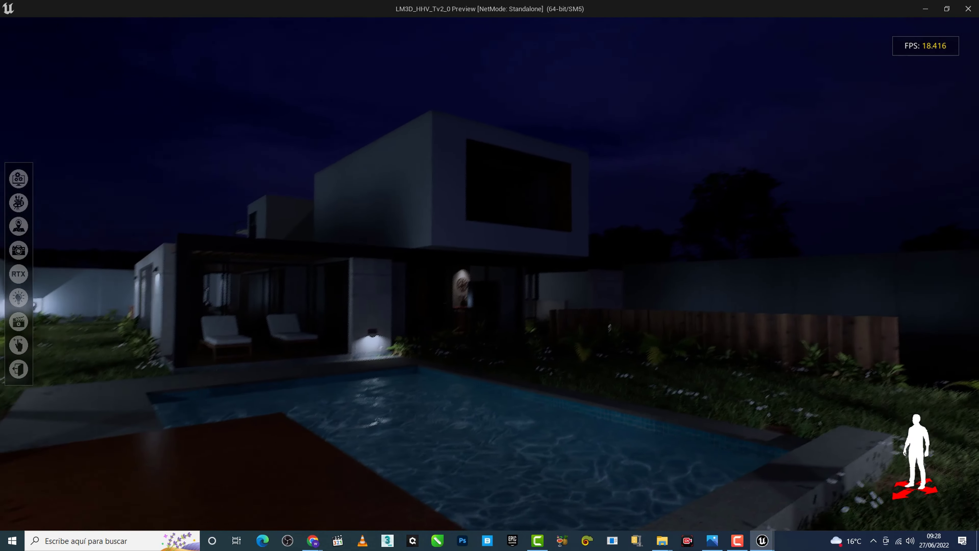
pyautogui.moveTo(270, 340); pyautogui.dragTo(69, 334)
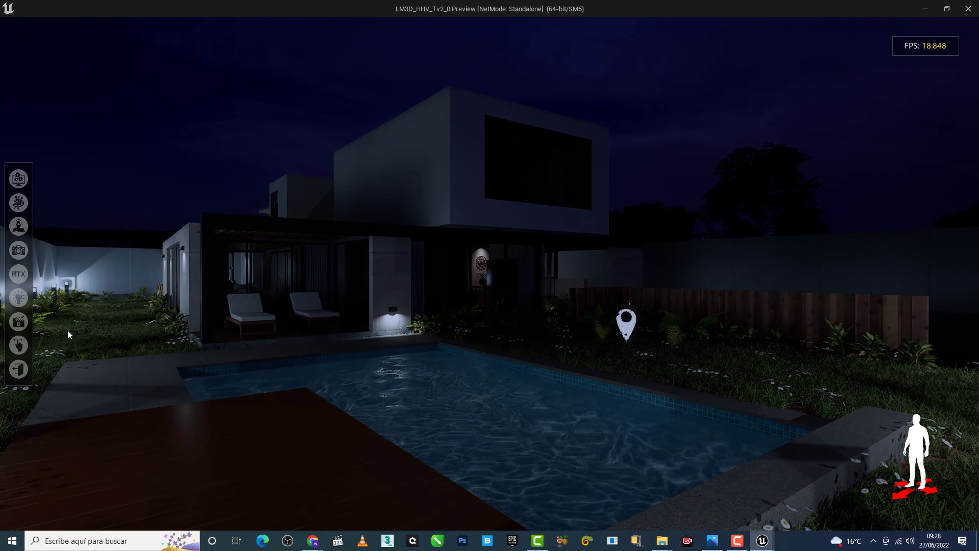
# Switch Garden On 01 and On 02 lights off, then show the Photo Camera Sun/Sky settings
pyautogui.click(18, 298)
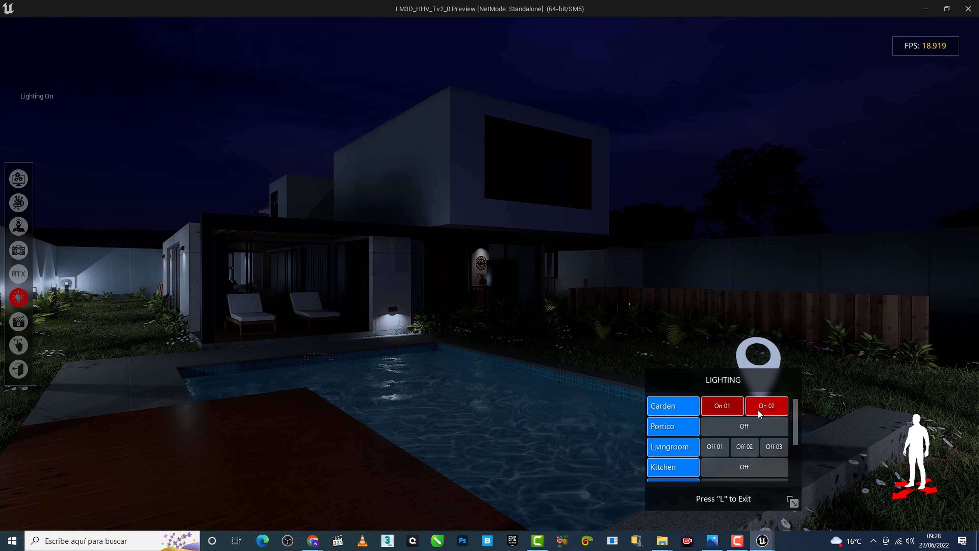
pyautogui.click(735, 409)
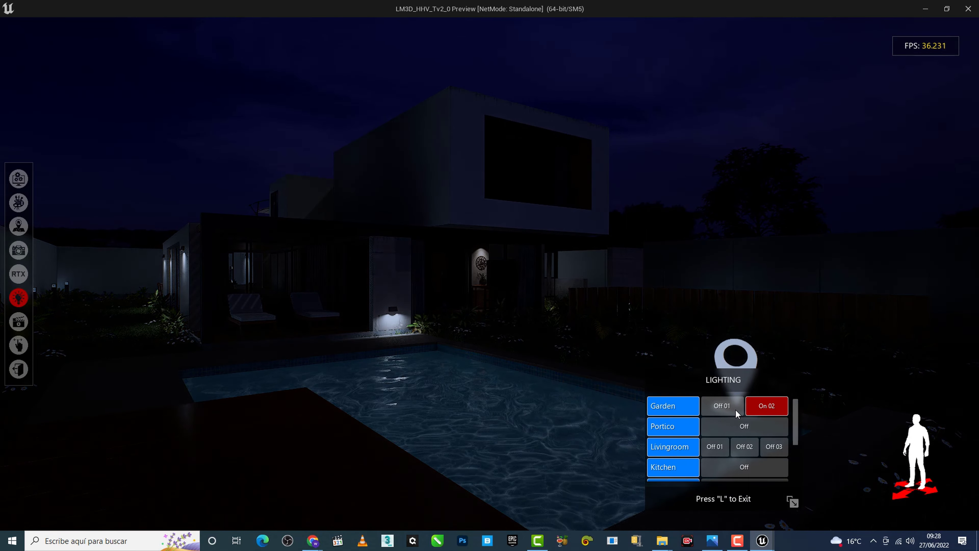
pyautogui.click(767, 409)
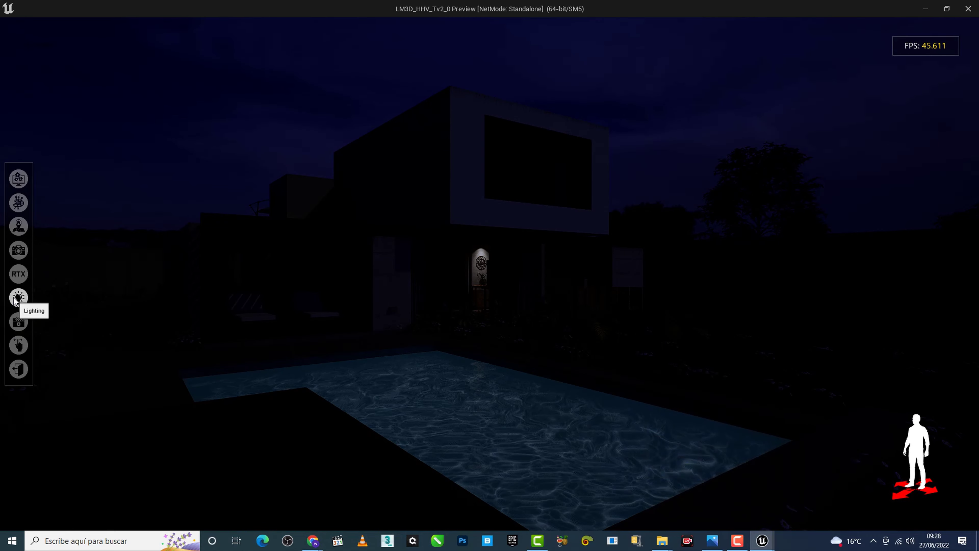
pyautogui.click(24, 249)
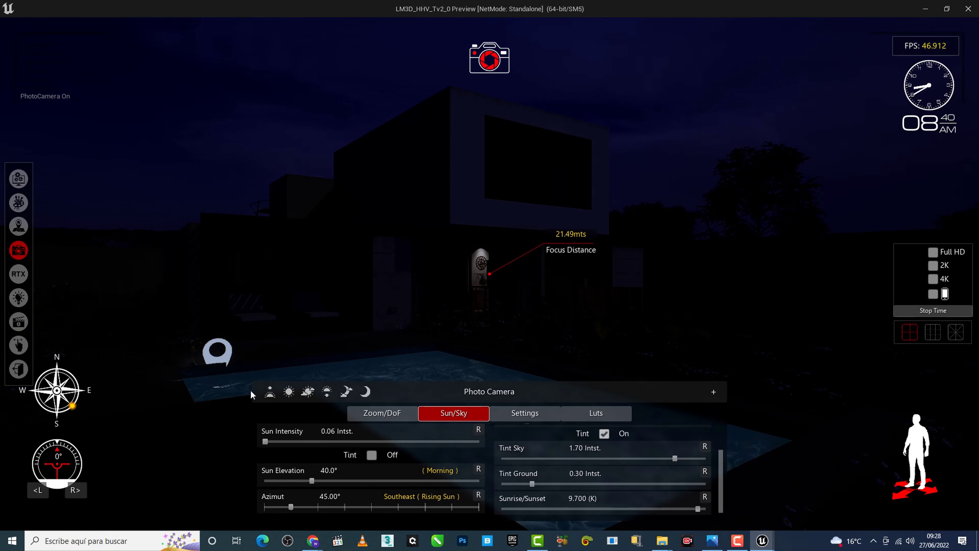
# Apply the Sun preset, close the Photo Camera, and jump to a new viewpoint of the house
pyautogui.click(287, 394)
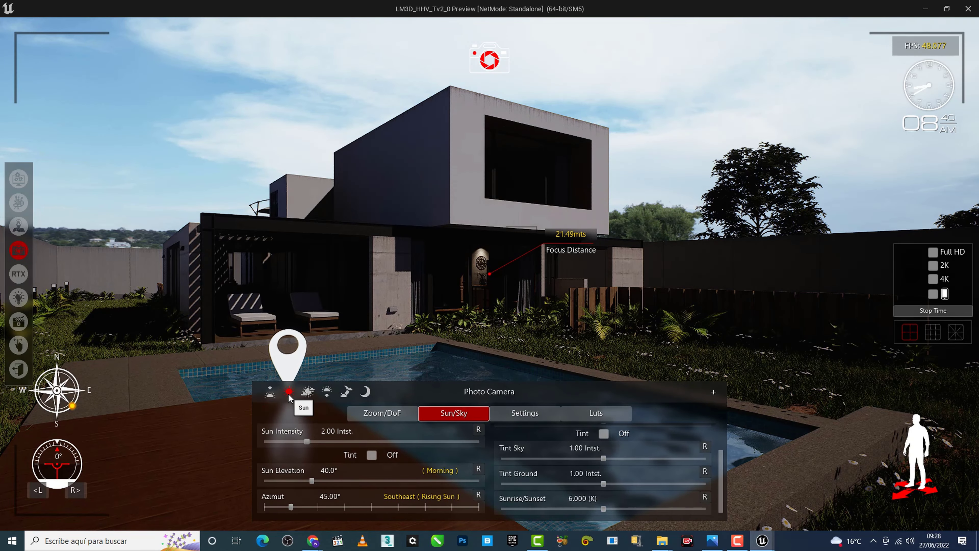
pyautogui.click(19, 251)
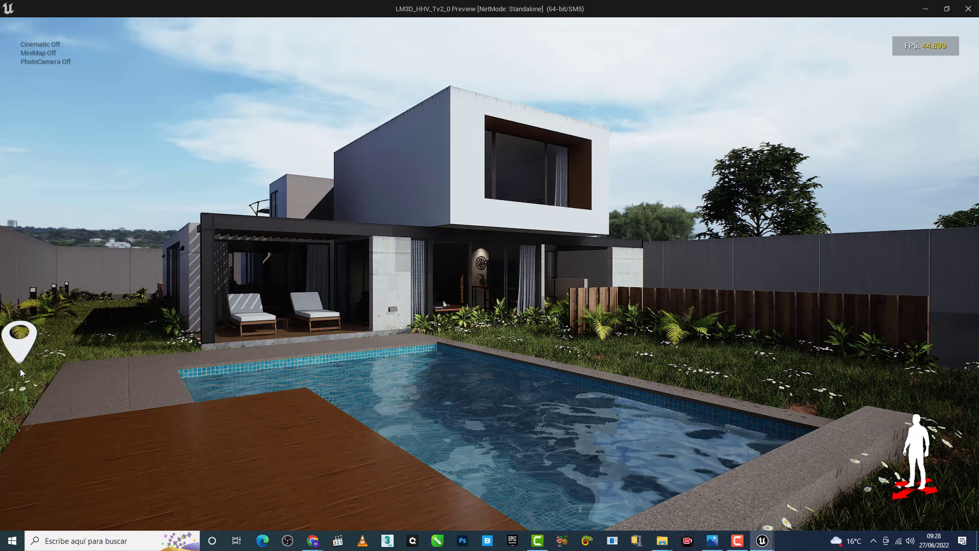
pyautogui.click(20, 342)
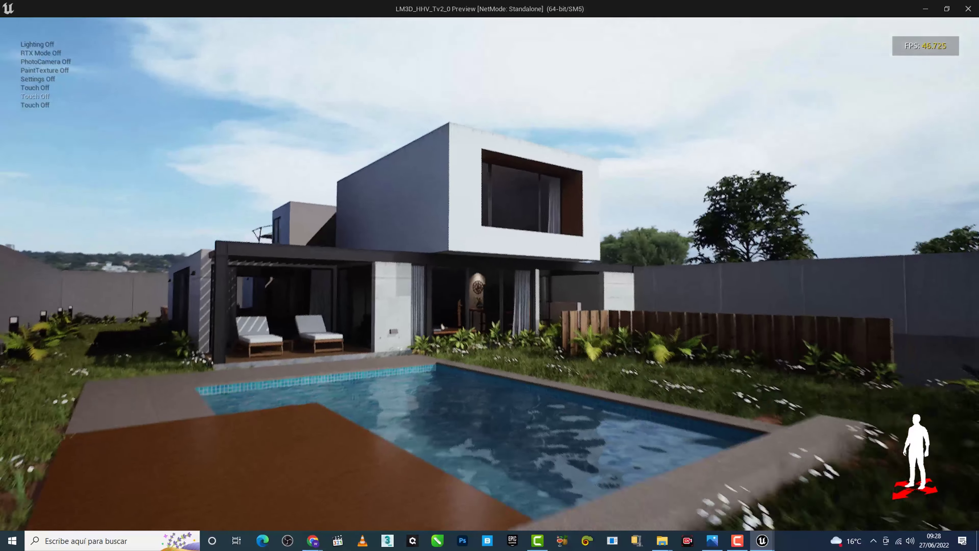